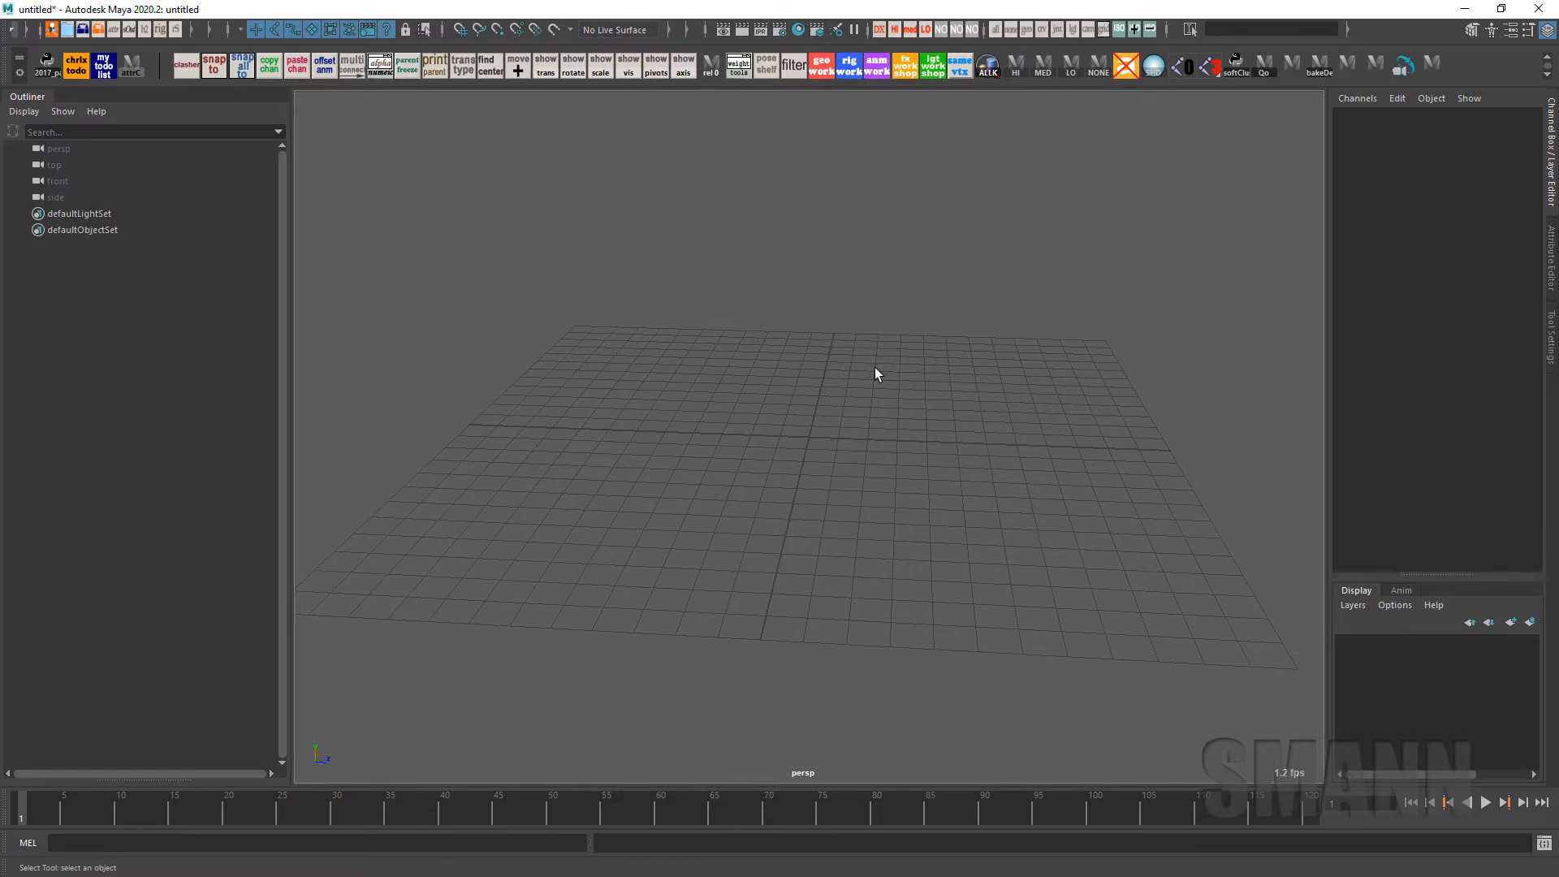
left_click_drag(880, 364, 823, 390, "alt")
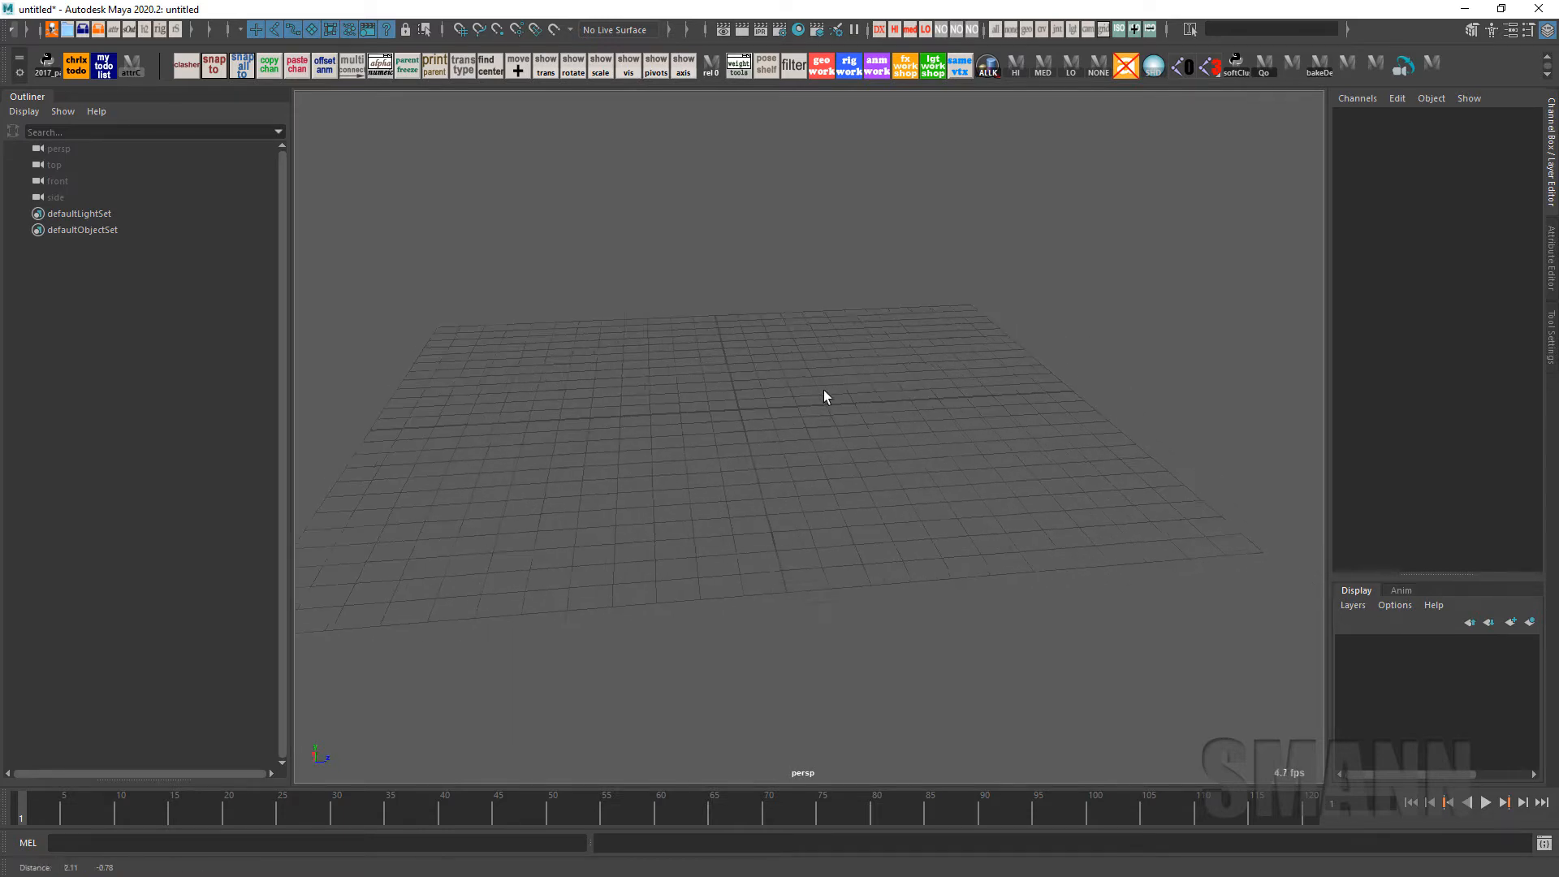
middle_click_drag(804, 407, 902, 404, "alt")
mouse_move(901, 404)
left_mouse_down("alt")
mouse_move(894, 504)
mouse_move(904, 393)
left_mouse_up("alt")
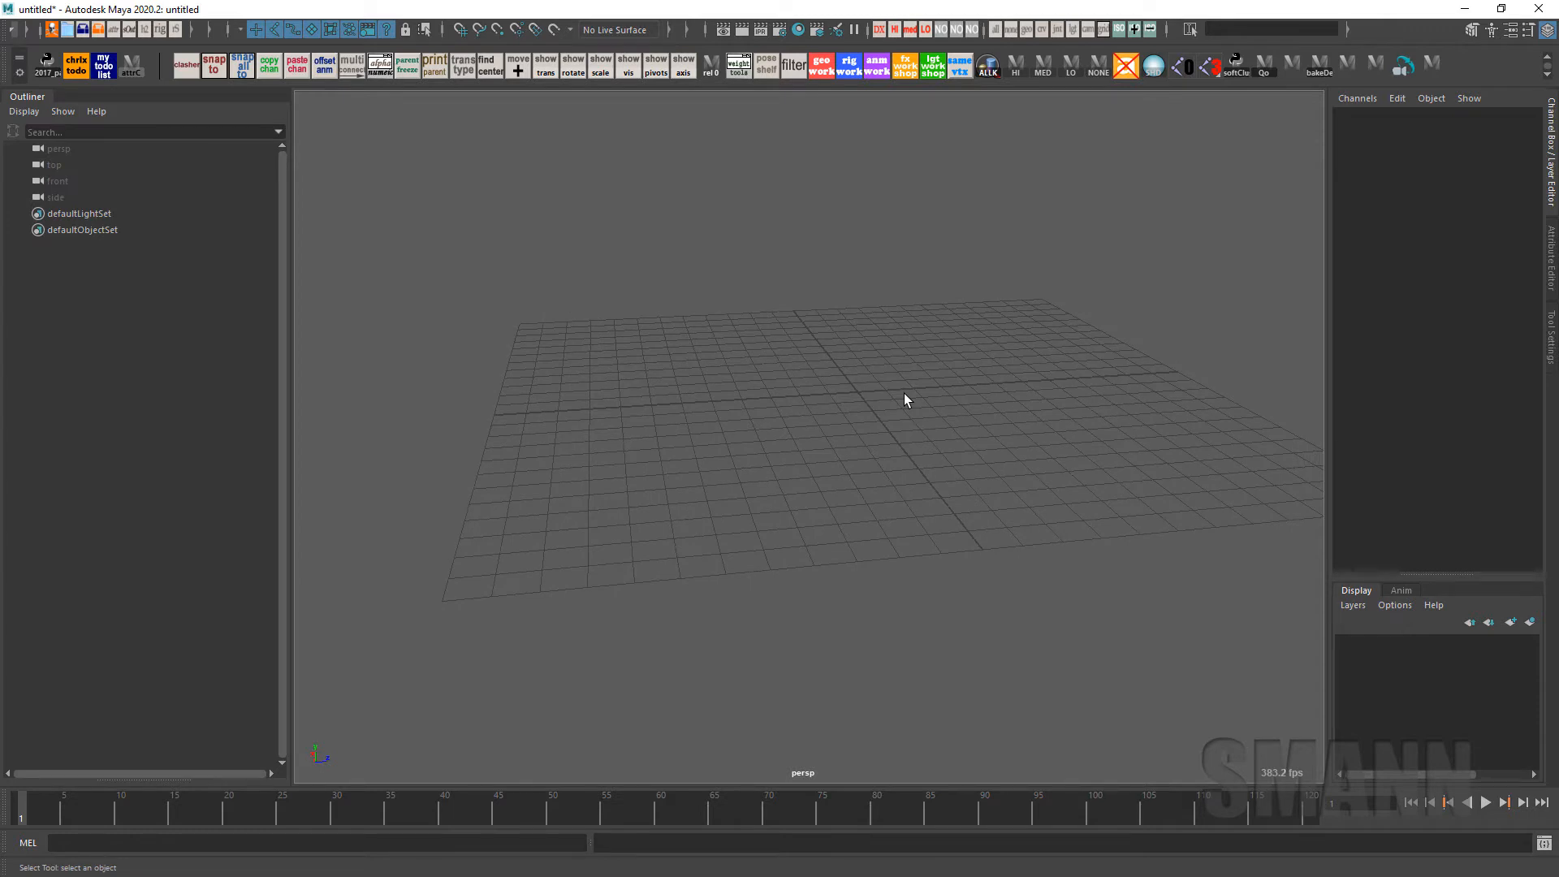
left_click_drag(908, 394, 791, 393, "alt")
left_click_drag(874, 363, 814, 292, "alt")
key("space")
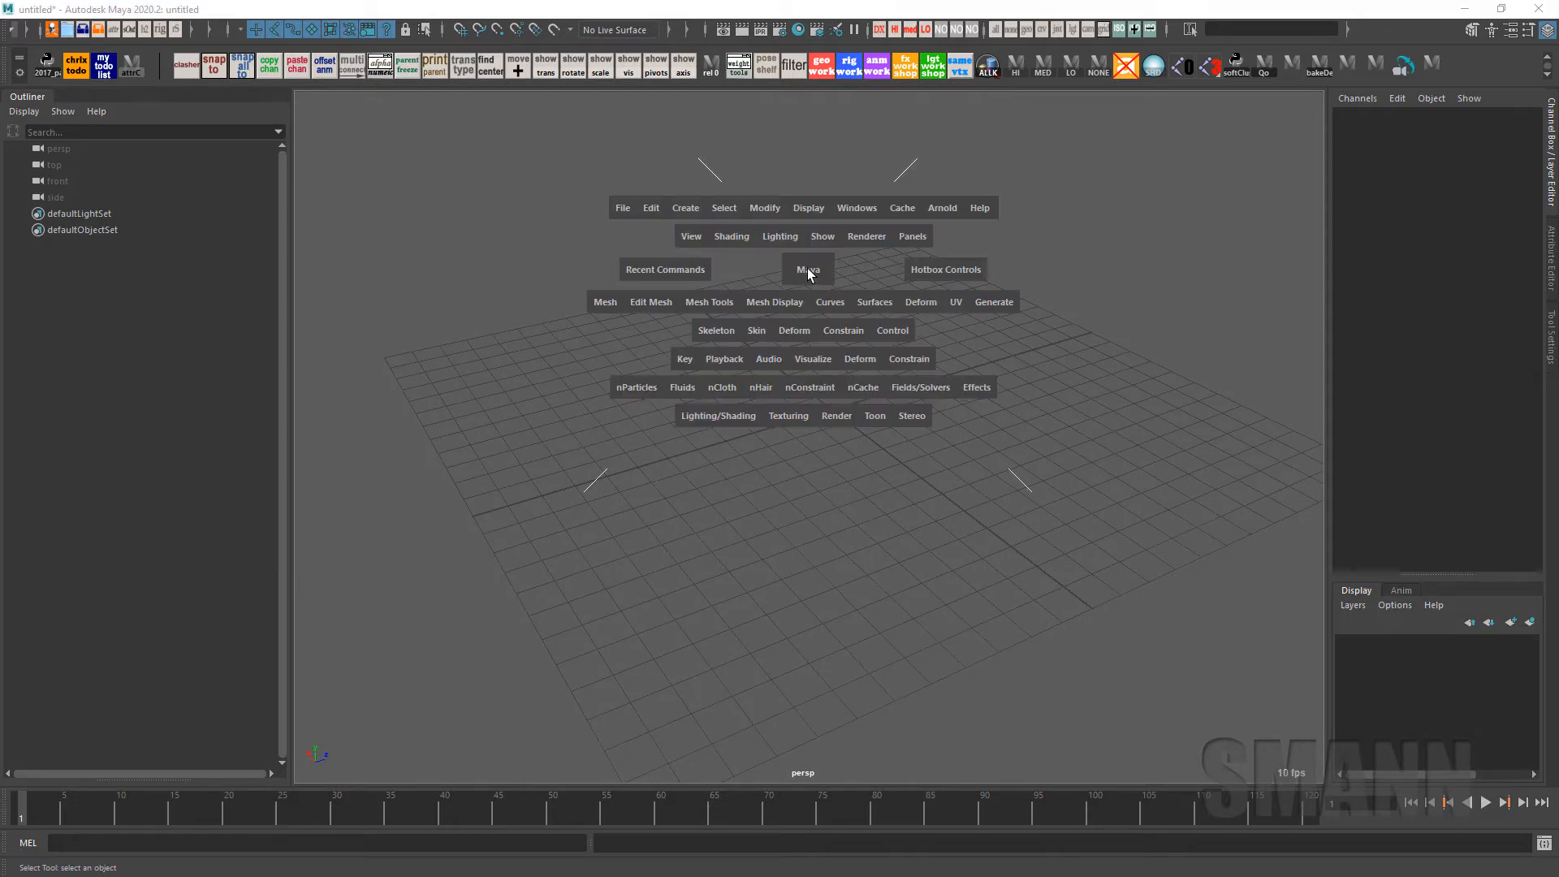
key("space")
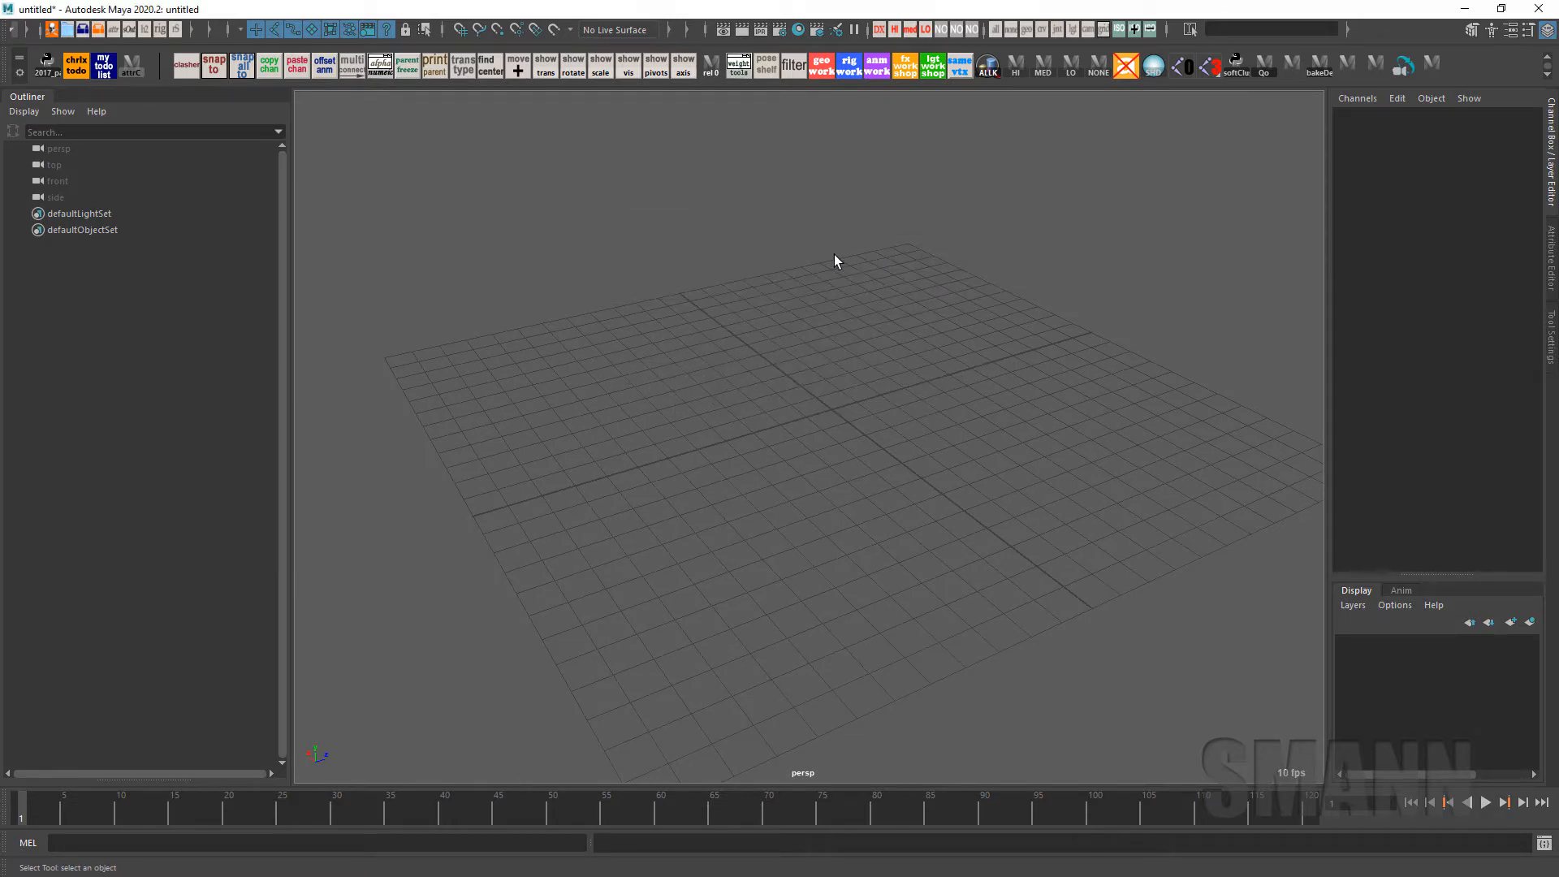
Create a polygon cylinder at the origin and assign it to a new display layer
right_click_drag(834, 255, 807, 299, "shift")
key("w")
right_click_drag(886, 382, 1015, 467, "alt")
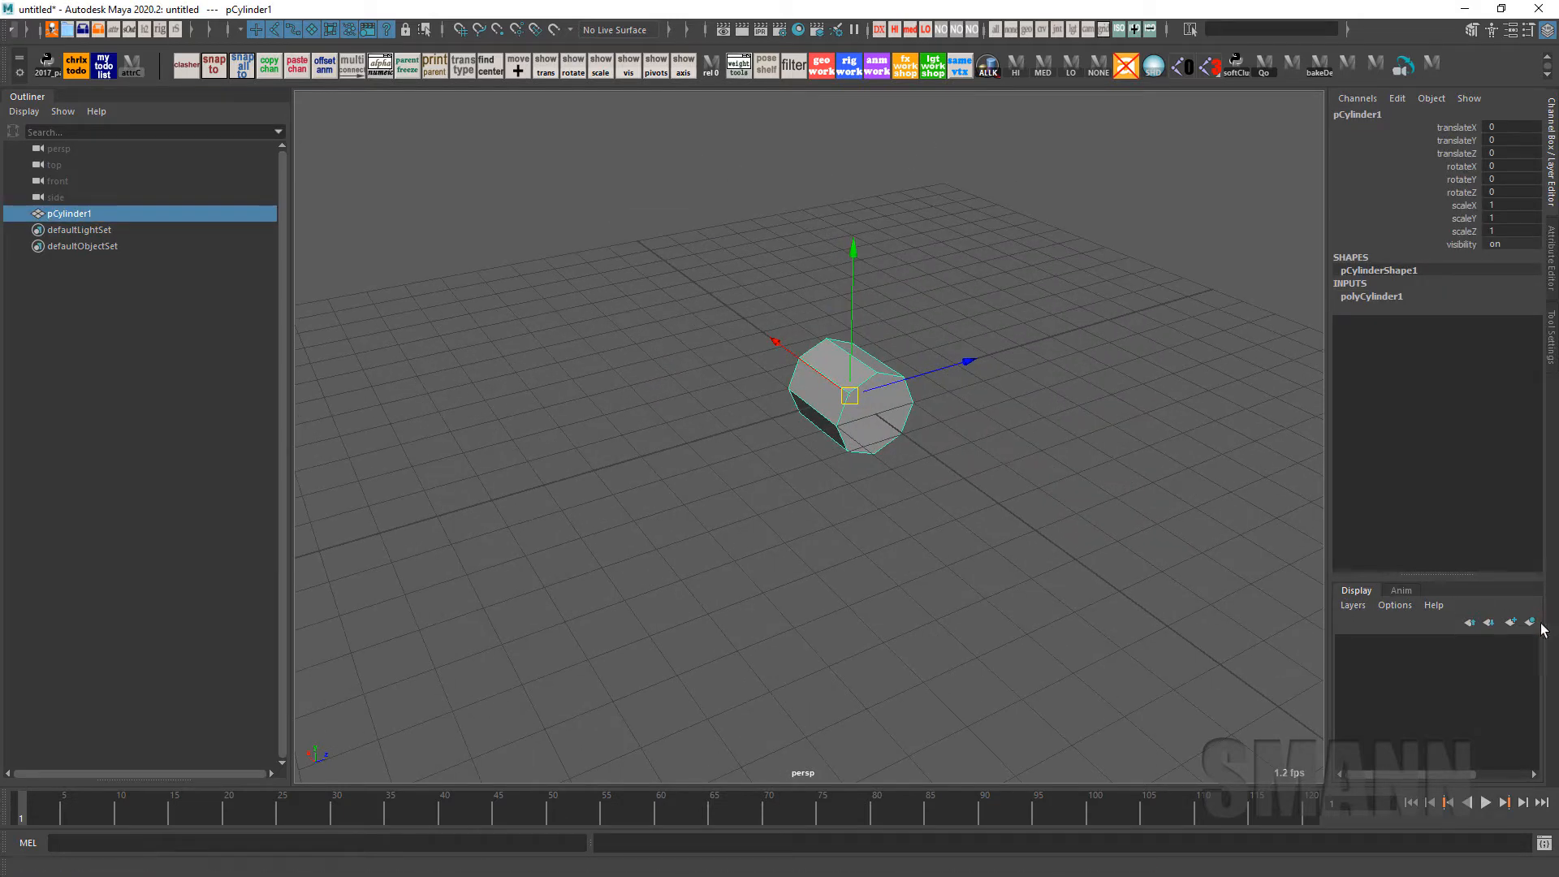
left_click(1530, 622)
left_click_drag(1016, 568, 1051, 439, "alt")
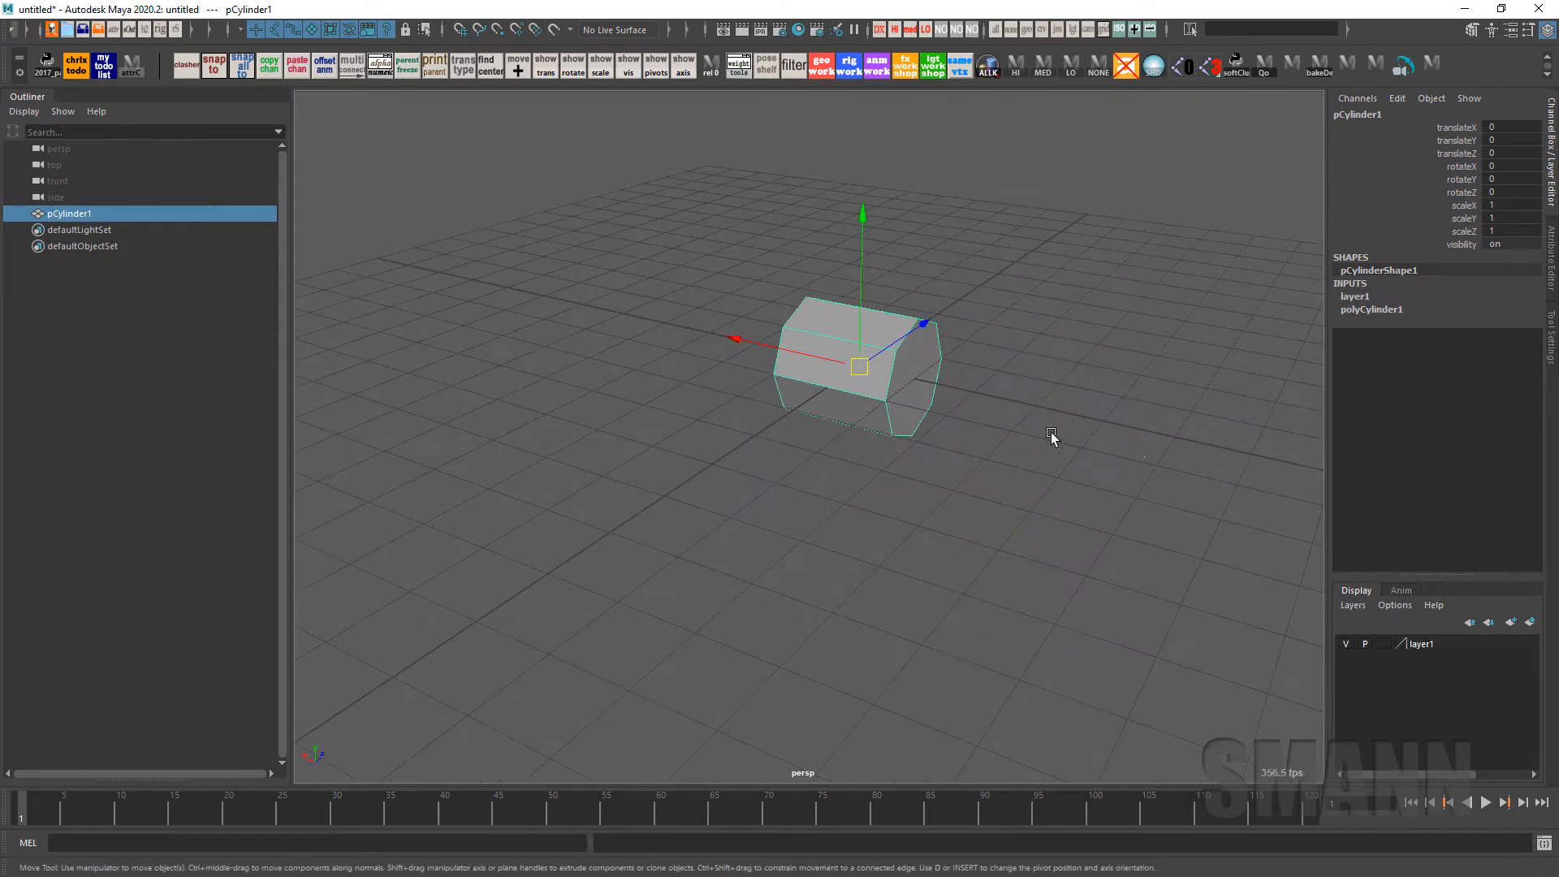
Rename the new display layer as tube
left_click(1459, 642)
double_click(1460, 642)
key("BackSpace")
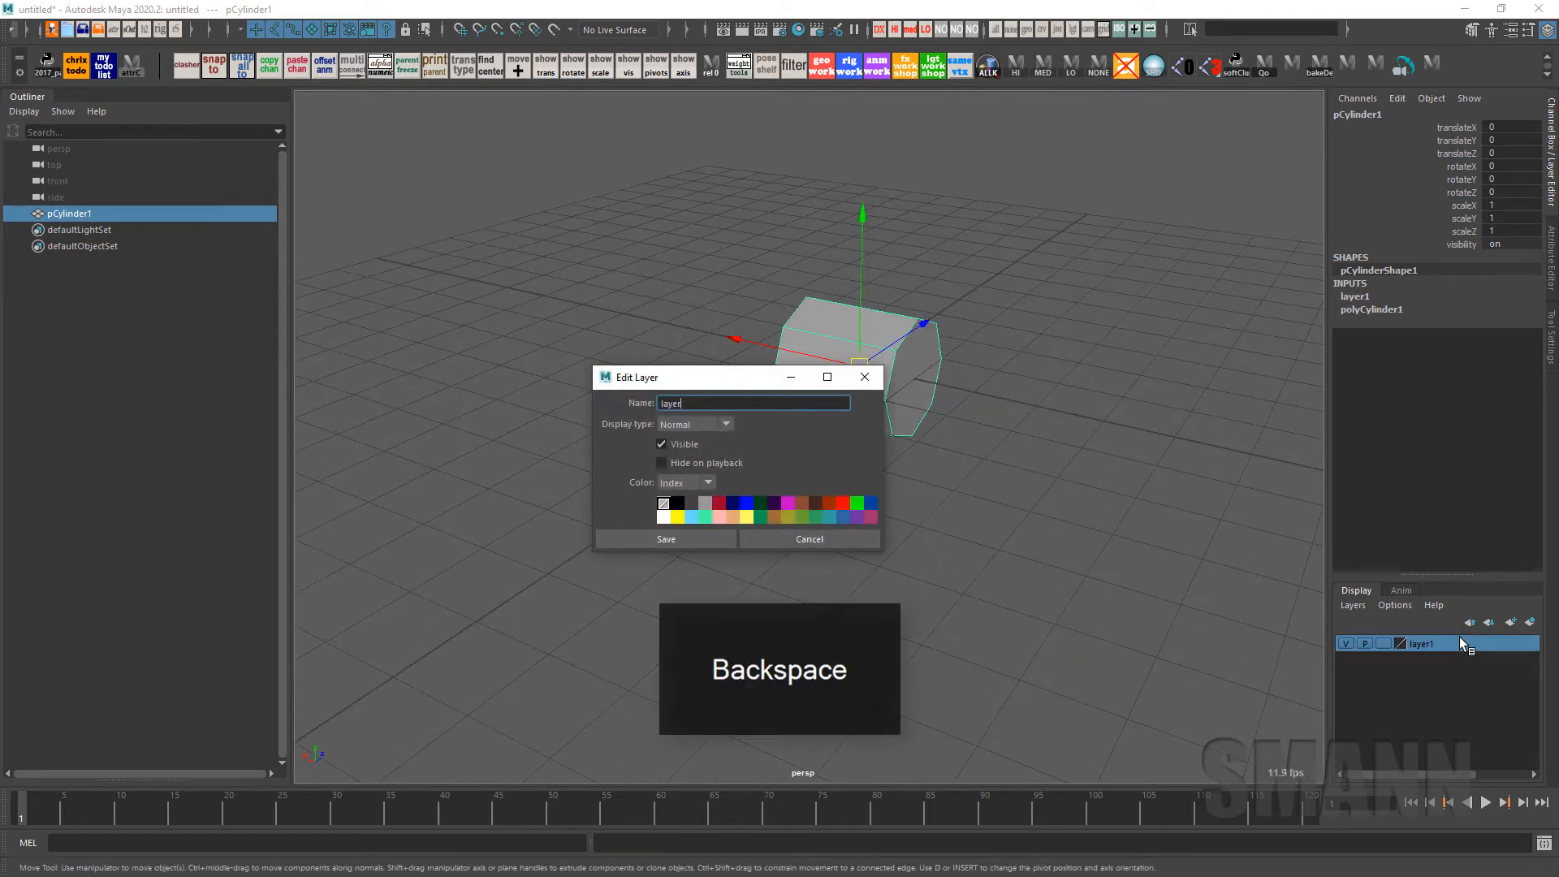
type("tube")
key("Return")
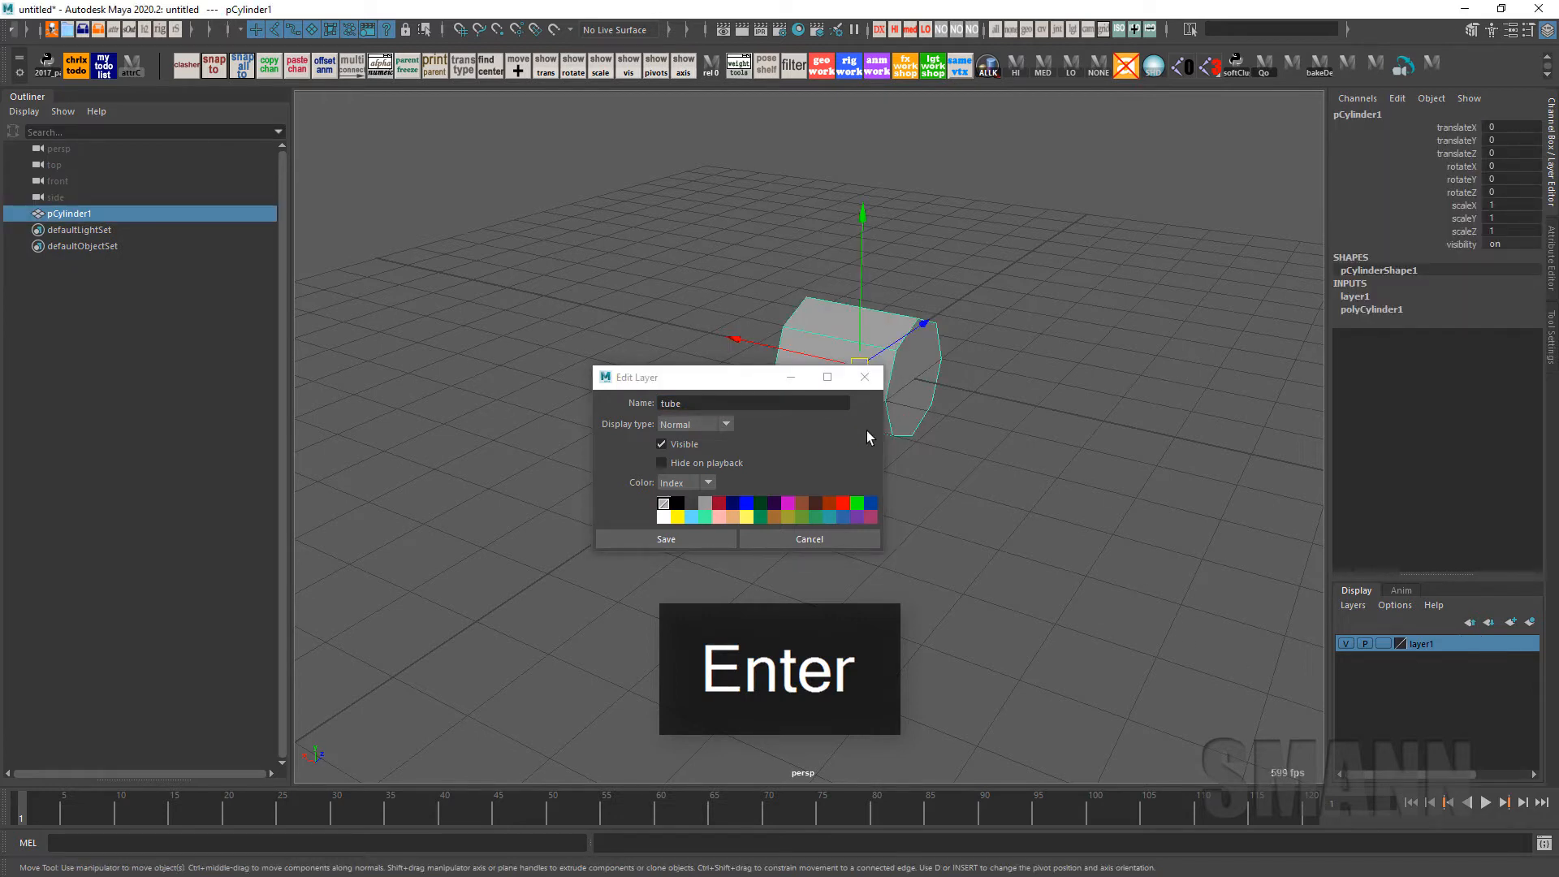
left_click(697, 539)
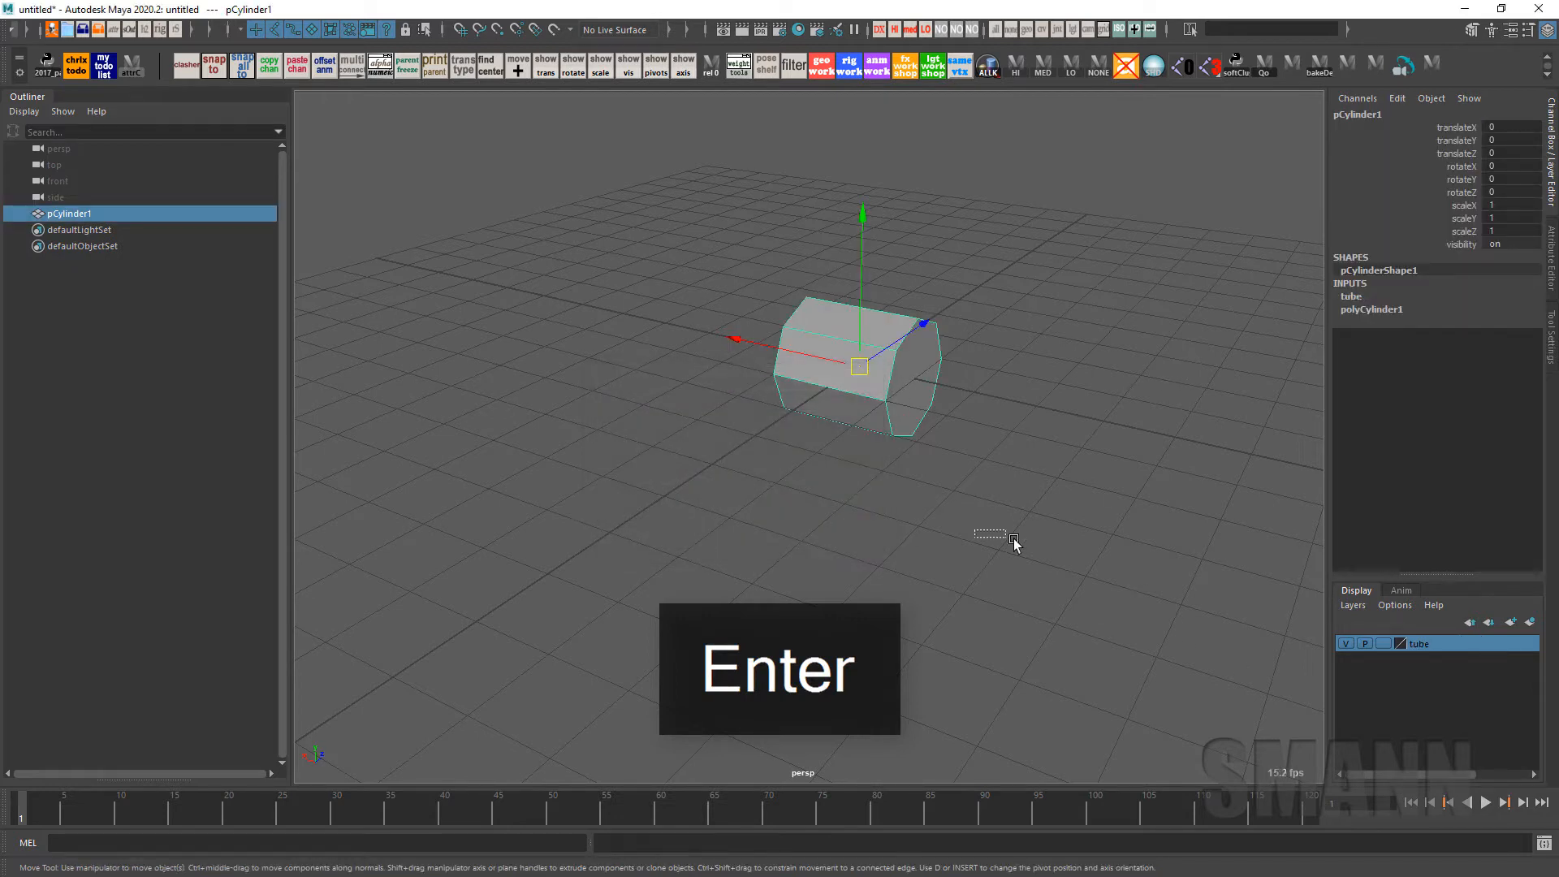
Rename the cylinder object using the name tube
double_click(1414, 114)
type("tube")
key("Return")
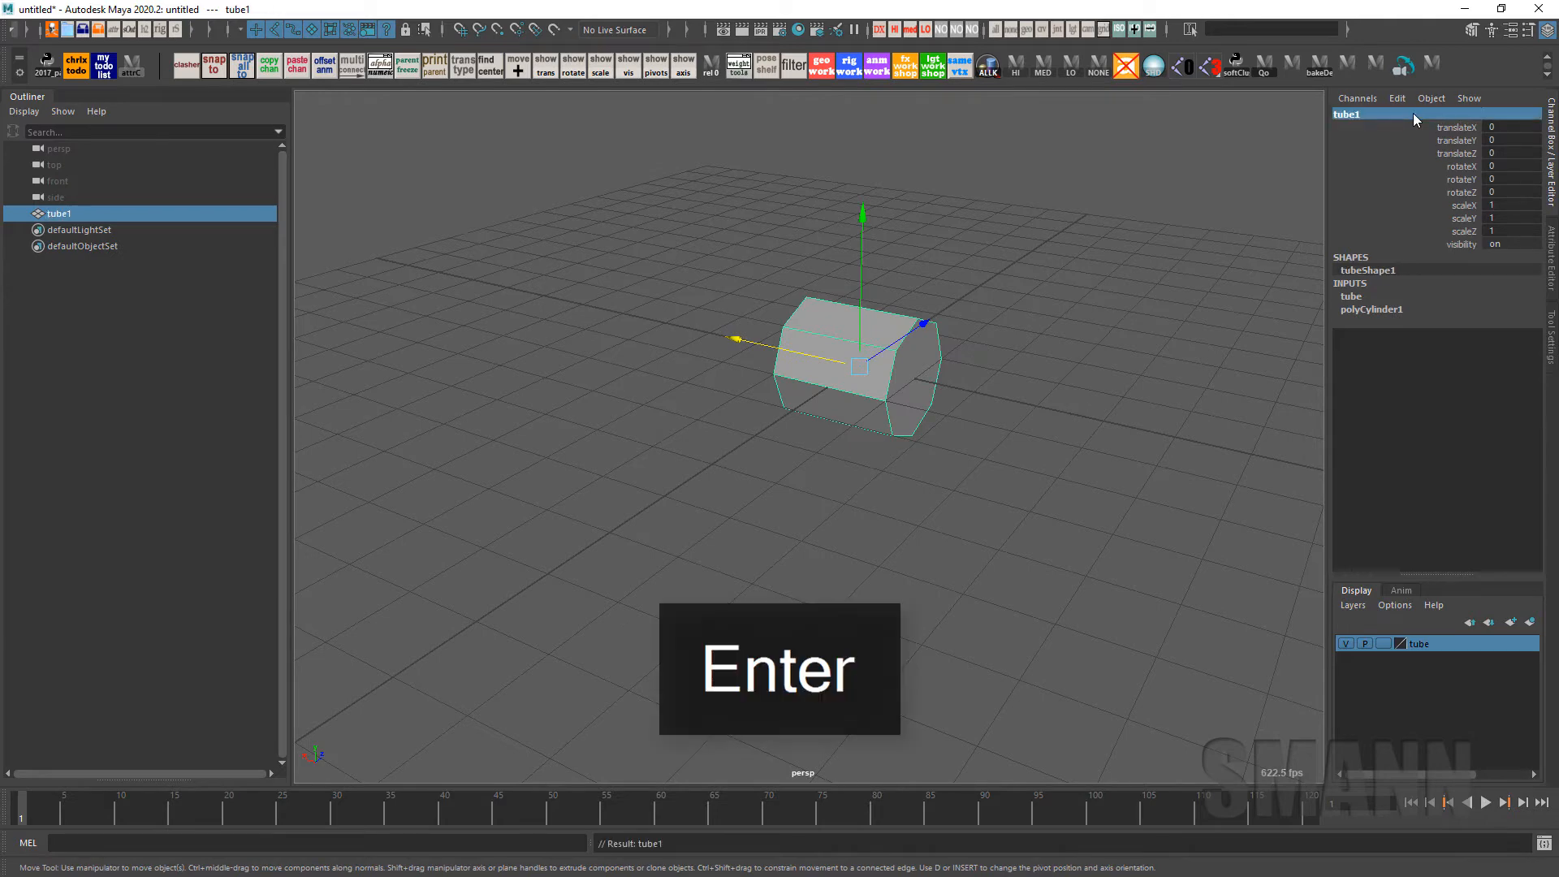
left_click_drag(1184, 271, 1232, 266, "alt")
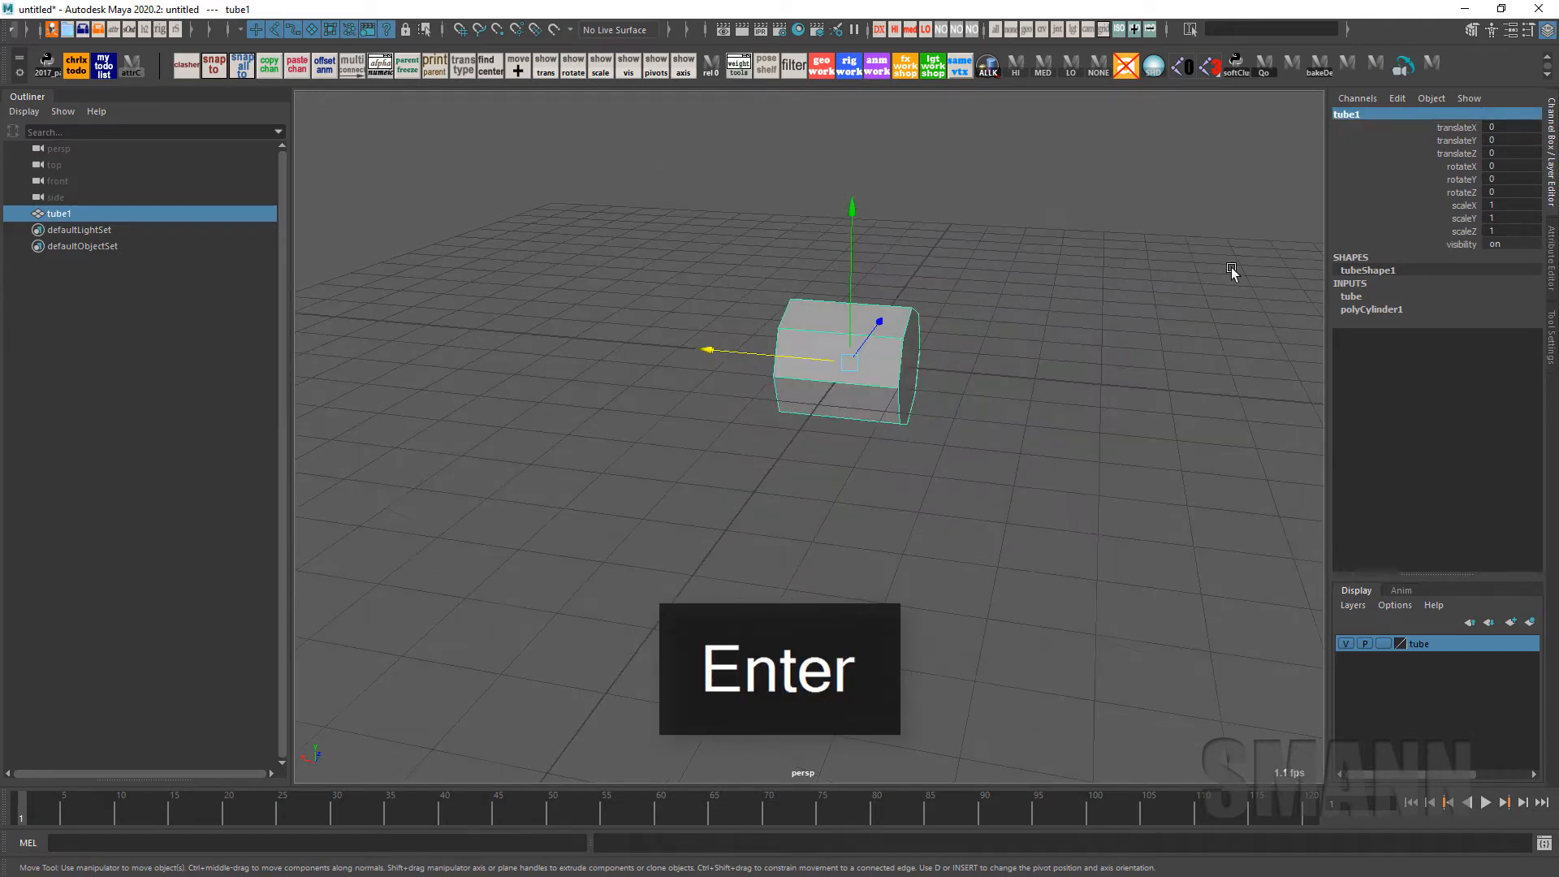
Try to remove the trailing number from the cylinder's name so it reads just tube
double_click(189, 216)
key("BackSpace")
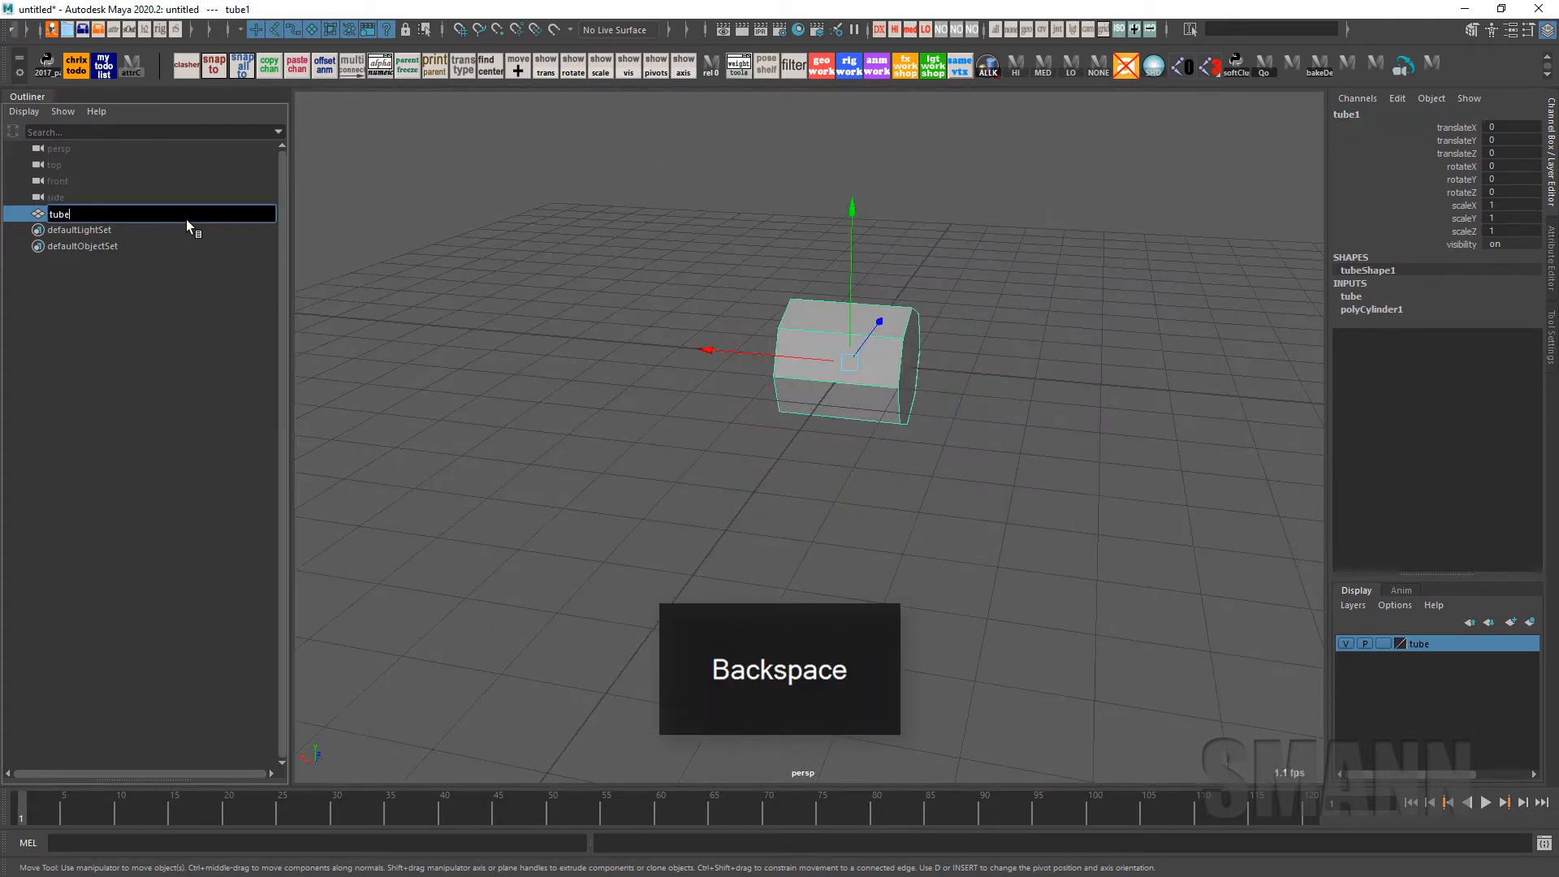
key("Return")
Stretch the cylinder along its X axis to a scale of about 3.24
left_click(755, 331)
left_click(837, 366)
key("r")
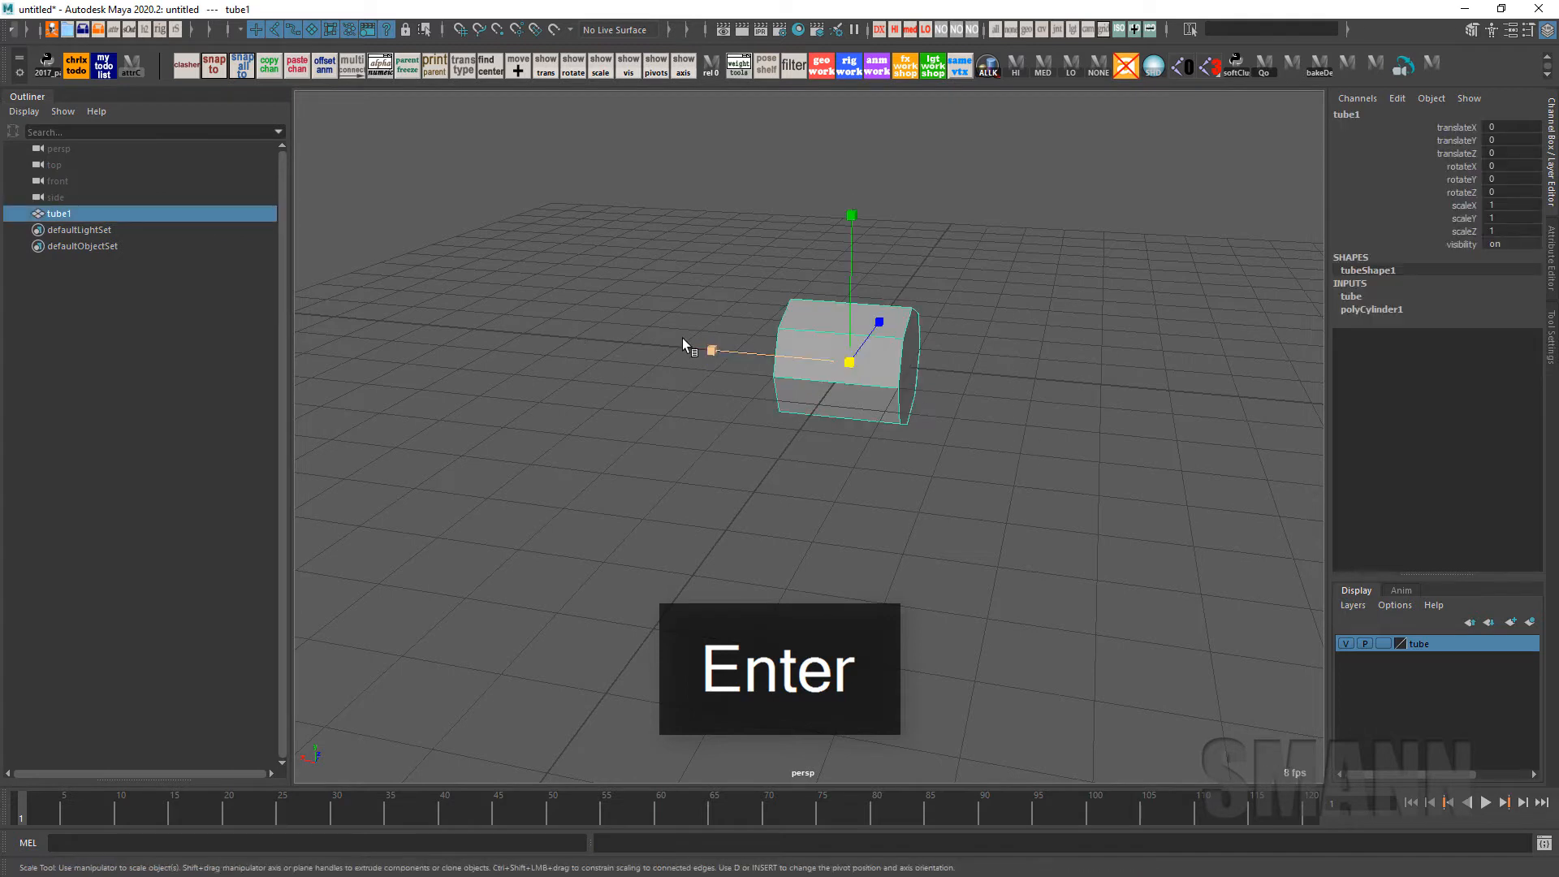
left_click_drag(705, 349, 536, 349)
key("w")
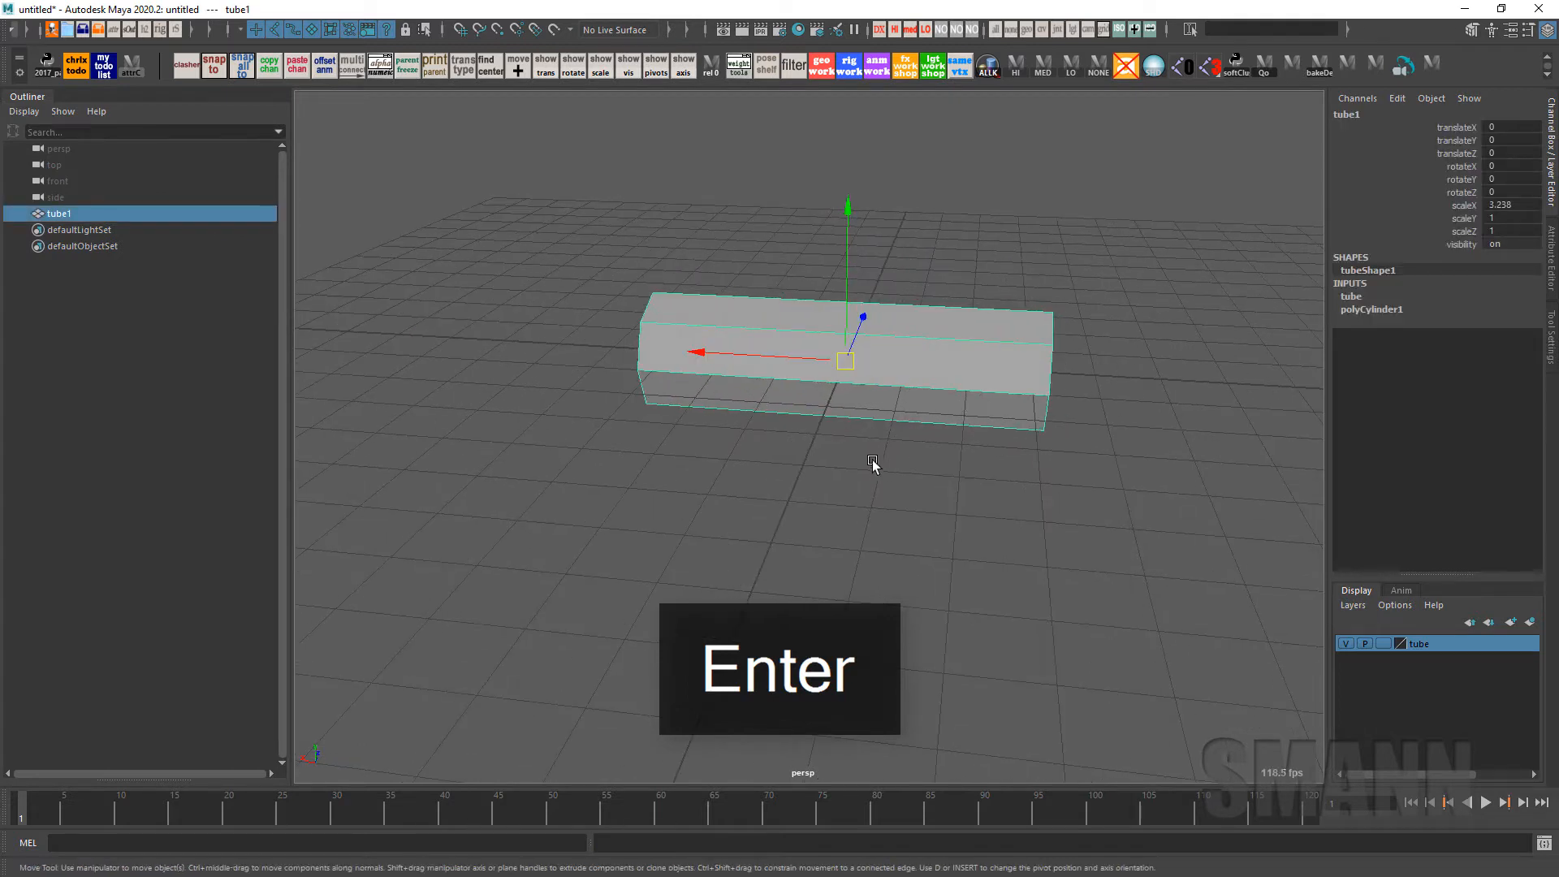
left_click(1015, 528)
Add a suffix to the display layer's name so it reads tube_layer
left_click(1423, 649)
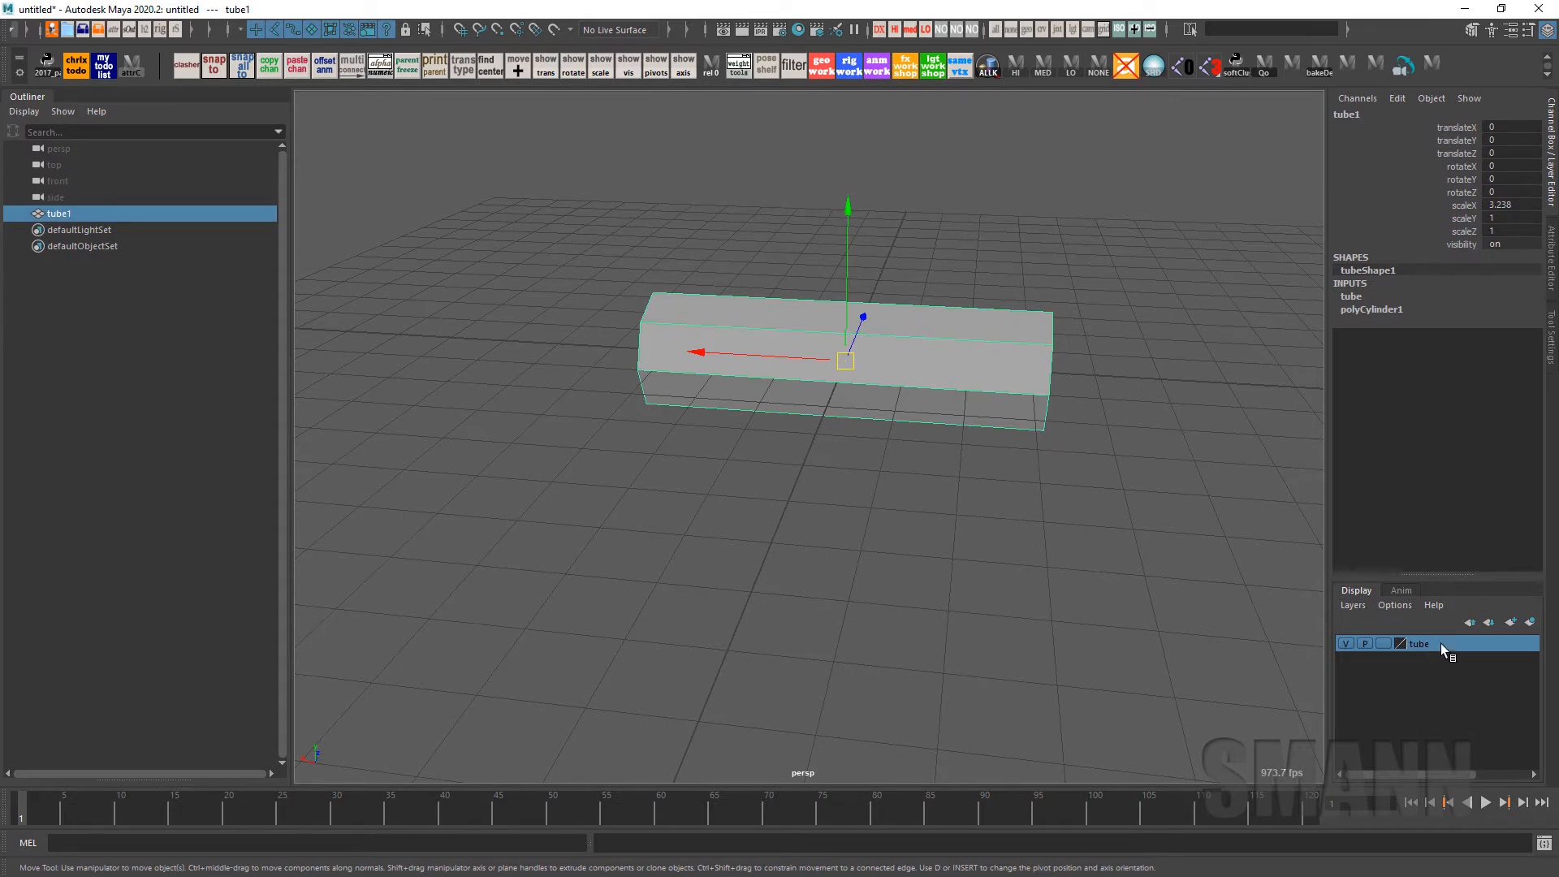
double_click(1465, 650)
type("_")
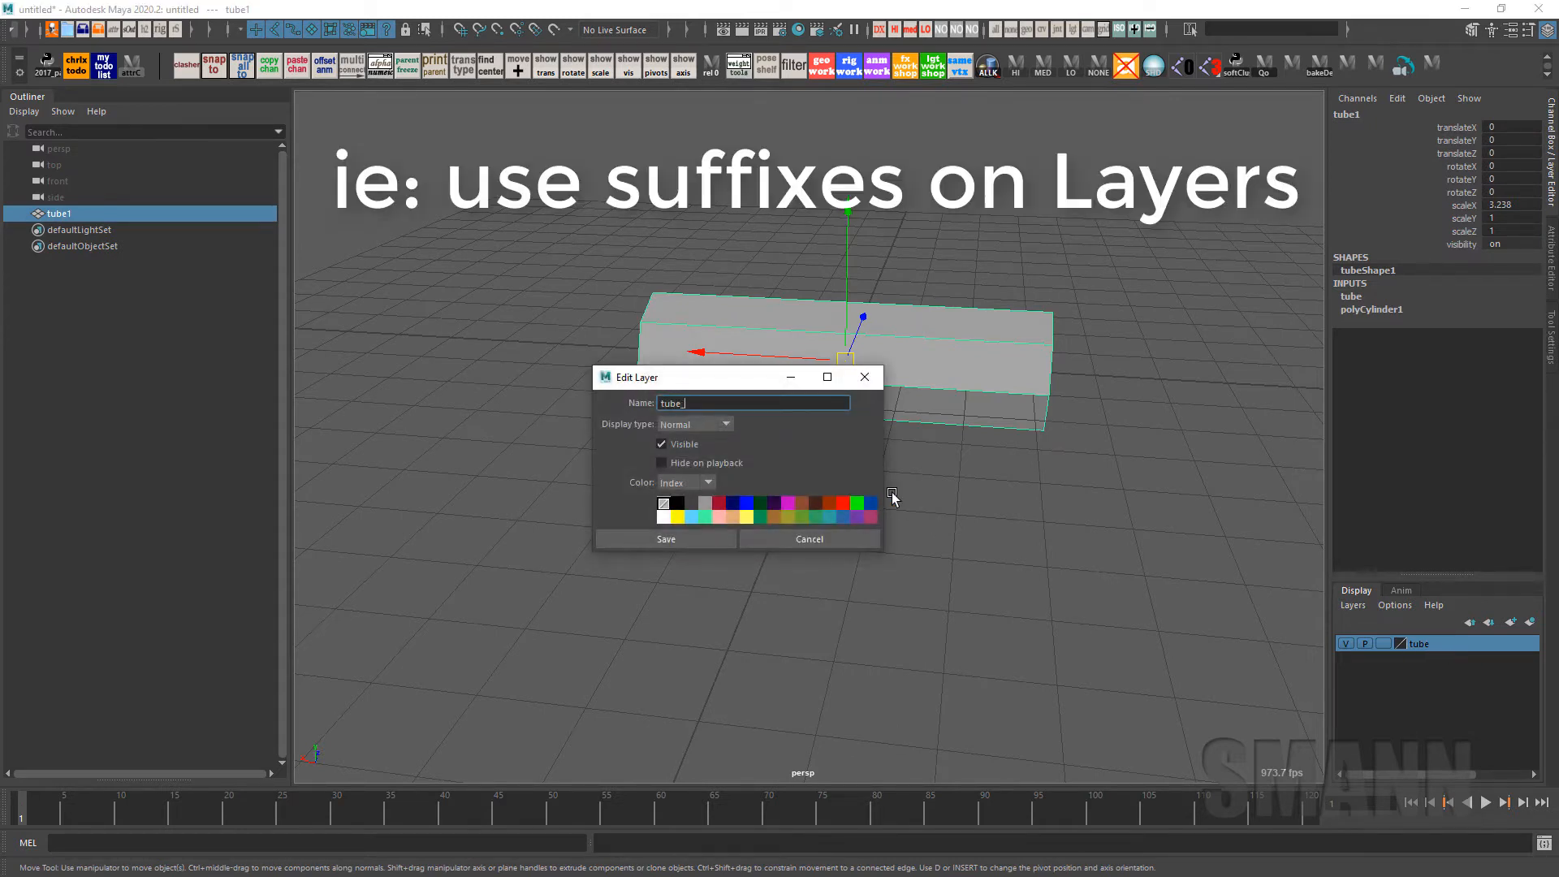
type("layer")
key("Return")
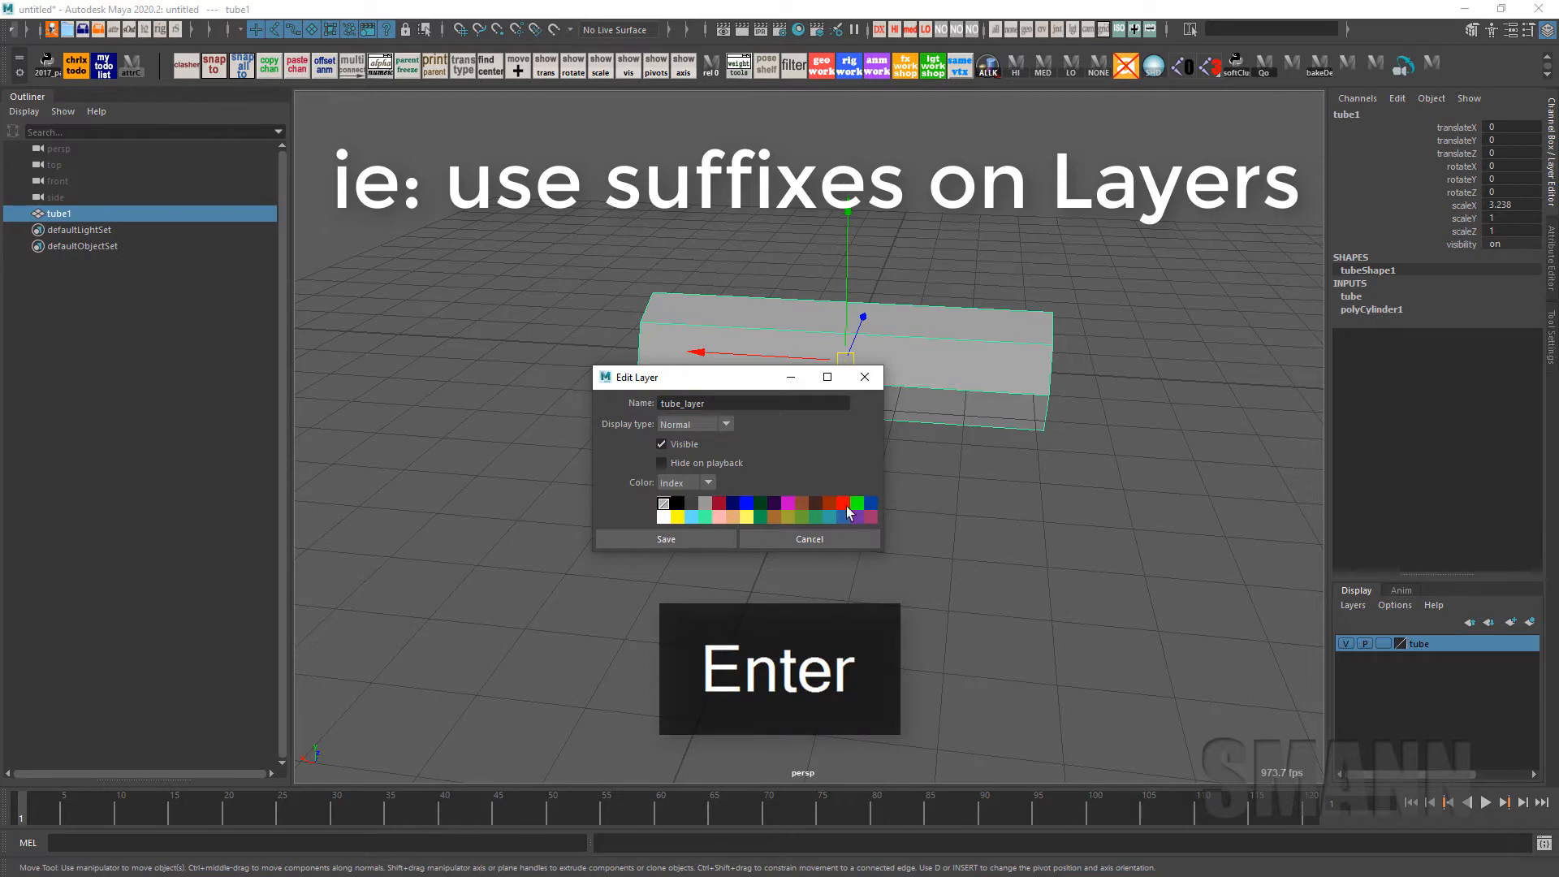
left_click(683, 542)
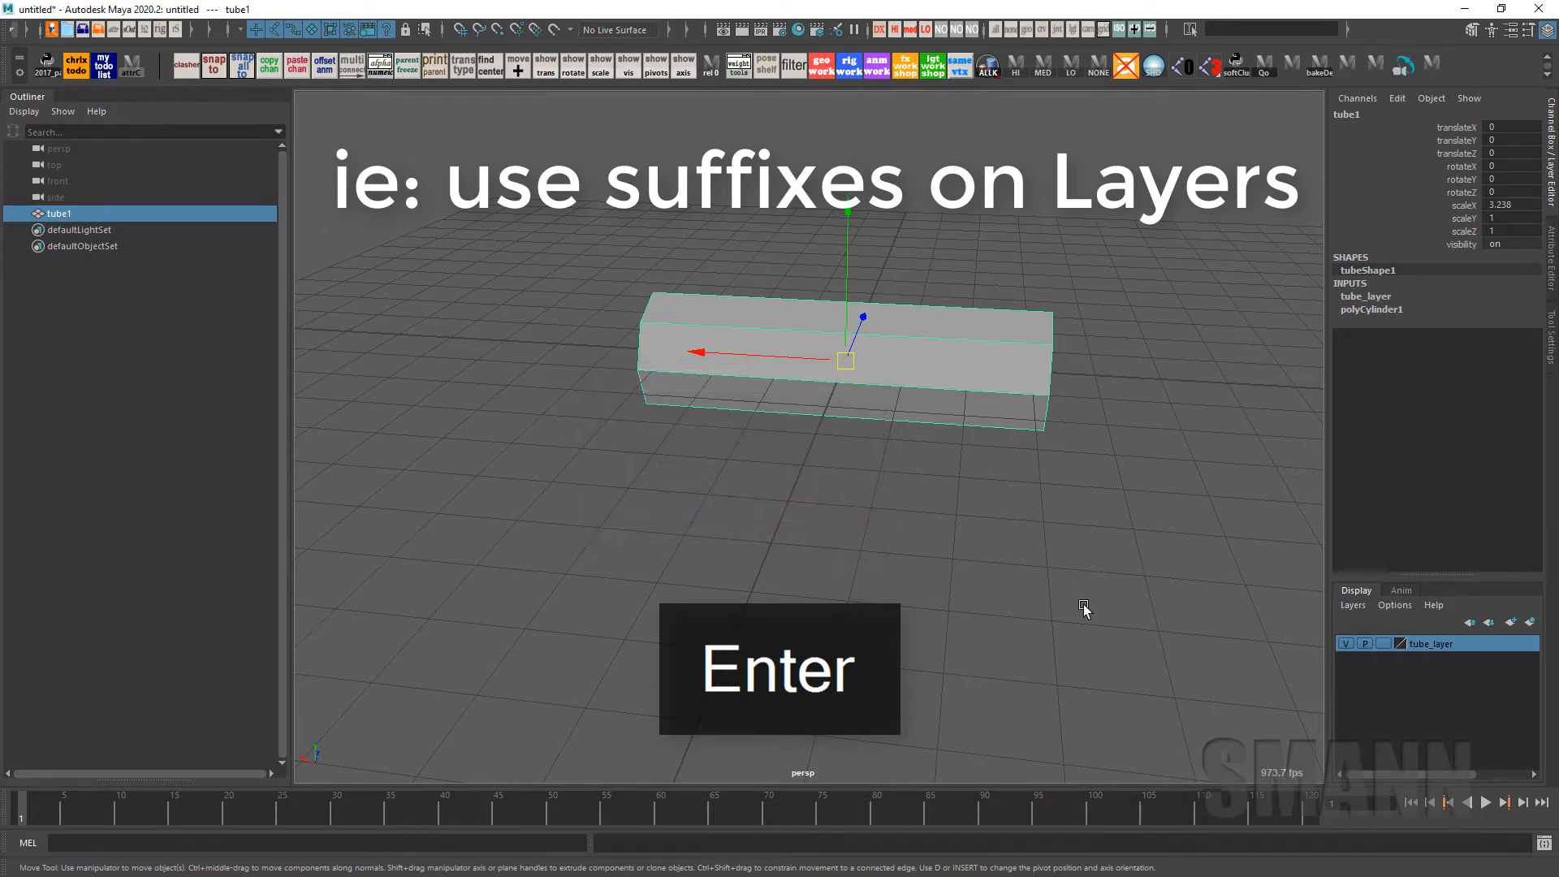
Rename the stretched cylinder as tube by removing its trailing number
double_click(163, 212)
key("Right")
key("BackSpace")
key("Return")
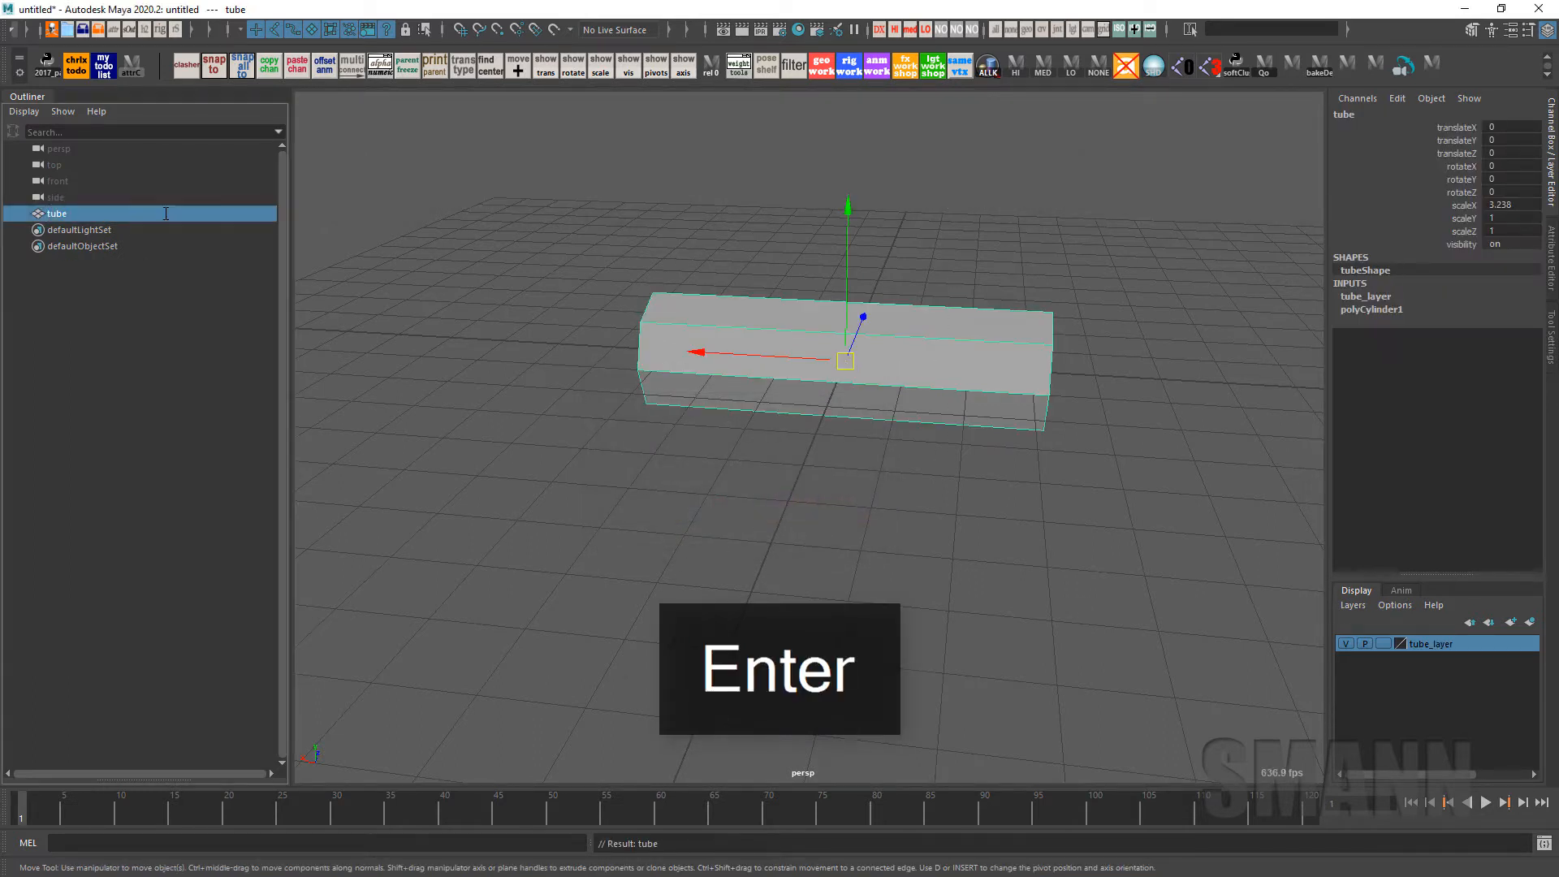
left_click(772, 559)
left_click_drag(931, 556, 822, 376, "alt")
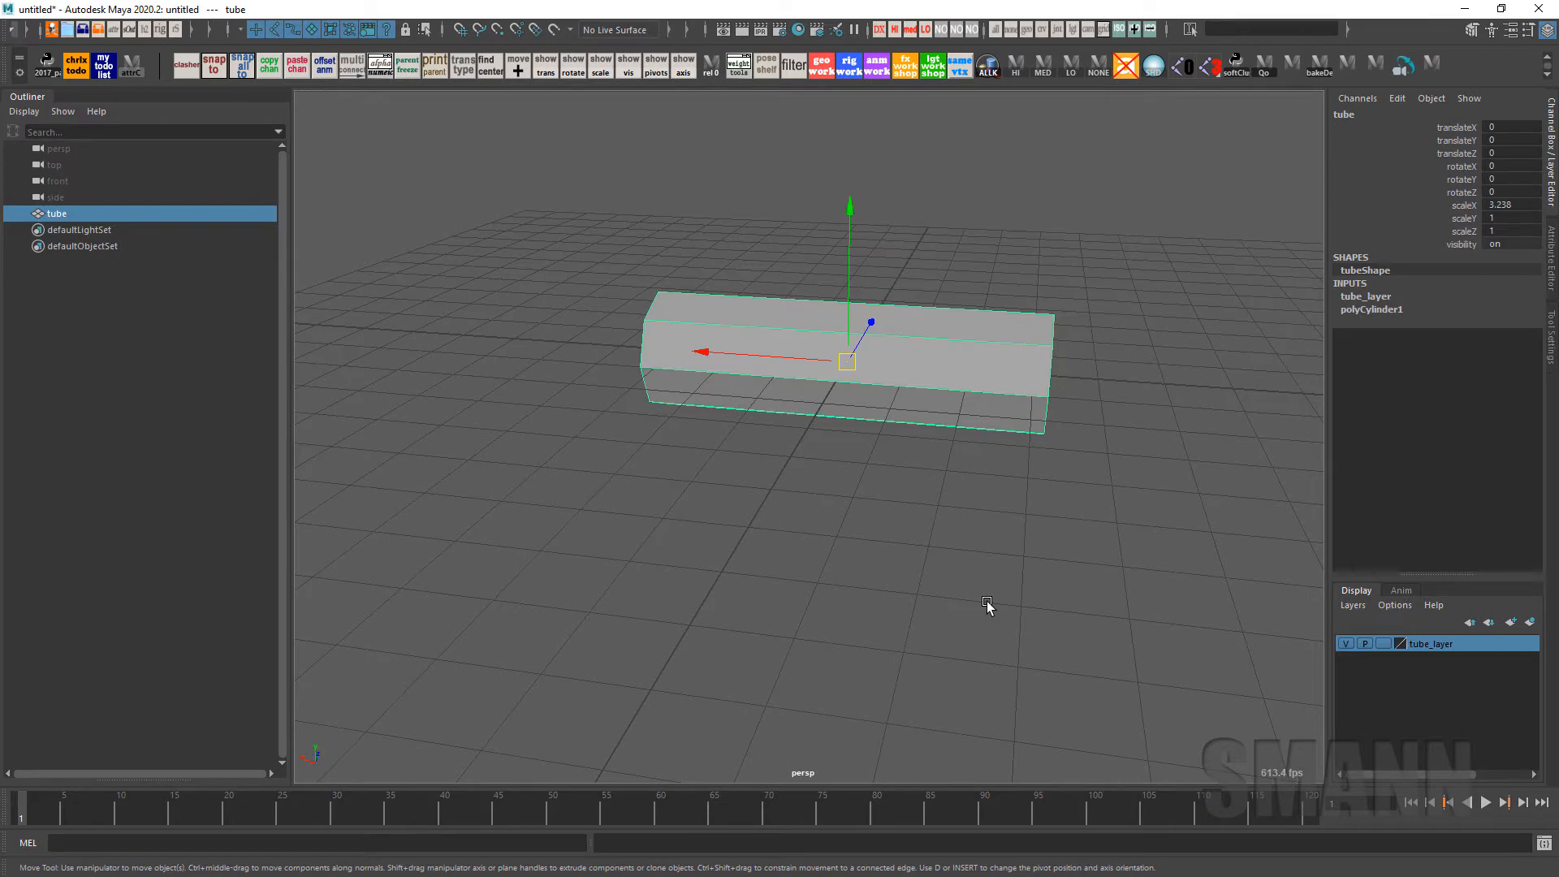
Delete the tube object and remove the leftover tube_layer display layer
left_click_drag(1172, 653, 630, 164)
key("Delete")
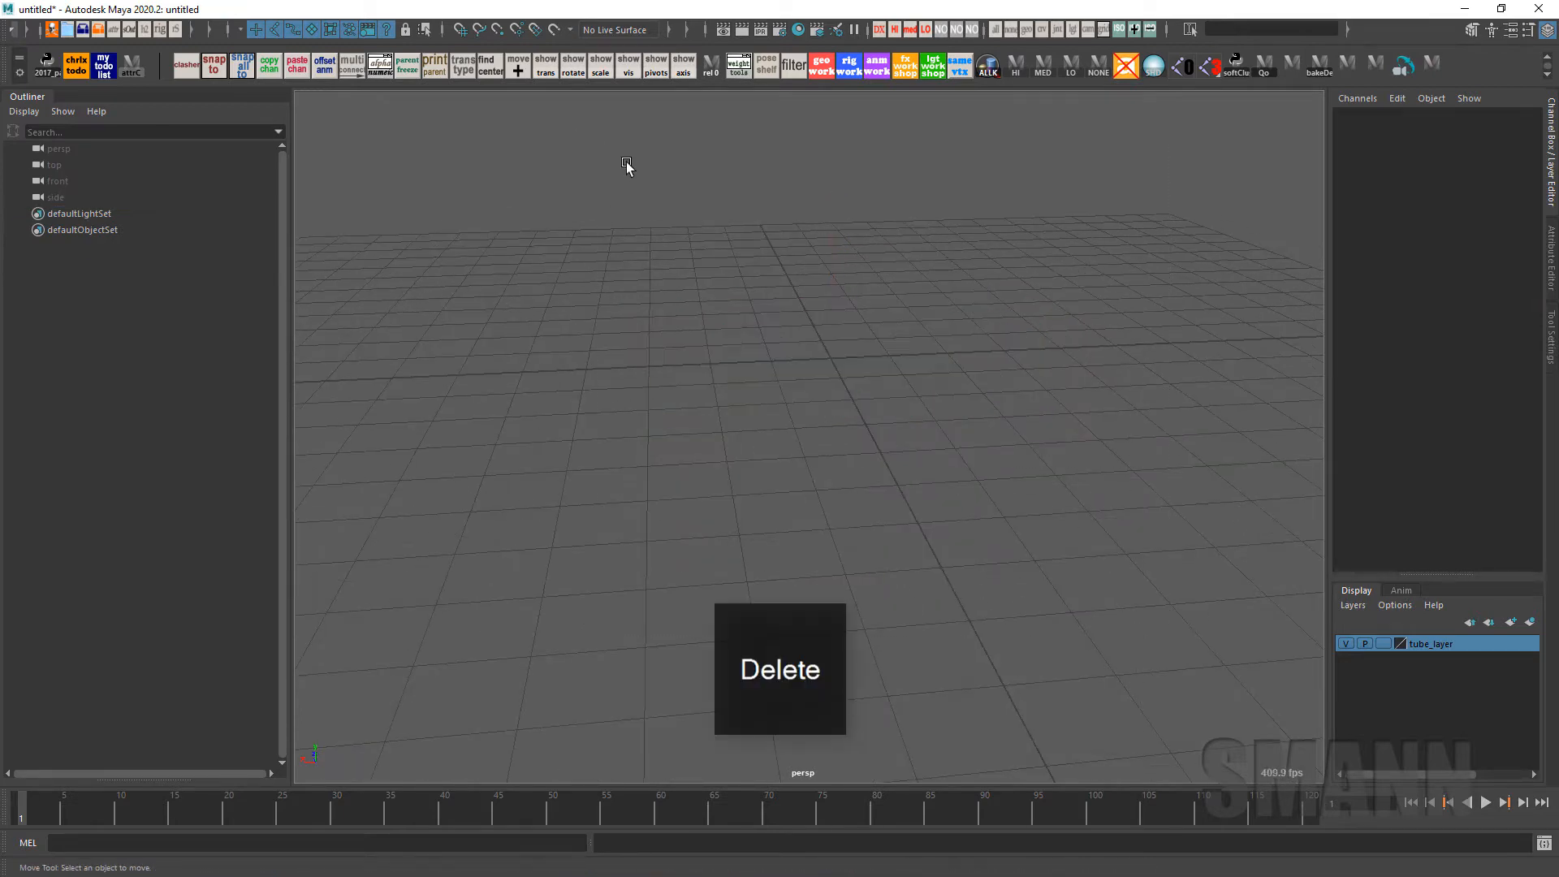
middle_click_drag(757, 224, 776, 291, "alt")
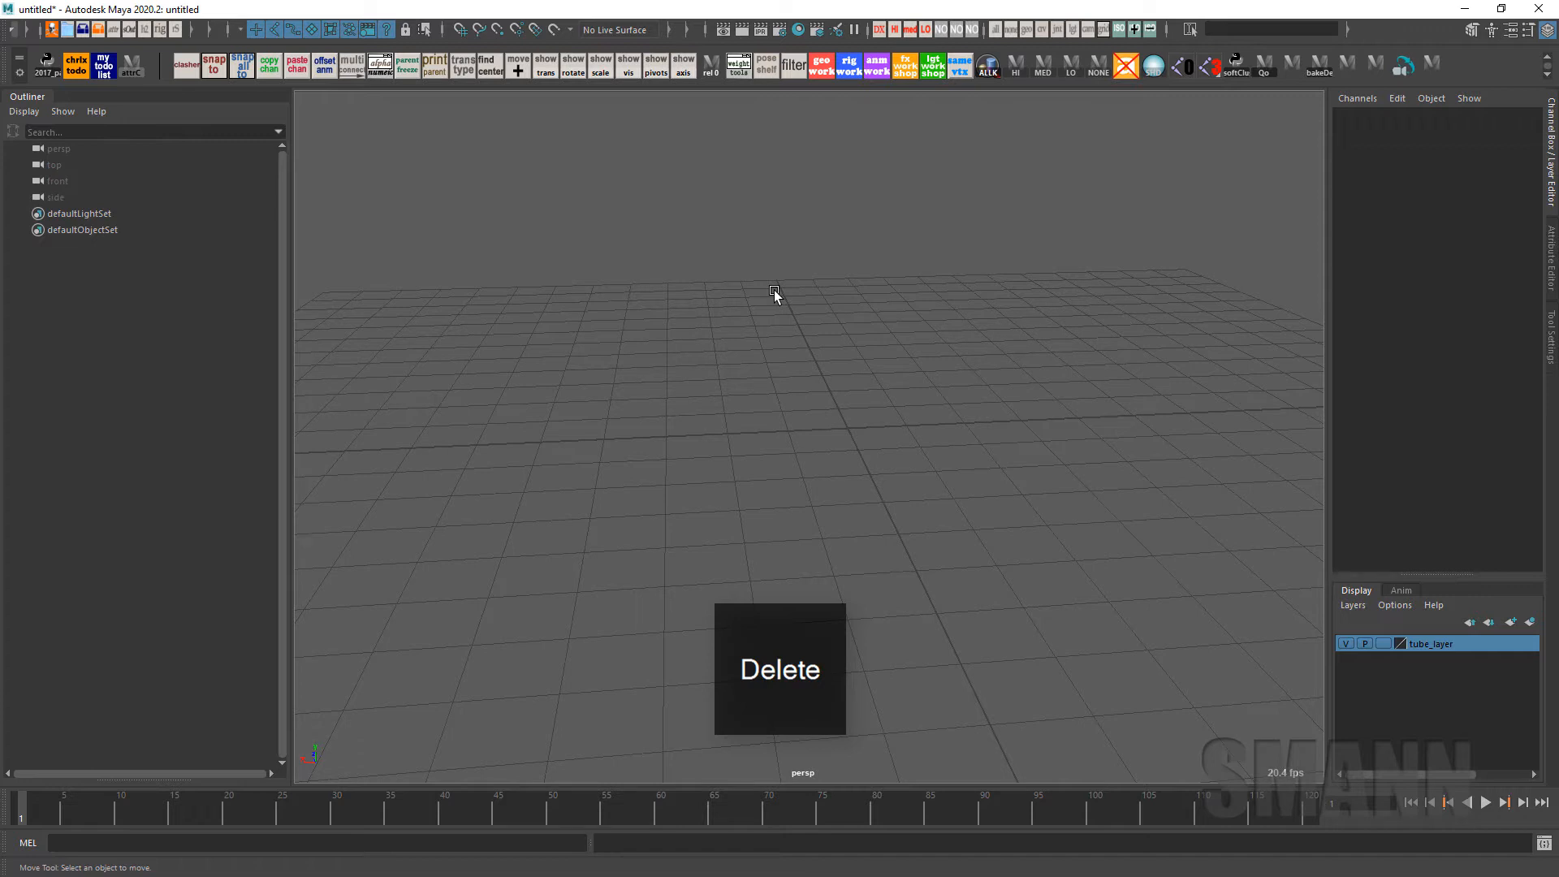
left_click_drag(777, 293, 943, 327, "alt")
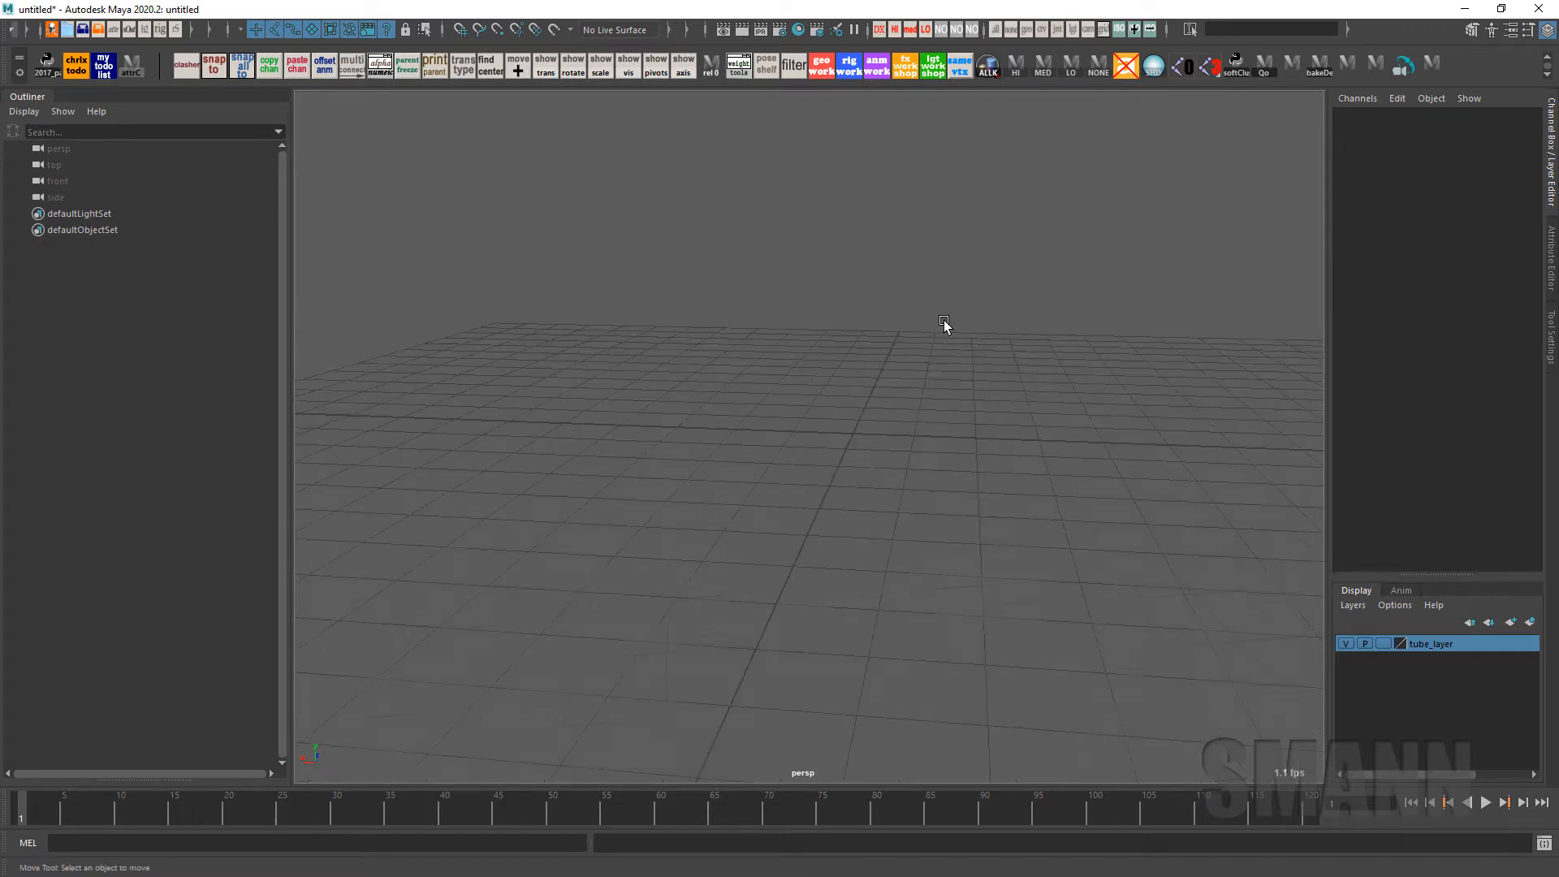
left_click(1352, 606)
left_click(1389, 733)
left_click_drag(1178, 682, 988, 558, "alt")
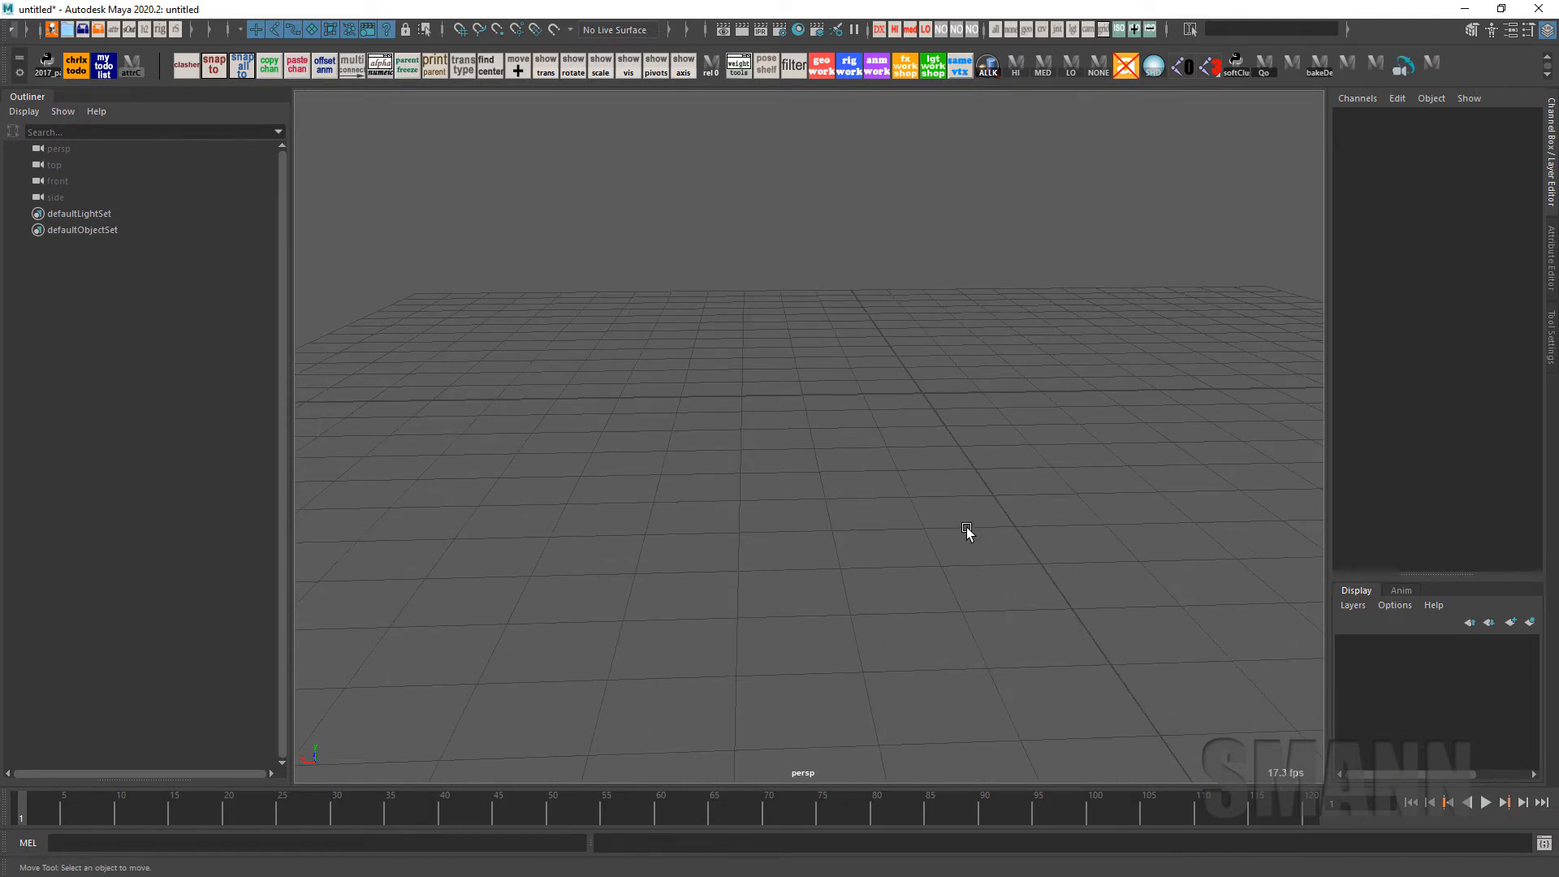
Draw a wavy seven-point CV curve across the grid, running roughly along the X axis
key("space")
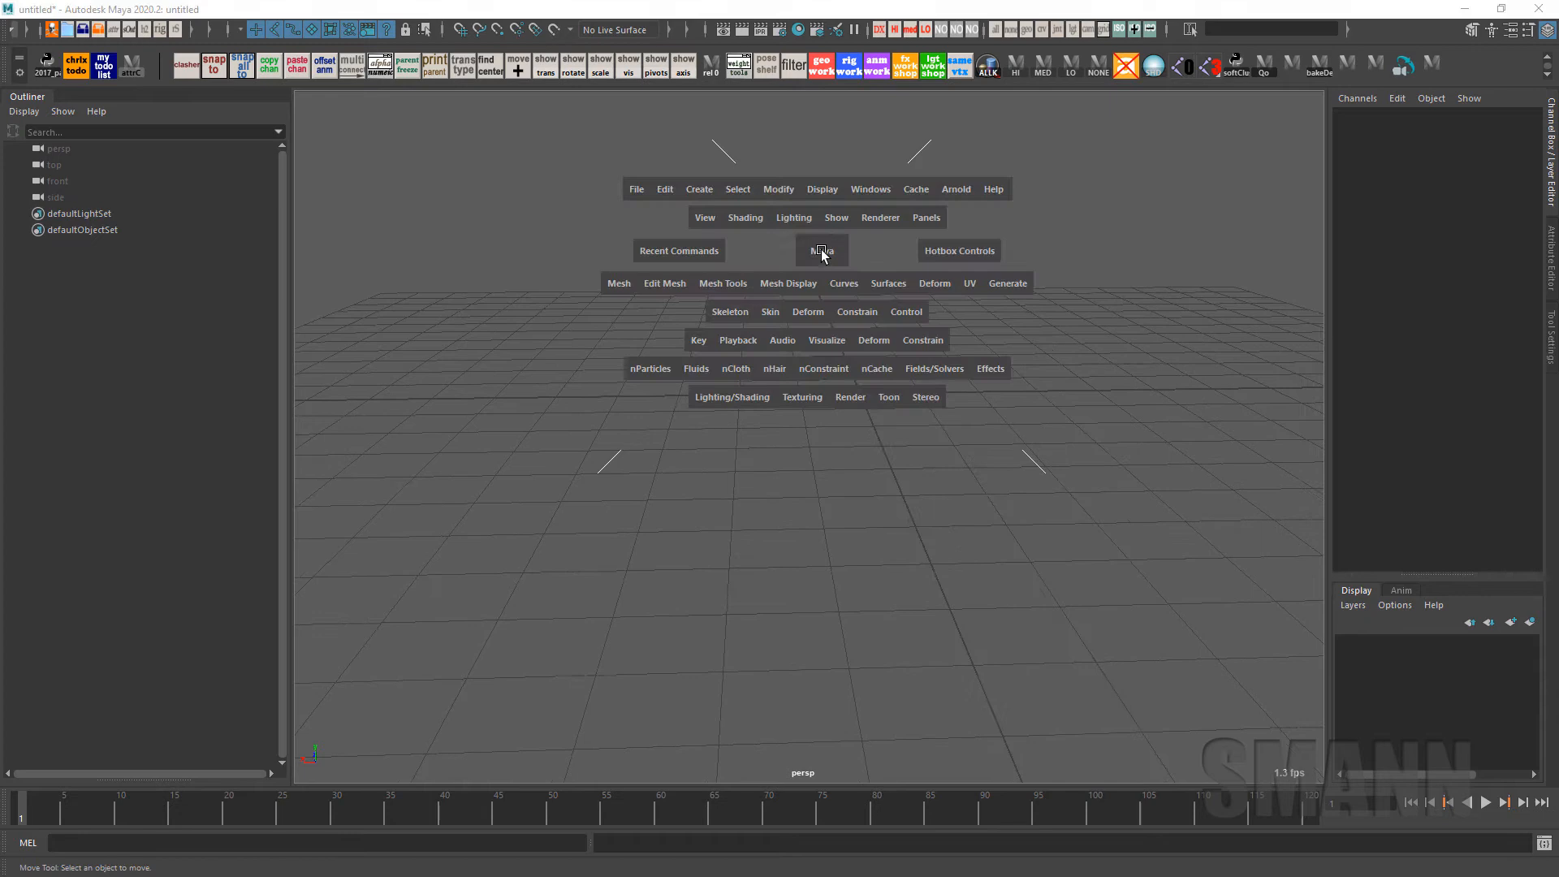
left_click(695, 189)
mouse_move(762, 309)
left_click(998, 318)
left_click_drag(942, 382, 872, 455, "alt")
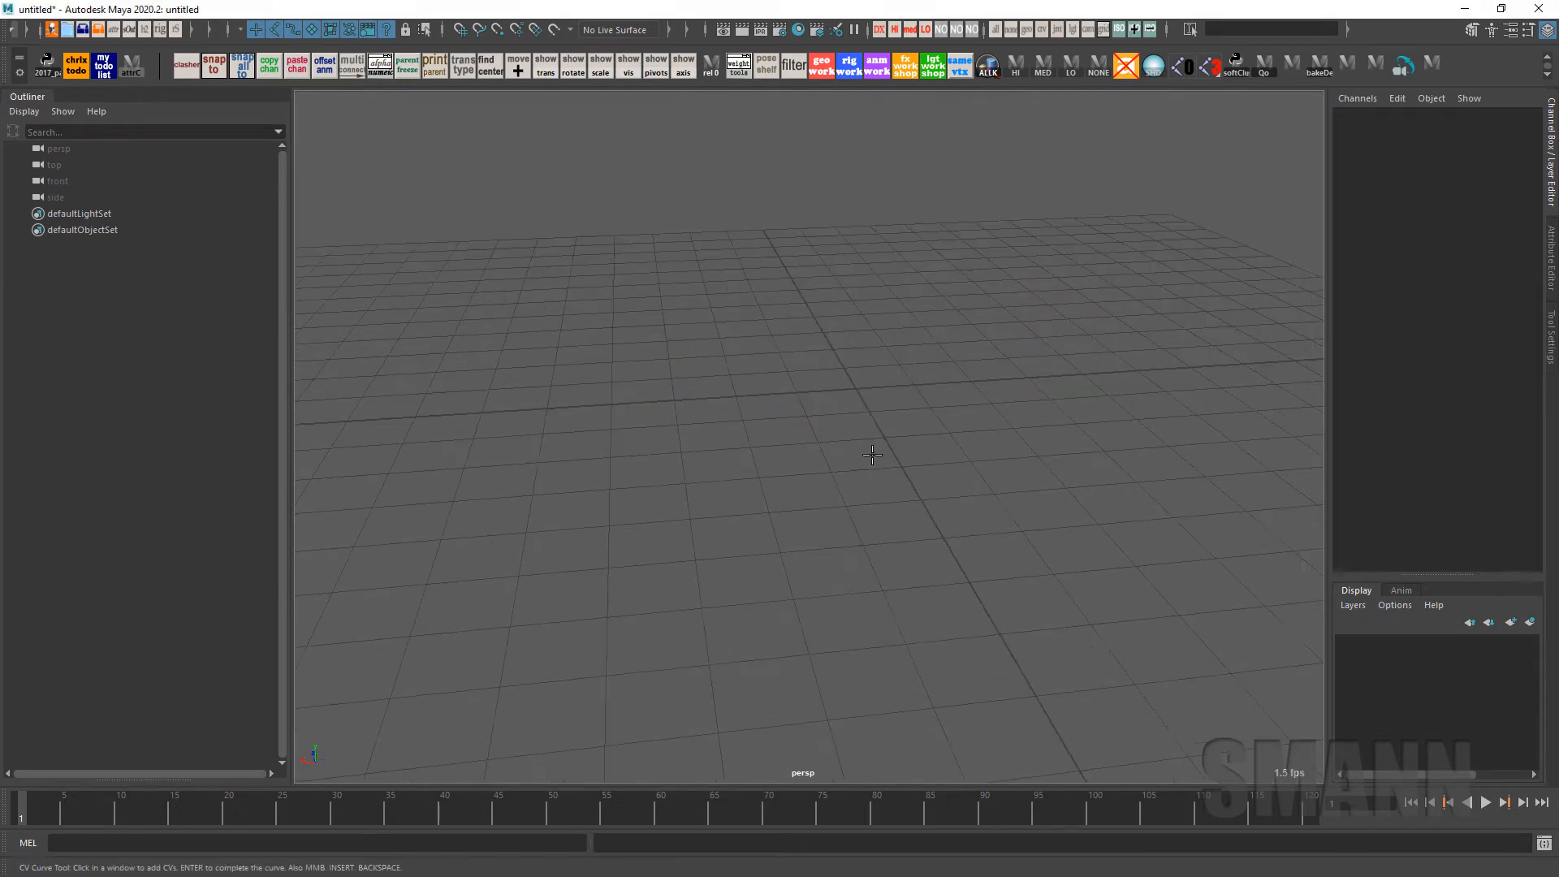
left_click(547, 439)
left_click(670, 398)
left_click(747, 432)
left_click(870, 466)
left_click(998, 424)
left_click(1048, 351)
left_click(1188, 356)
key("Return")
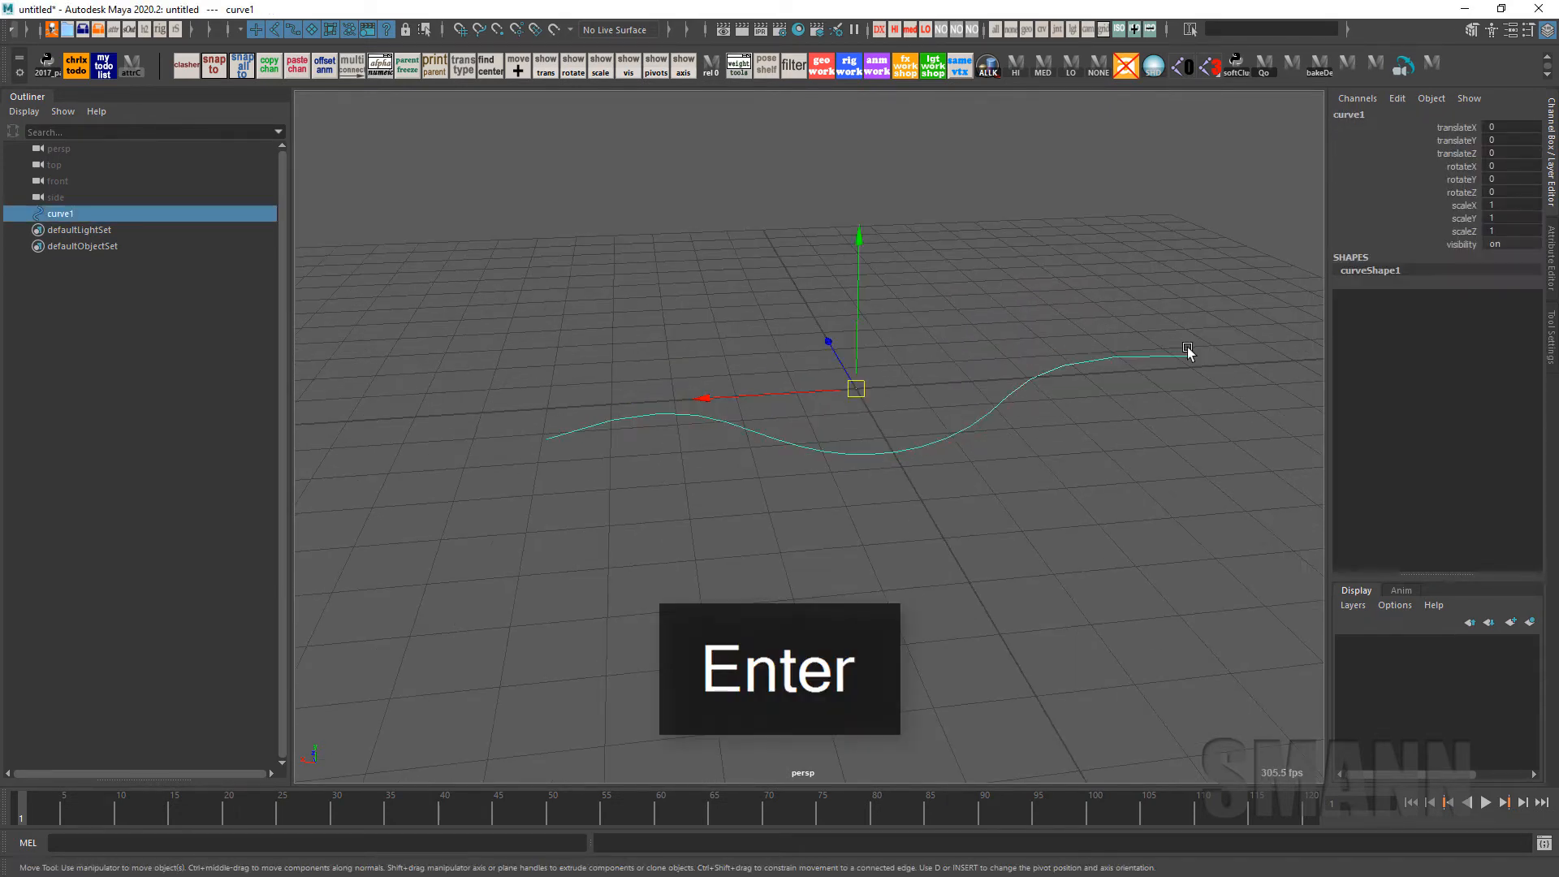
Group the curve, duplicate the group, and expand both groups to expose their curves
left_click_drag(1187, 350, 967, 315, "alt")
key("ctrl+g")
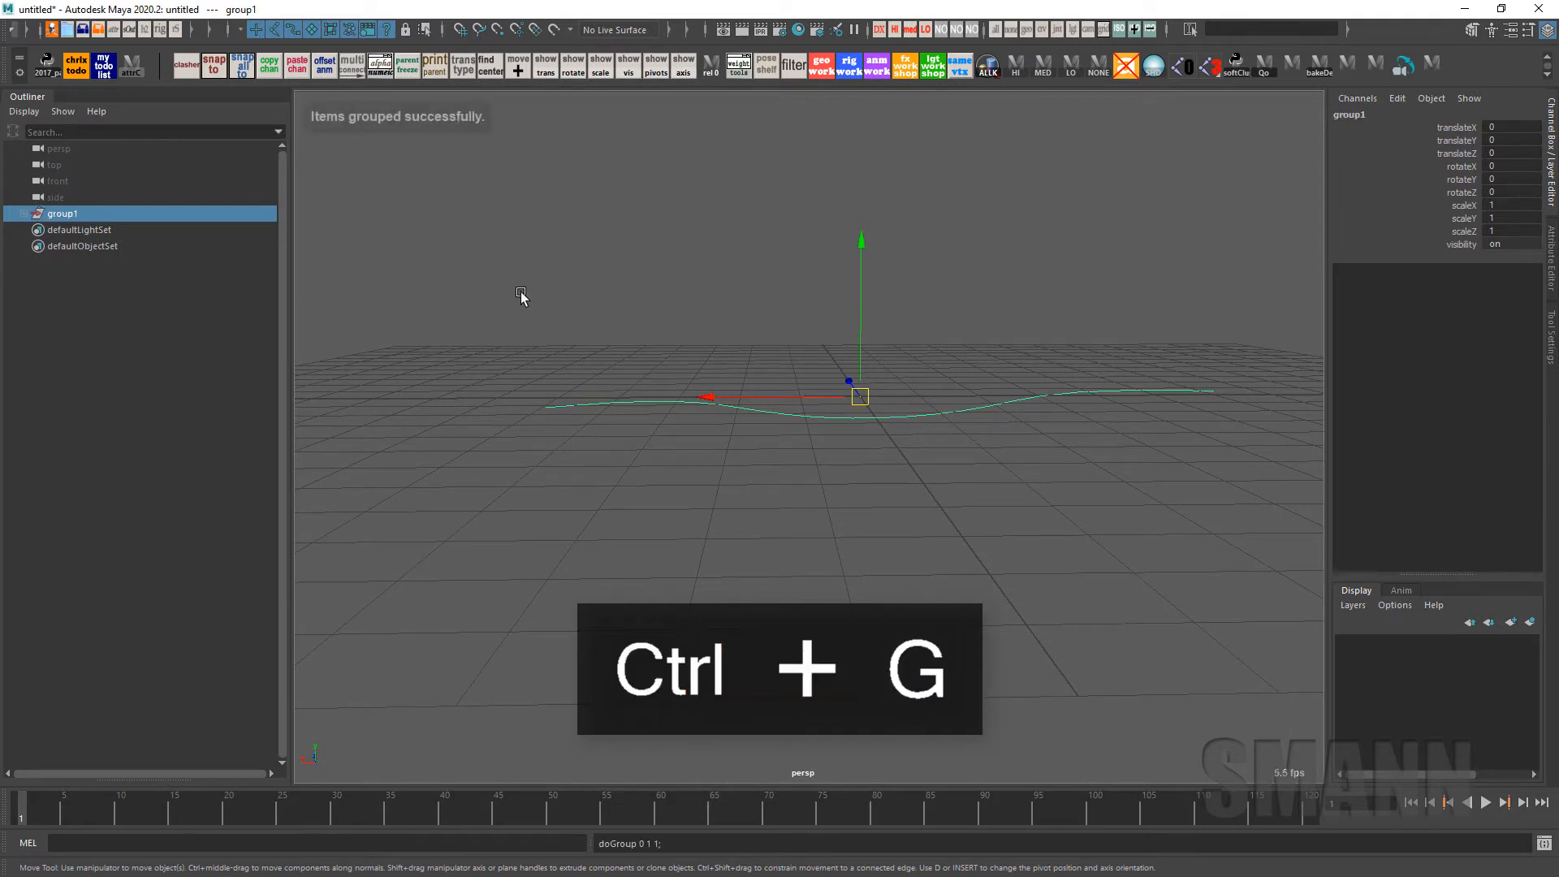
key("ctrl+d")
left_click(23, 230)
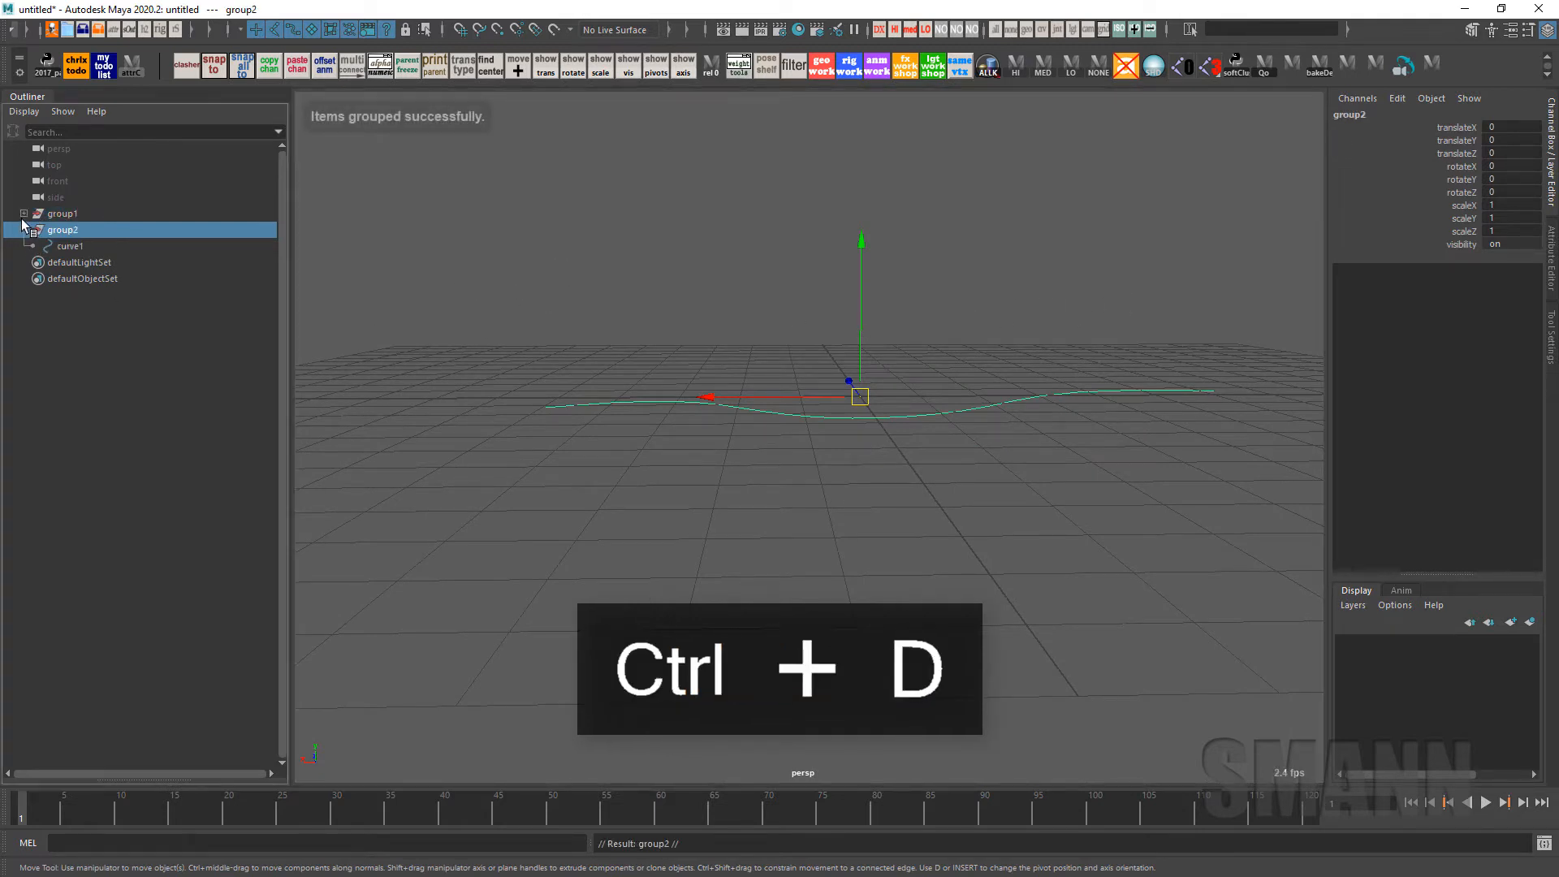
left_click(24, 214)
Show shape nodes in the scene hierarchy and compare the curve and shape names under both groups
left_click(728, 228)
left_click(114, 230)
left_click(109, 261)
left_click(109, 230)
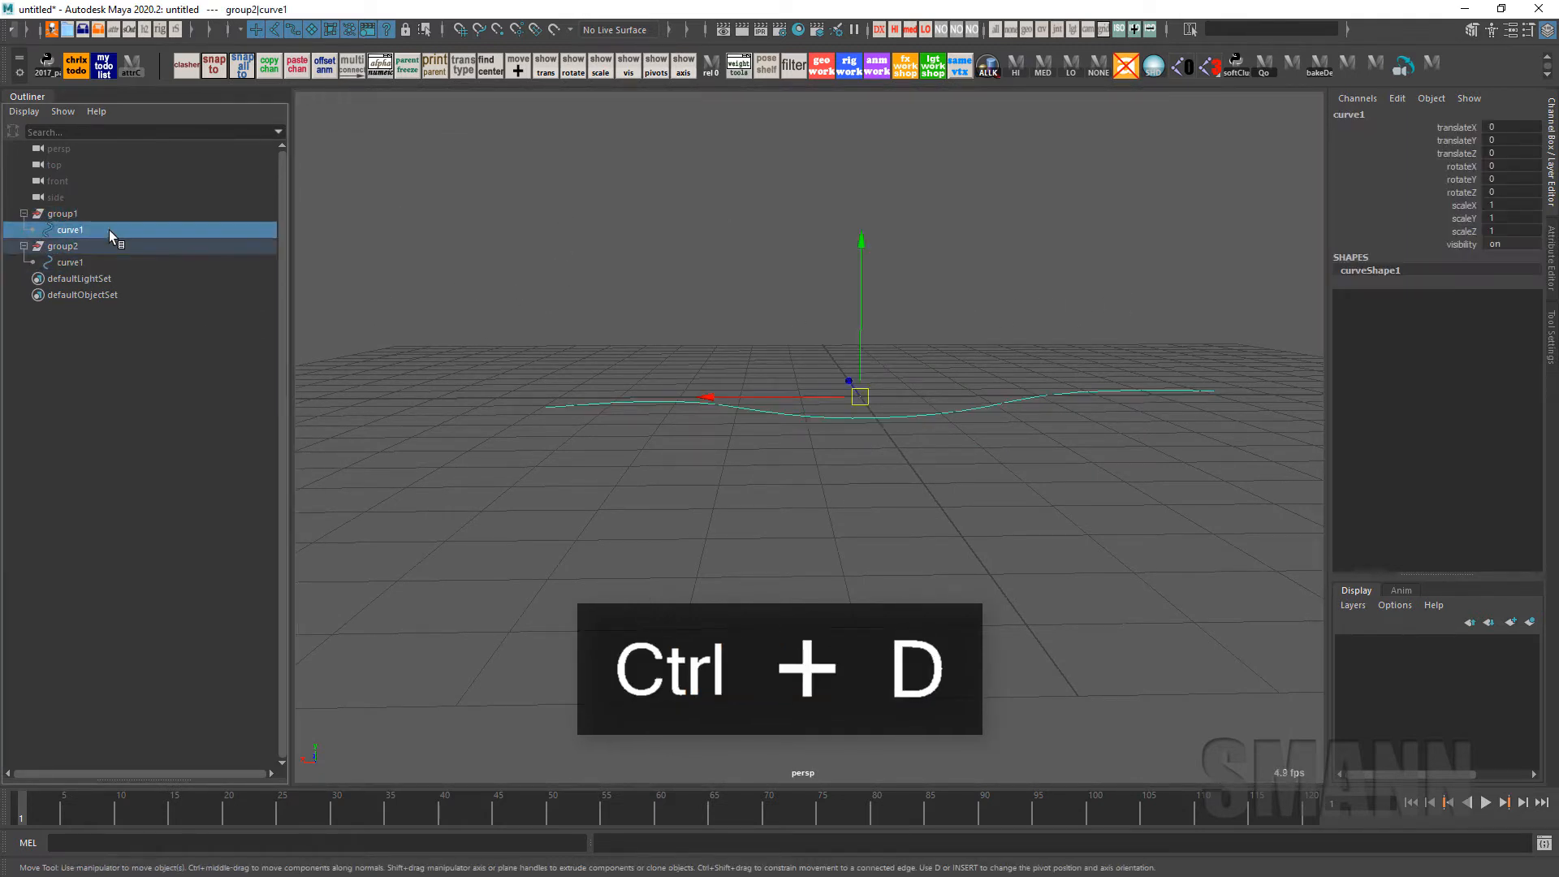
left_click(105, 261)
left_click(104, 230)
right_click(162, 177)
left_click(256, 207)
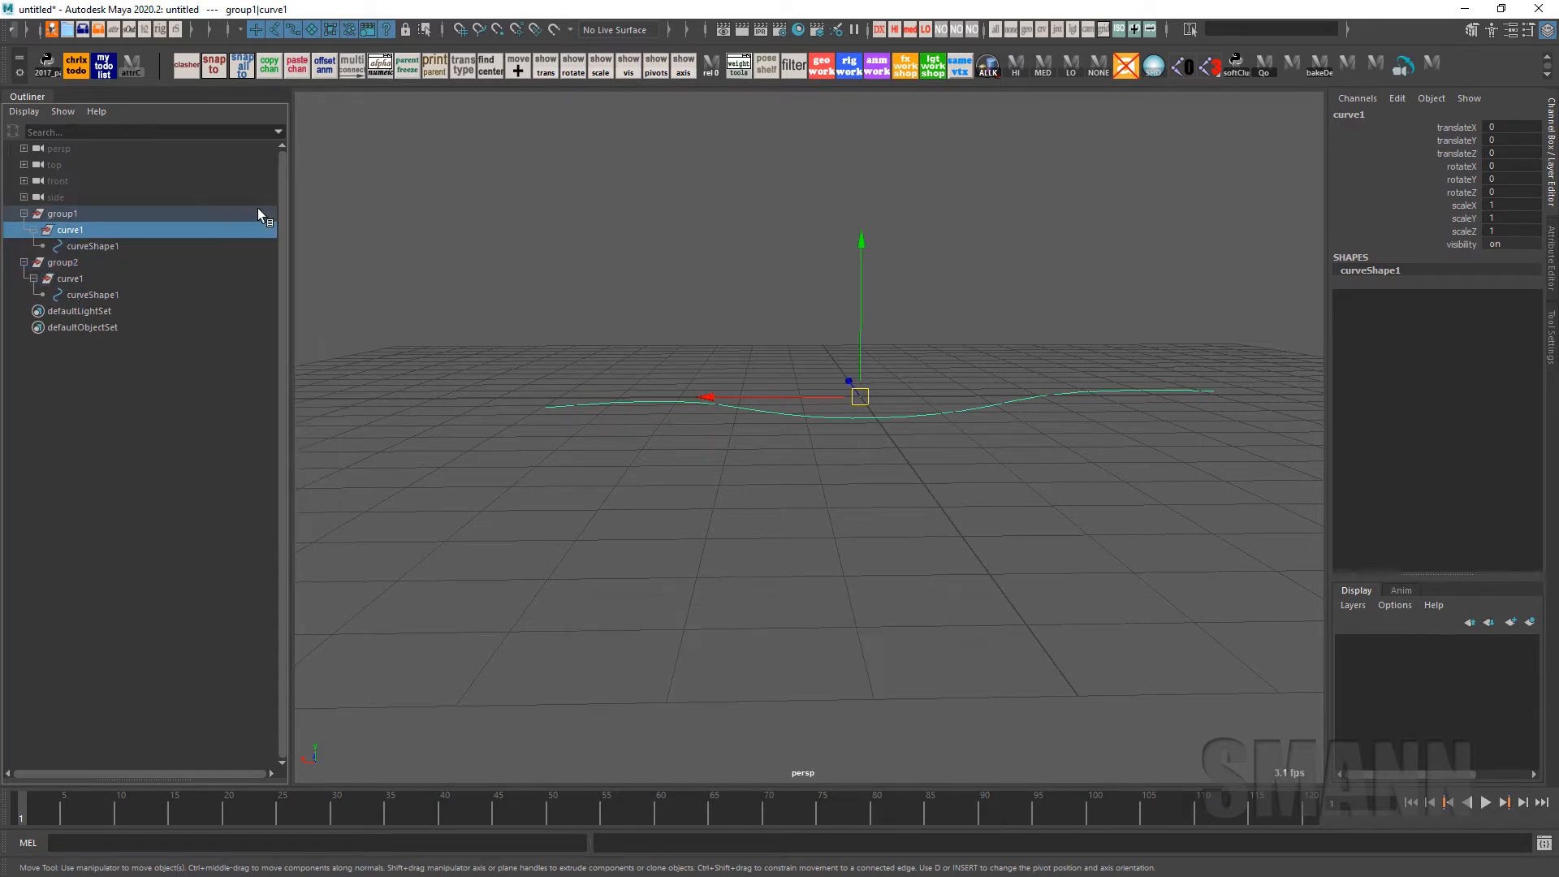
left_click(105, 295)
left_click(121, 246)
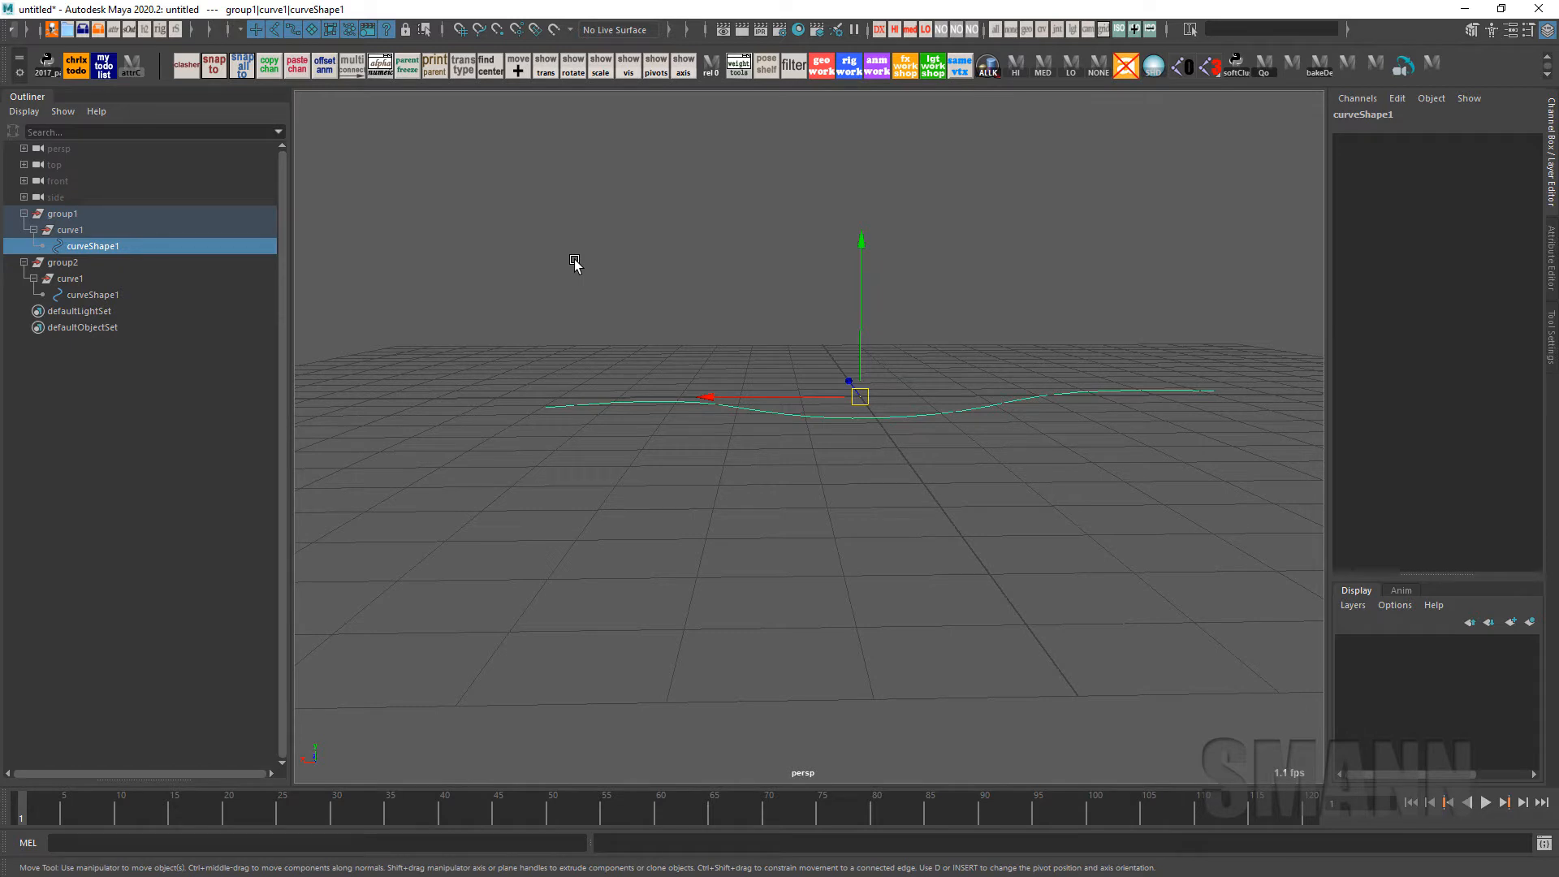
Raise group1 along the Y axis so its curve sits above the one in group2
left_click(539, 207)
left_click_drag(831, 281, 619, 481)
left_click(89, 214)
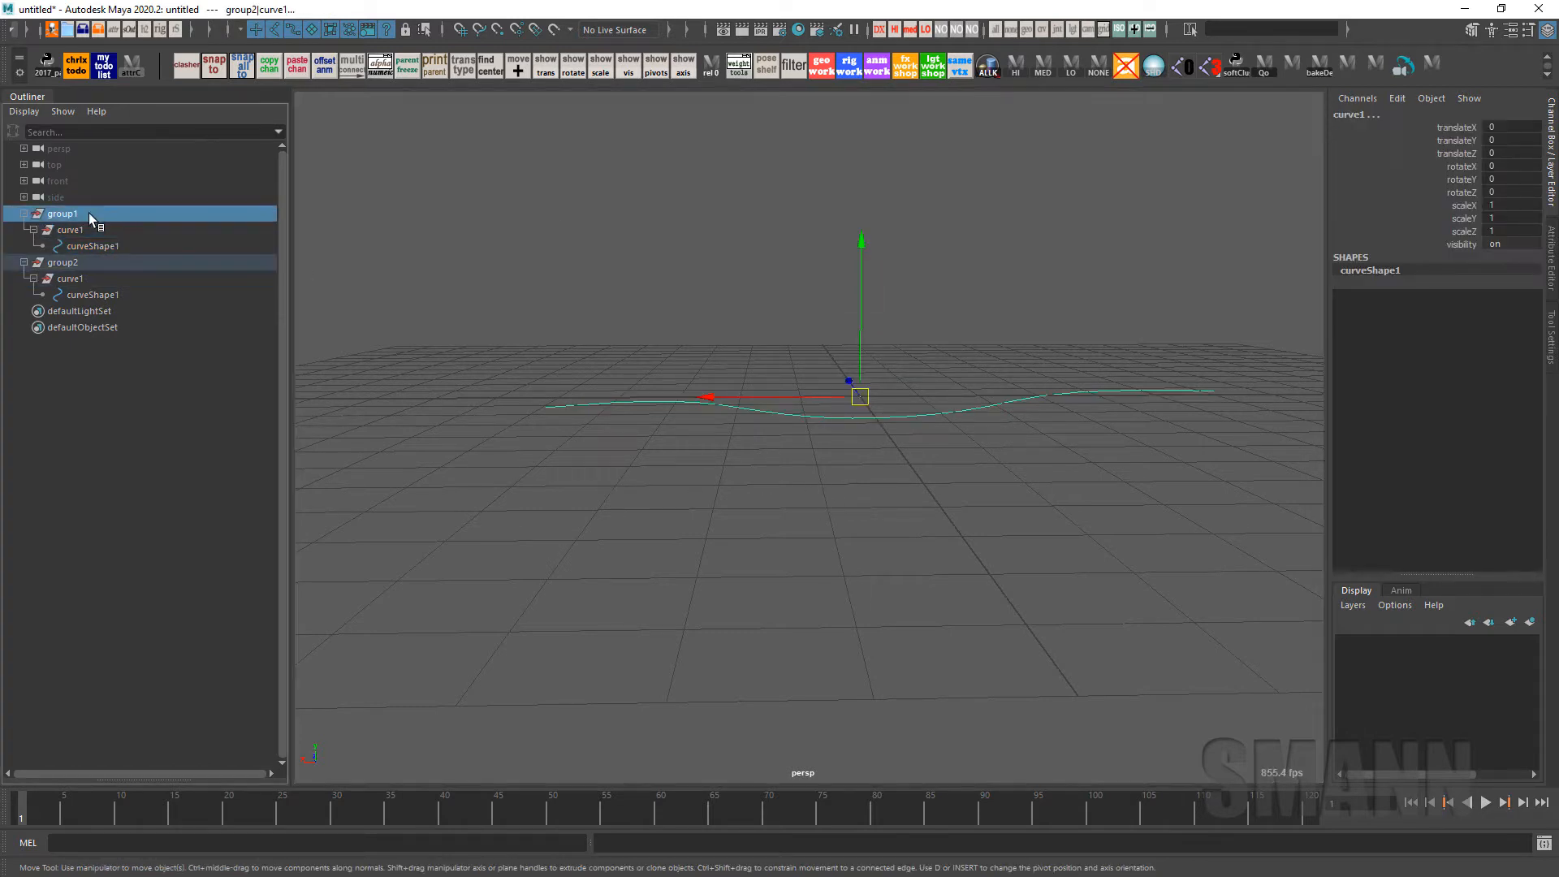
left_click_drag(852, 231, 845, 80)
middle_click_drag(1041, 404, 1023, 501, "alt")
left_click(1025, 451)
left_click_drag(1025, 452, 1001, 489, "alt")
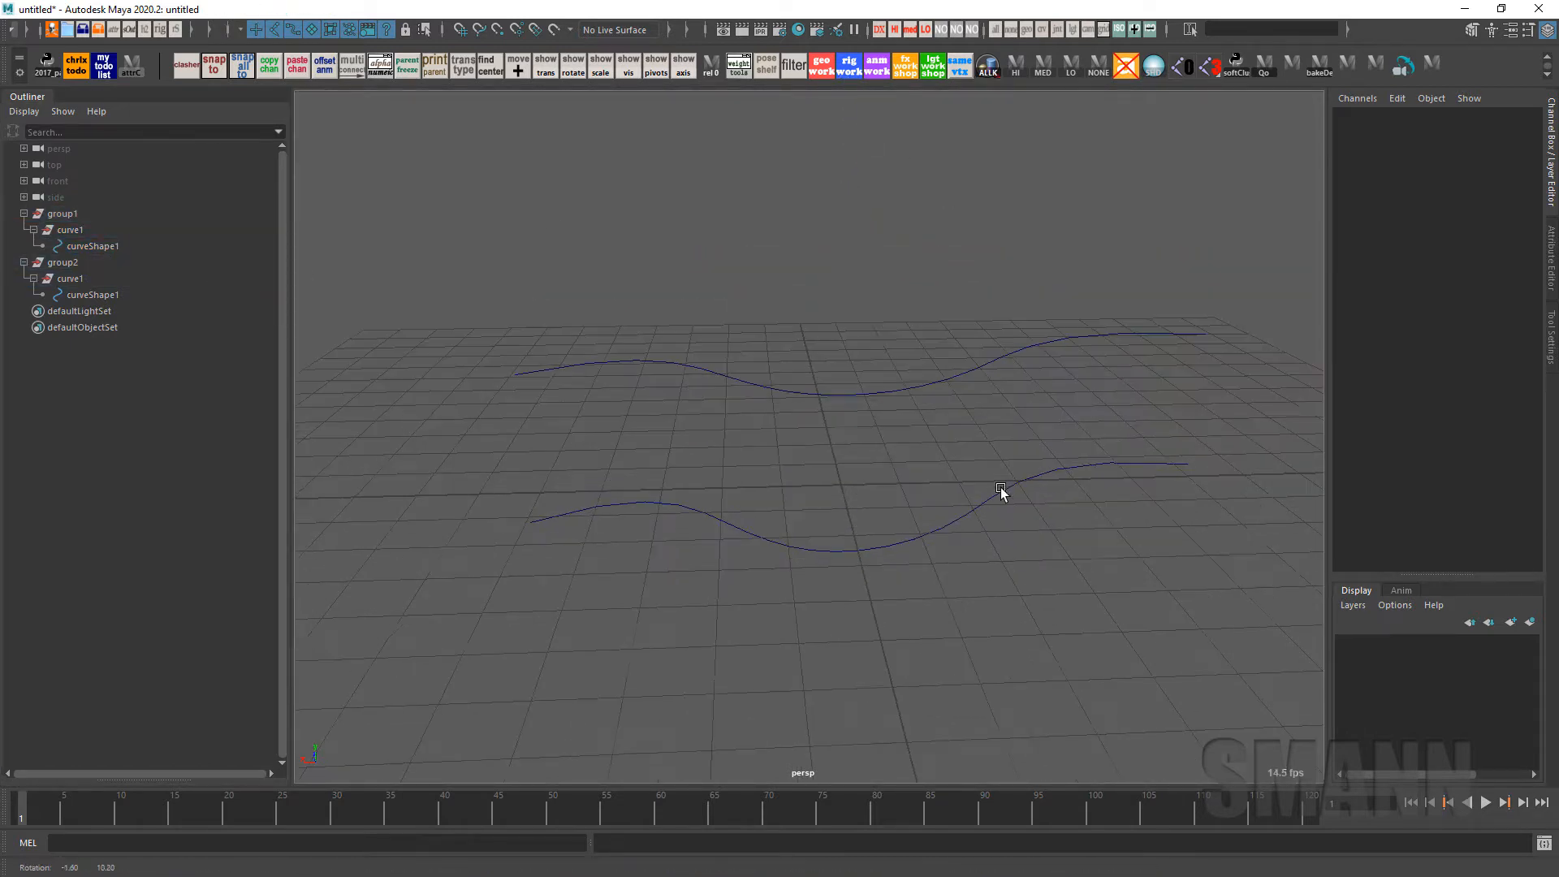
Select the raised curve in the viewport, print its name with "ls -sl", and highlight the returned path
left_click(887, 391)
key("alt+grave")
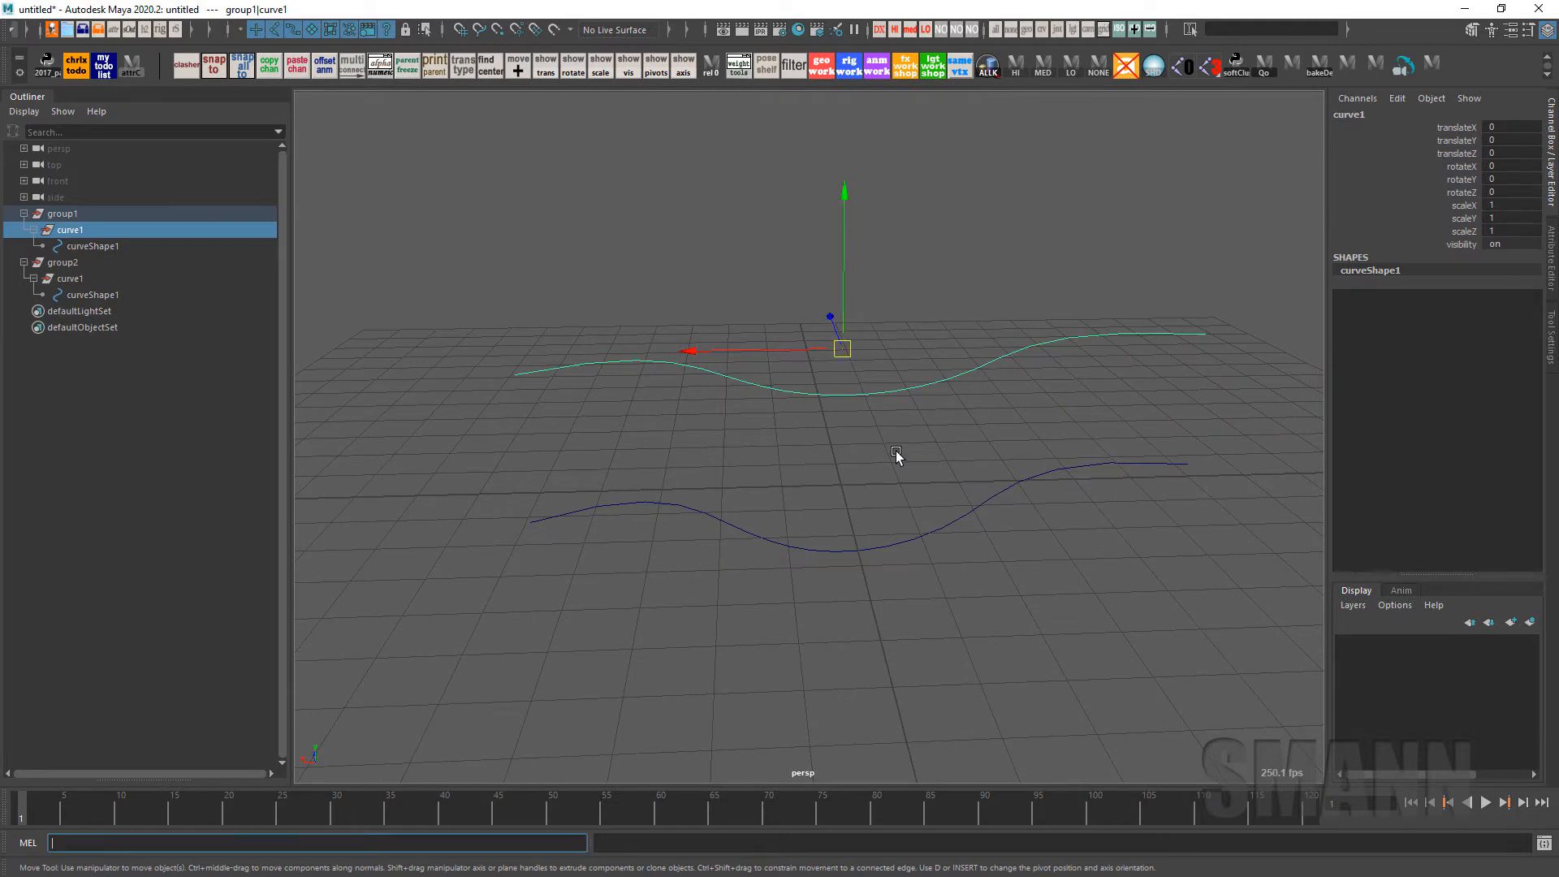
type("ls -sl")
key("Return")
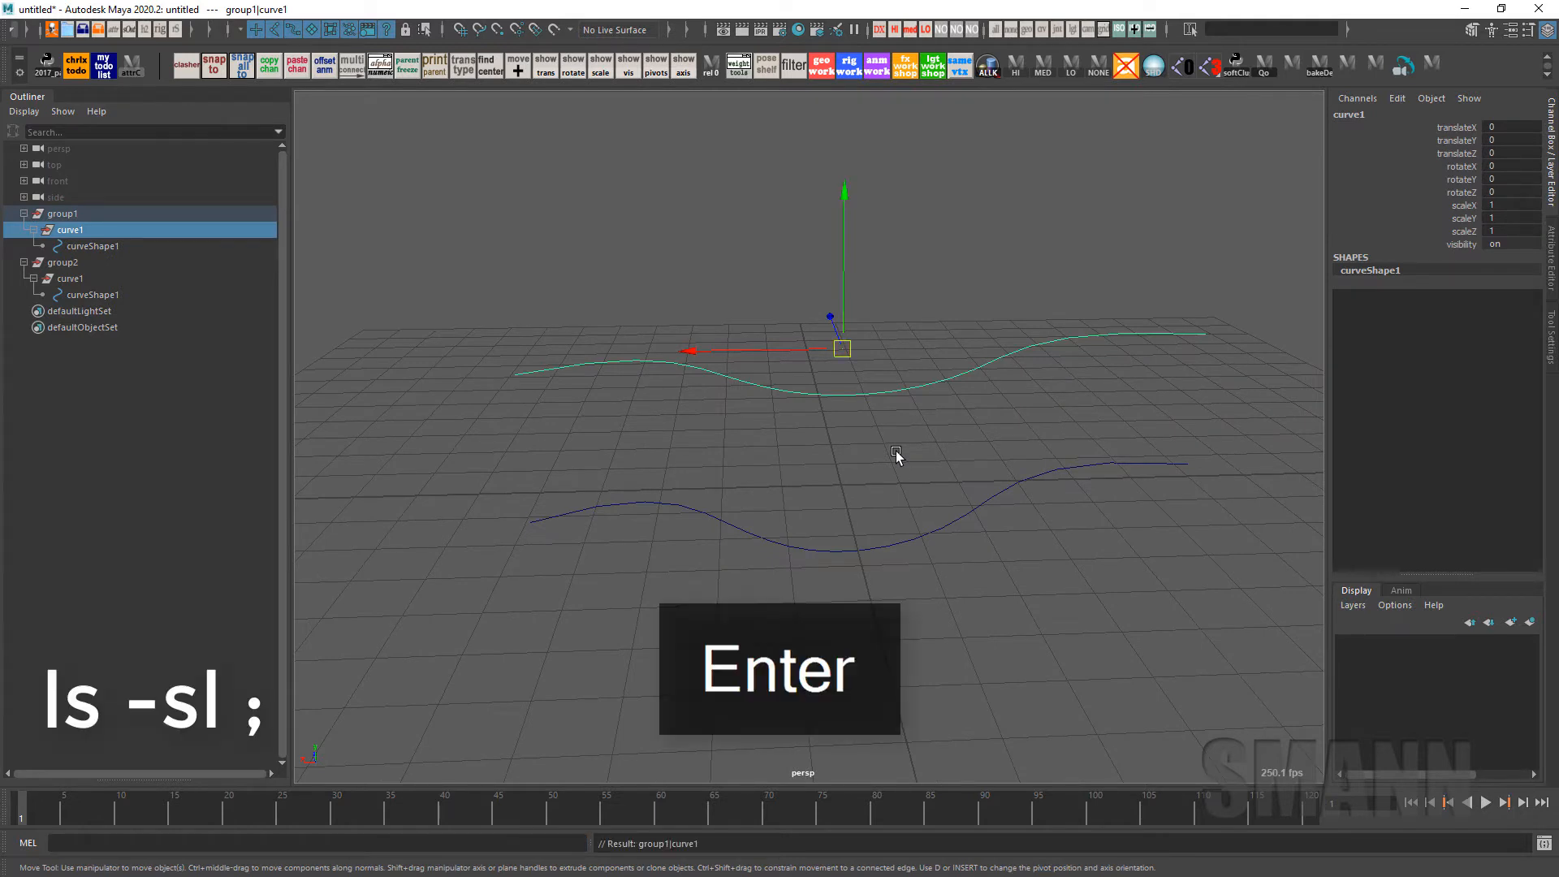
left_click_drag(638, 849, 697, 851)
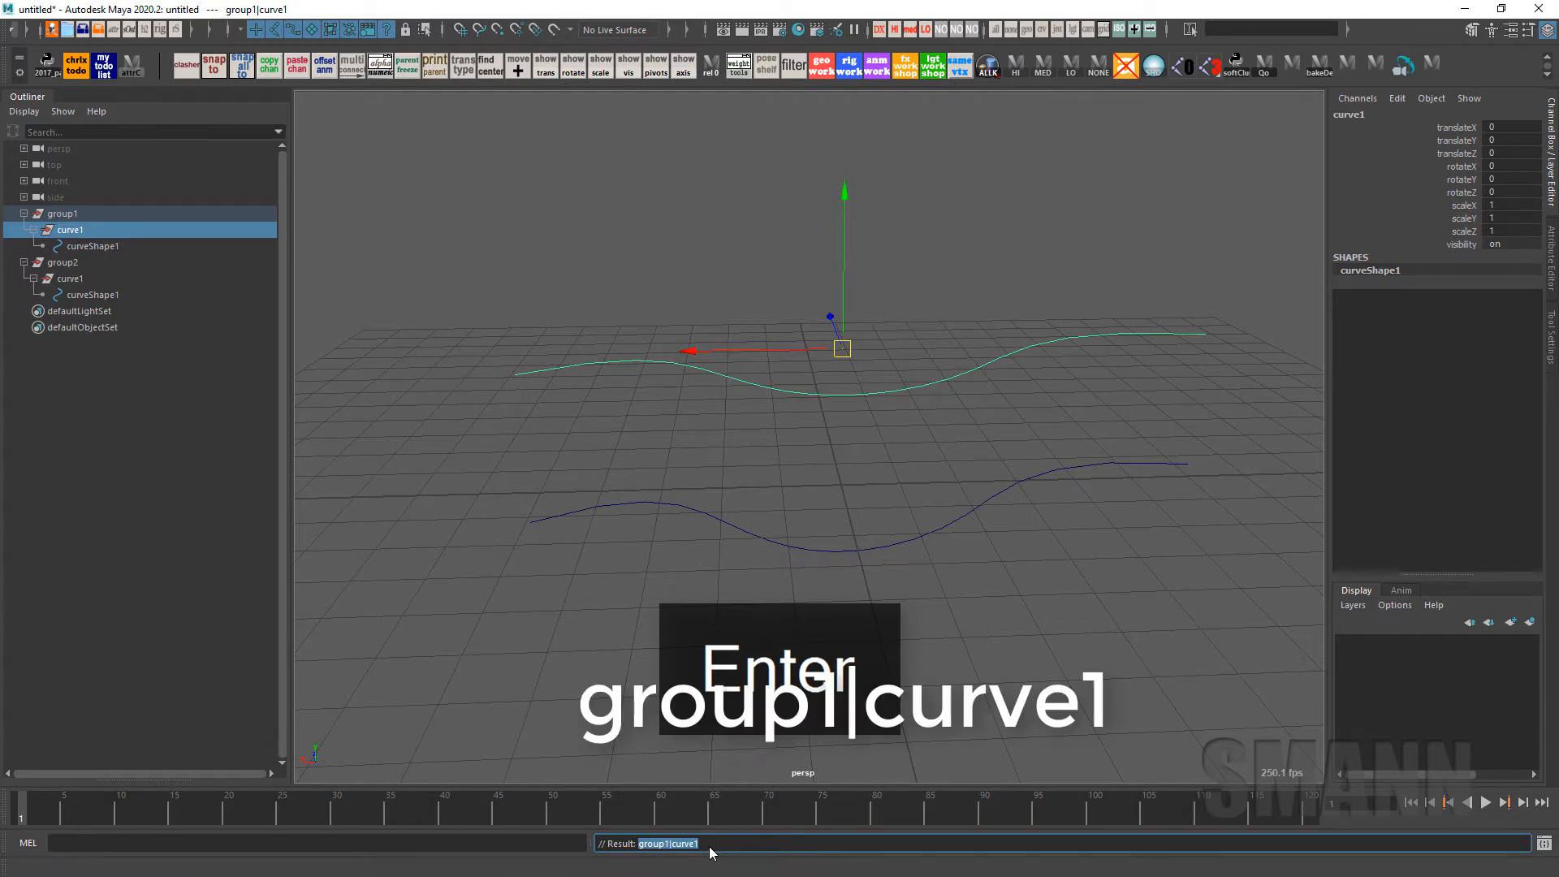
left_click(833, 660)
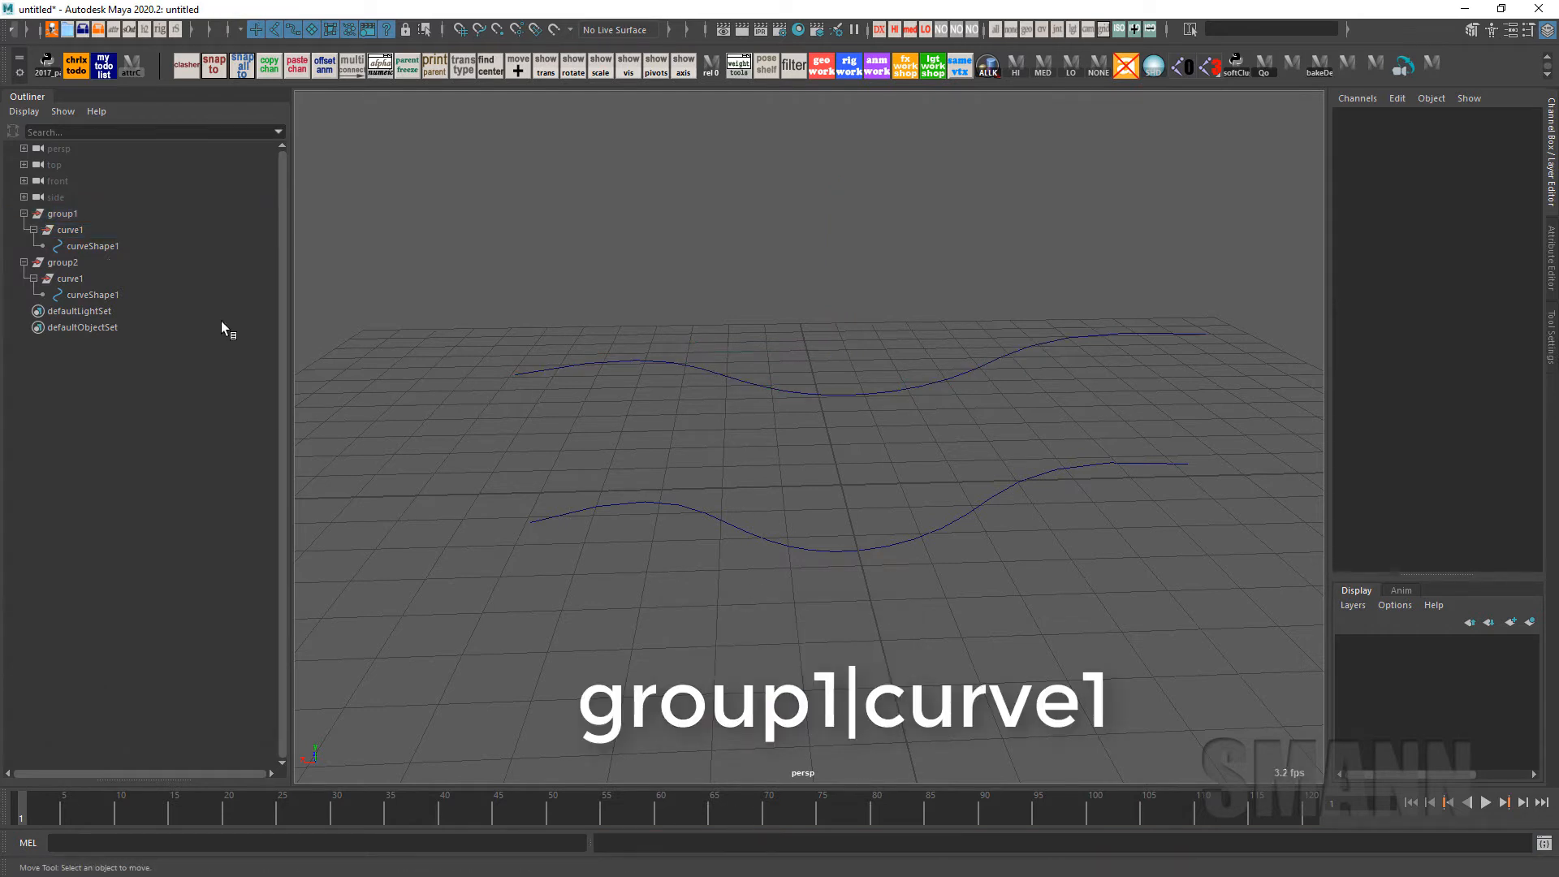
Walk the selection from the raised curve down to its shape node and print the shape's path with "ls -sl"
left_click(650, 360)
key("Down")
key("Up")
key("Return")
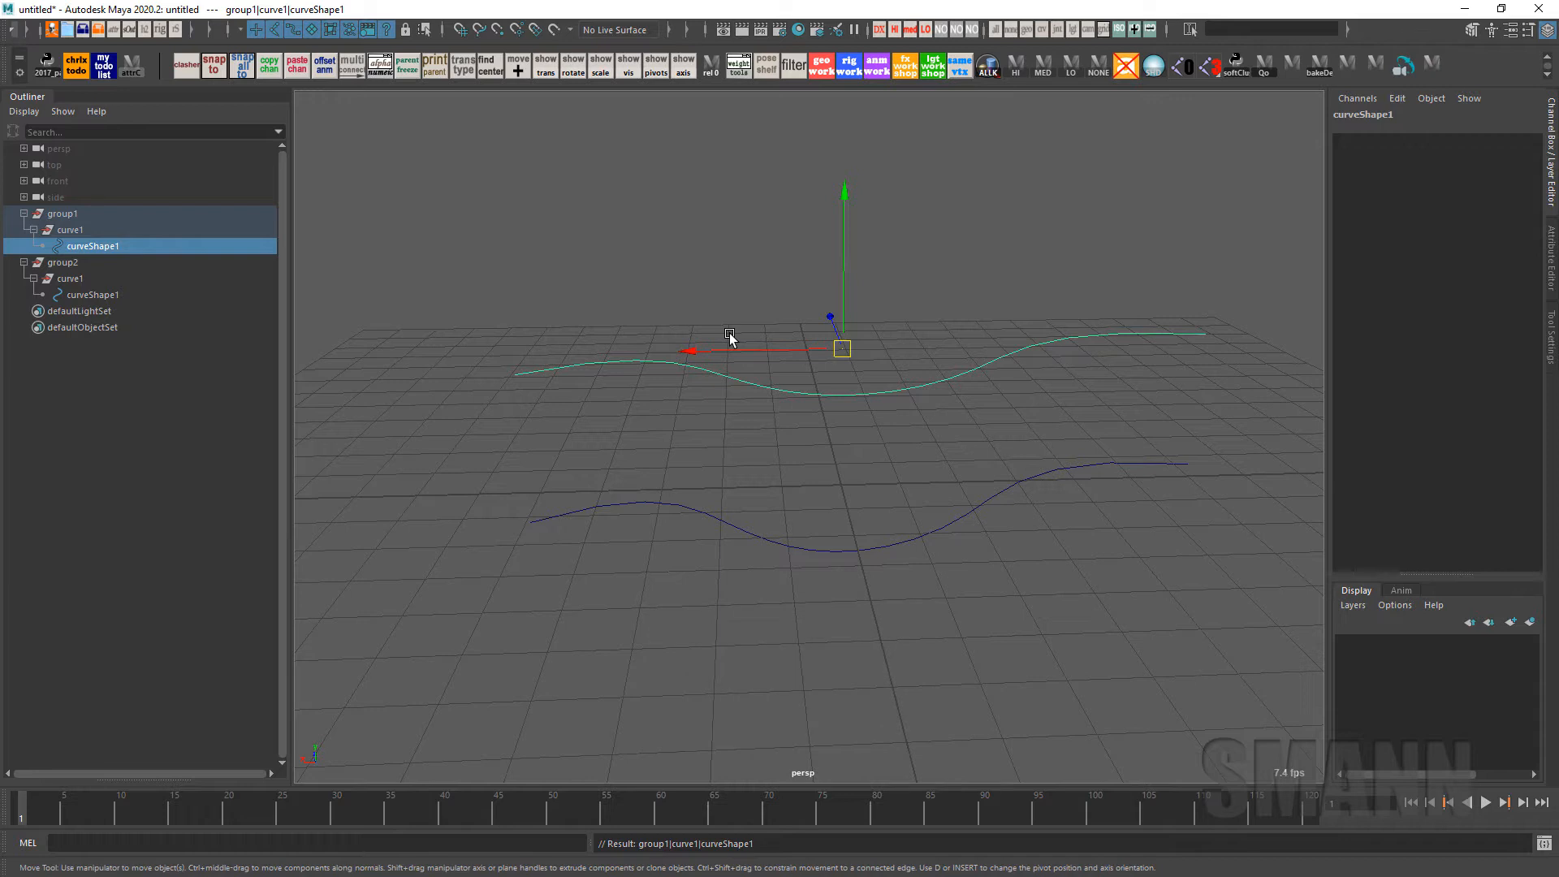
left_click(912, 400)
left_click_drag(912, 401, 949, 331, "alt")
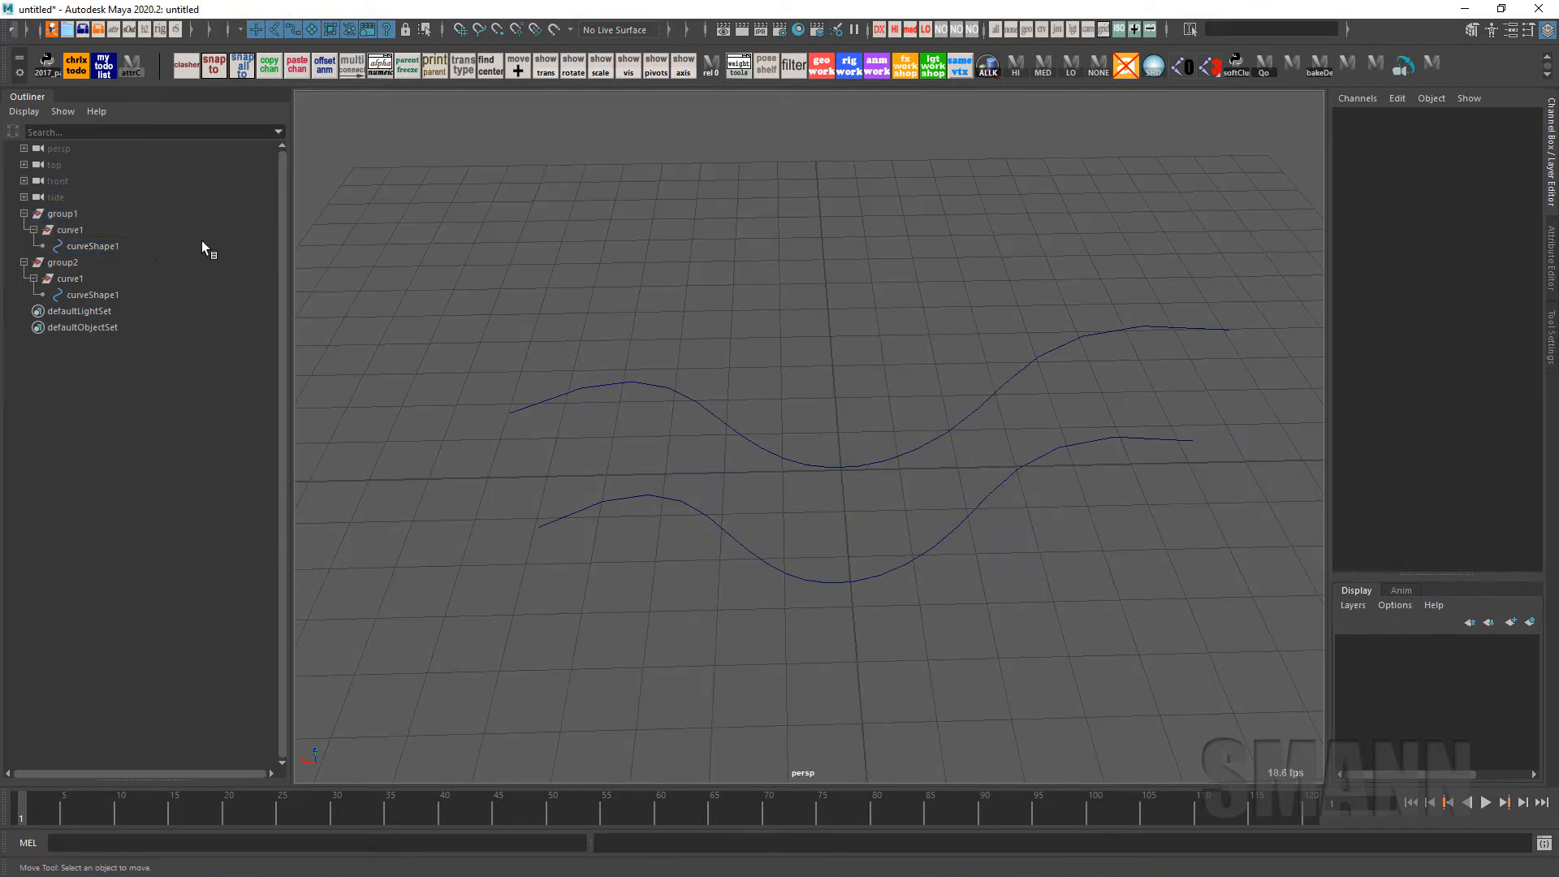
Compare the shape nodes under both groups, and rerun "ls -sl" on the curve1 transform under group1
left_click(104, 297)
left_click(97, 245)
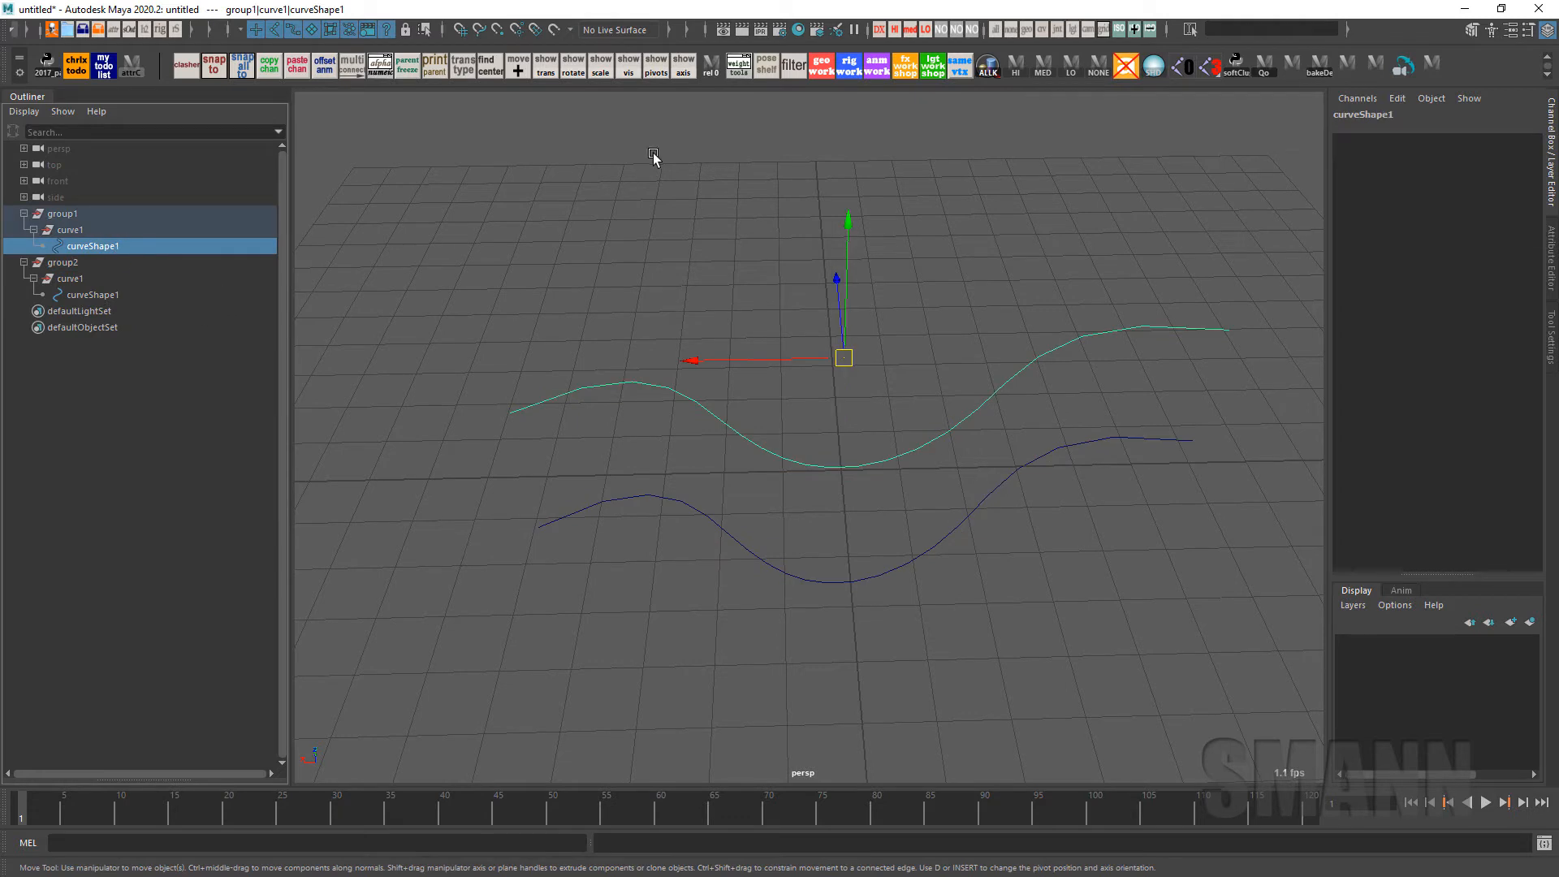
key("Up")
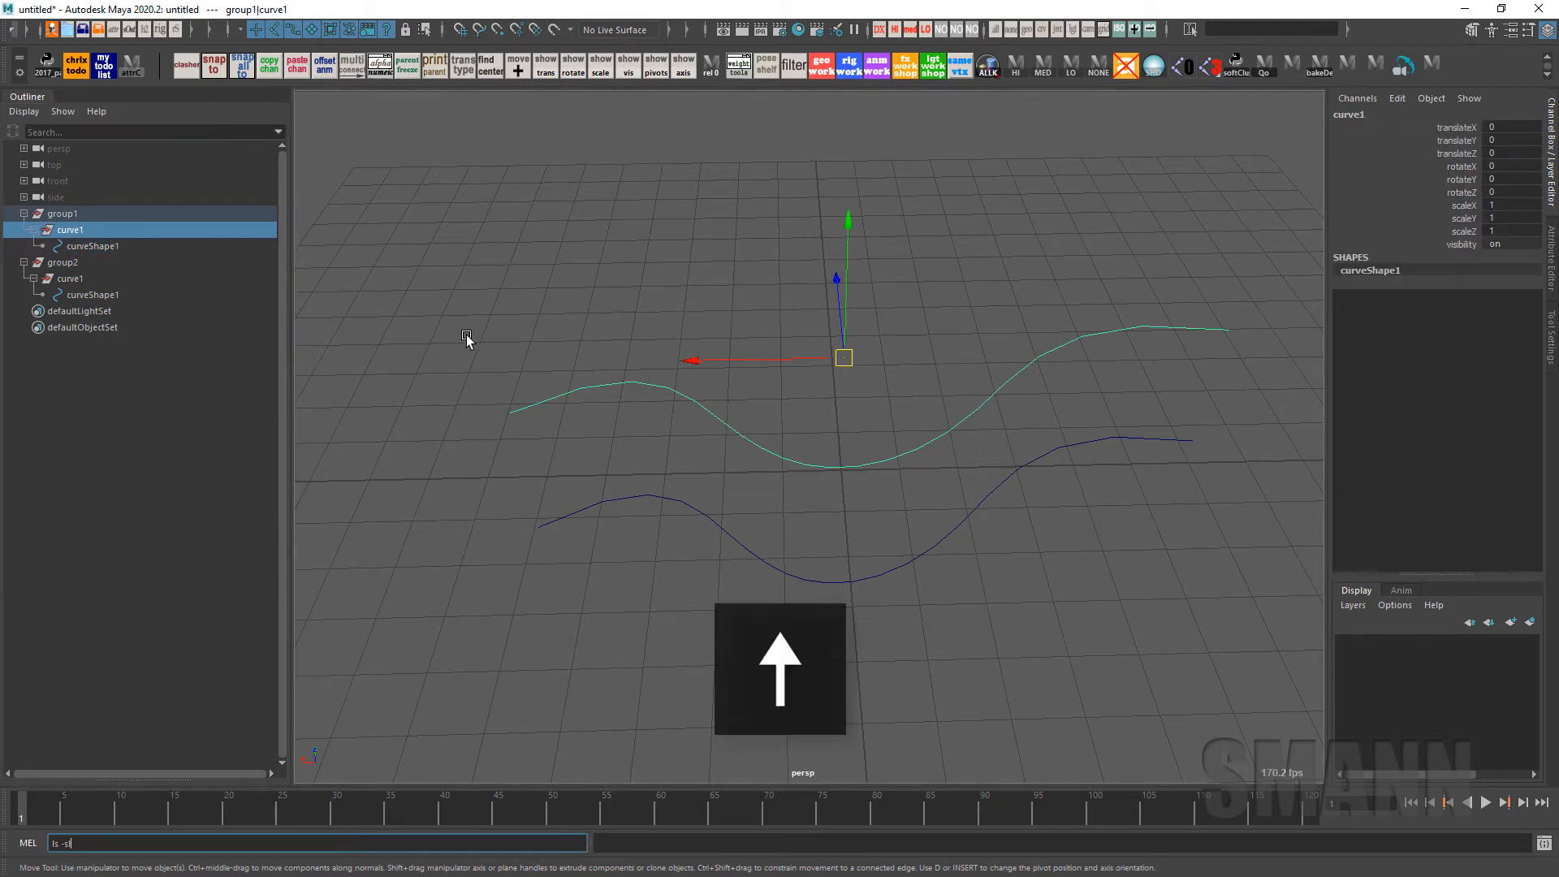
key("Return")
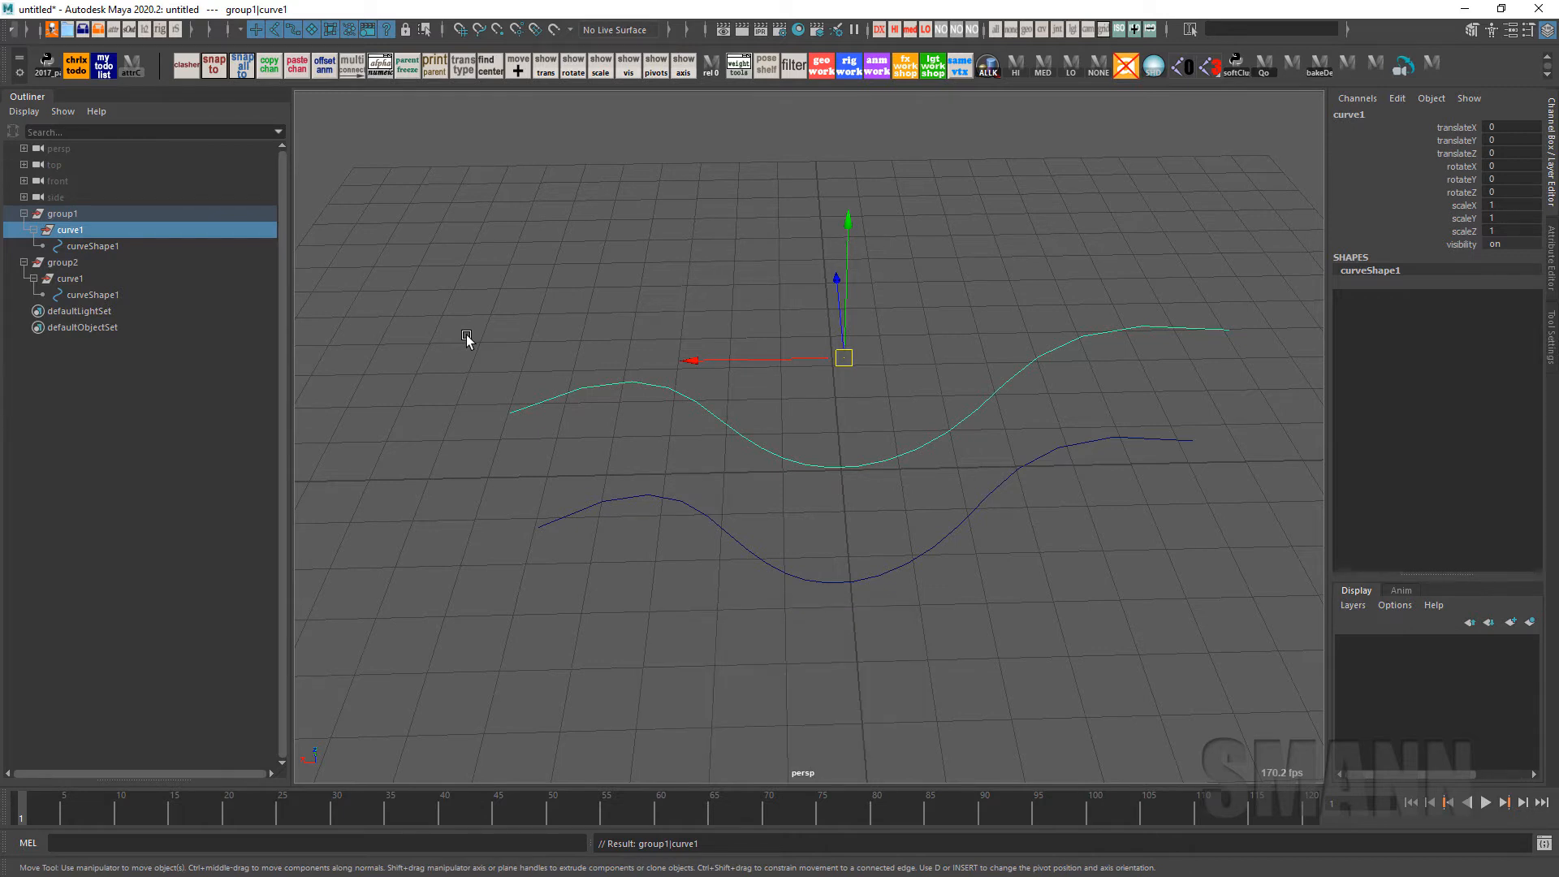
left_click(546, 203)
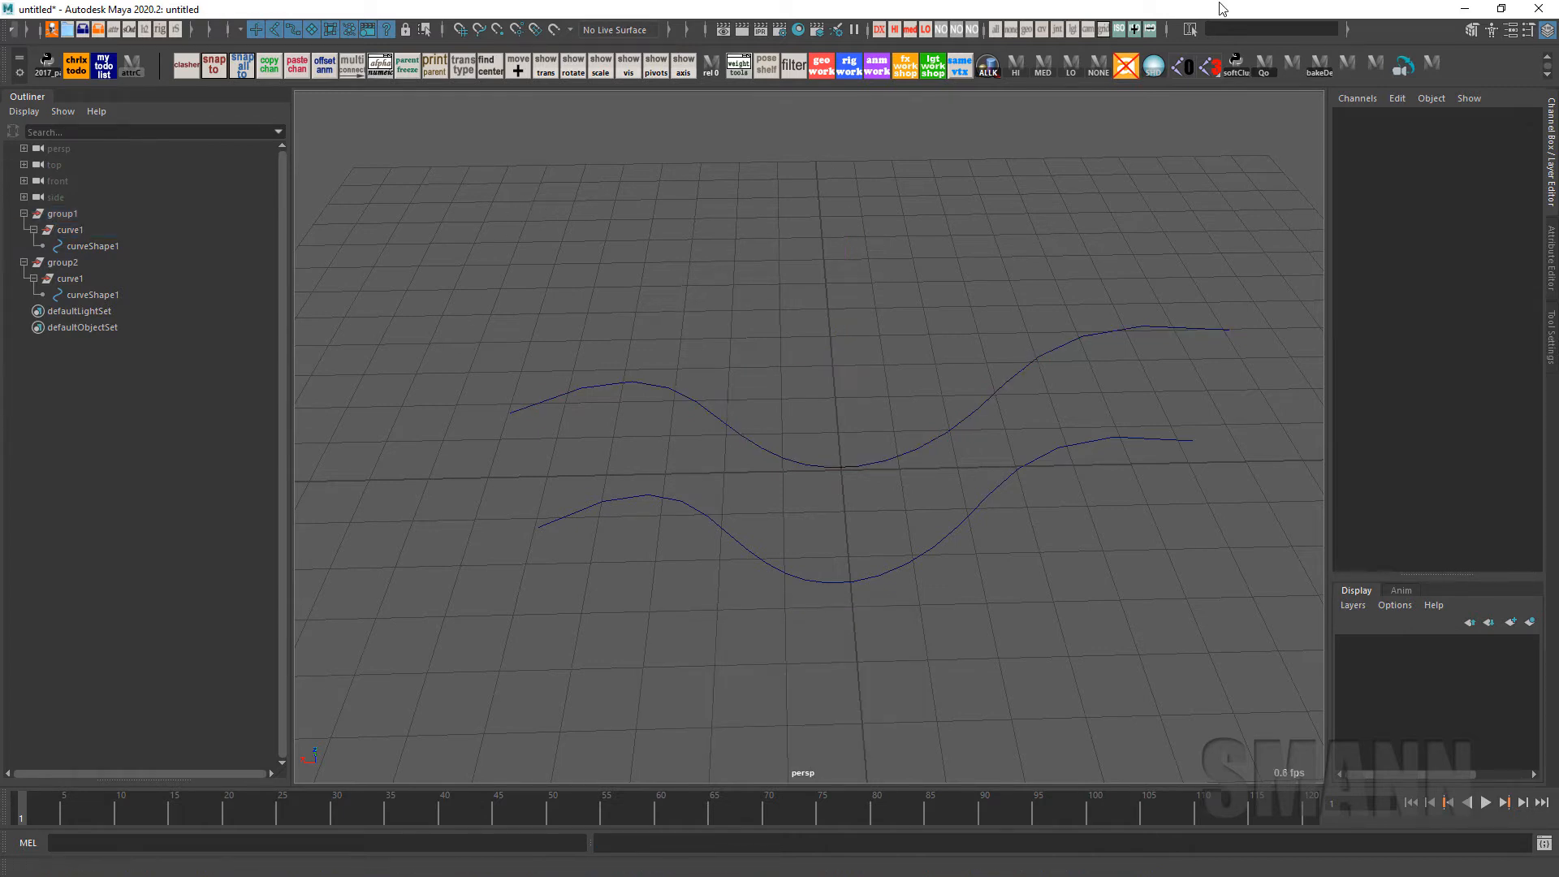
Select objects by name using "curve1"
left_click(1238, 28)
type("cu")
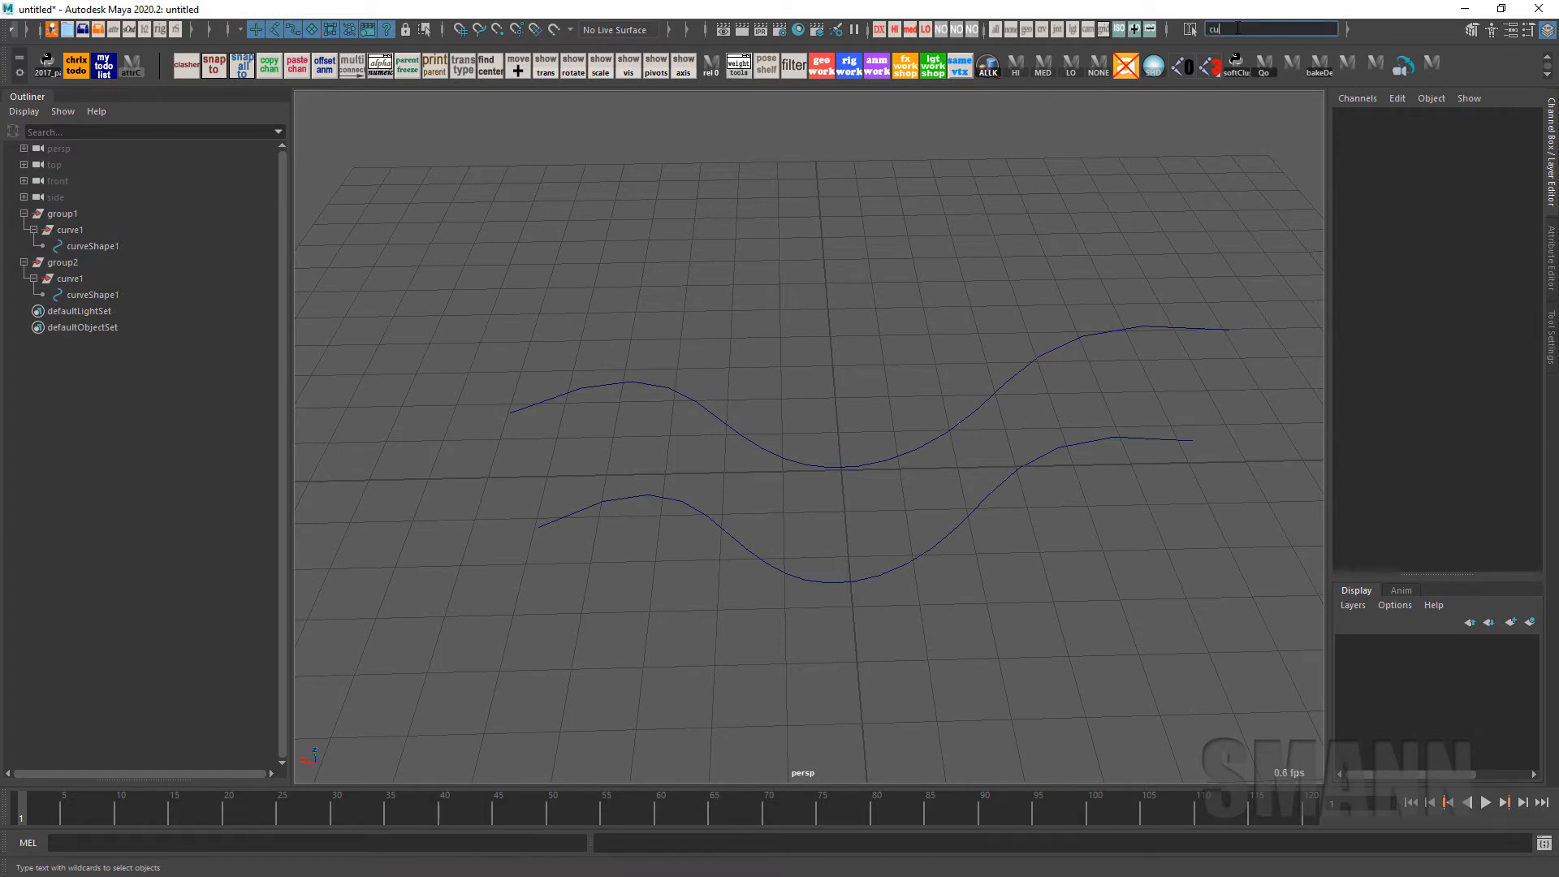
type("rve1")
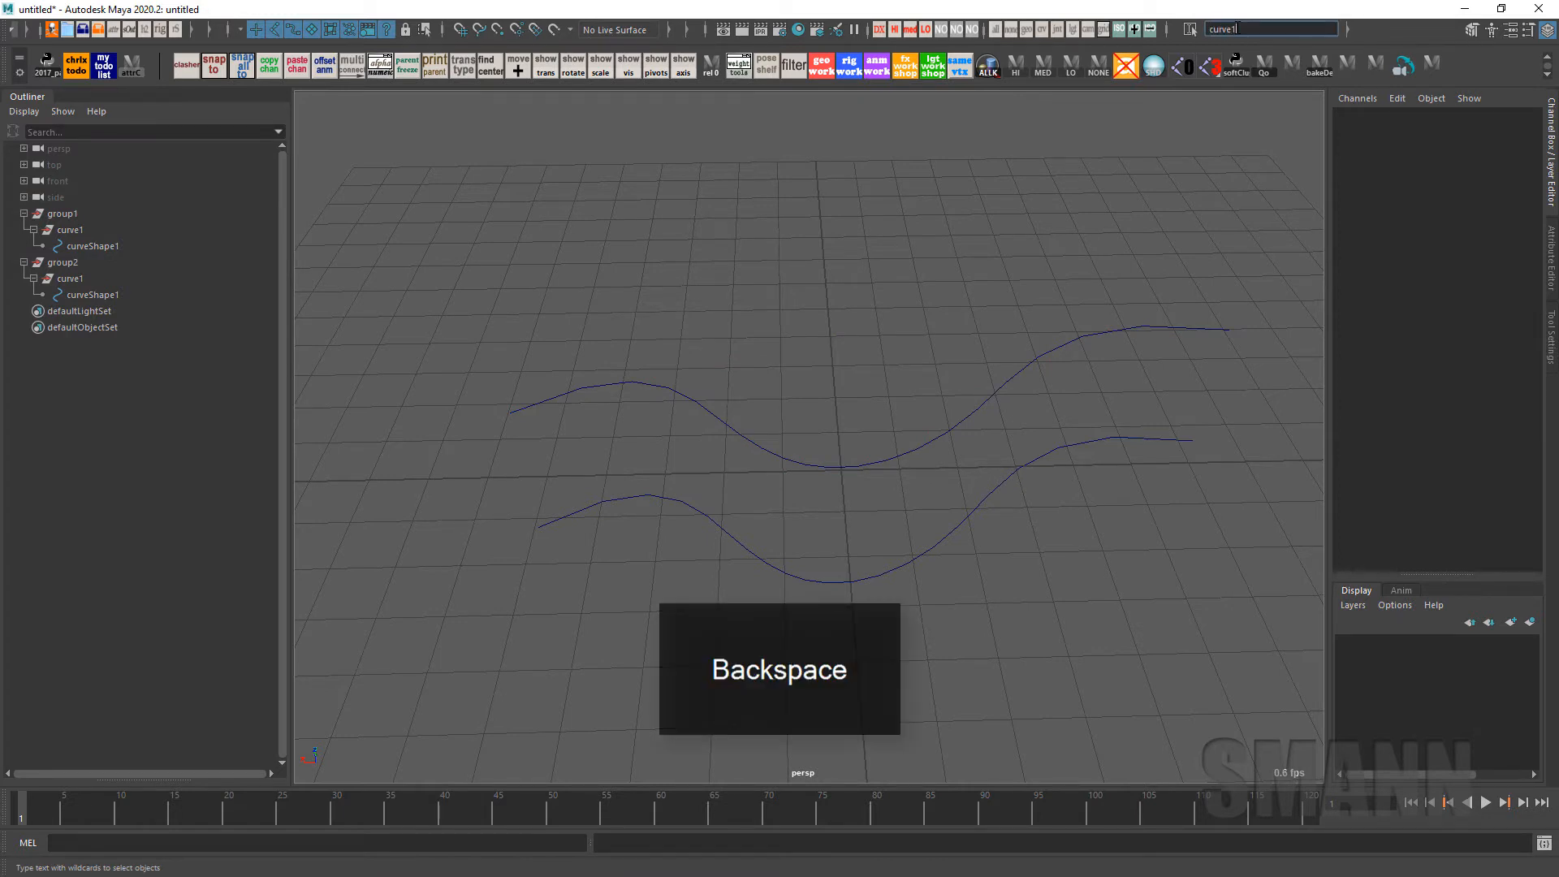
key("Return")
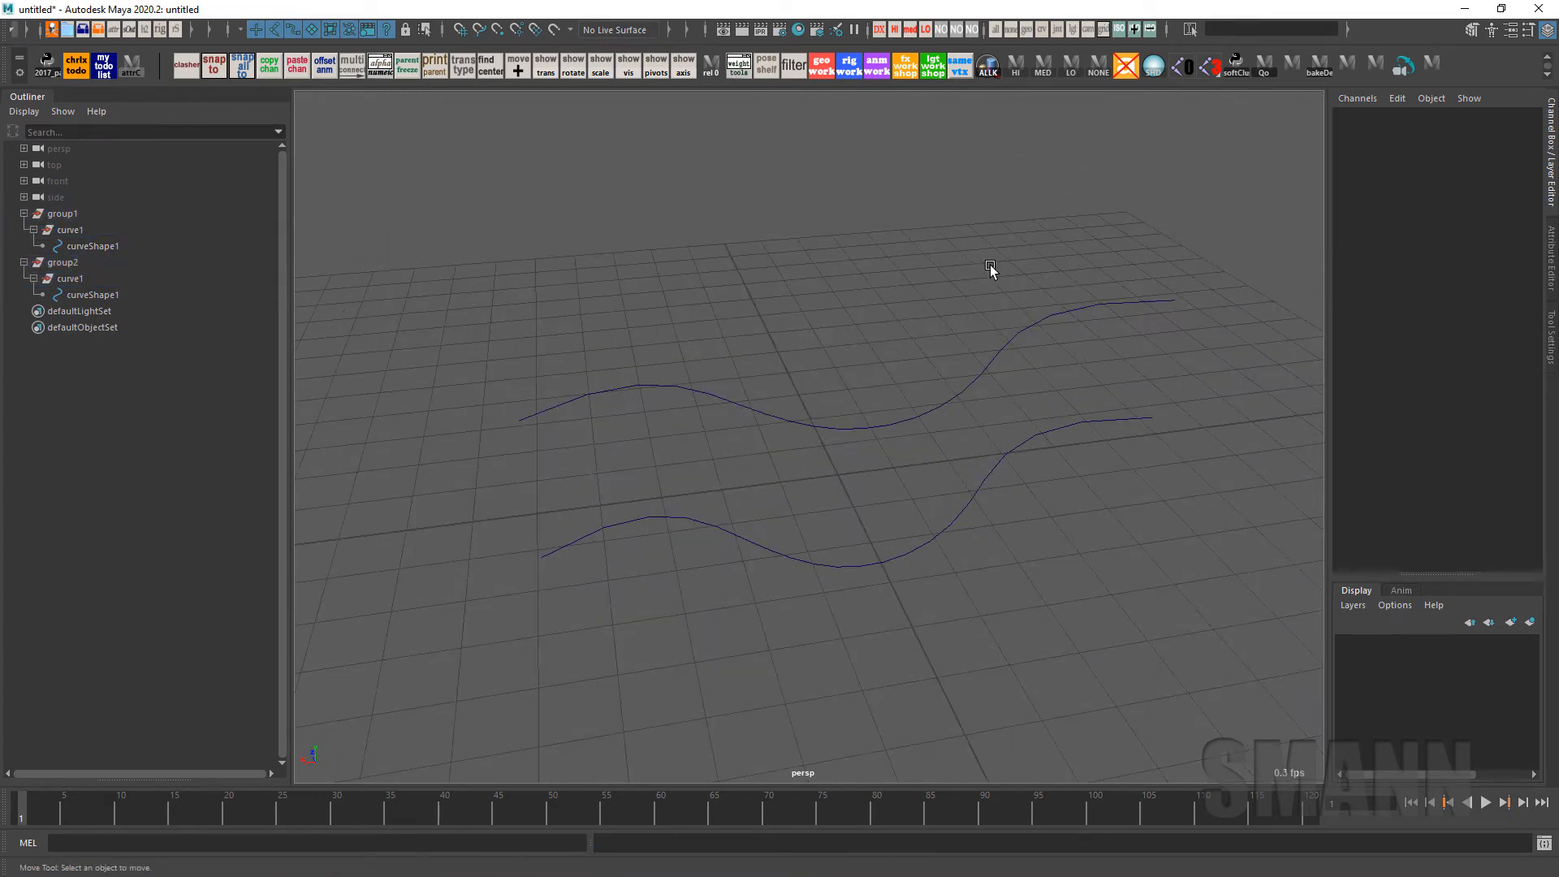
Try to select the curve by its short name with the MEL command "select curve1"
left_click_drag(1004, 246, 945, 310, "alt")
type("select cuurve")
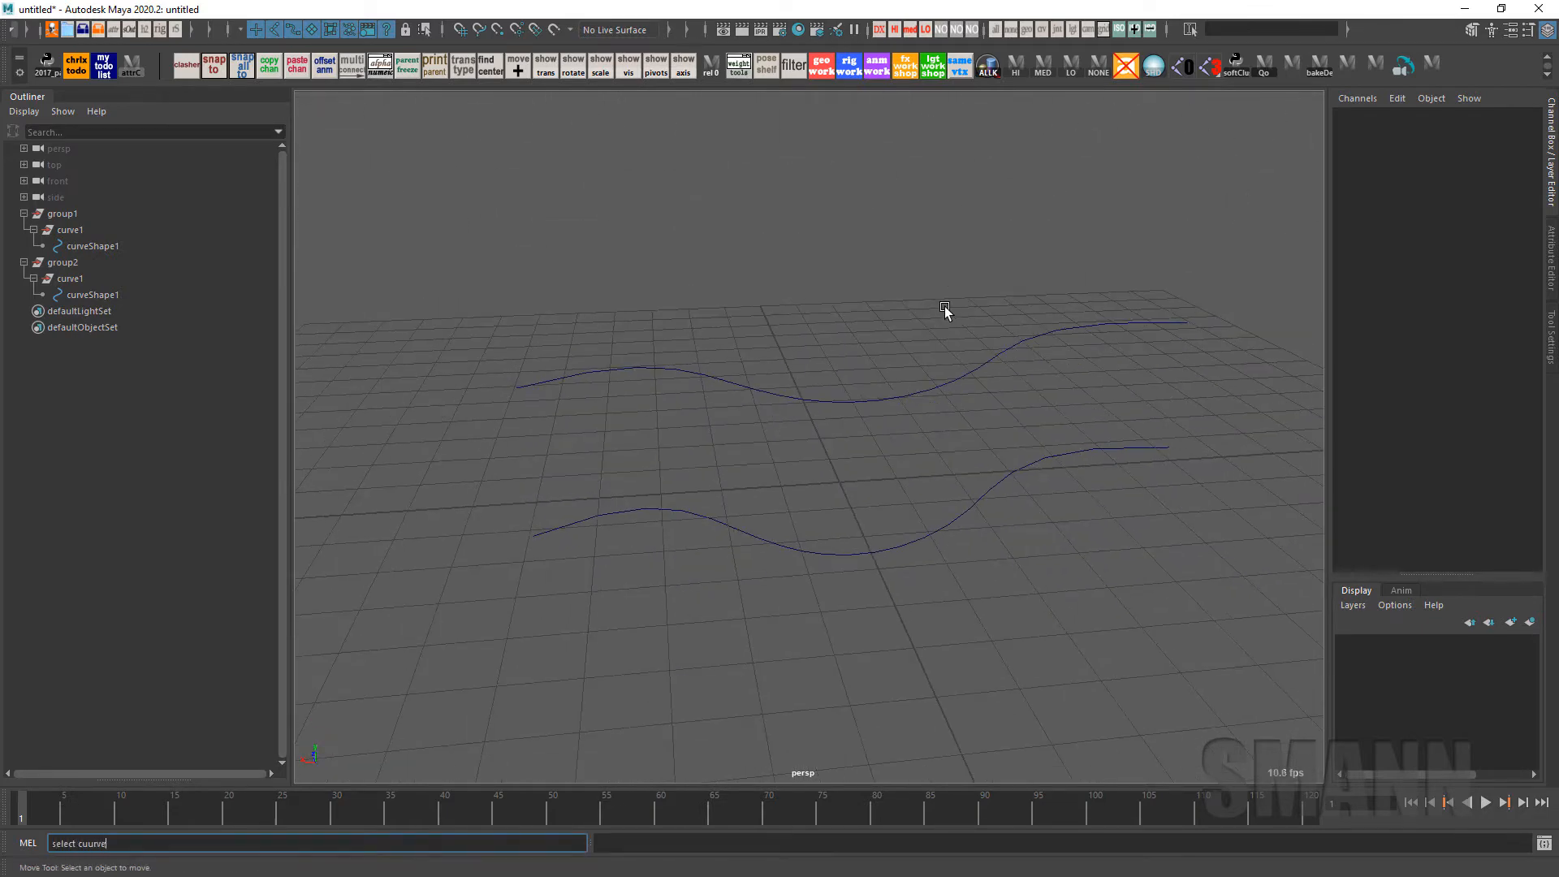
key("BackSpace")
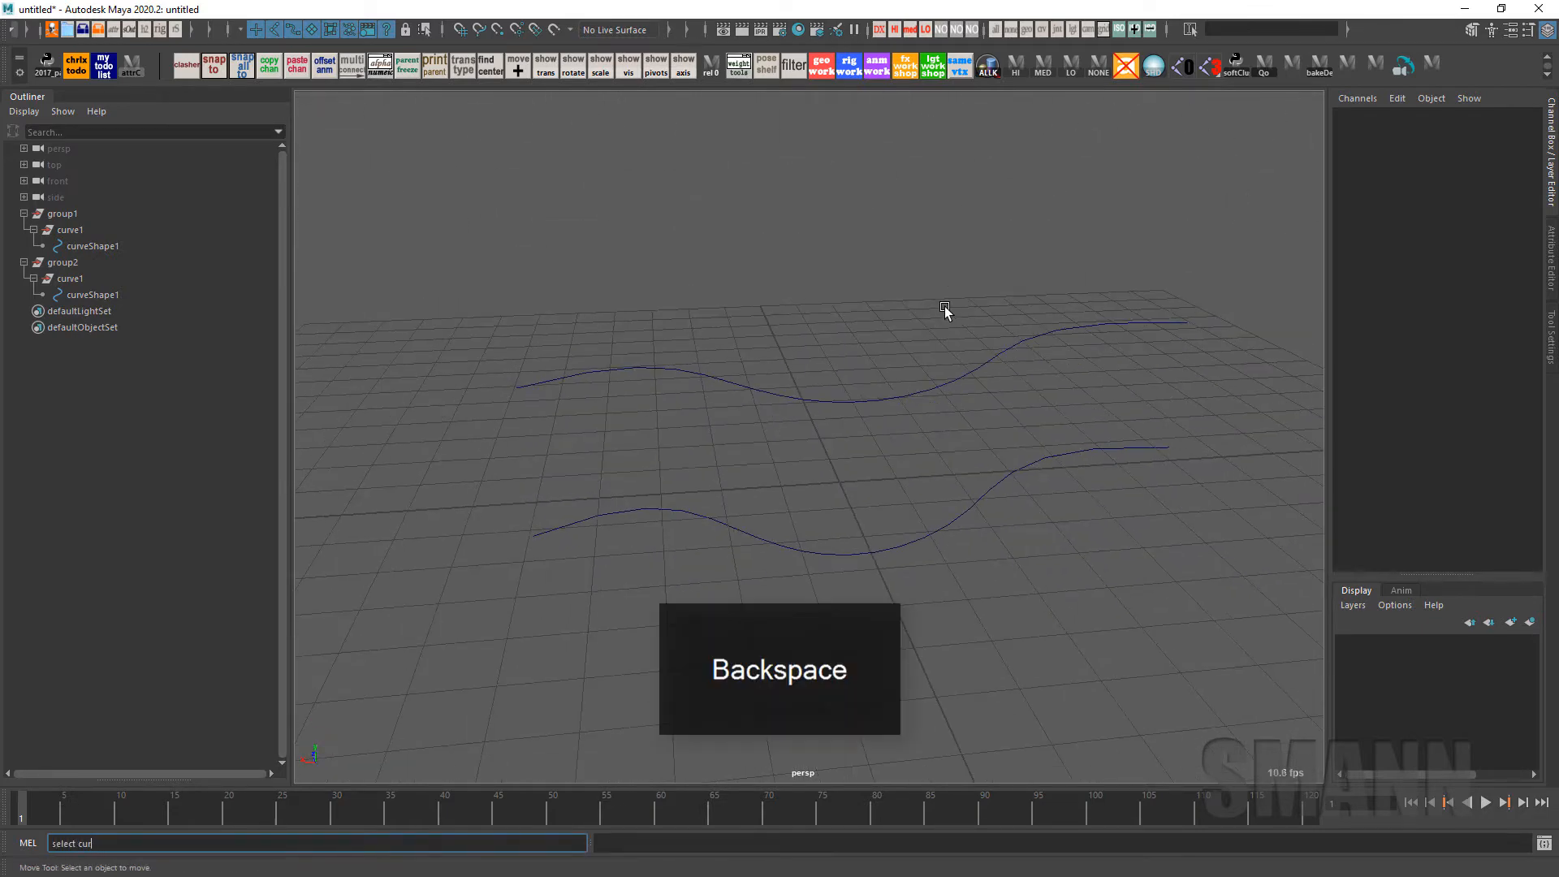
type("rve")
key("Return")
key("BackSpace")
type("1")
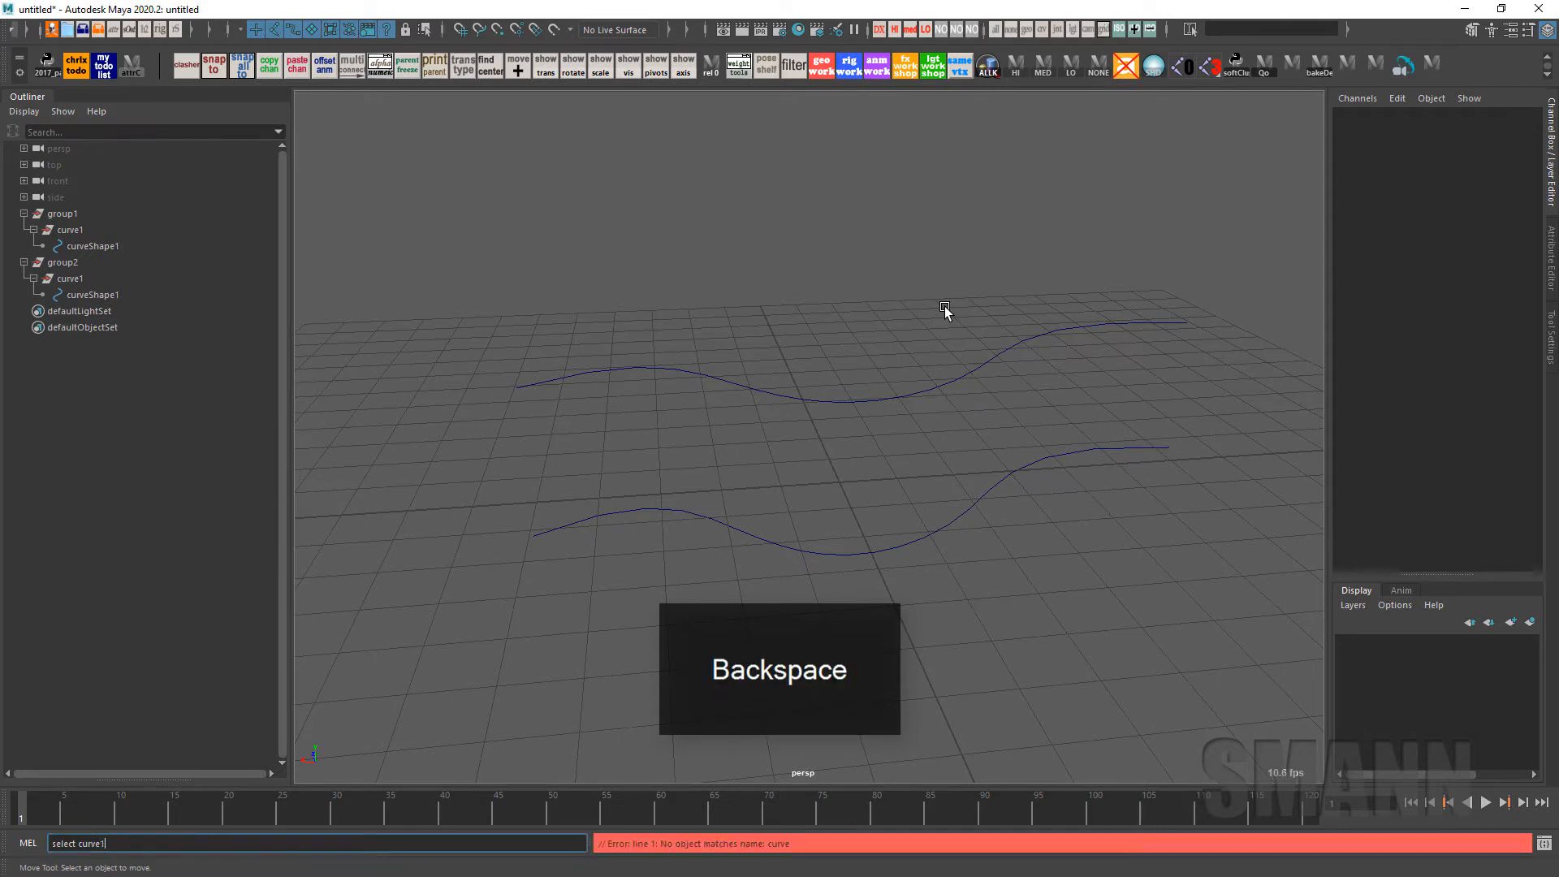
key("Return")
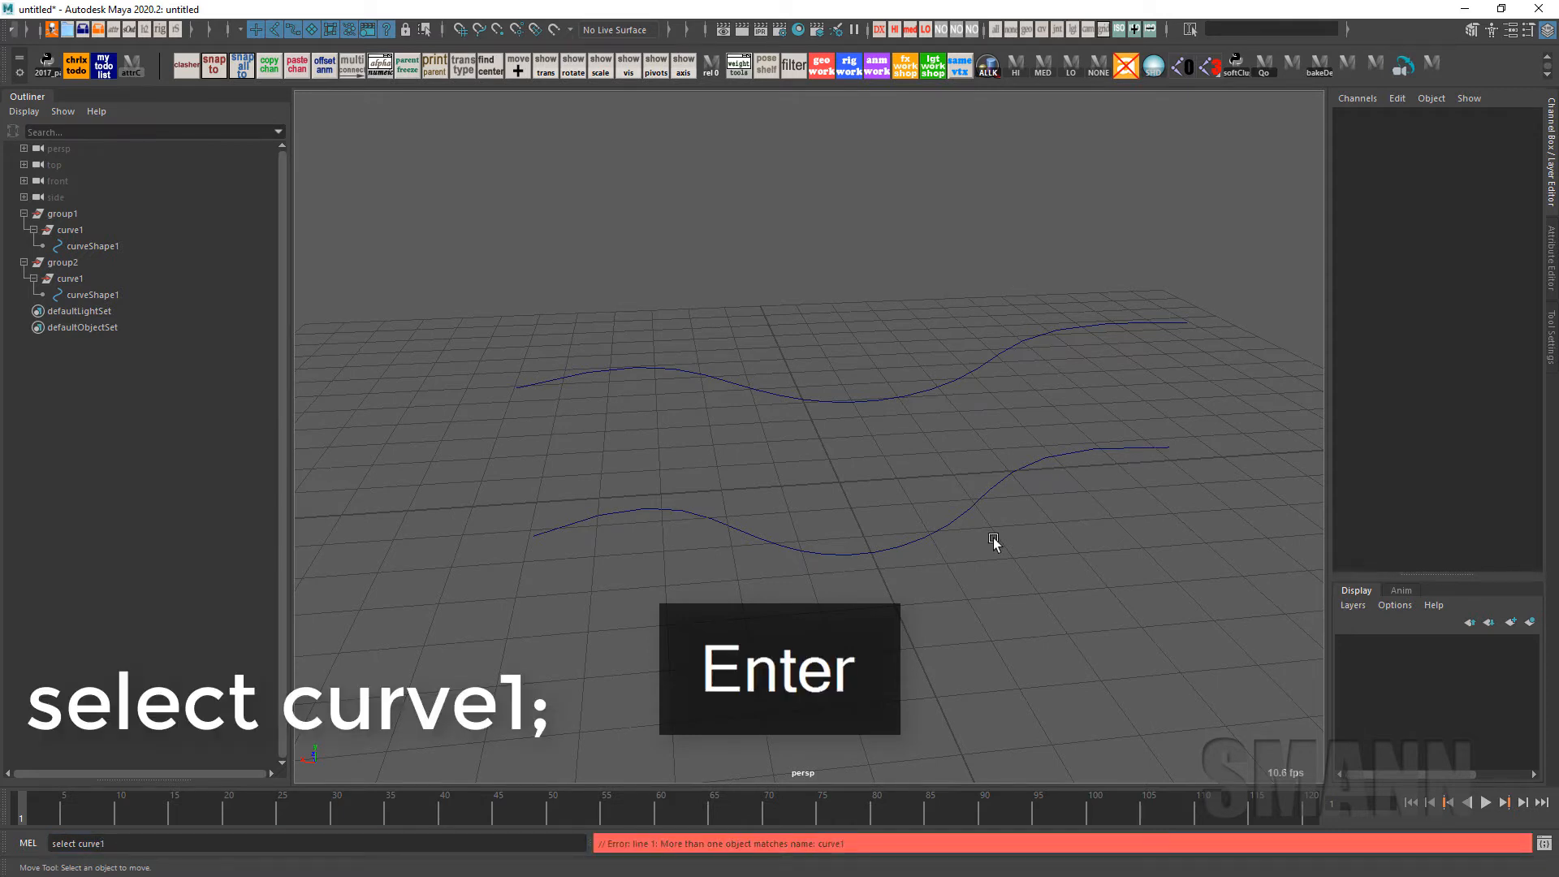
Examine the output of the "select curve1" command in the Script Editor history, and minimize the editor
left_click(1531, 837)
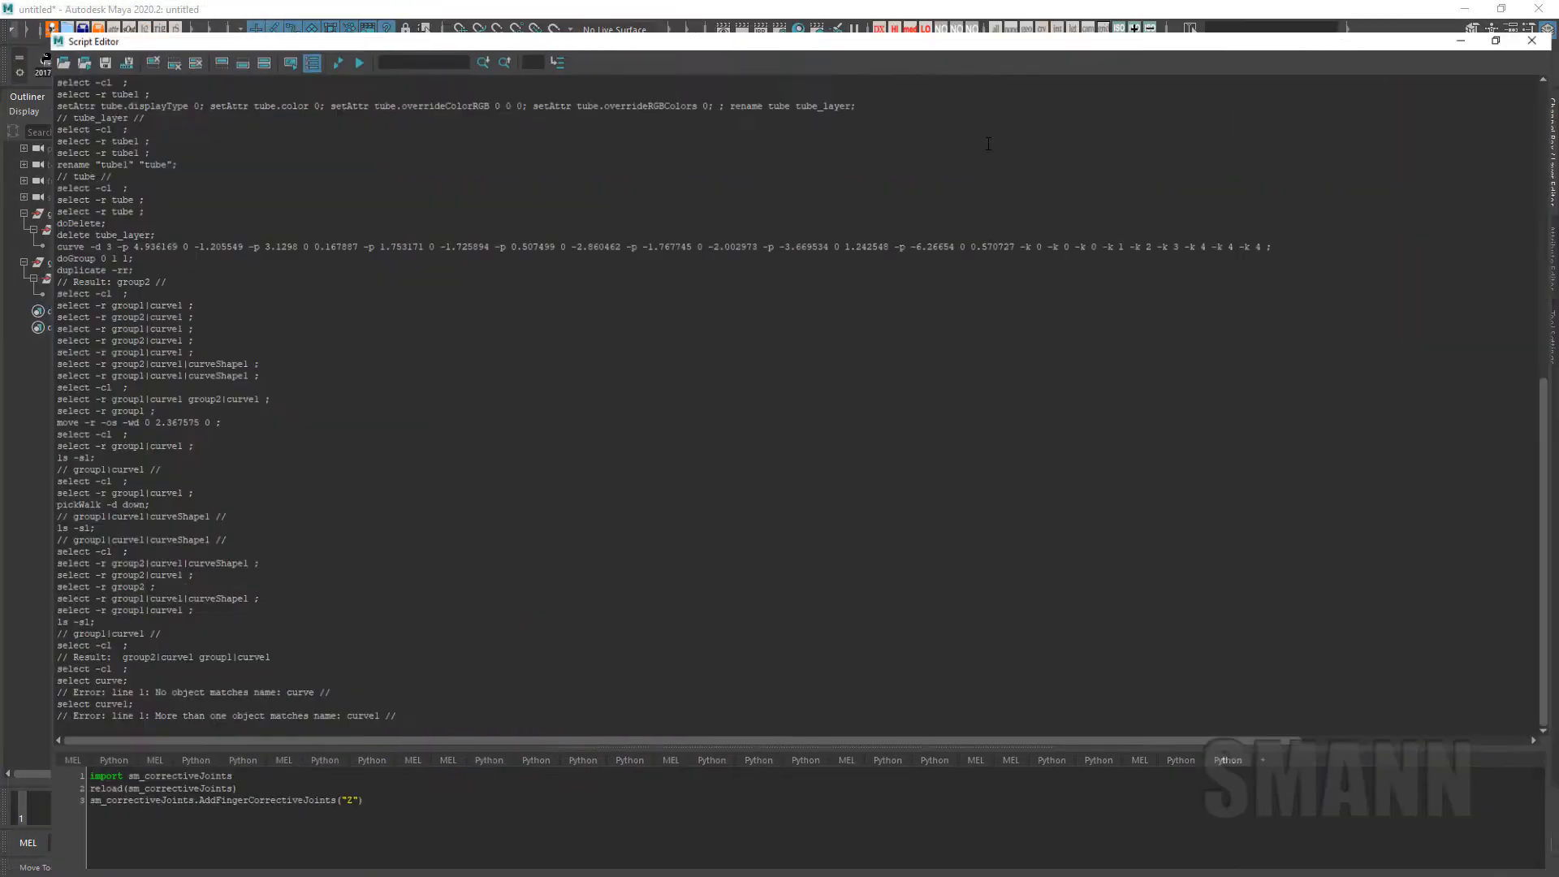
scroll(974, 440, "down", 9)
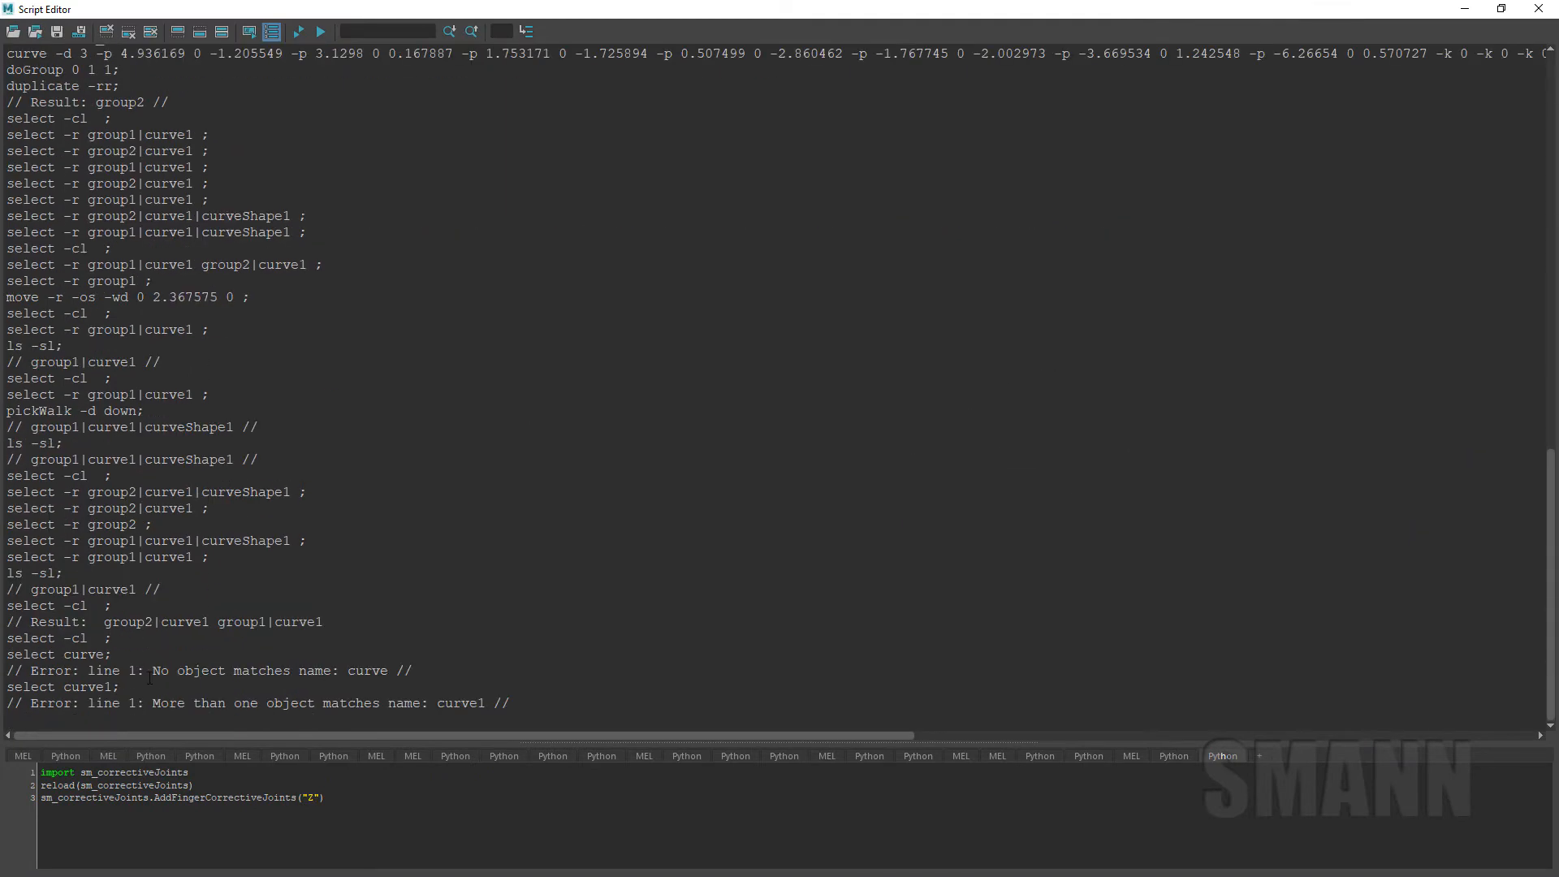
left_click_drag(129, 704, 568, 715)
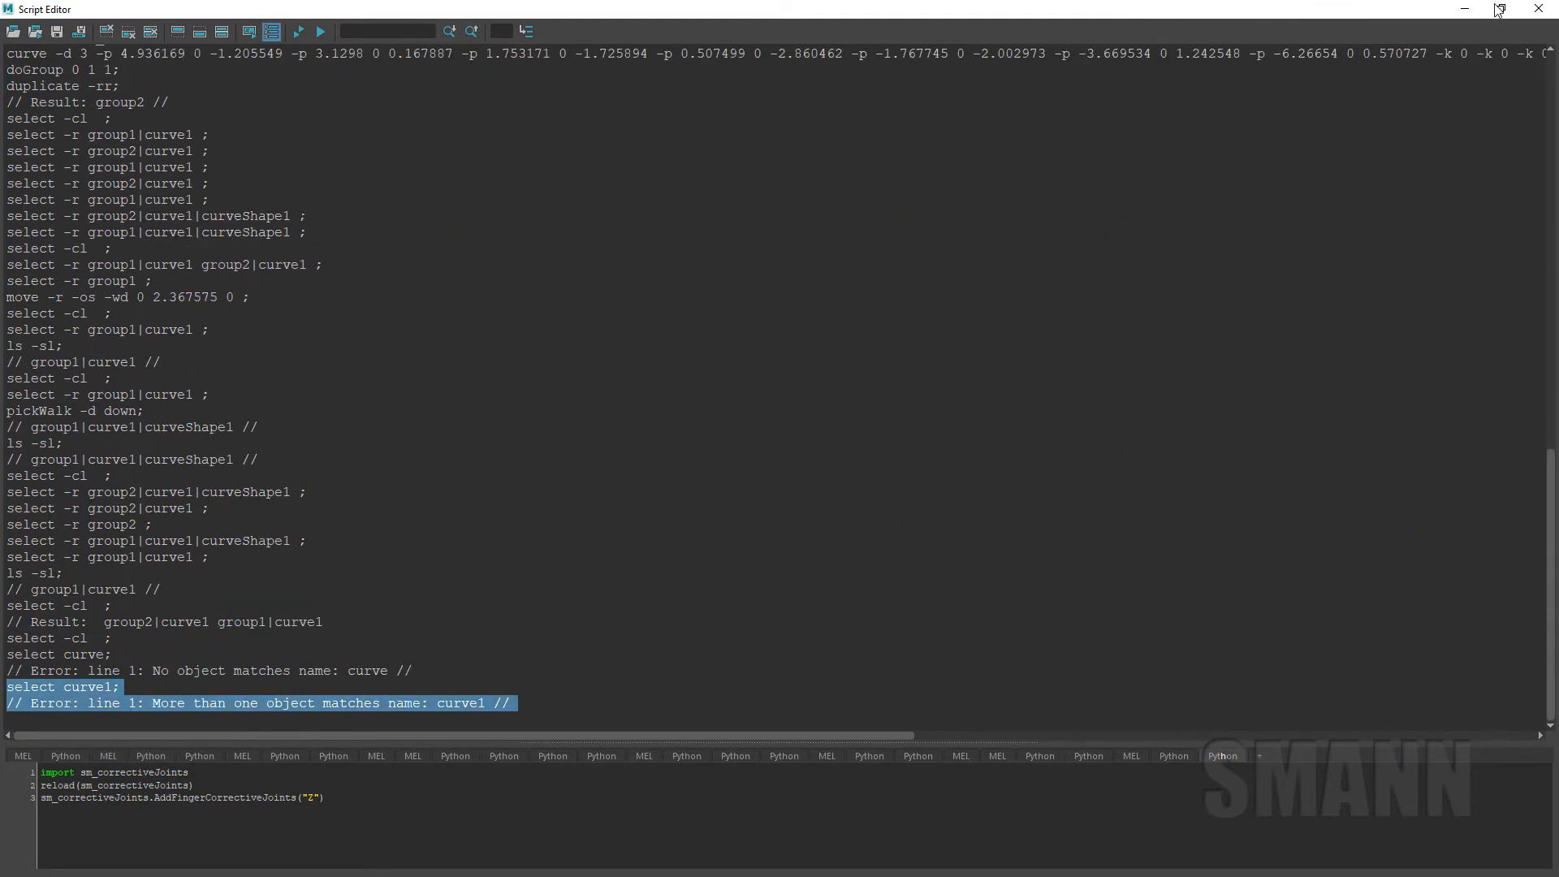
left_click(1463, 9)
Select the upper curve, print its path with "ls -sl", and copy the returned path
left_click_drag(477, 393, 538, 369)
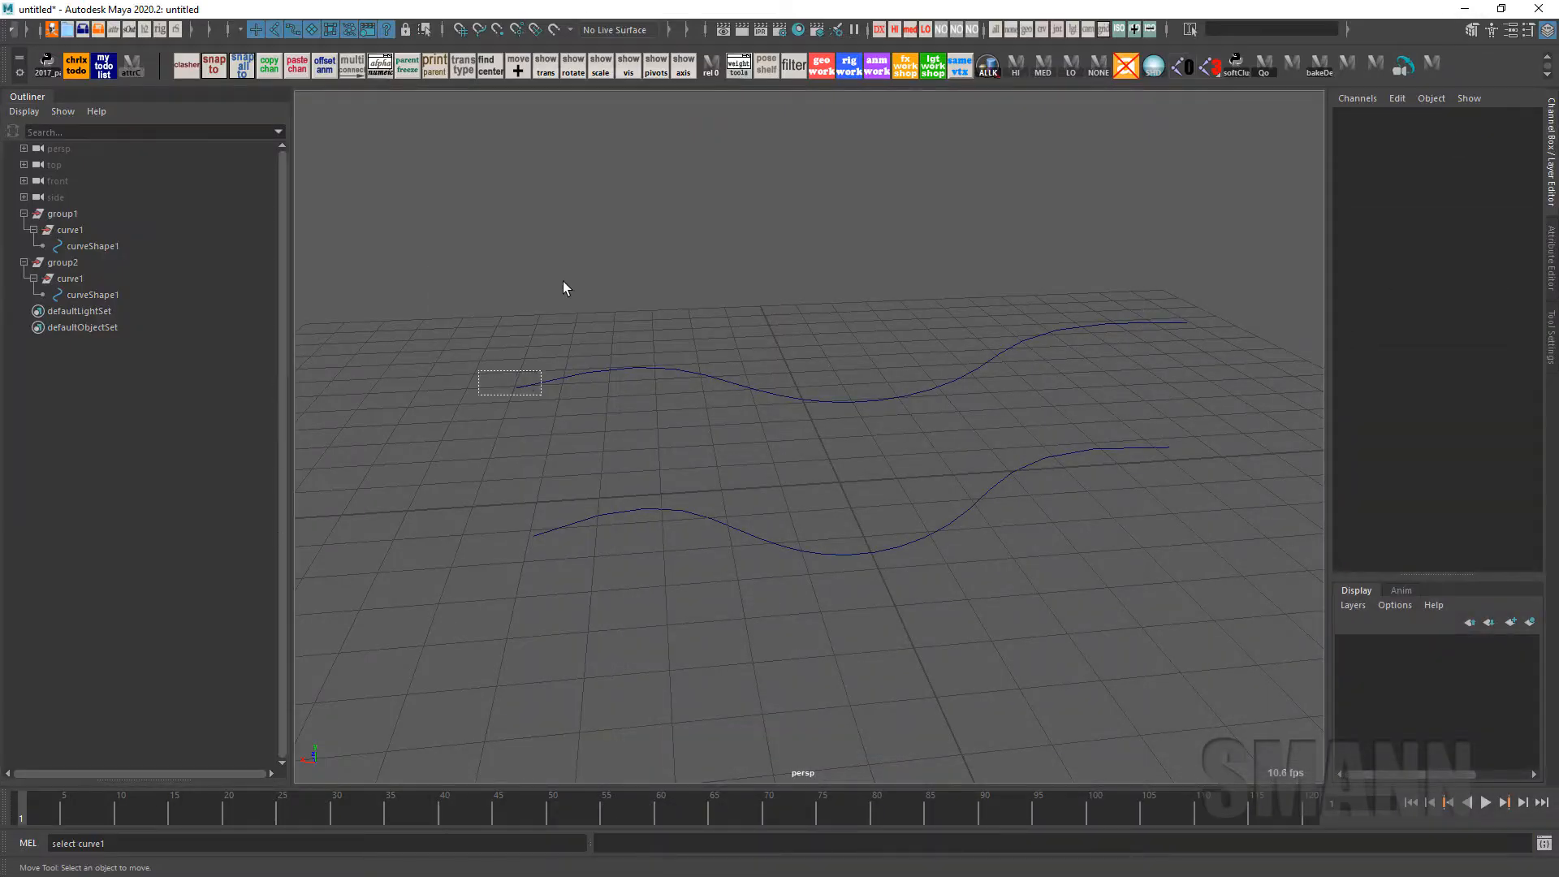
type("ls -sl")
key("Return")
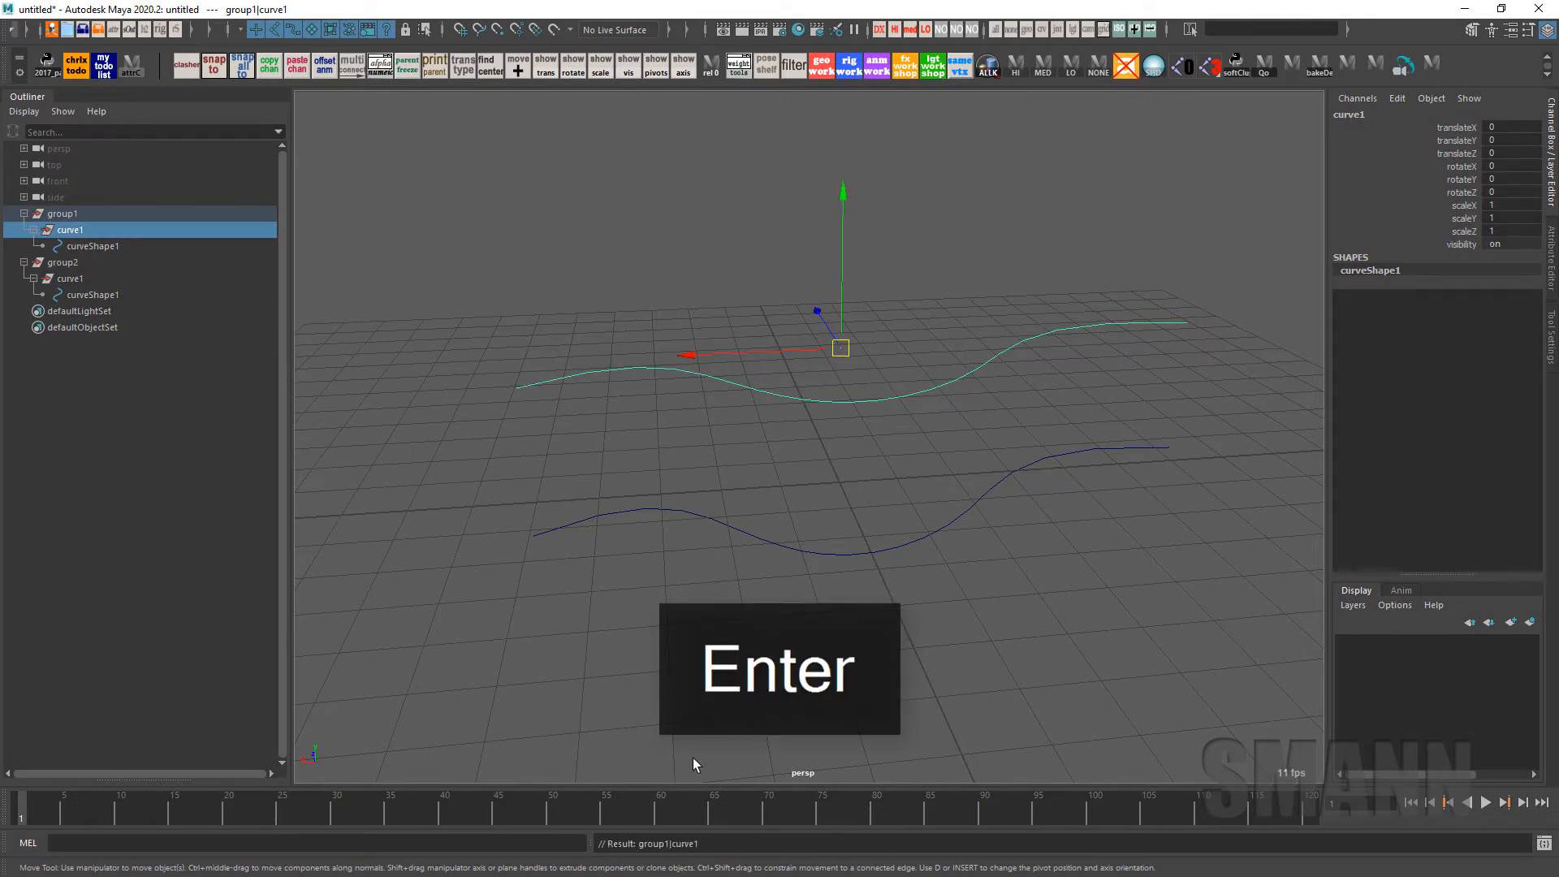
left_click_drag(636, 845, 797, 850)
key("ctrl+c")
Run the MEL command "select group1|curve1", clear the selection, and rerun the command to test the full path
left_click(255, 845)
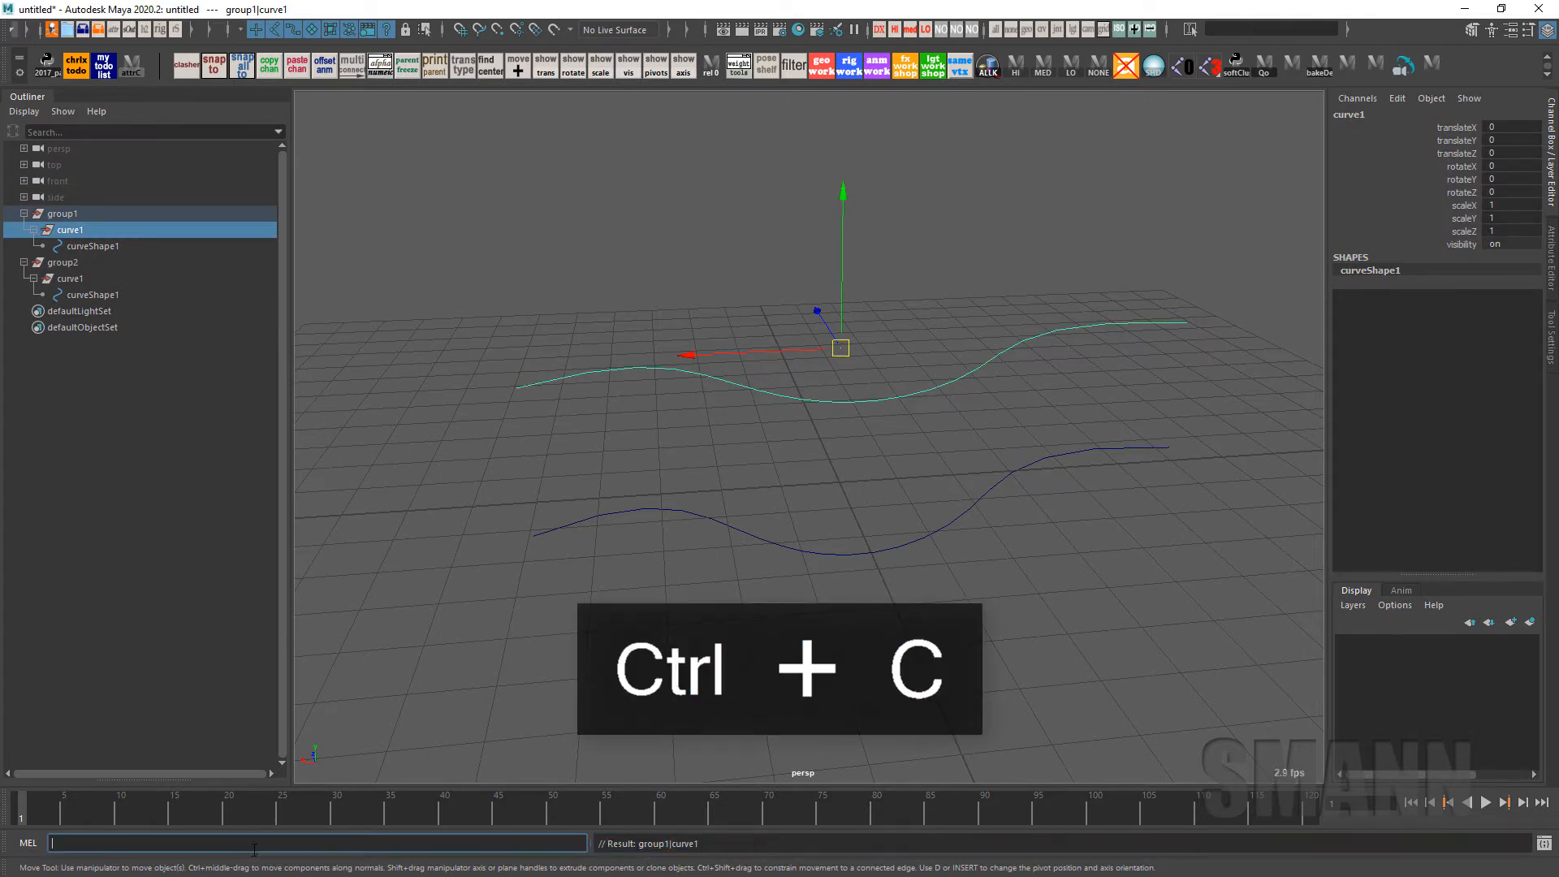
type("select")
key("BackSpace")
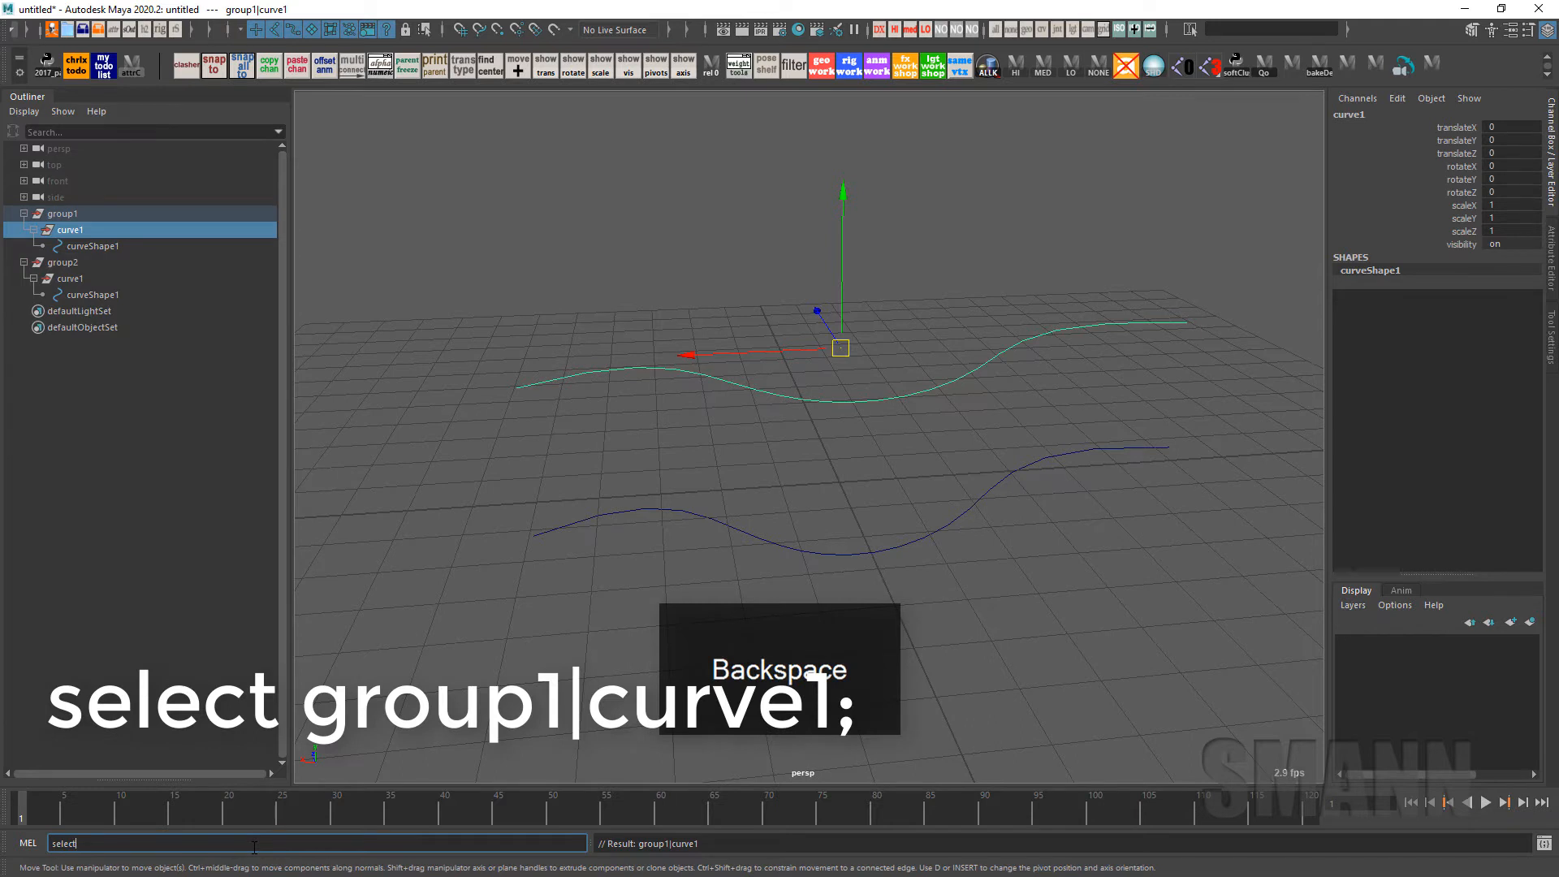
key("Return")
left_click(528, 303)
key("Up")
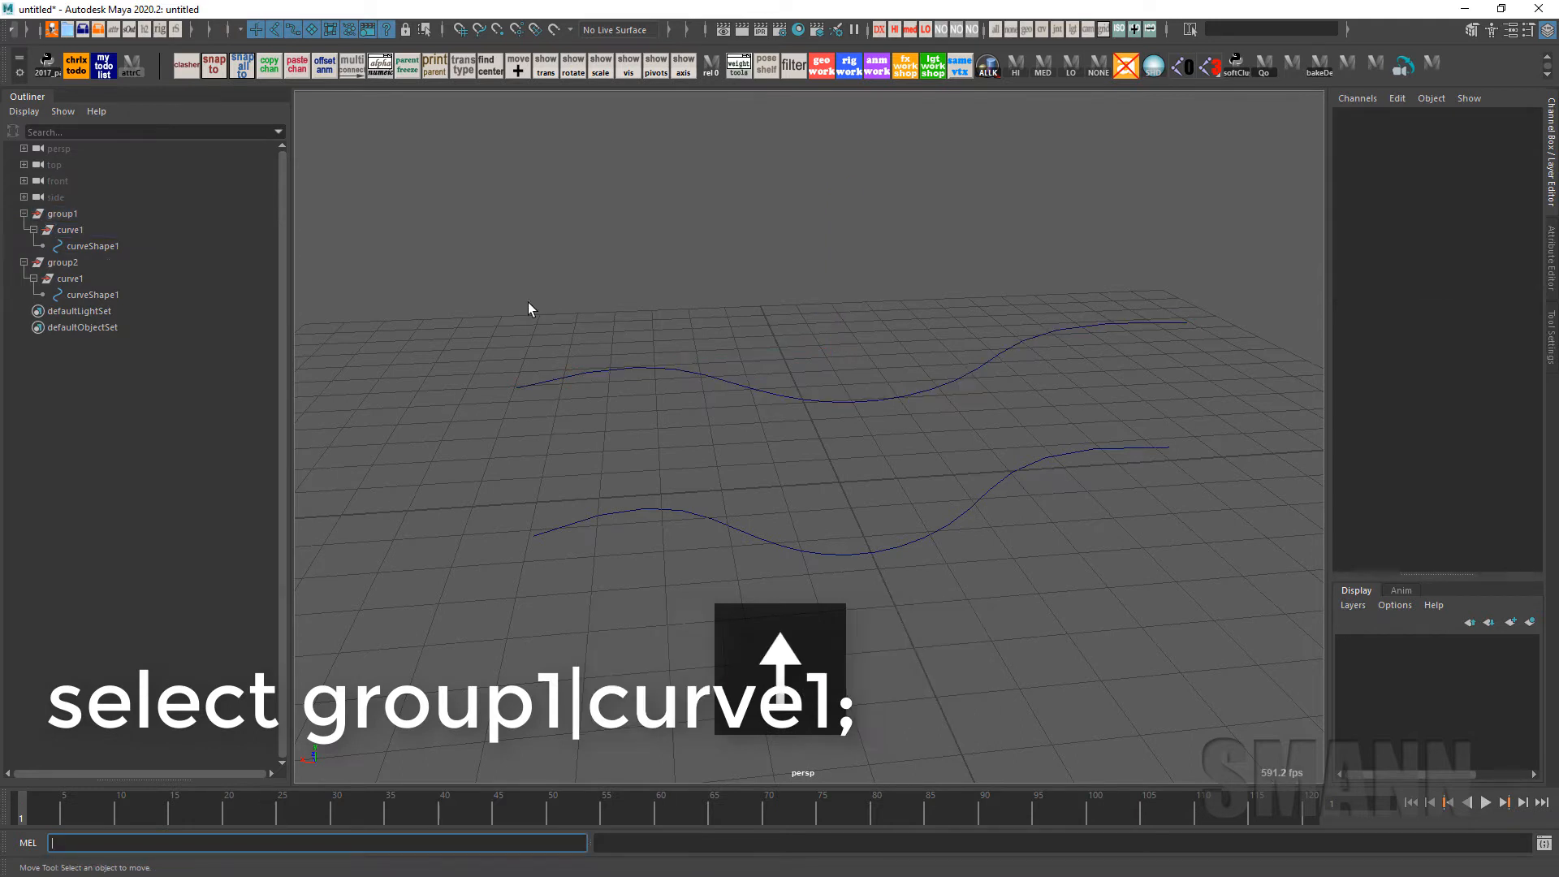
key("Return")
left_click(654, 221)
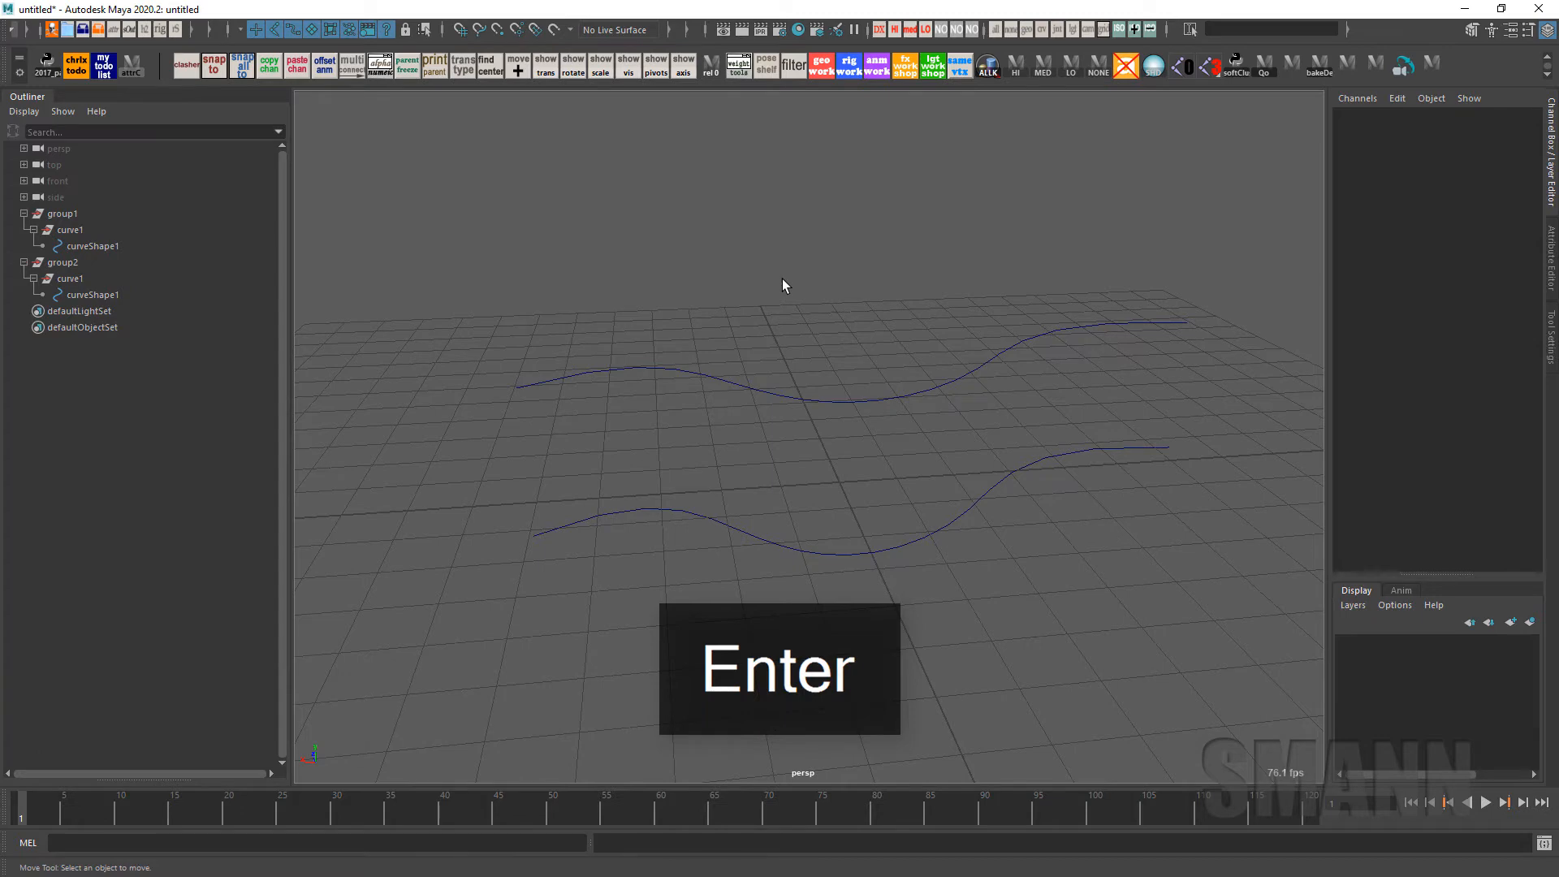
left_click_drag(782, 279, 754, 254, "alt")
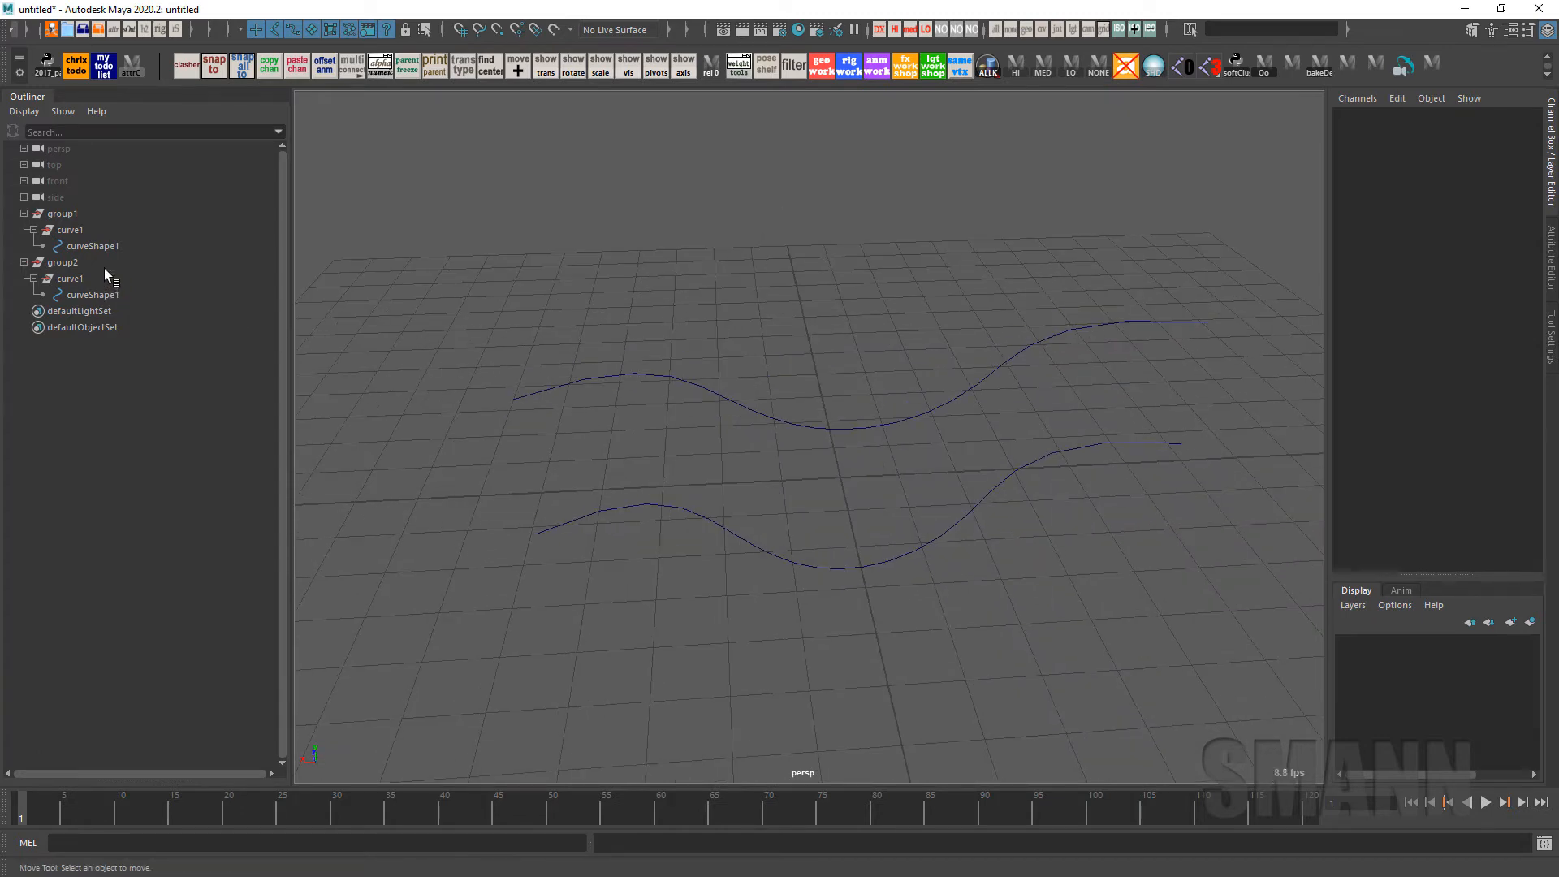
key("space")
left_click(449, 146)
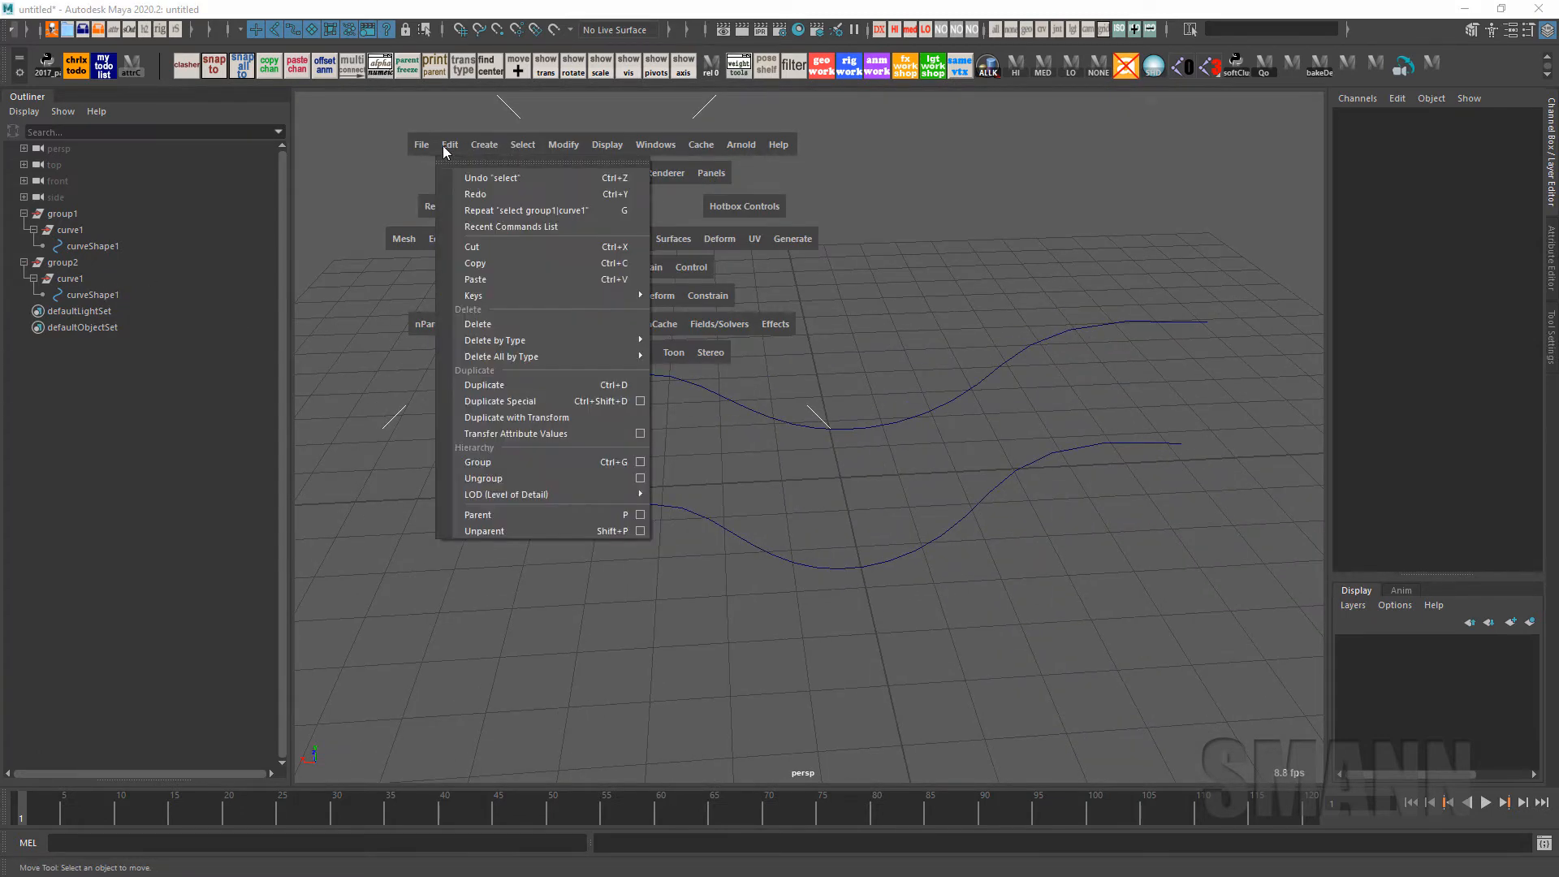
mouse_move(582, 337)
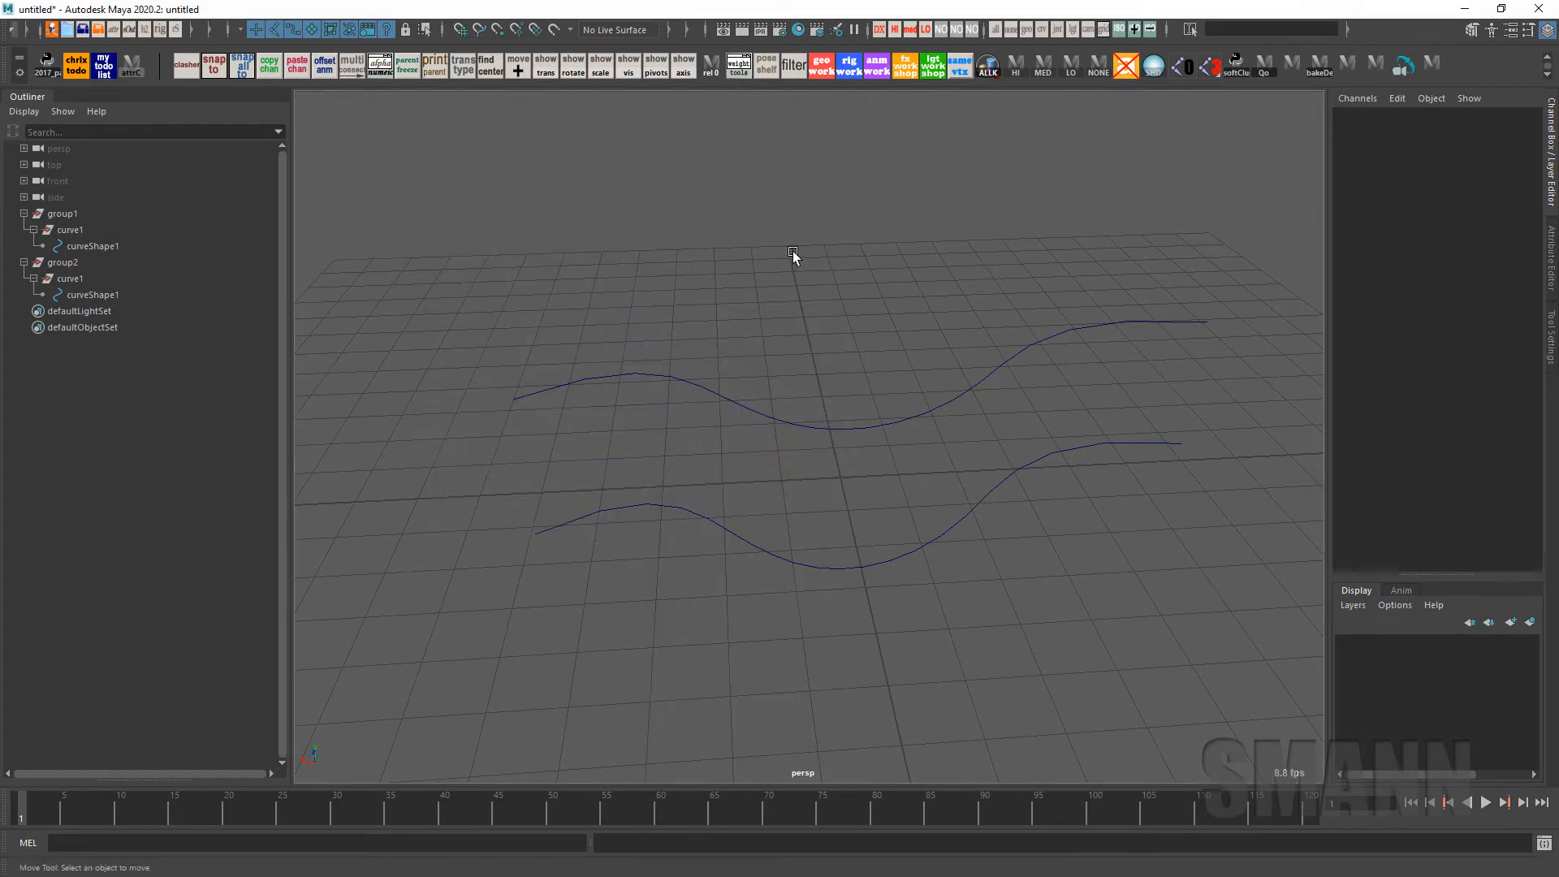
Delete group2 together with its curve
left_click(202, 263)
key("Delete")
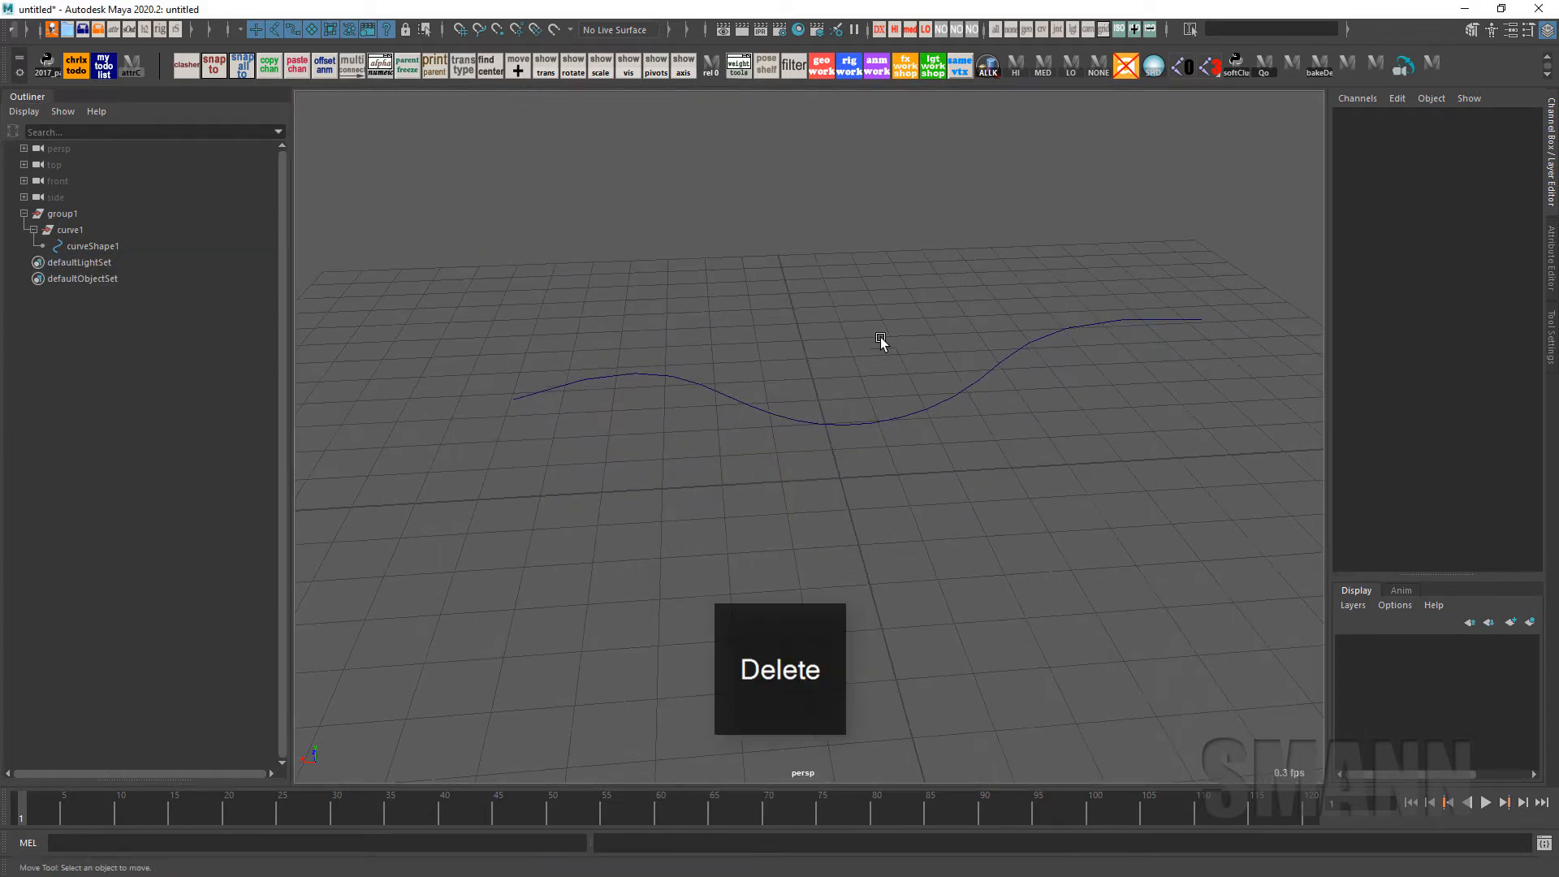
Duplicate curve1 inside group1 using the regular Duplicate command
left_click(130, 230)
key("space")
left_click(609, 133)
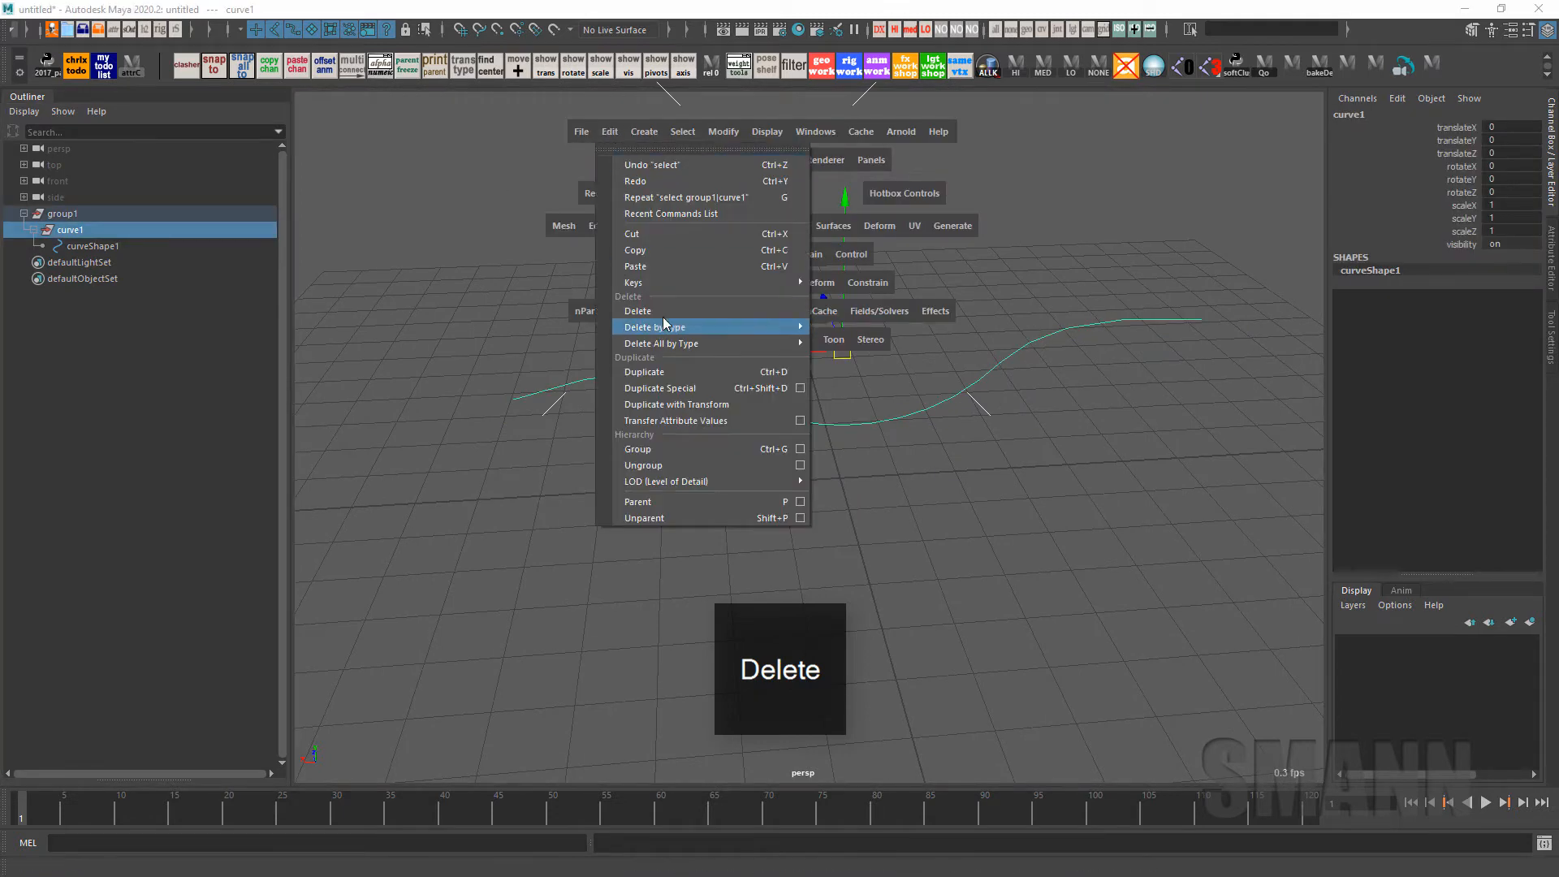
left_click(727, 372)
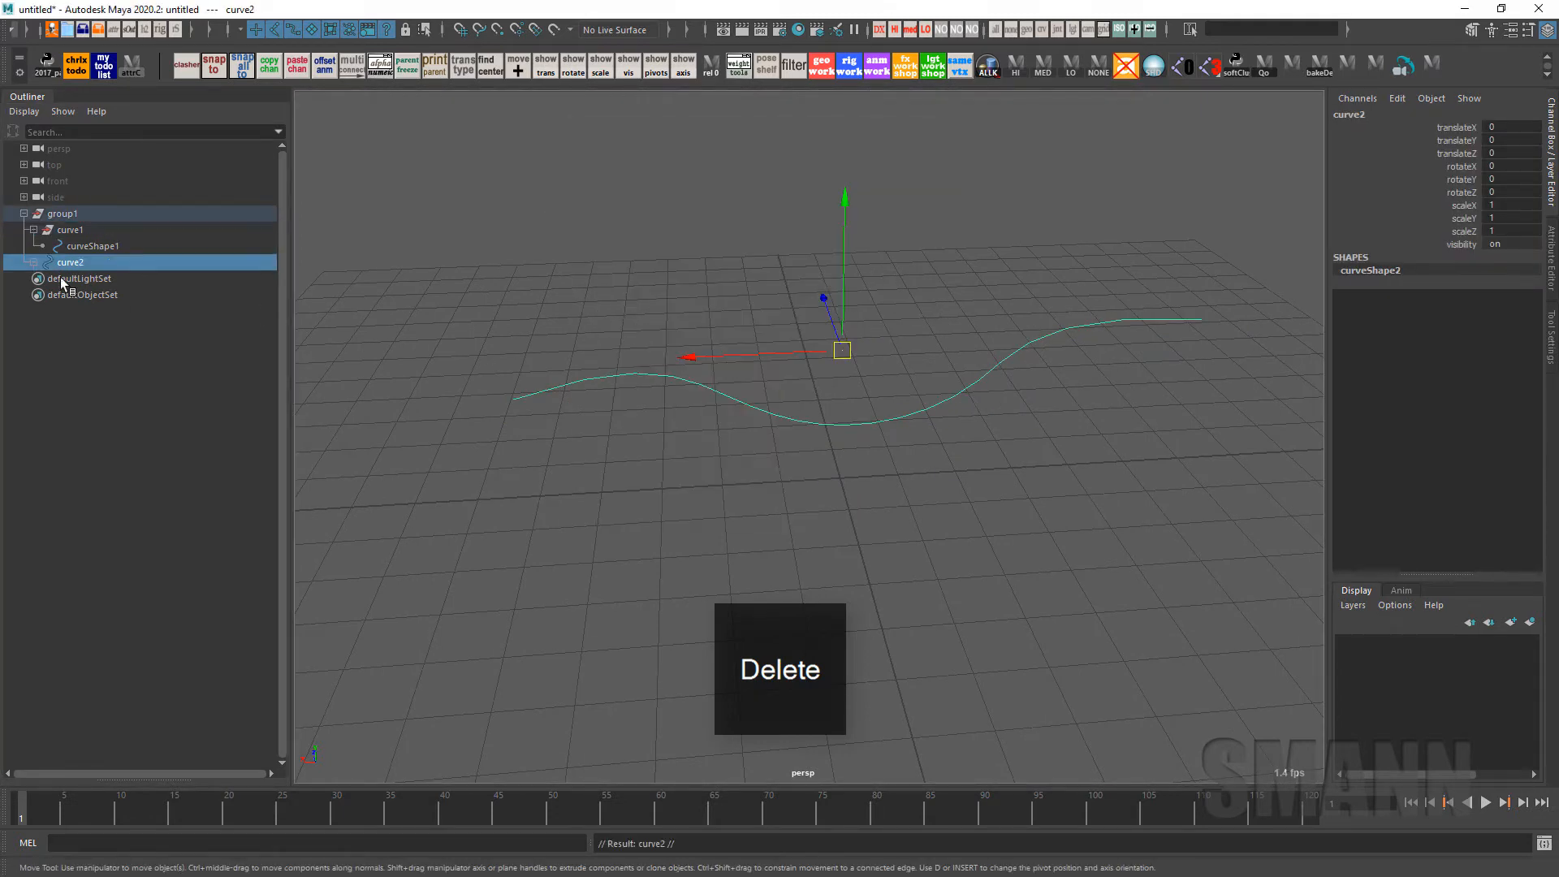
Expand the duplicated curve under group1 to check its shape name, and delete the duplicate
left_click(33, 262)
left_click(382, 285)
left_click(110, 261)
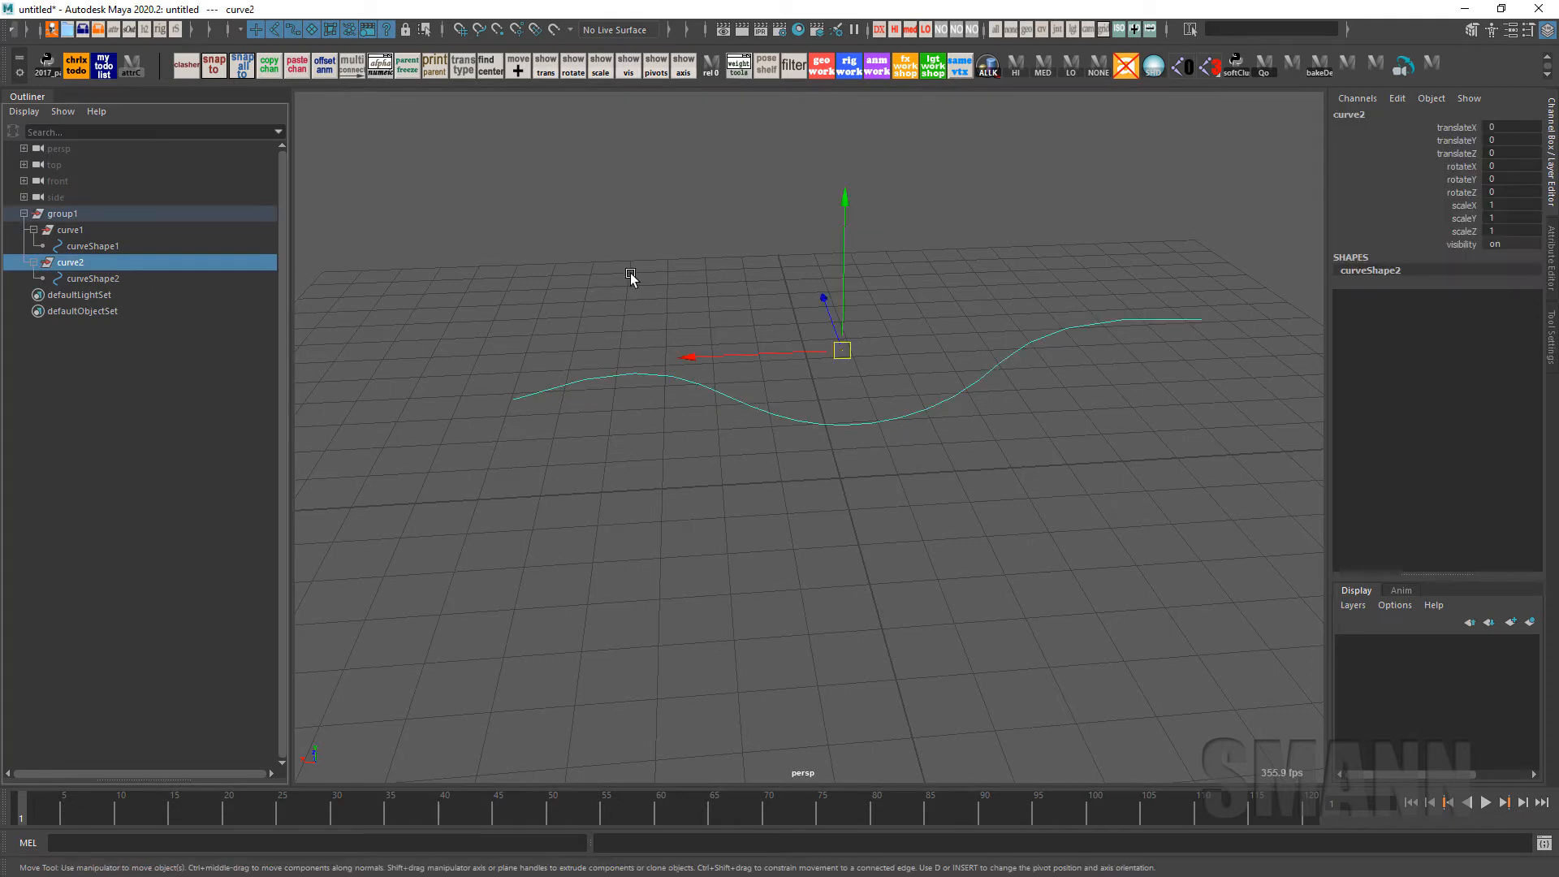
key("Delete")
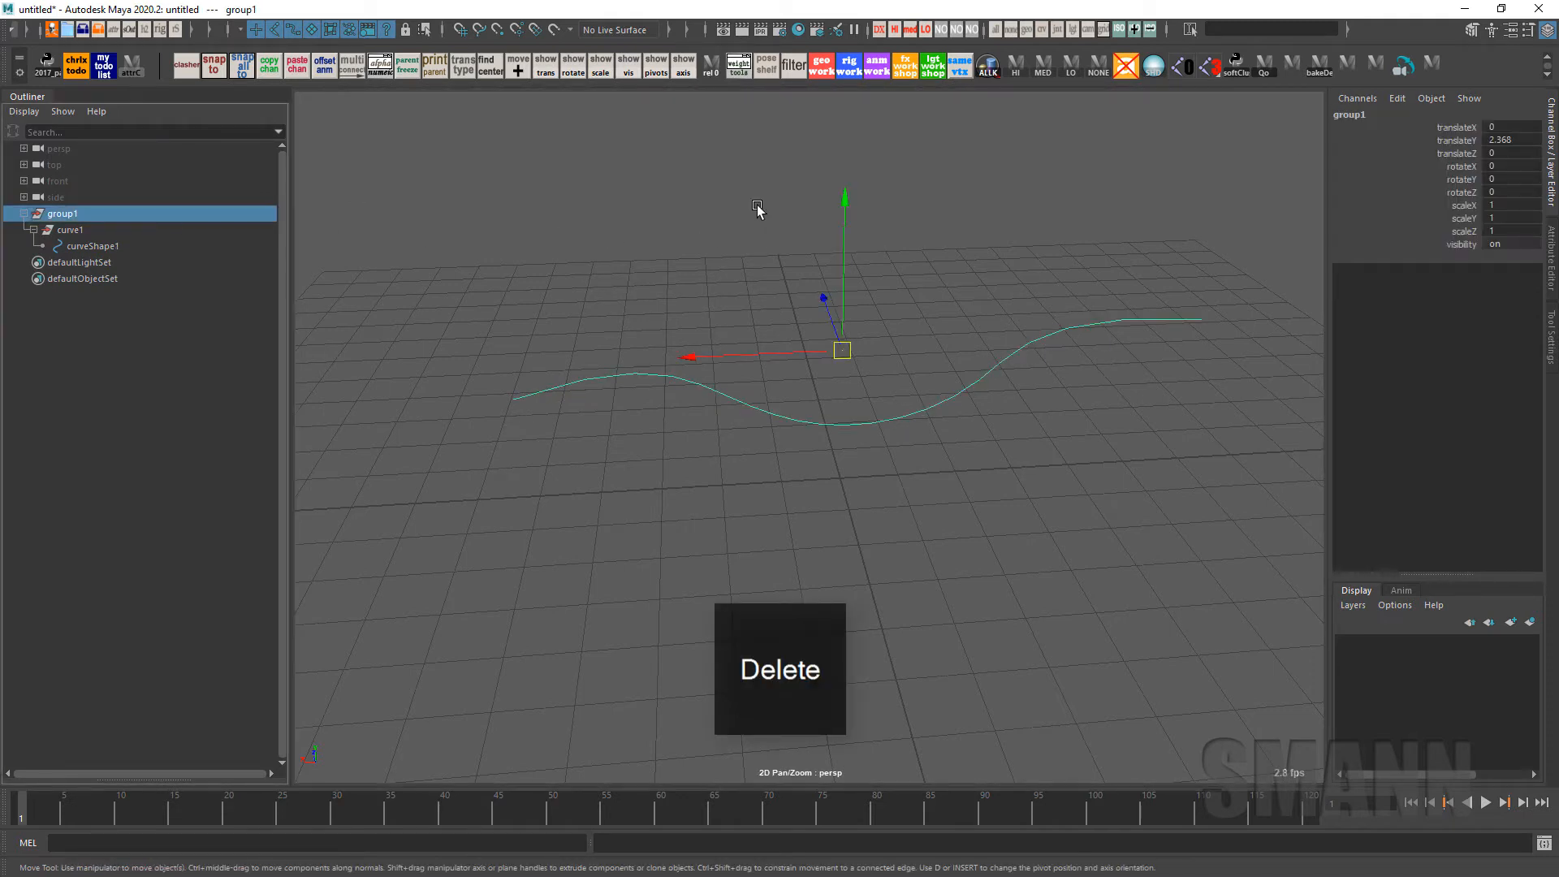
Duplicate group1 through the Duplicate Special options with unique names assigned to children nodes
key("space")
left_click_drag(578, 138, 762, 395)
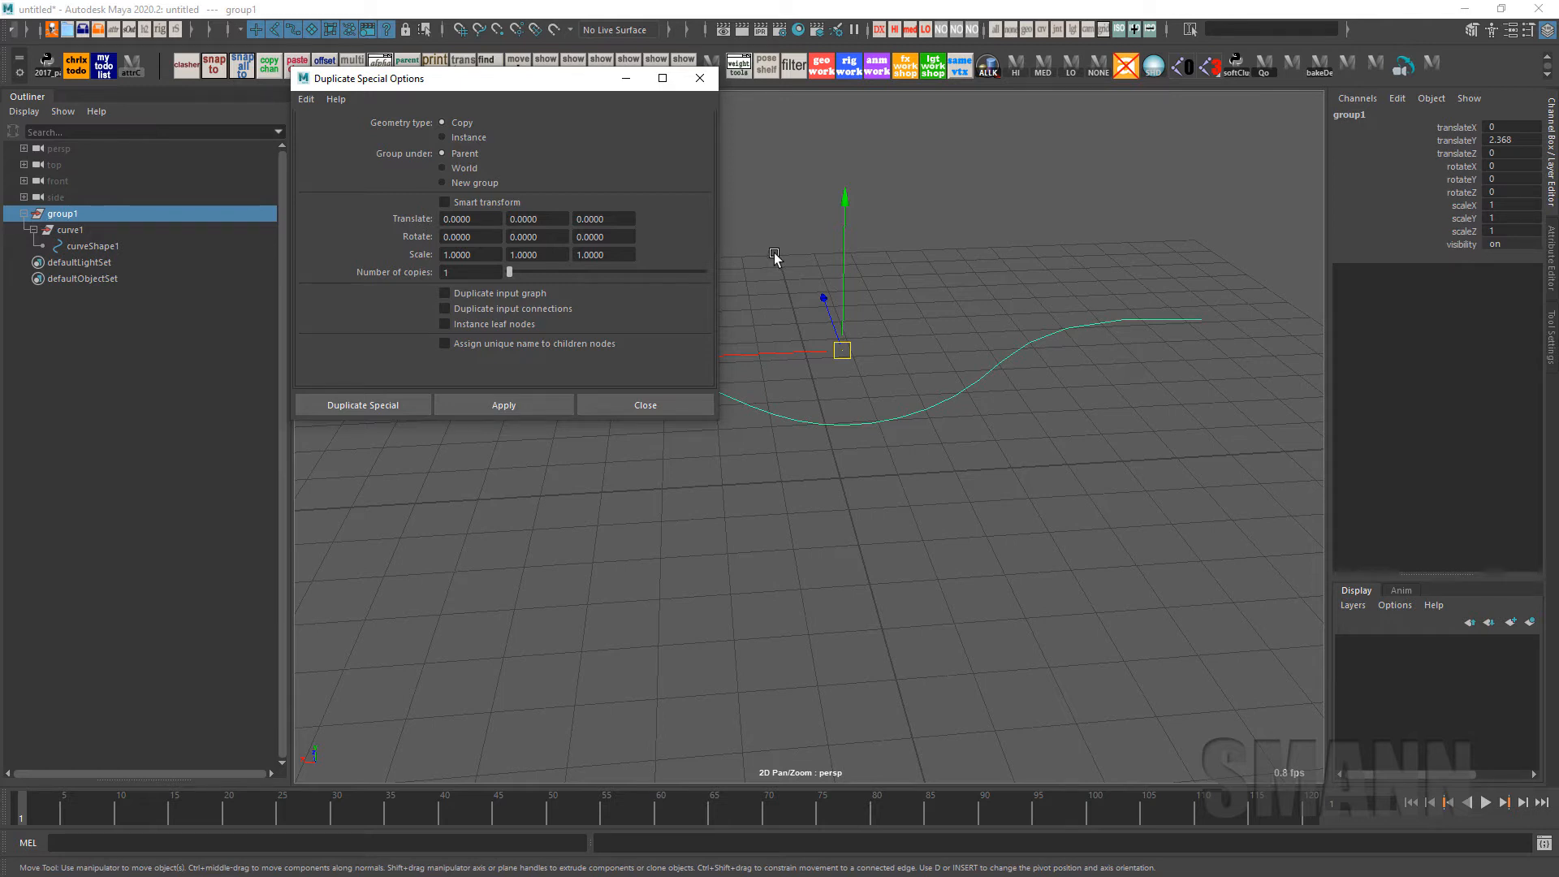
left_click_drag(929, 469, 989, 526, "alt")
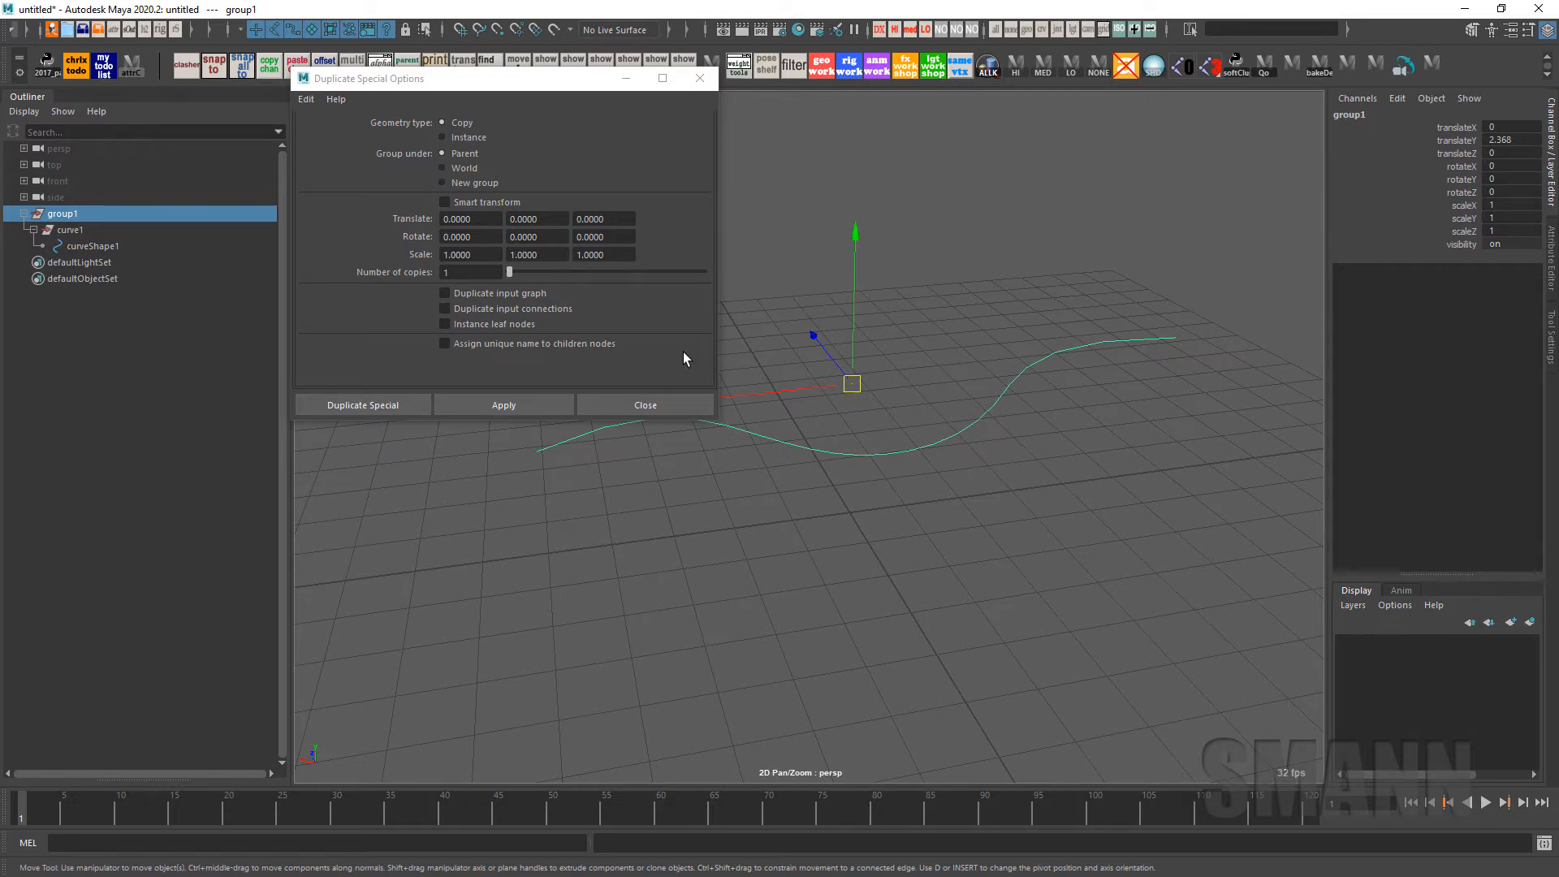
left_click_drag(806, 508, 838, 483, "alt")
left_click(577, 348)
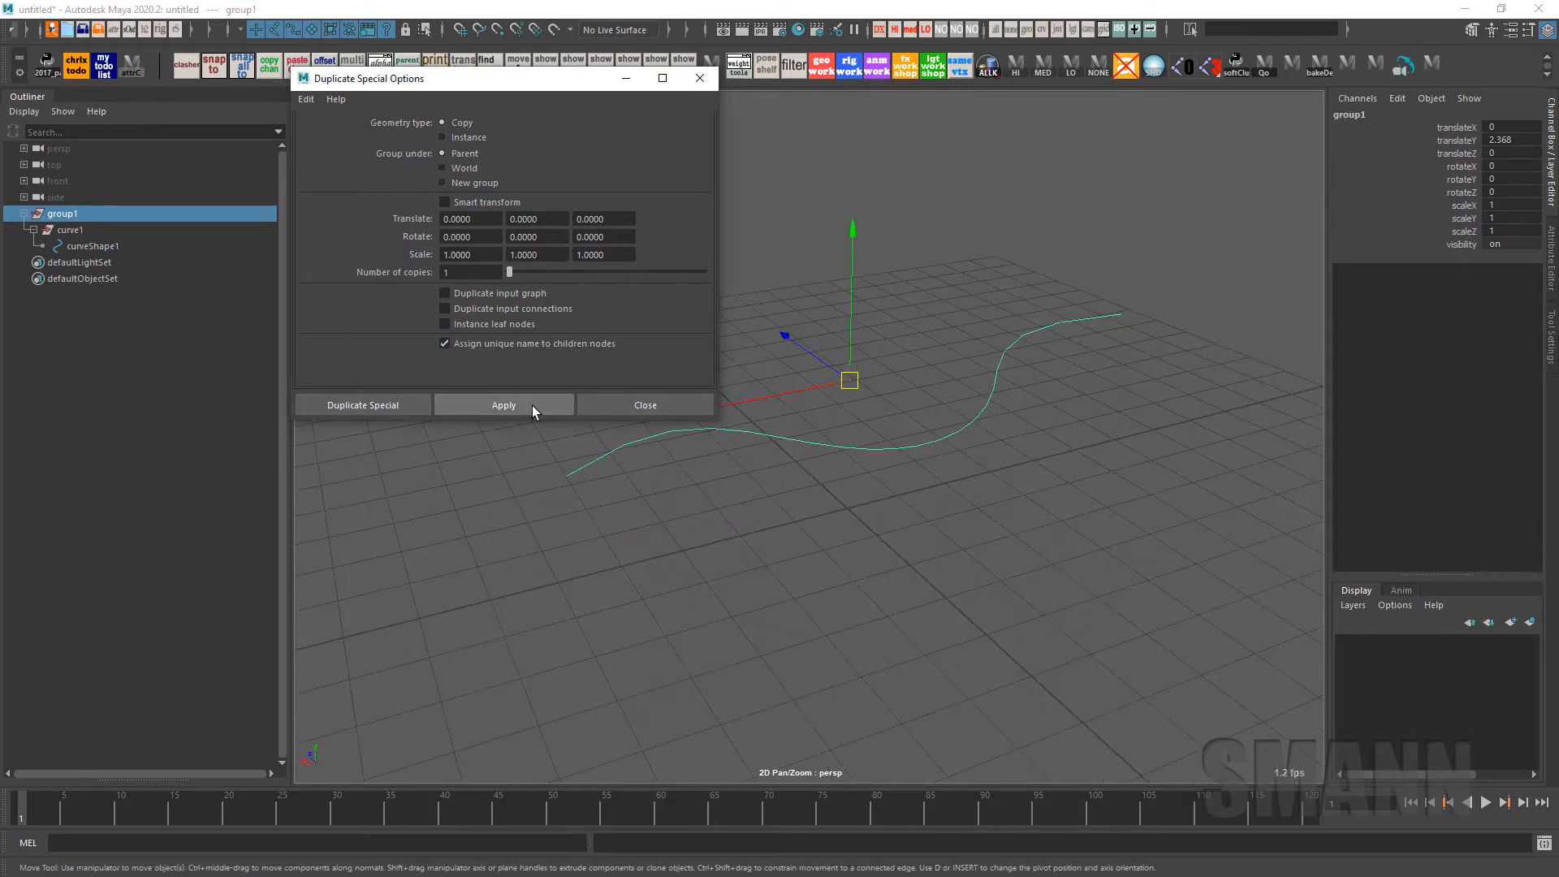
left_click(533, 406)
Expand group2 and compare its curve and shape names with those under group1
left_click(23, 262, "shift")
left_click(111, 284)
left_click(144, 297)
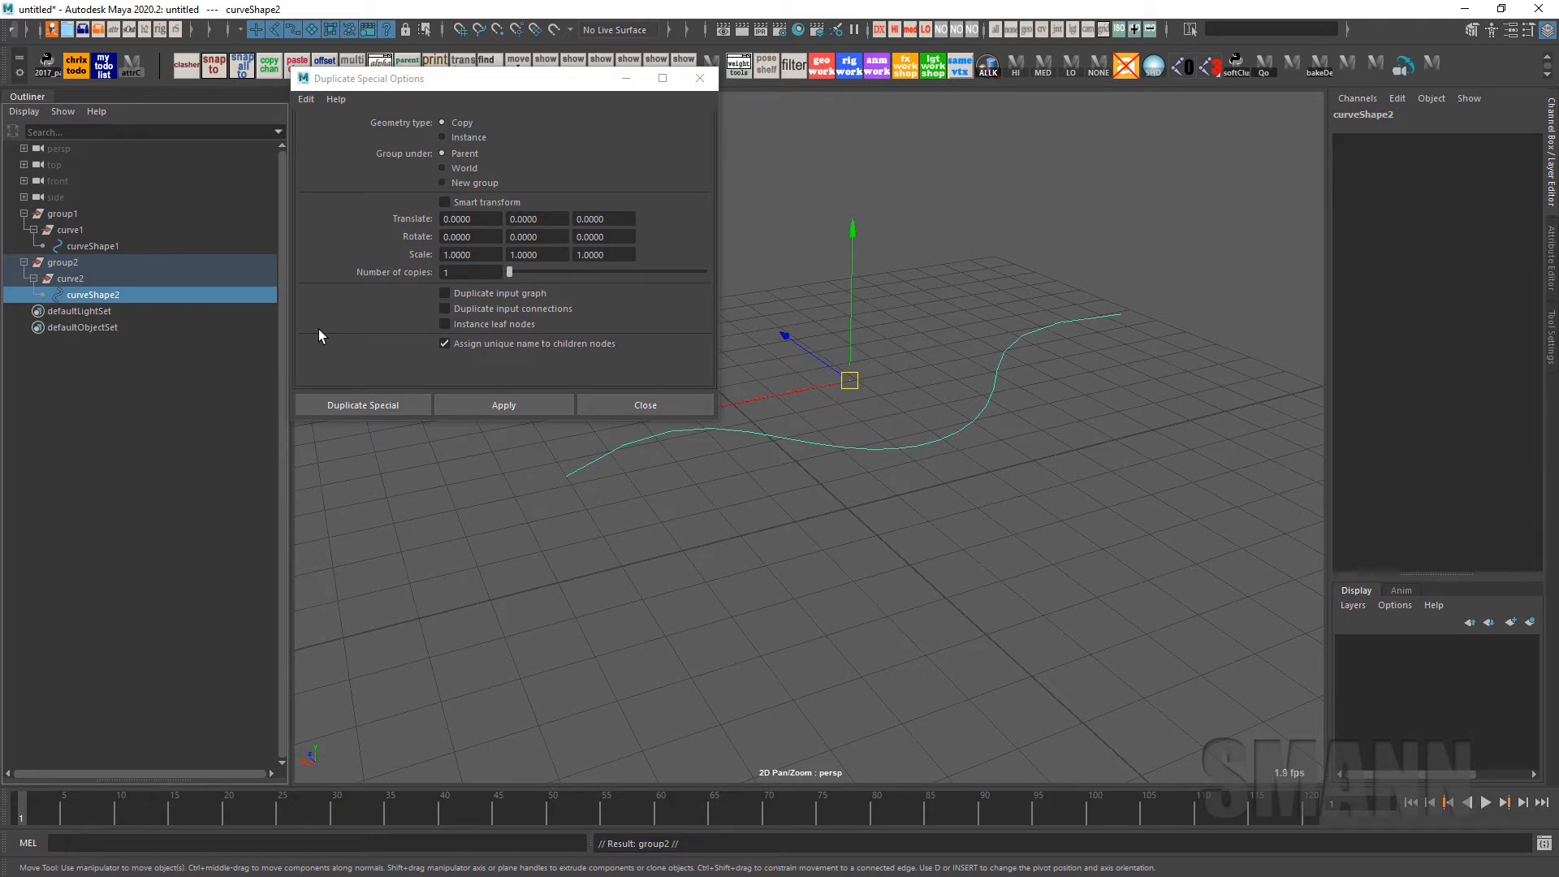
left_click(139, 279)
left_click(122, 292)
left_click(148, 260)
left_click(140, 246)
left_click(130, 289)
left_click(133, 246)
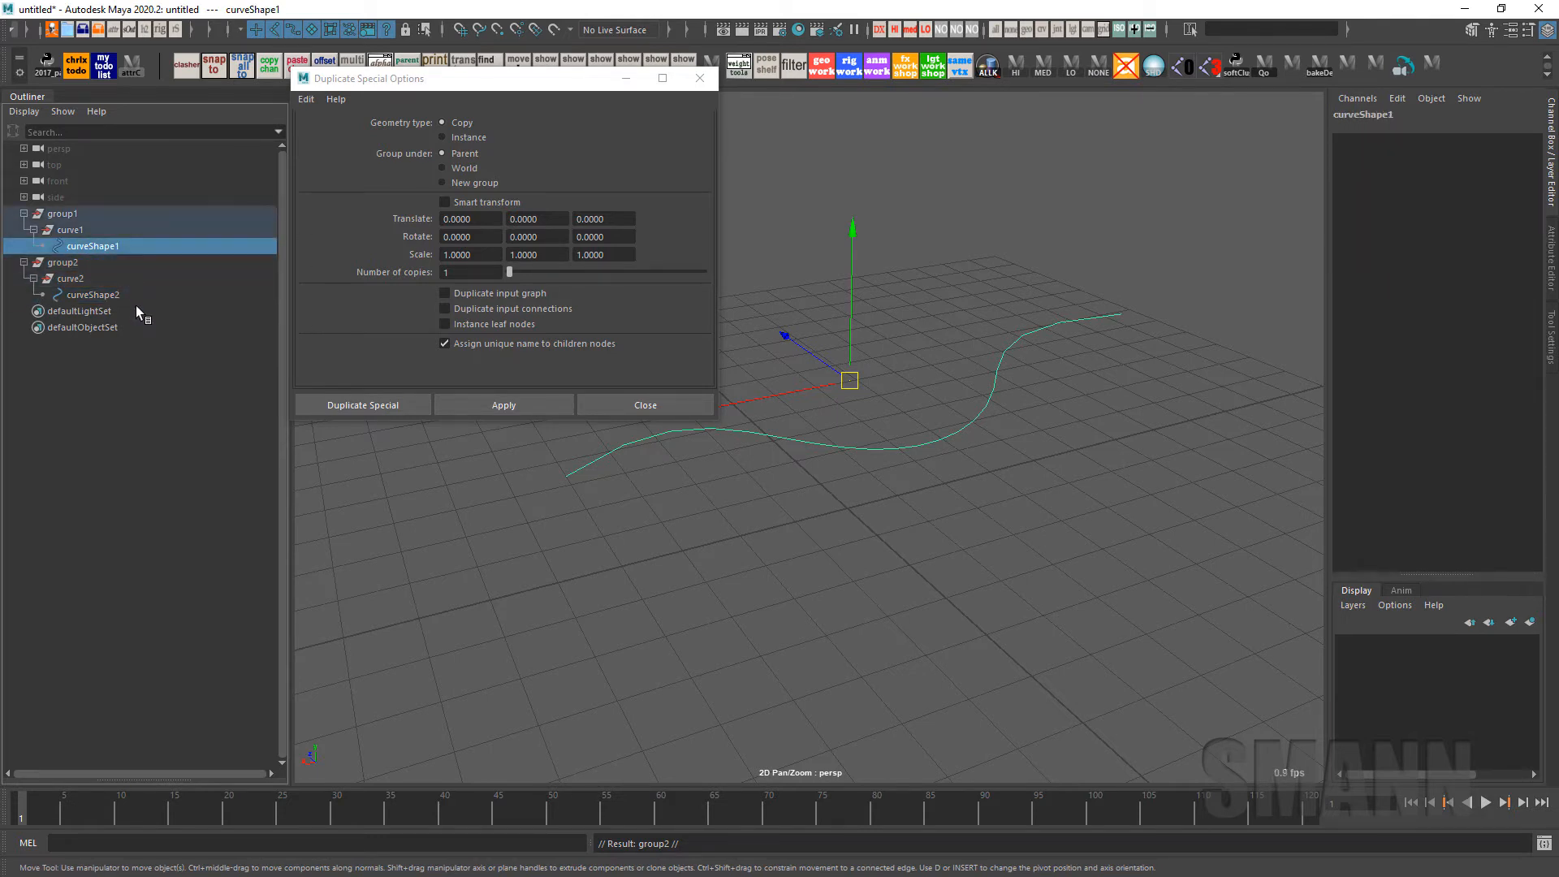
left_click(135, 306)
Lower group2 to about 0.4 in Y, then select curve1 and list its name with the MEL command "ls -sl"
left_click(919, 257)
left_click(145, 266)
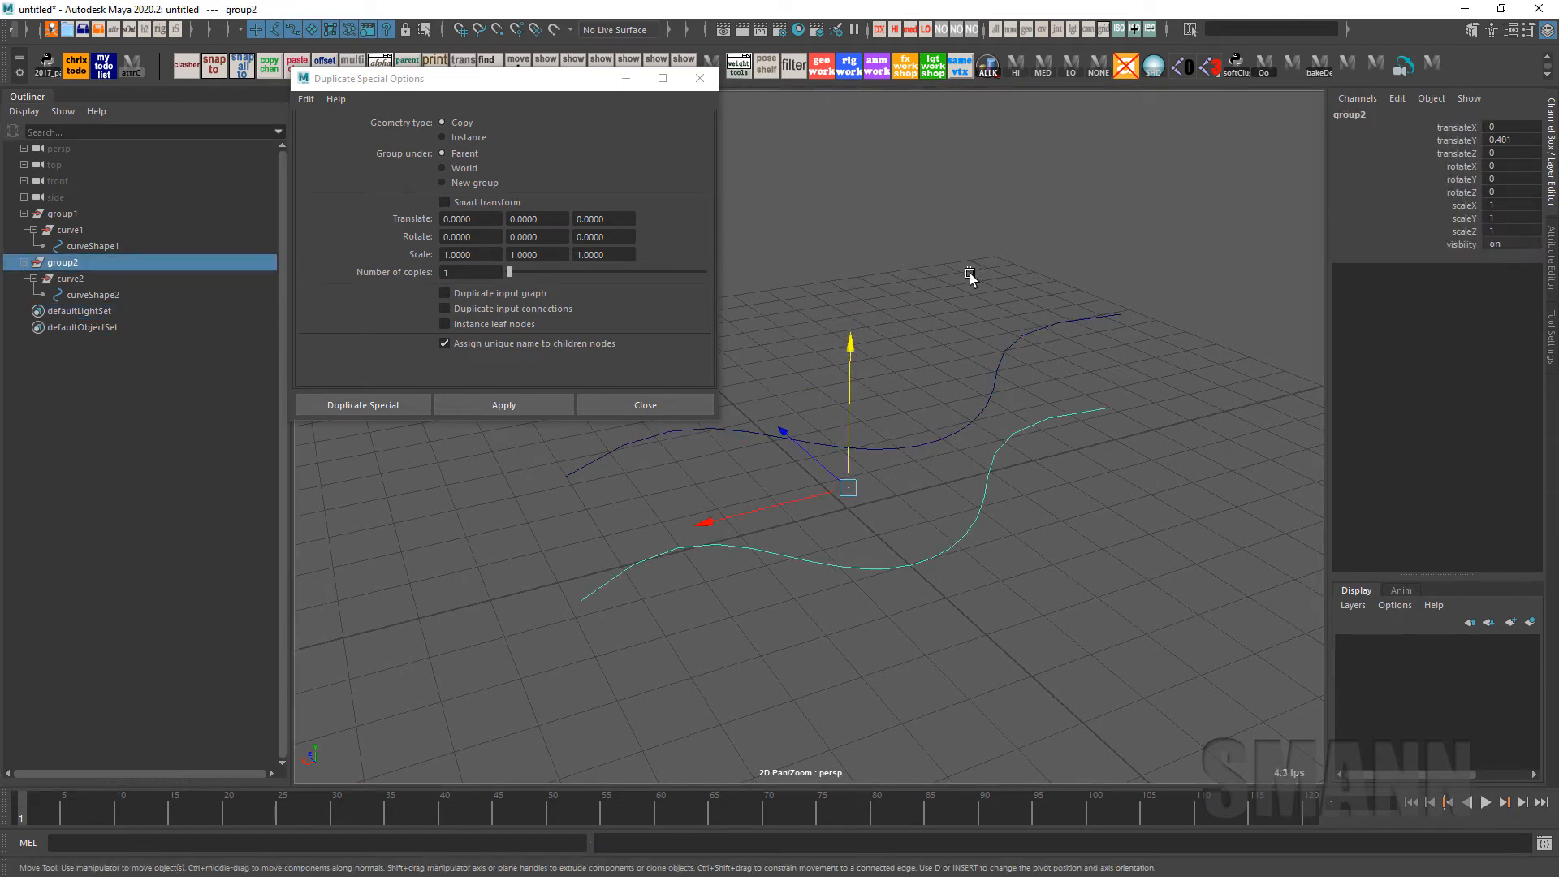
left_click(926, 452)
key("Up")
key("Up")
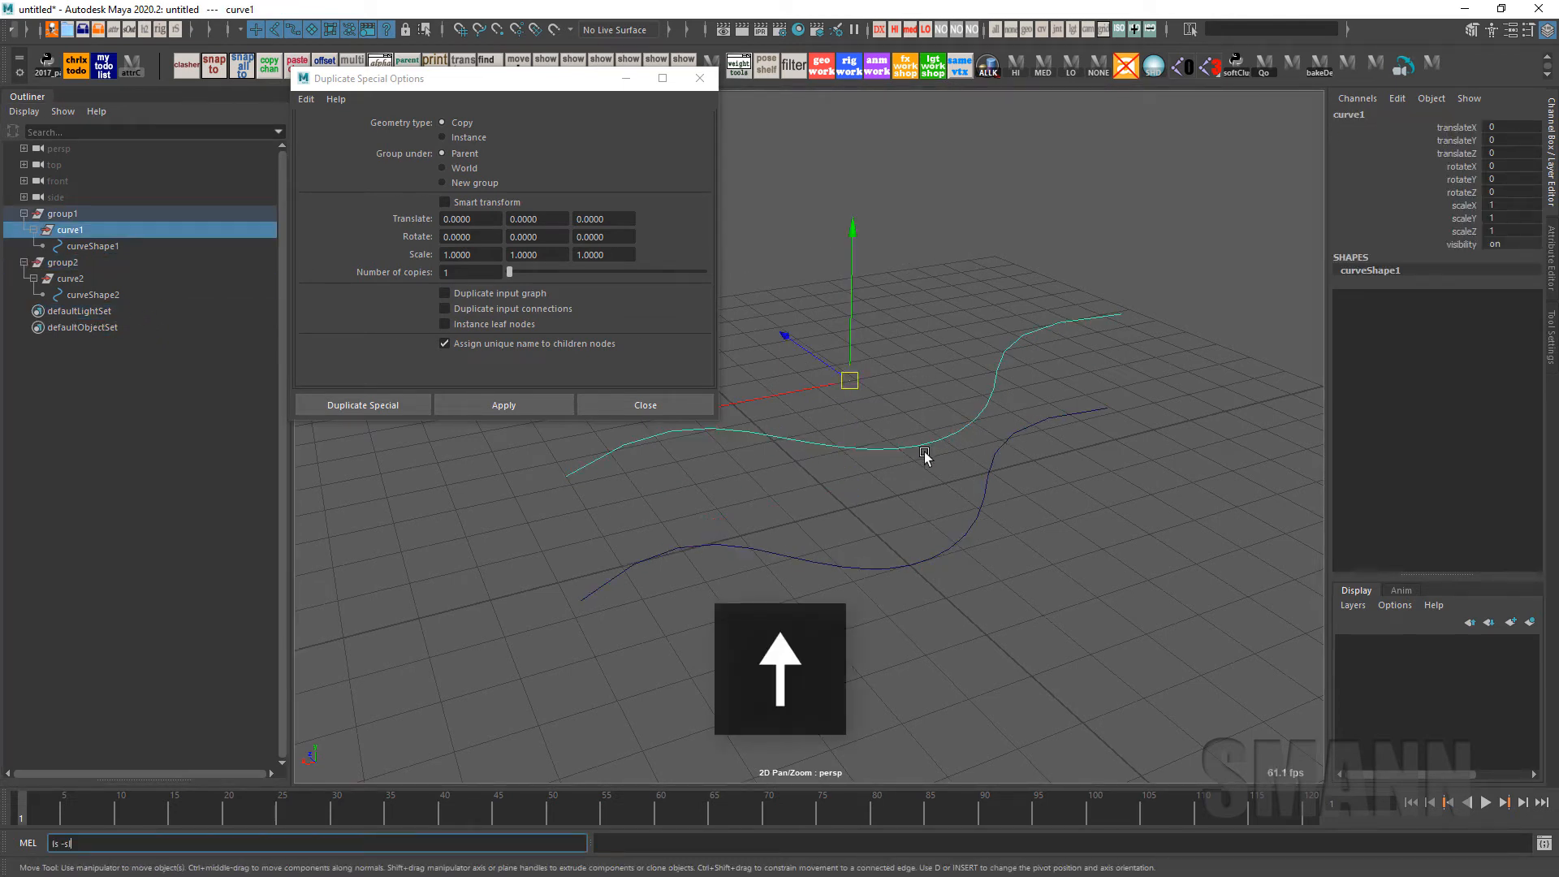
key("Return")
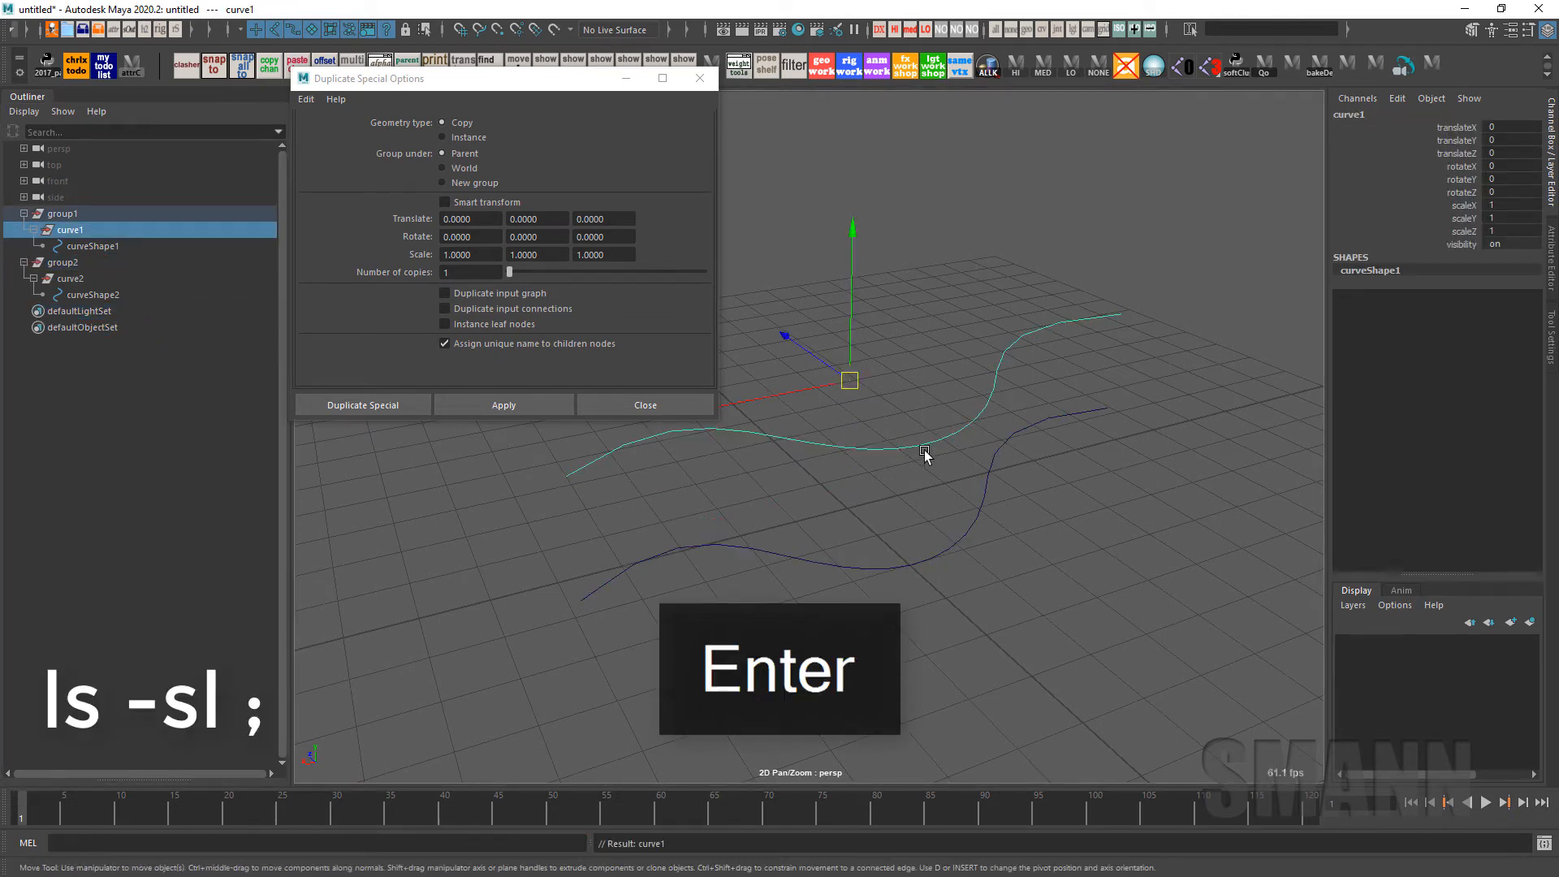
double_click(650, 845)
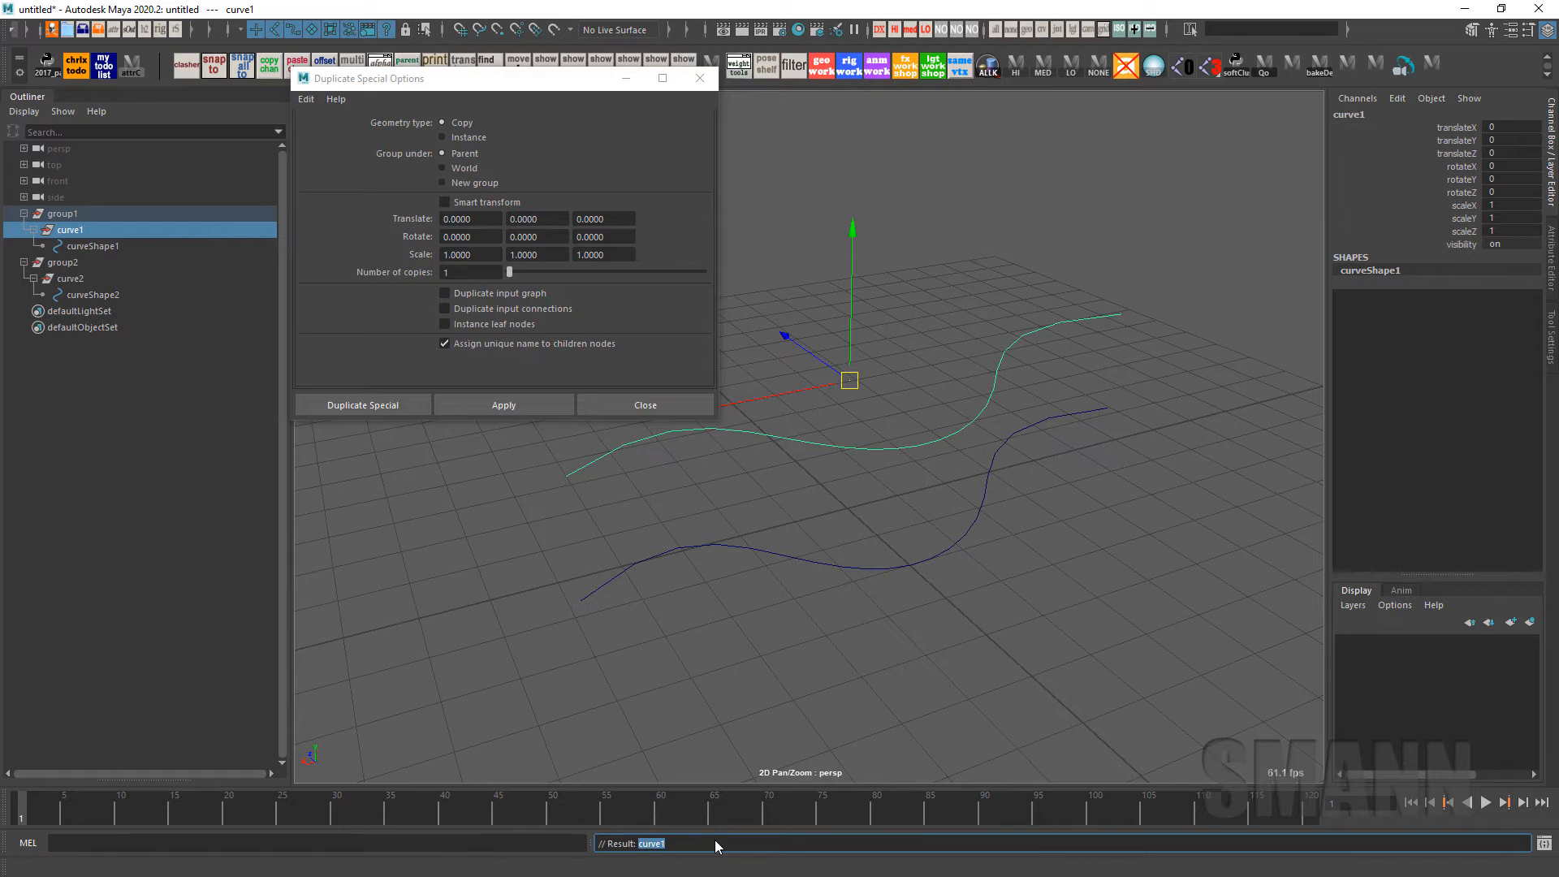
Delete group2 together with curve2, and select the remaining curve
left_click(73, 278)
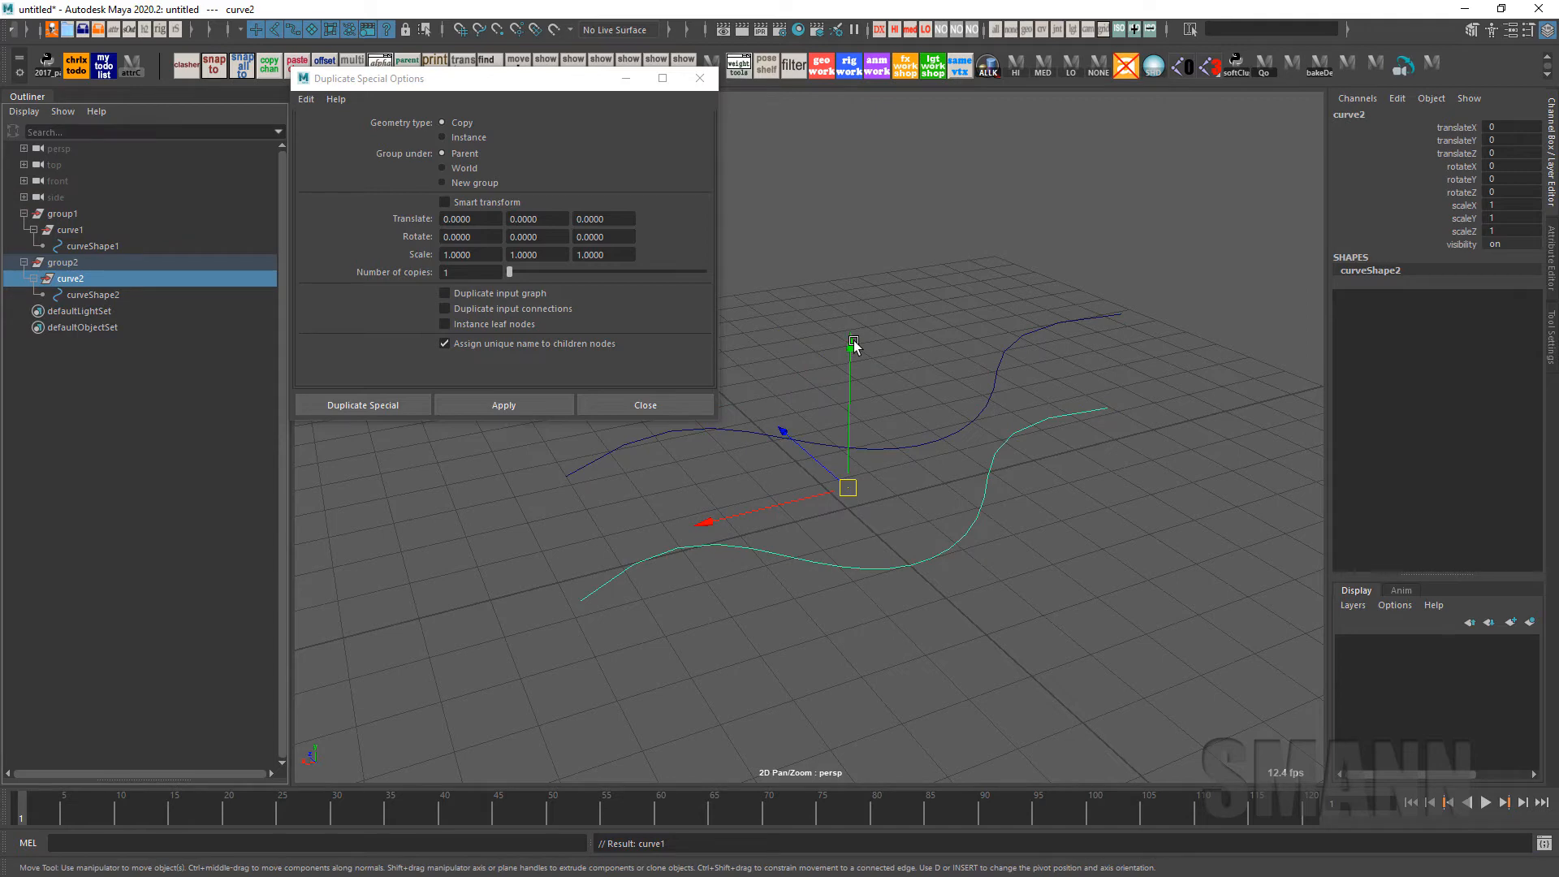
key("Delete")
left_click(992, 341)
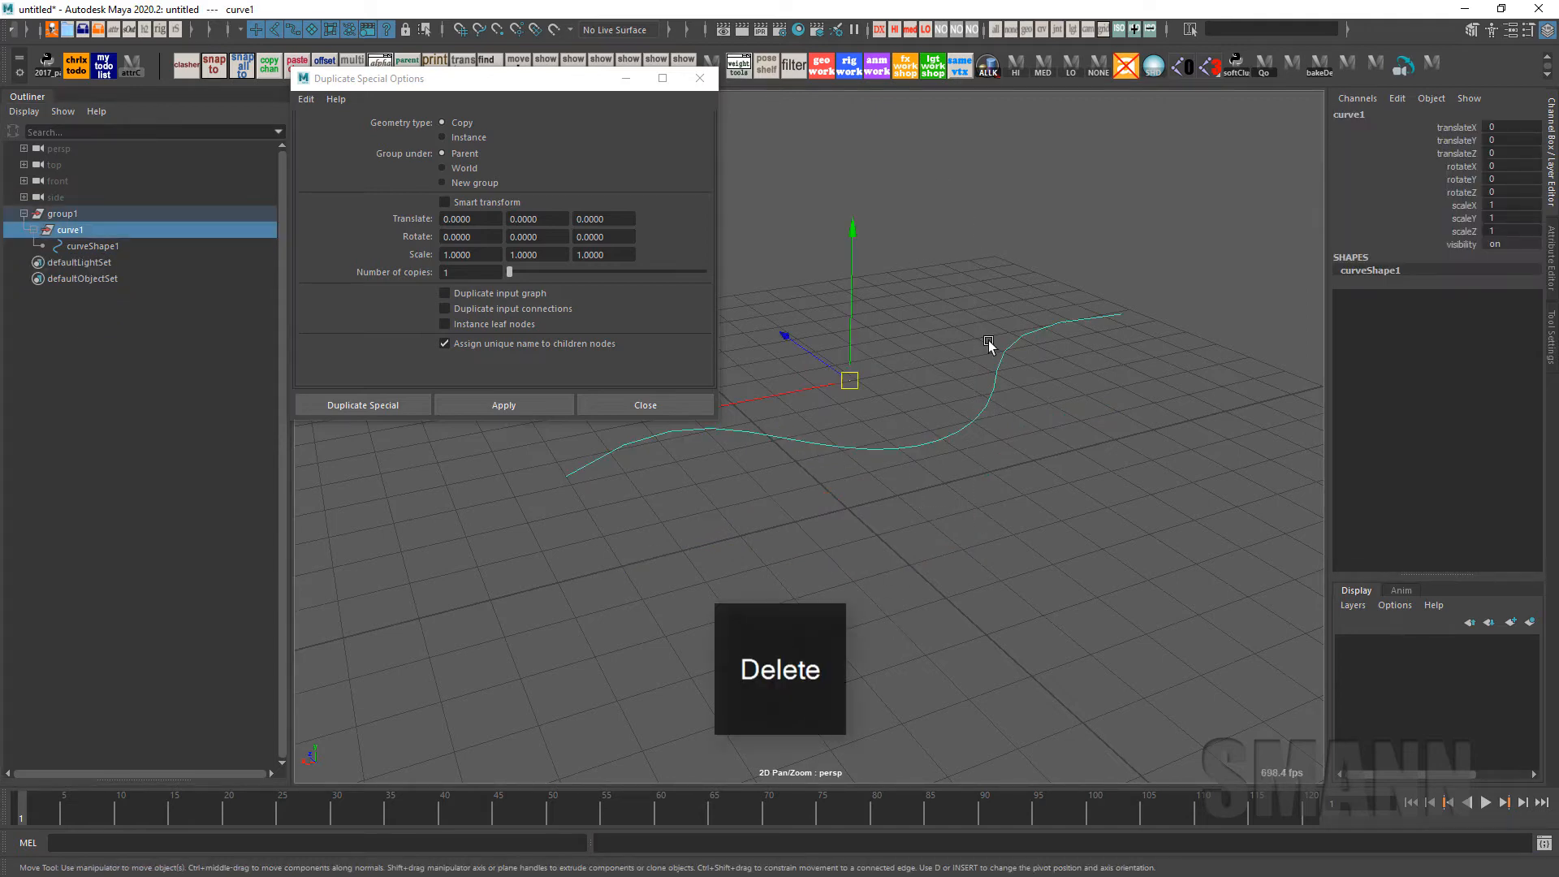
Close the Duplicate Special options, and duplicate group1 with the regular Duplicate command, placing the copy below the original
left_click(62, 213)
left_click(645, 405)
key("space")
left_click(606, 171)
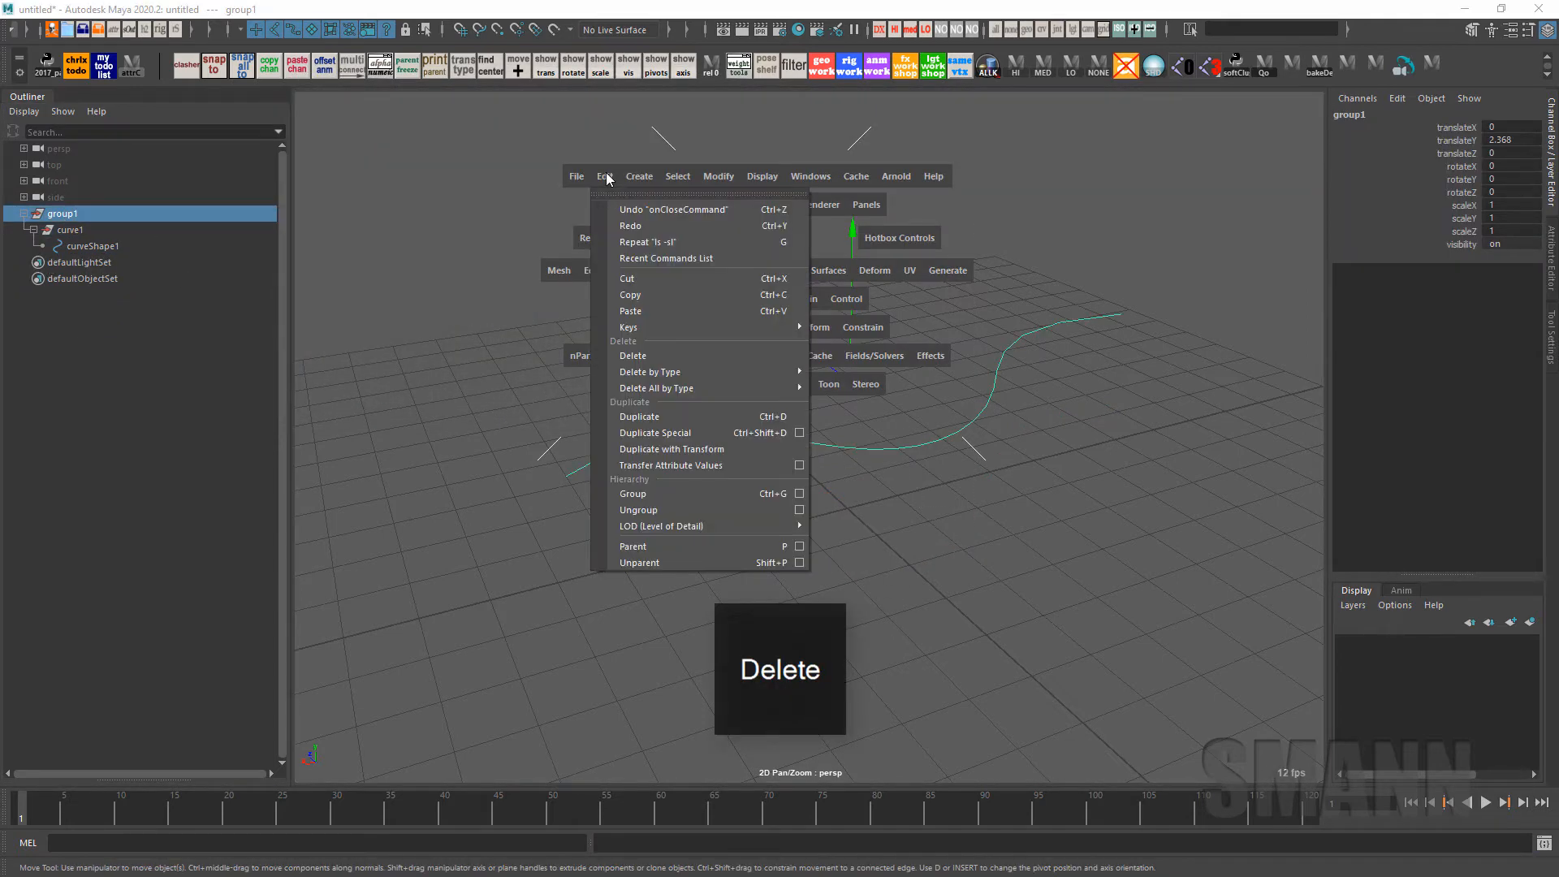
left_click(709, 426)
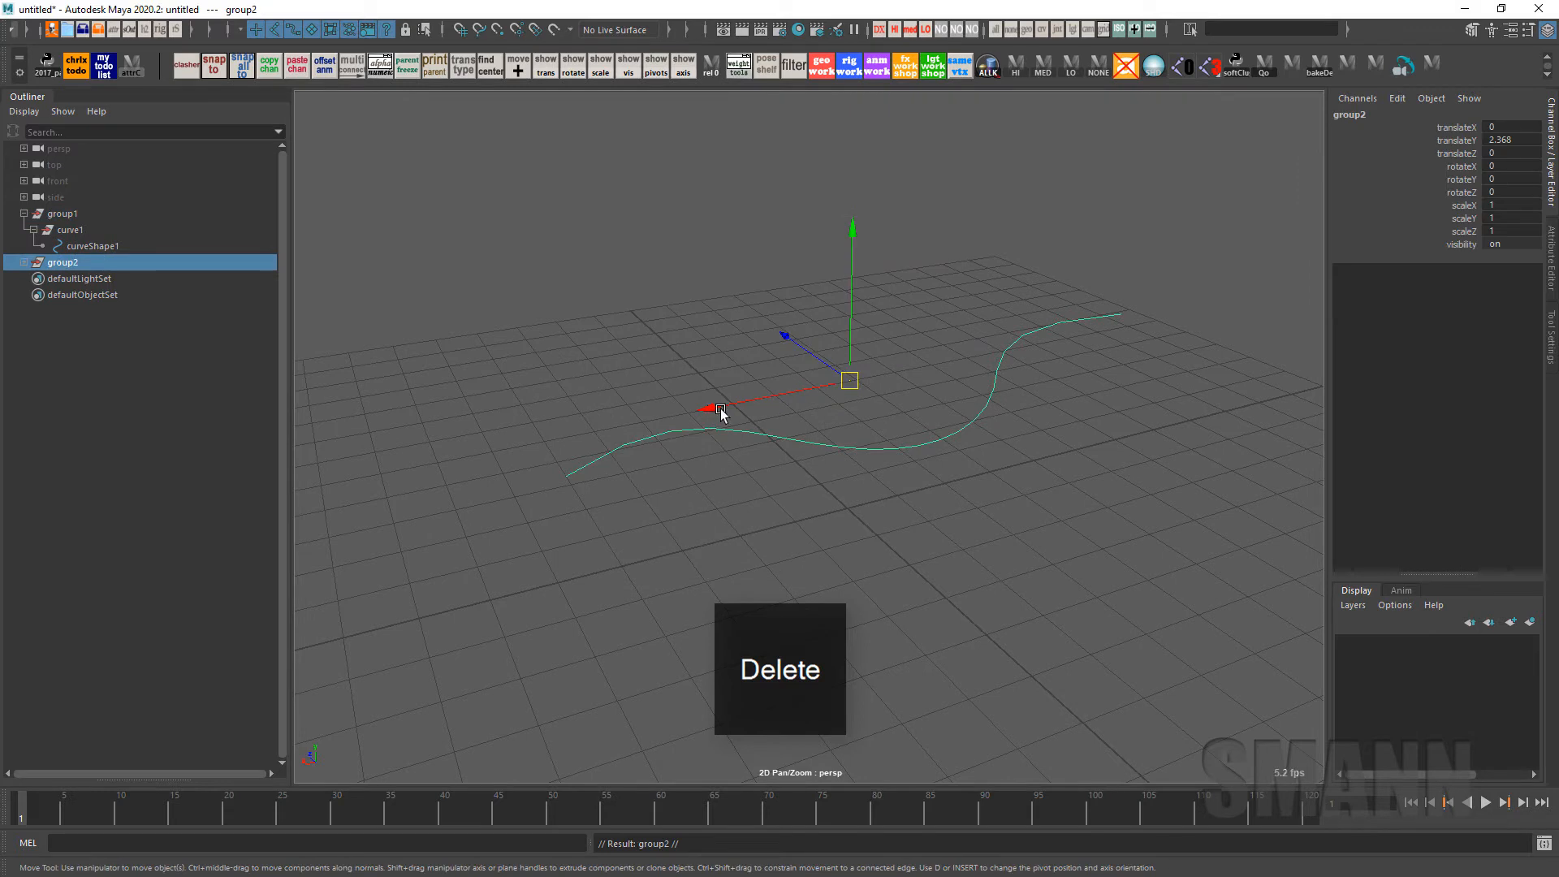
left_click(71, 262)
left_click_drag(845, 231, 841, 366)
left_click(932, 439)
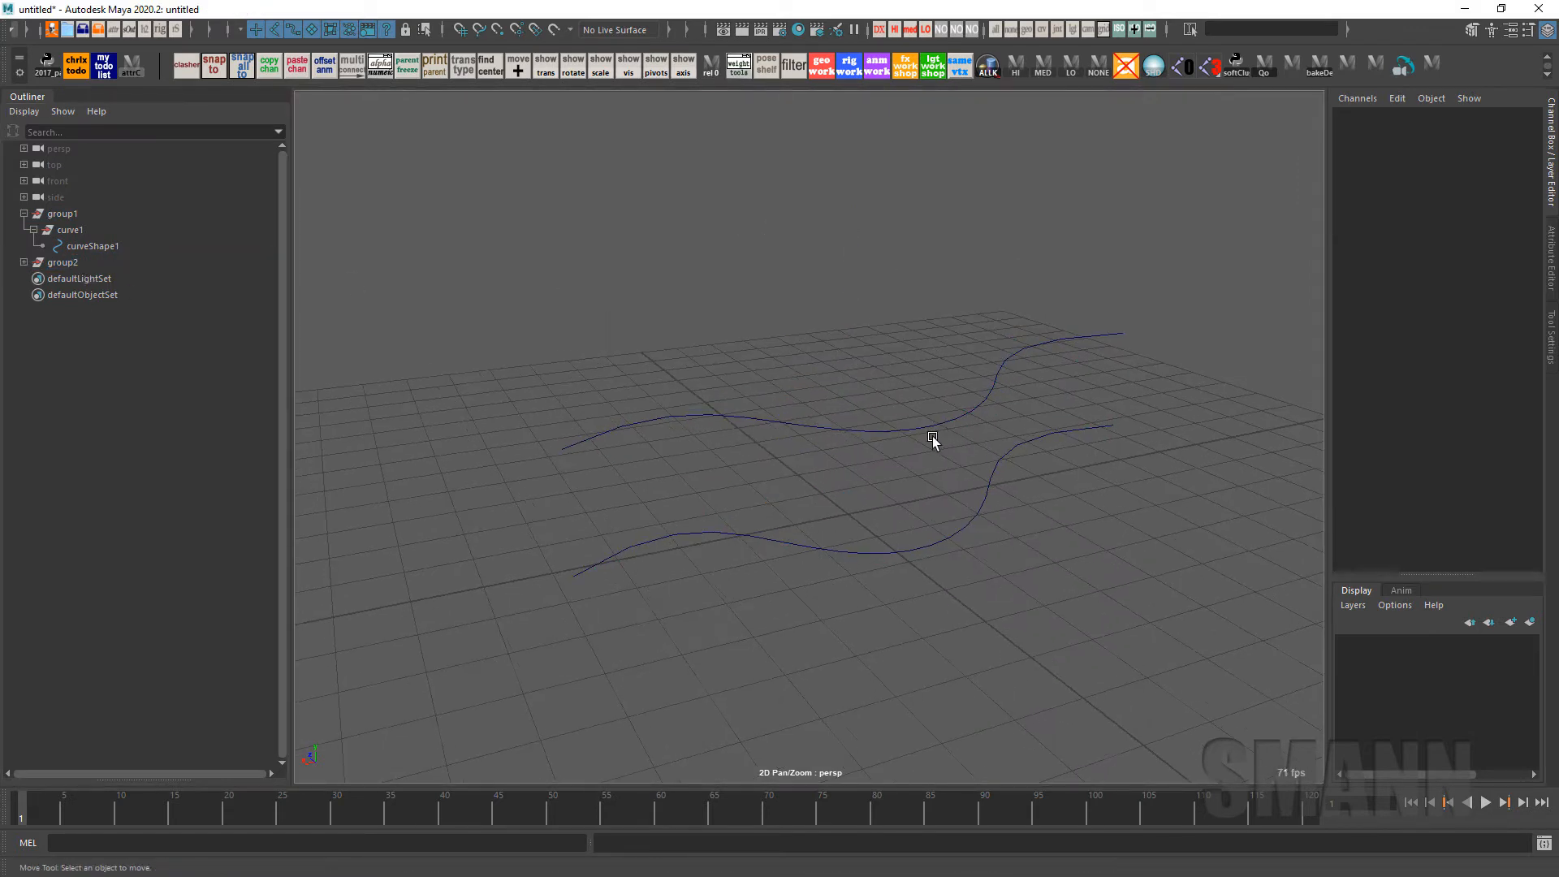
Expand the copied group and compare its curveShape1 name with the shape under group1
left_click(23, 263)
left_click(122, 294)
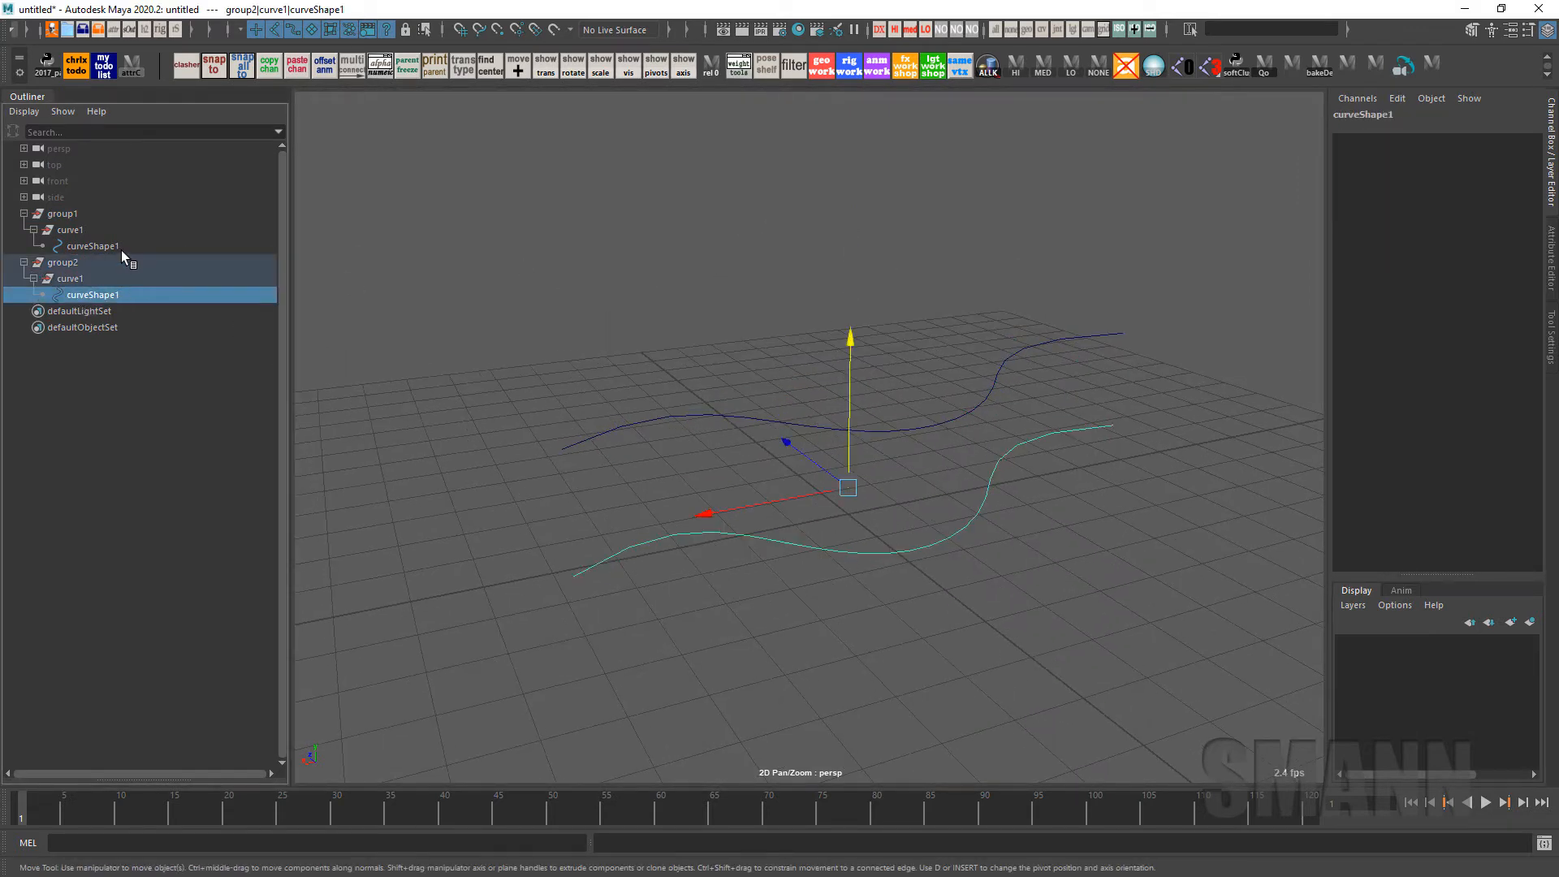
left_click(120, 248)
left_click(115, 292)
left_click(116, 247)
left_click(801, 276)
left_click_drag(877, 492, 879, 484, "alt")
Try to jump from the first CV of group1's curve1 to its last CV with To Last CV
left_click(854, 425)
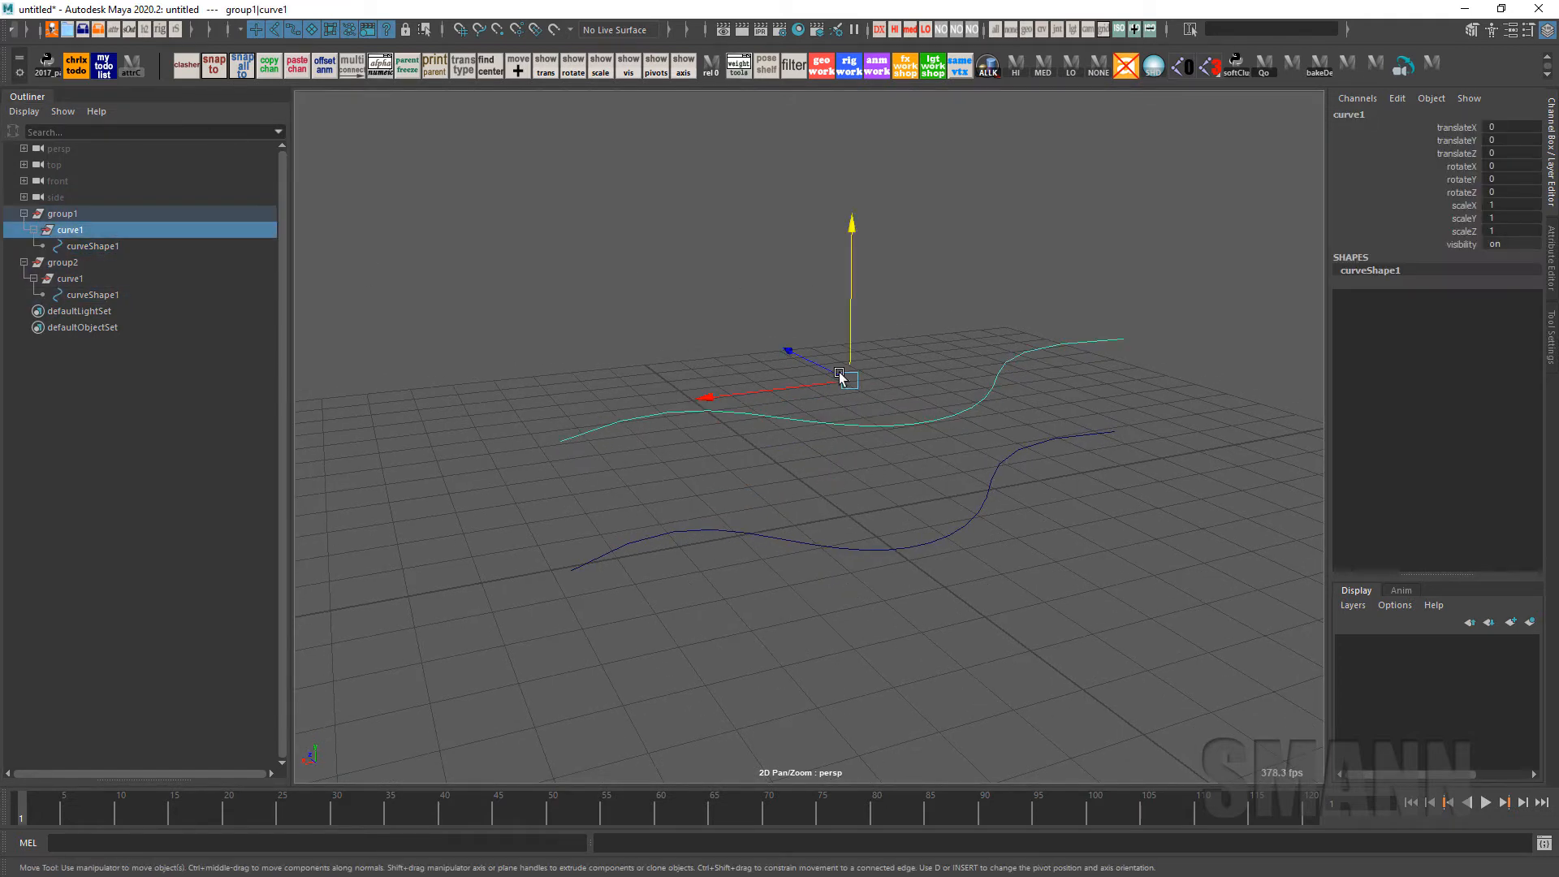
right_click_drag(839, 371, 611, 282)
left_click_drag(474, 411, 601, 502)
right_click(778, 242)
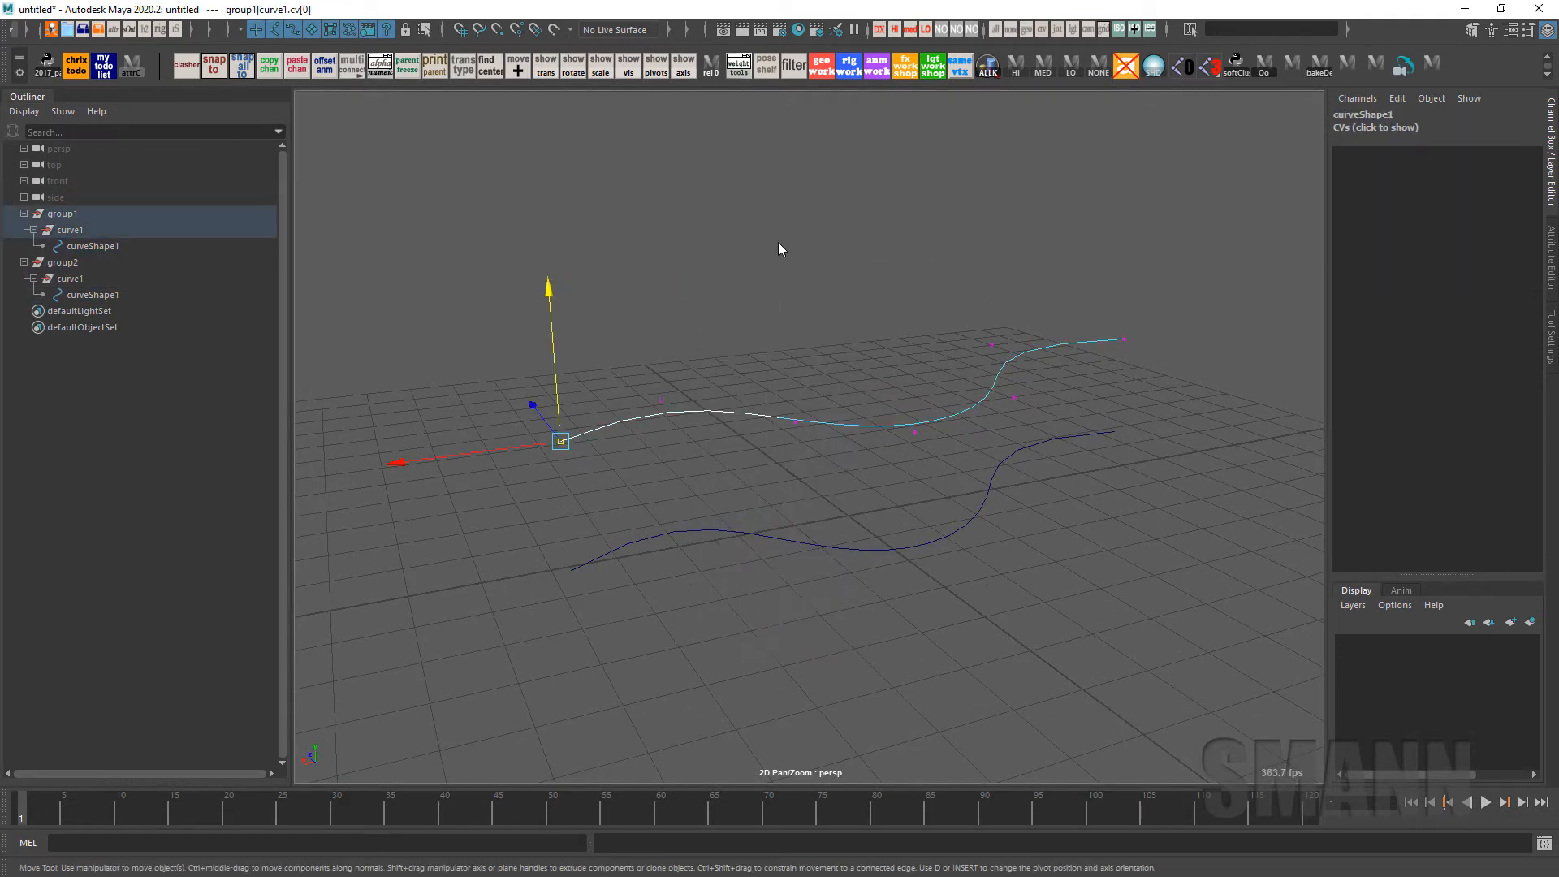
right_click(778, 242, "ctrl")
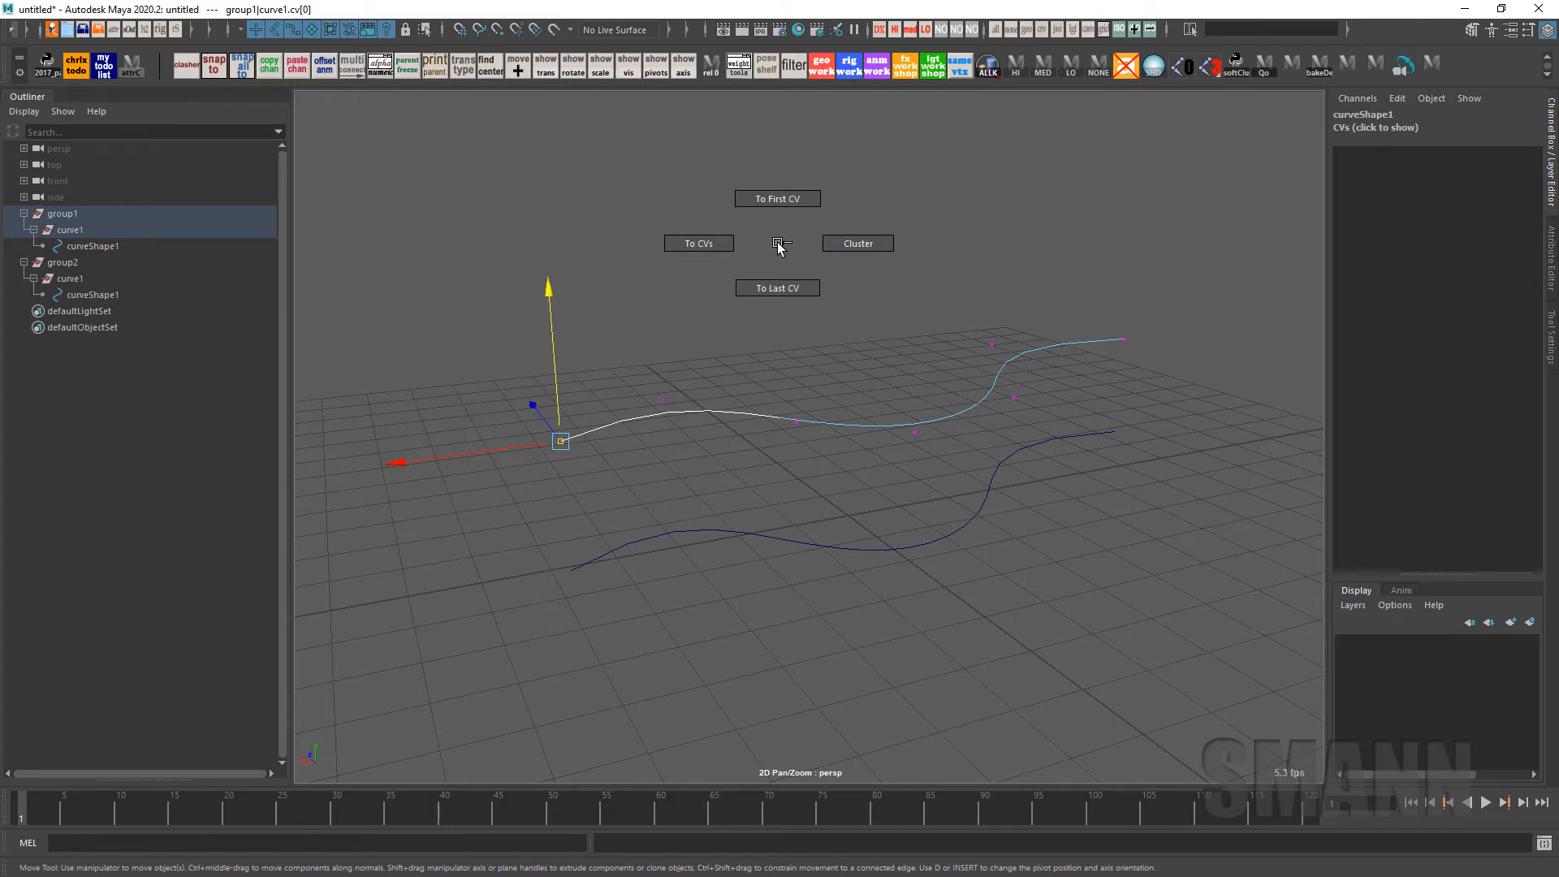
mouse_move(796, 175)
right_mouse_down("ctrl")
mouse_move(906, 333)
mouse_move(373, 146)
mouse_move(473, 142)
mouse_move(550, 286)
mouse_move(975, 193)
mouse_move(98, 157)
mouse_move(313, 373)
mouse_move(1010, 215)
mouse_move(801, 455)
right_mouse_up("ctrl")
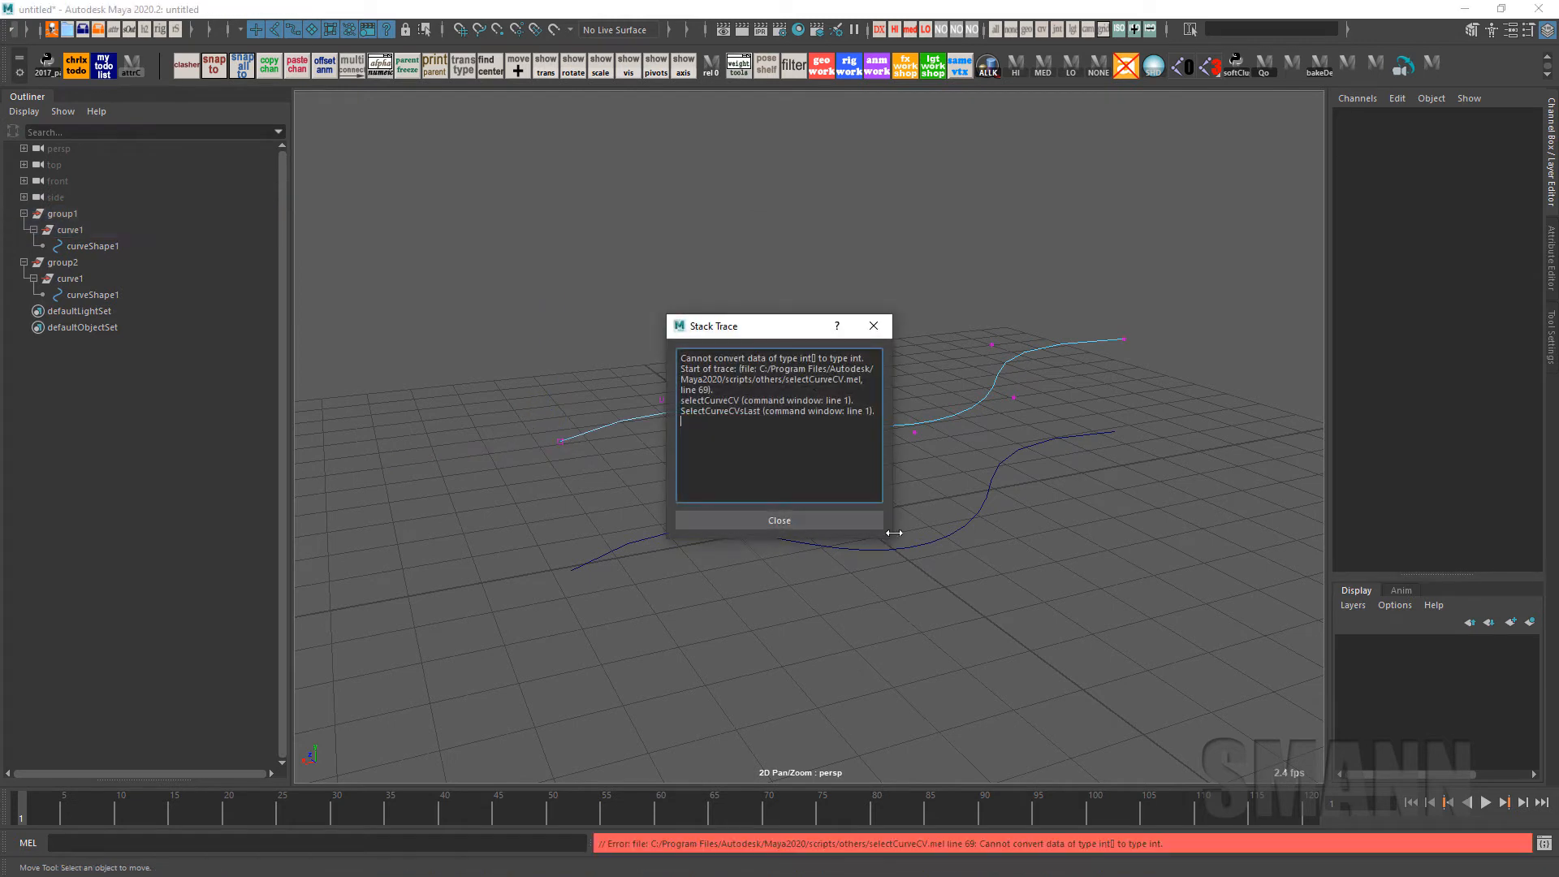
mouse_move(763, 335)
left_mouse_down()
mouse_move(505, 220)
mouse_move(777, 585)
left_mouse_up()
left_click(614, 210)
Delete group2, and select the last CV of the remaining curve1 starting from its first CV
left_click(142, 264)
key("Delete")
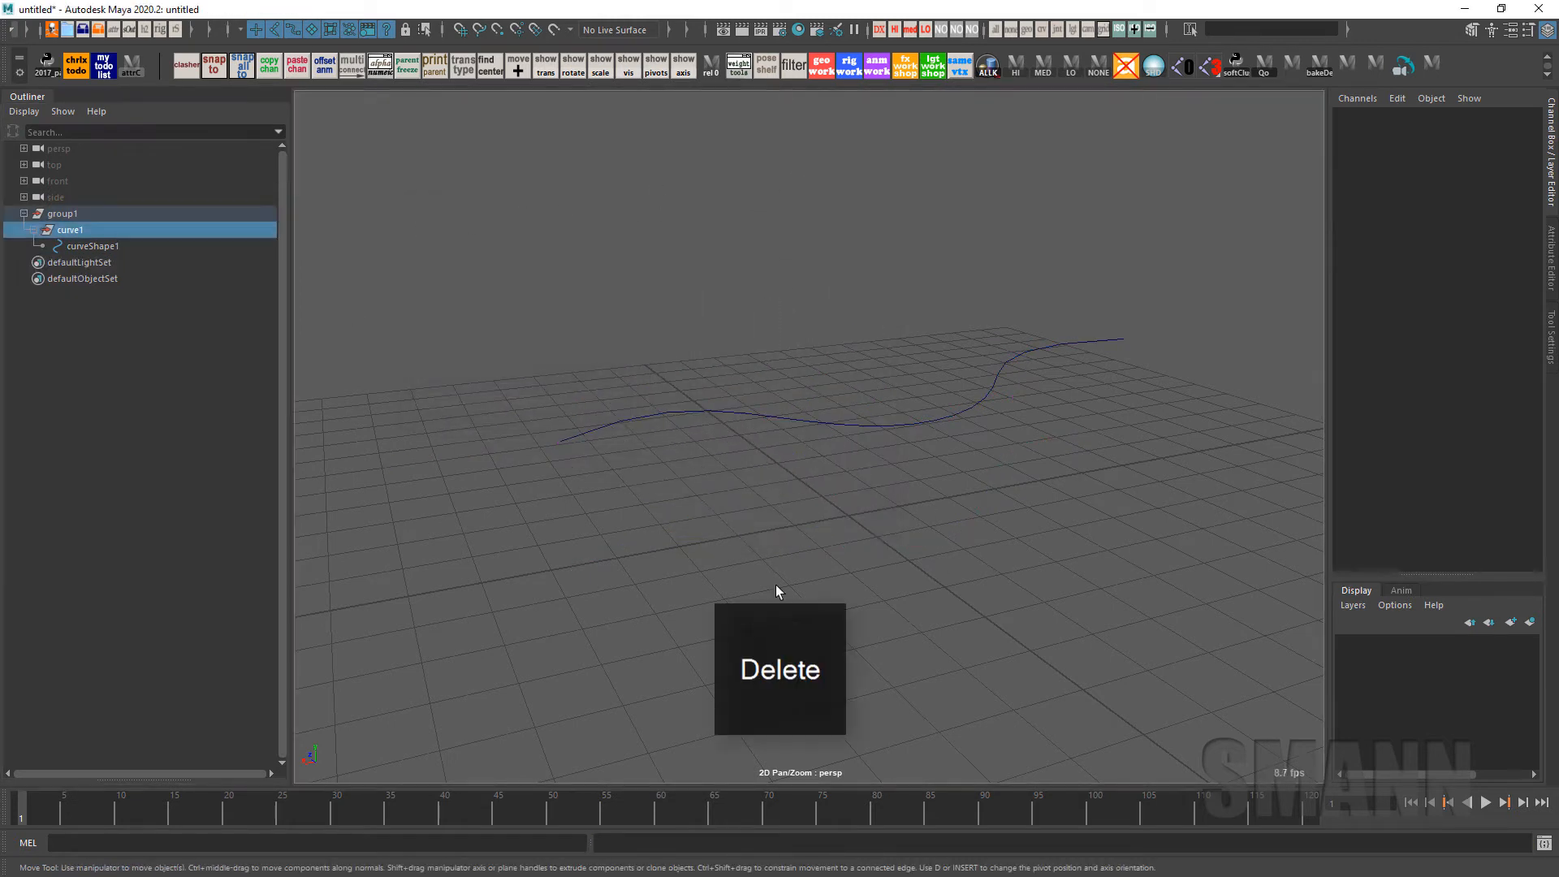
right_click_drag(777, 584, 652, 476)
left_click_drag(504, 358, 603, 587)
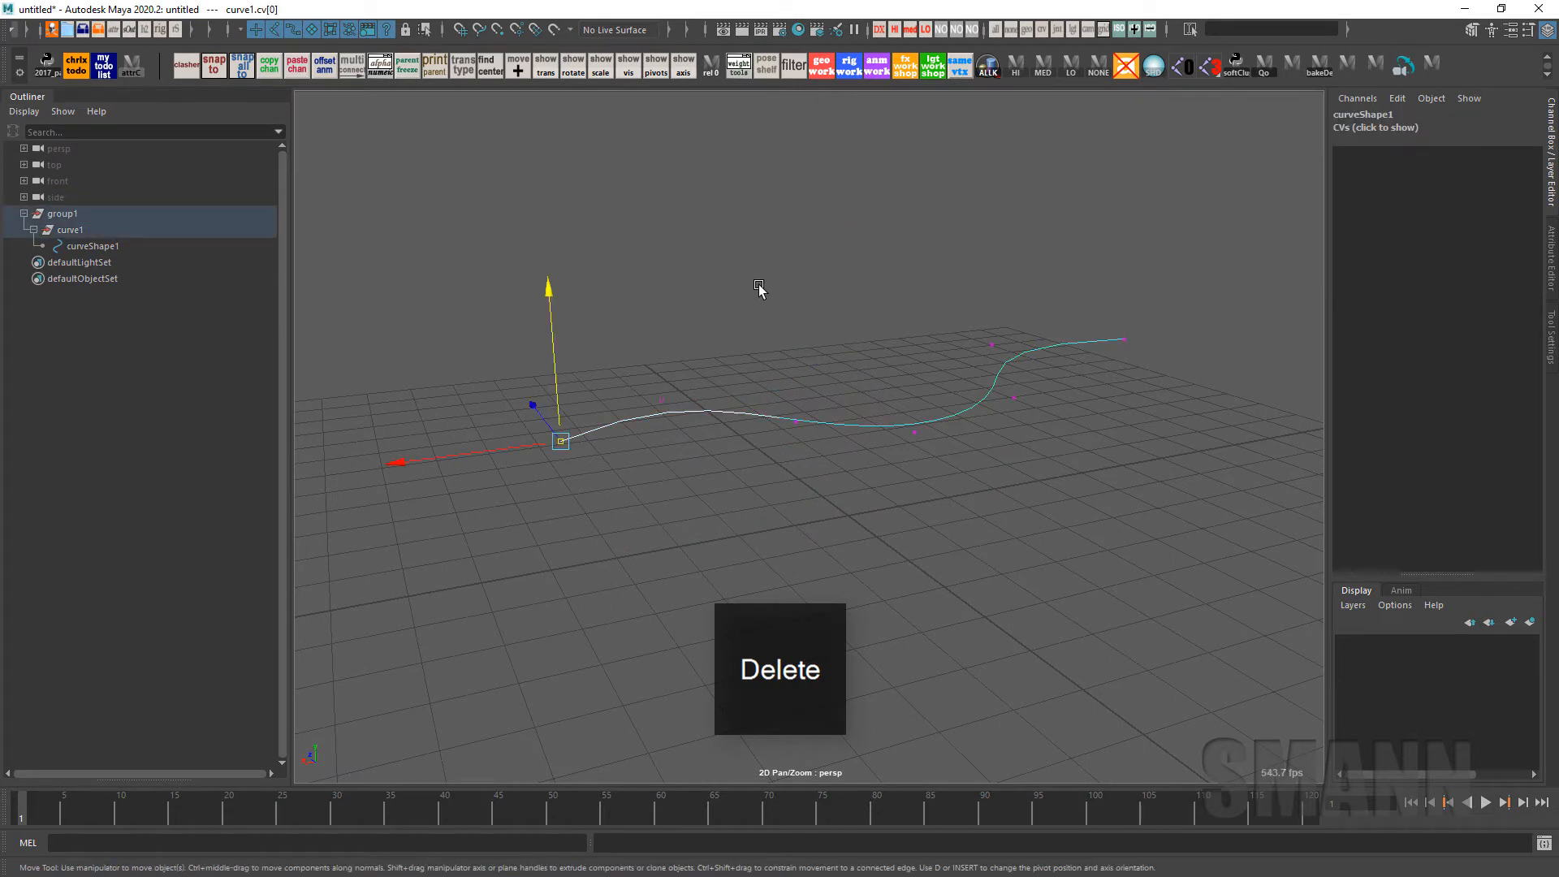
right_click_drag(728, 203, 720, 273, "ctrl")
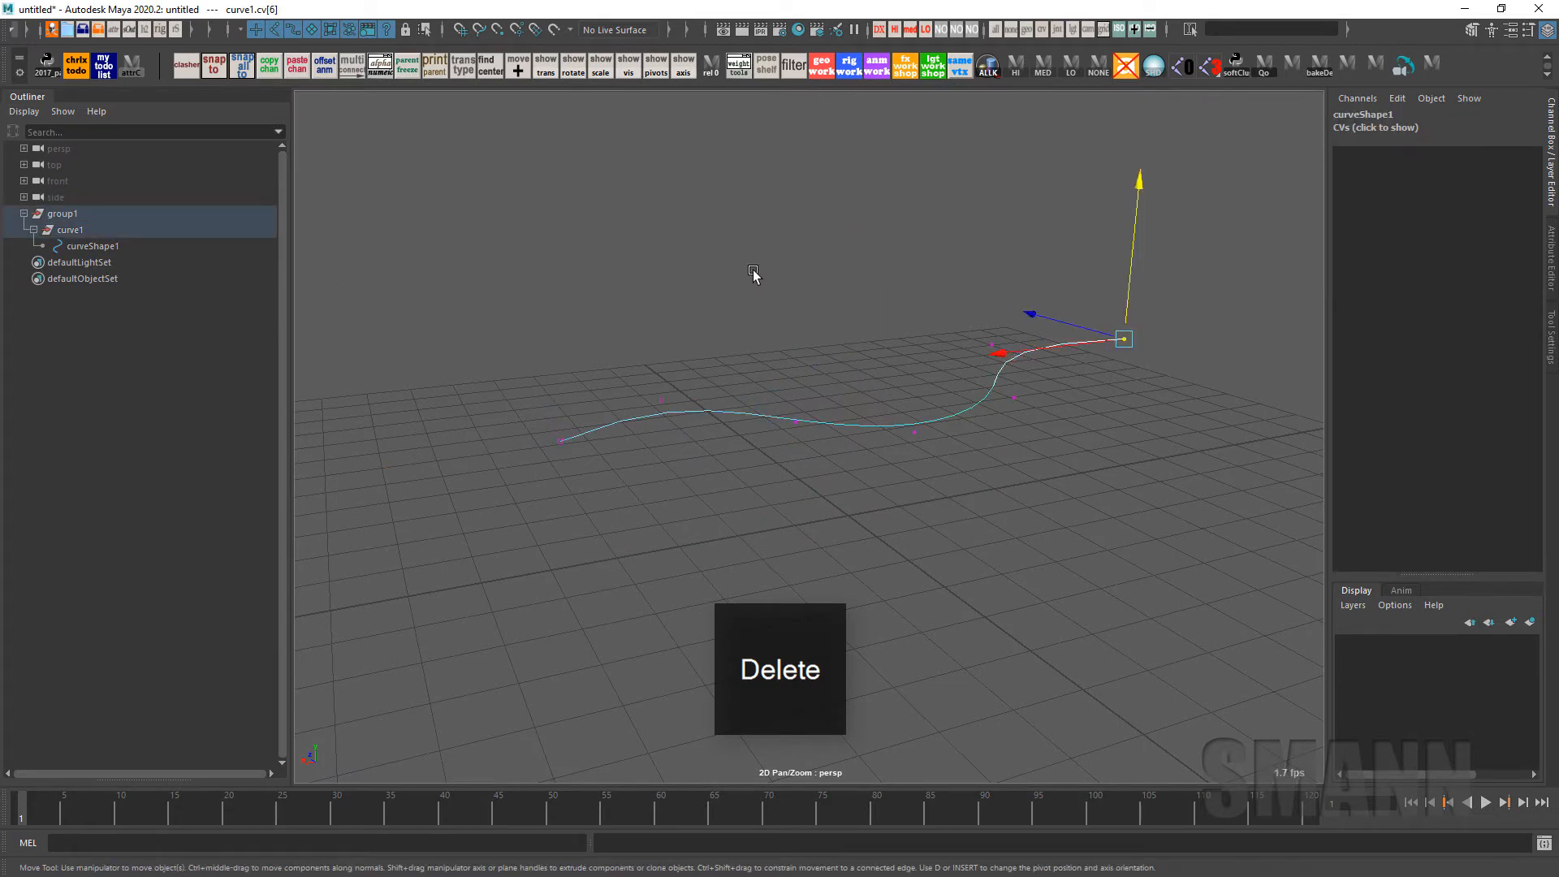
Reshape curve1 by moving its last CV with the curve length locked
mouse_move(1047, 457)
middle_mouse_down()
mouse_move(1044, 504)
mouse_move(1049, 438)
middle_mouse_up()
key("ctrl+z")
key("l")
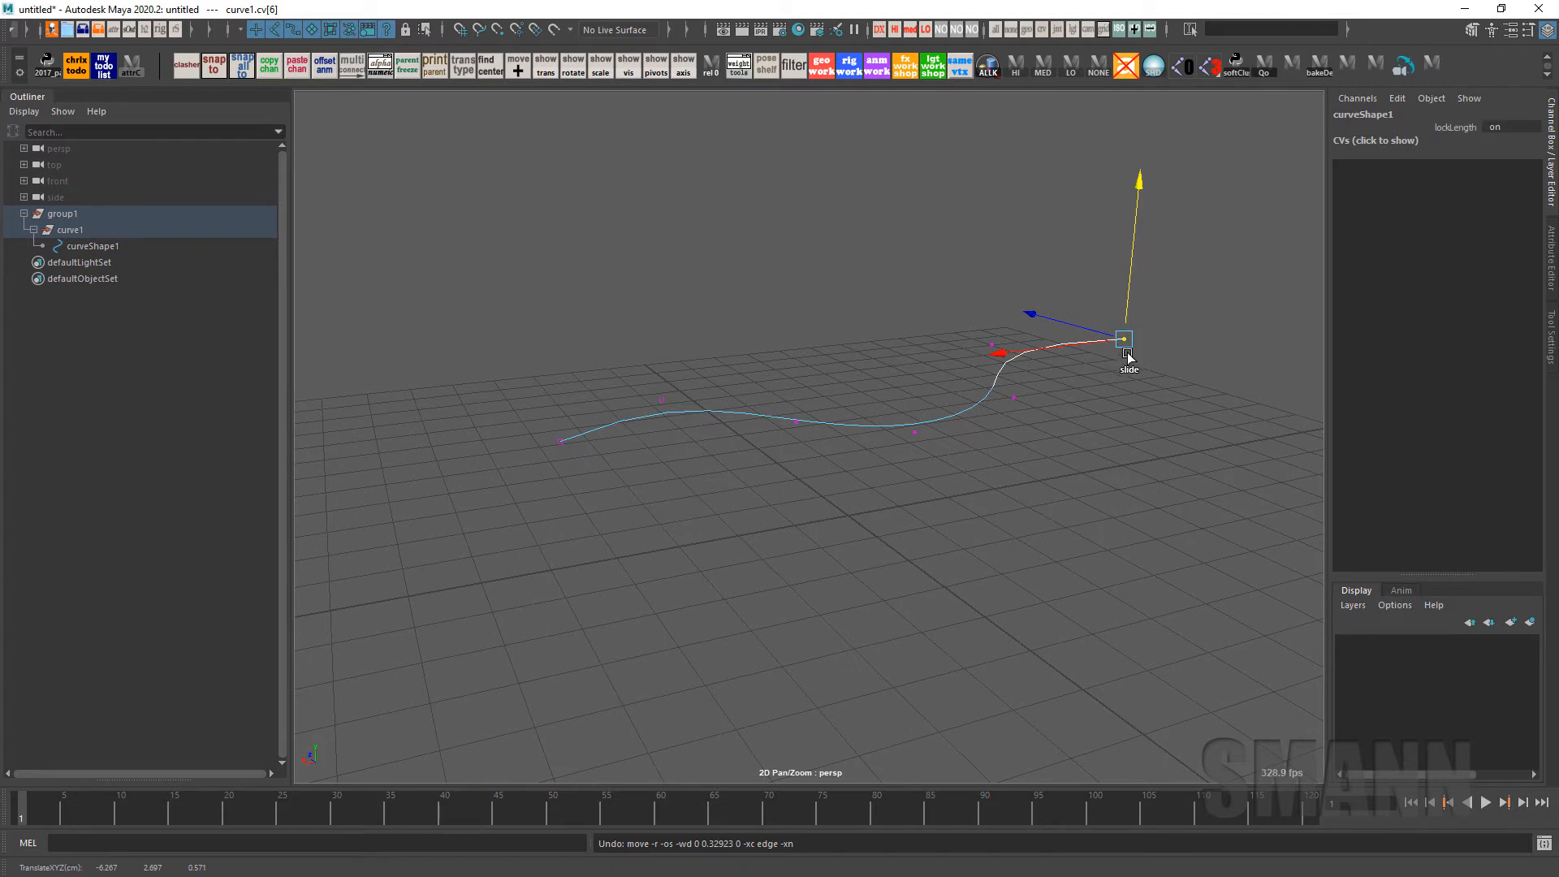
left_click_drag(1126, 345, 1109, 304)
key("ctrl+z")
left_click(872, 546)
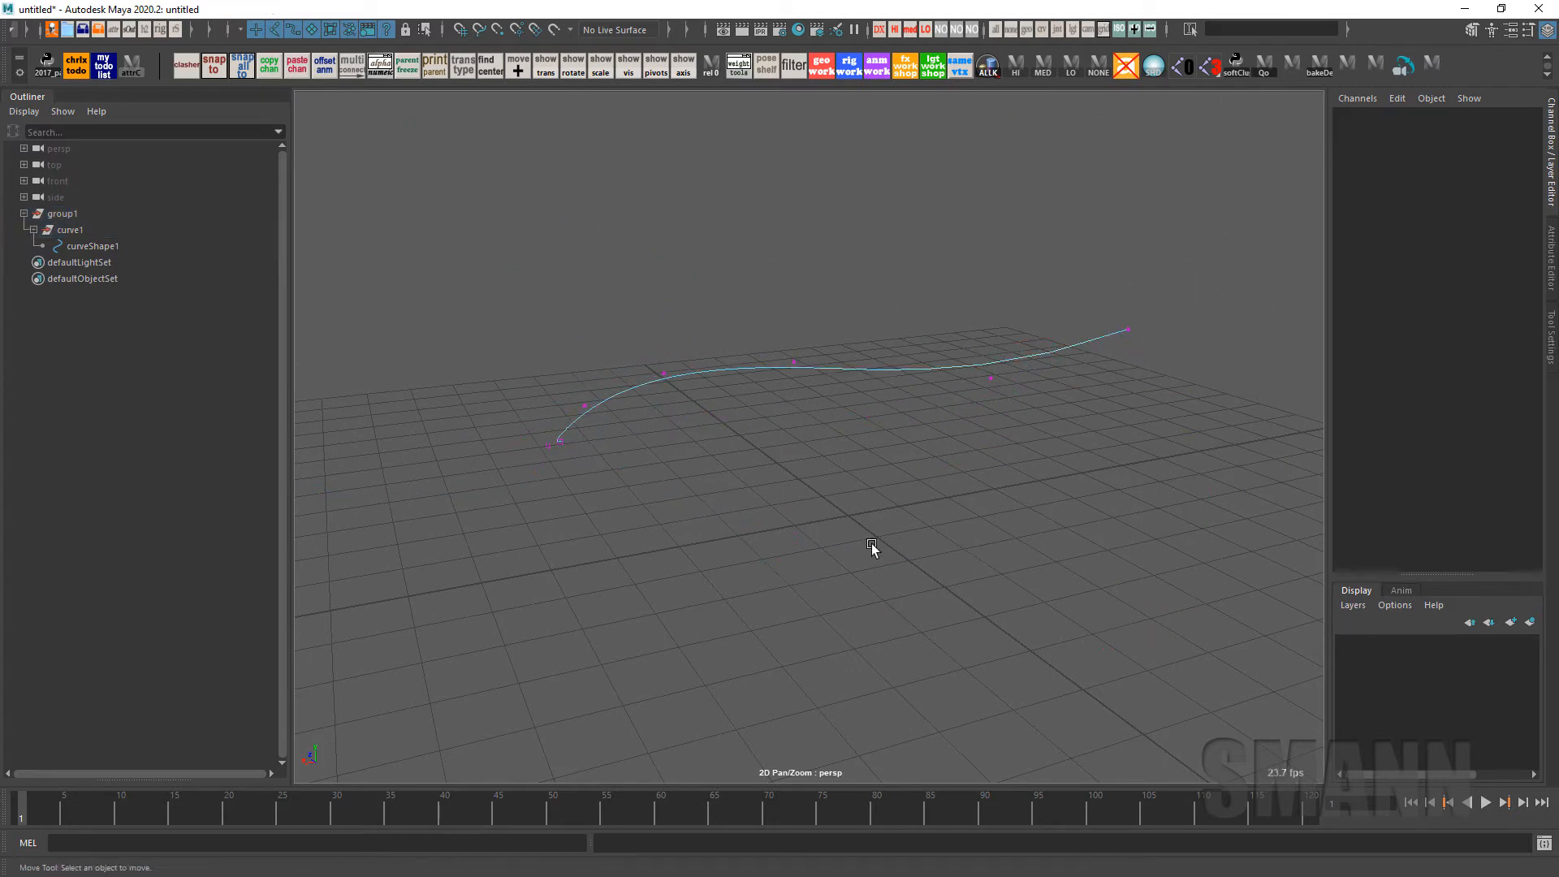
Select curve1's first CV with To First CV and move it with the length locked to bend the curve into a hook
left_click(663, 373)
left_click_drag(365, 246, 1178, 504)
right_click_drag(980, 308, 980, 264, "ctrl")
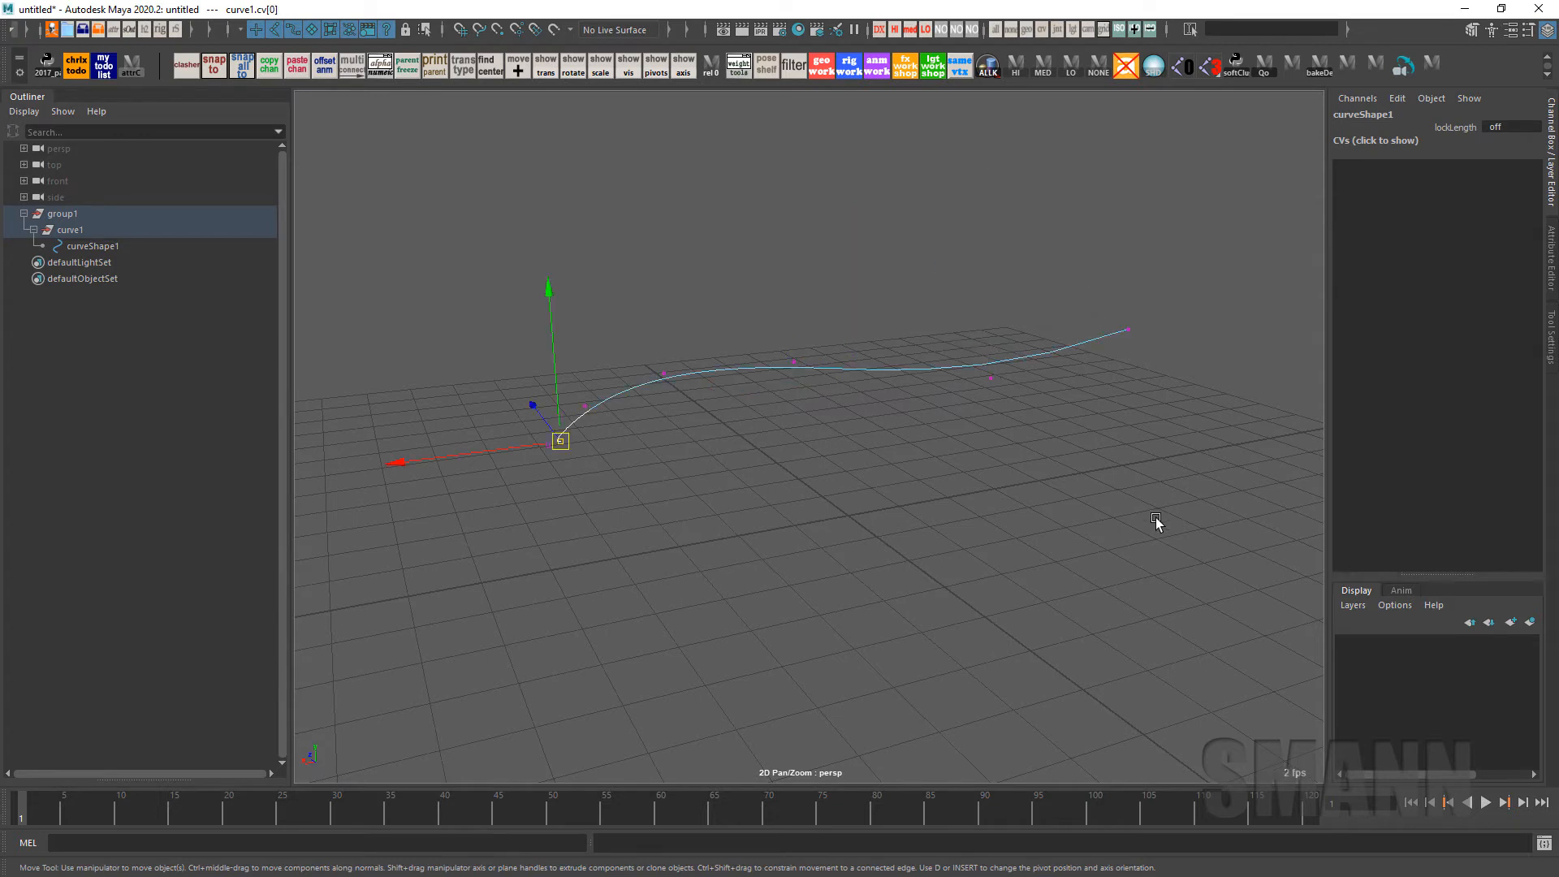
key("l")
left_click_drag(565, 446, 1080, 529)
left_click(1032, 495)
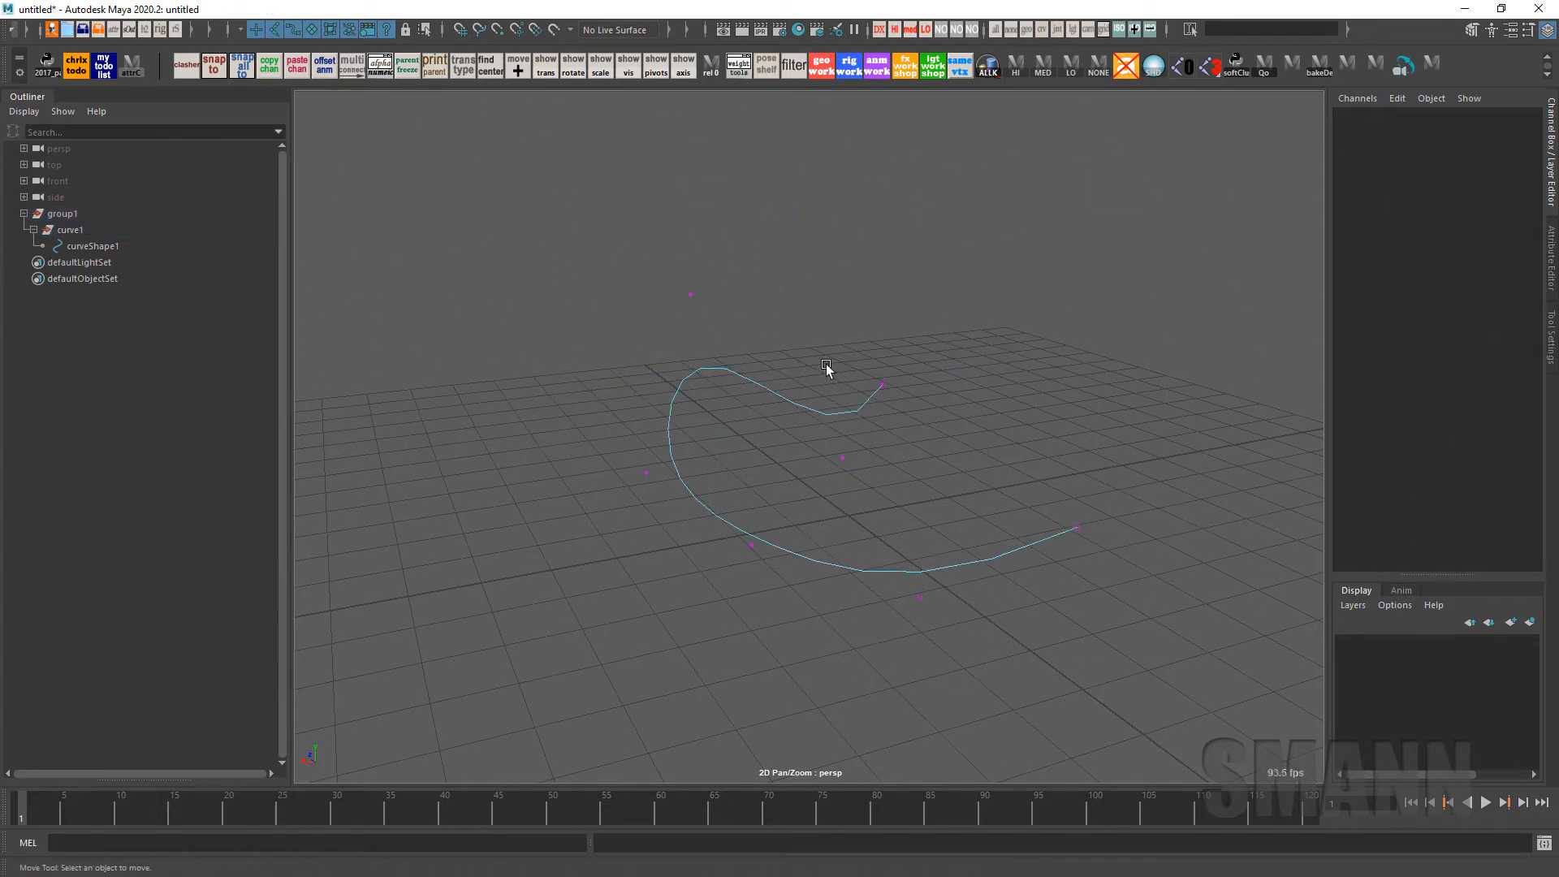
Select all CVs of curve1 and create a separate cluster on each one
left_click_drag(826, 362, 1001, 434)
right_click_drag(979, 258, 759, 243, "ctrl")
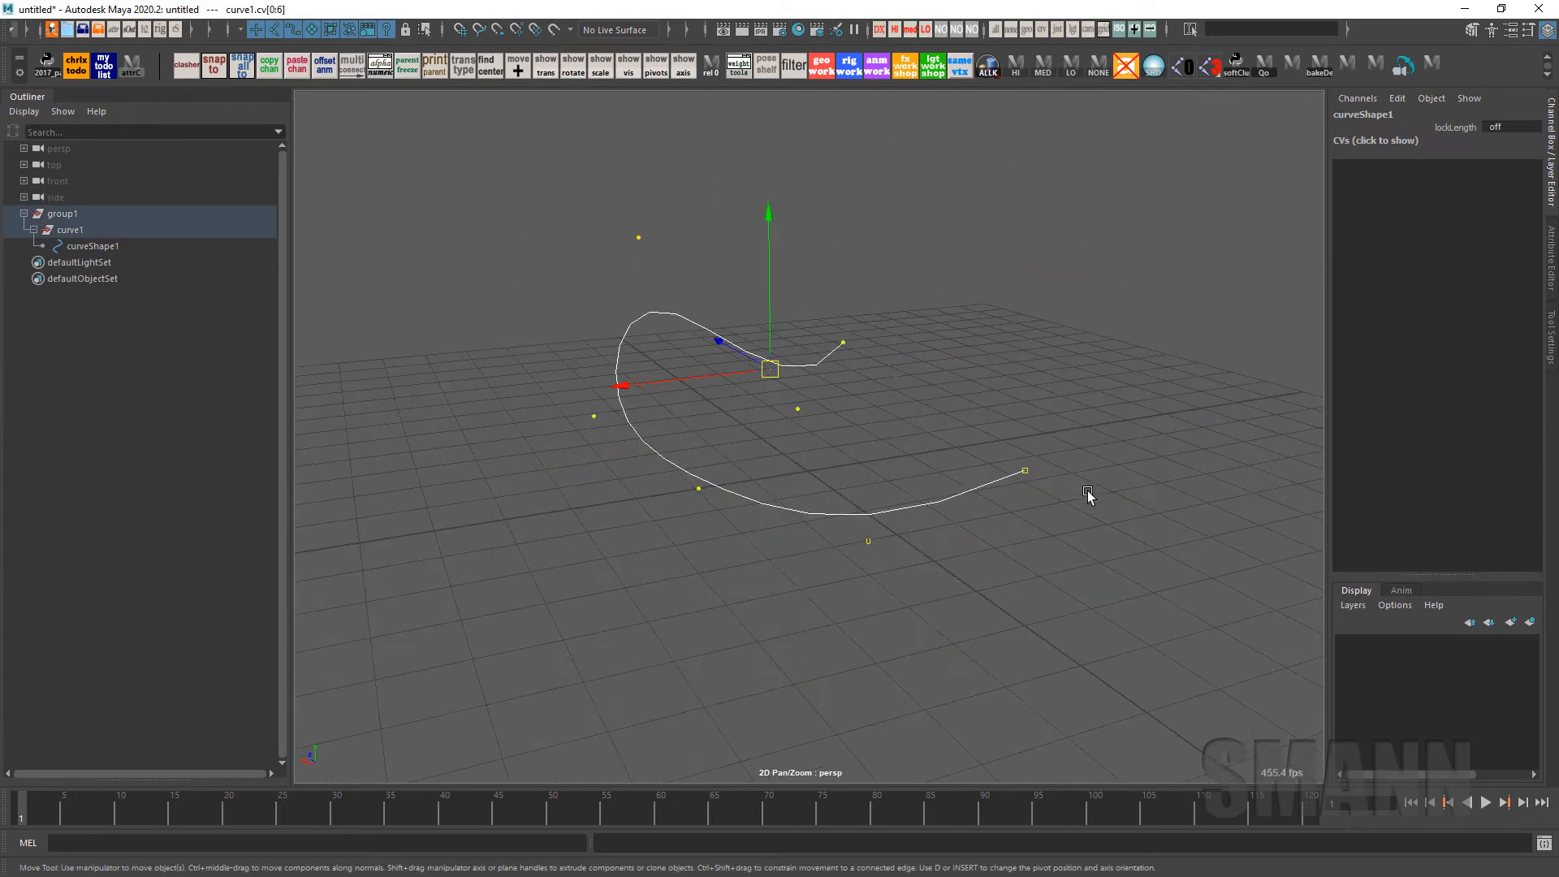
key("ctrl+z")
right_click_drag(1048, 268, 1162, 278, "ctrl")
key("ctrl+z")
left_click_drag(1173, 432, 1040, 233, "alt")
left_click_drag(1114, 300, 947, 346, "alt")
left_click(947, 346)
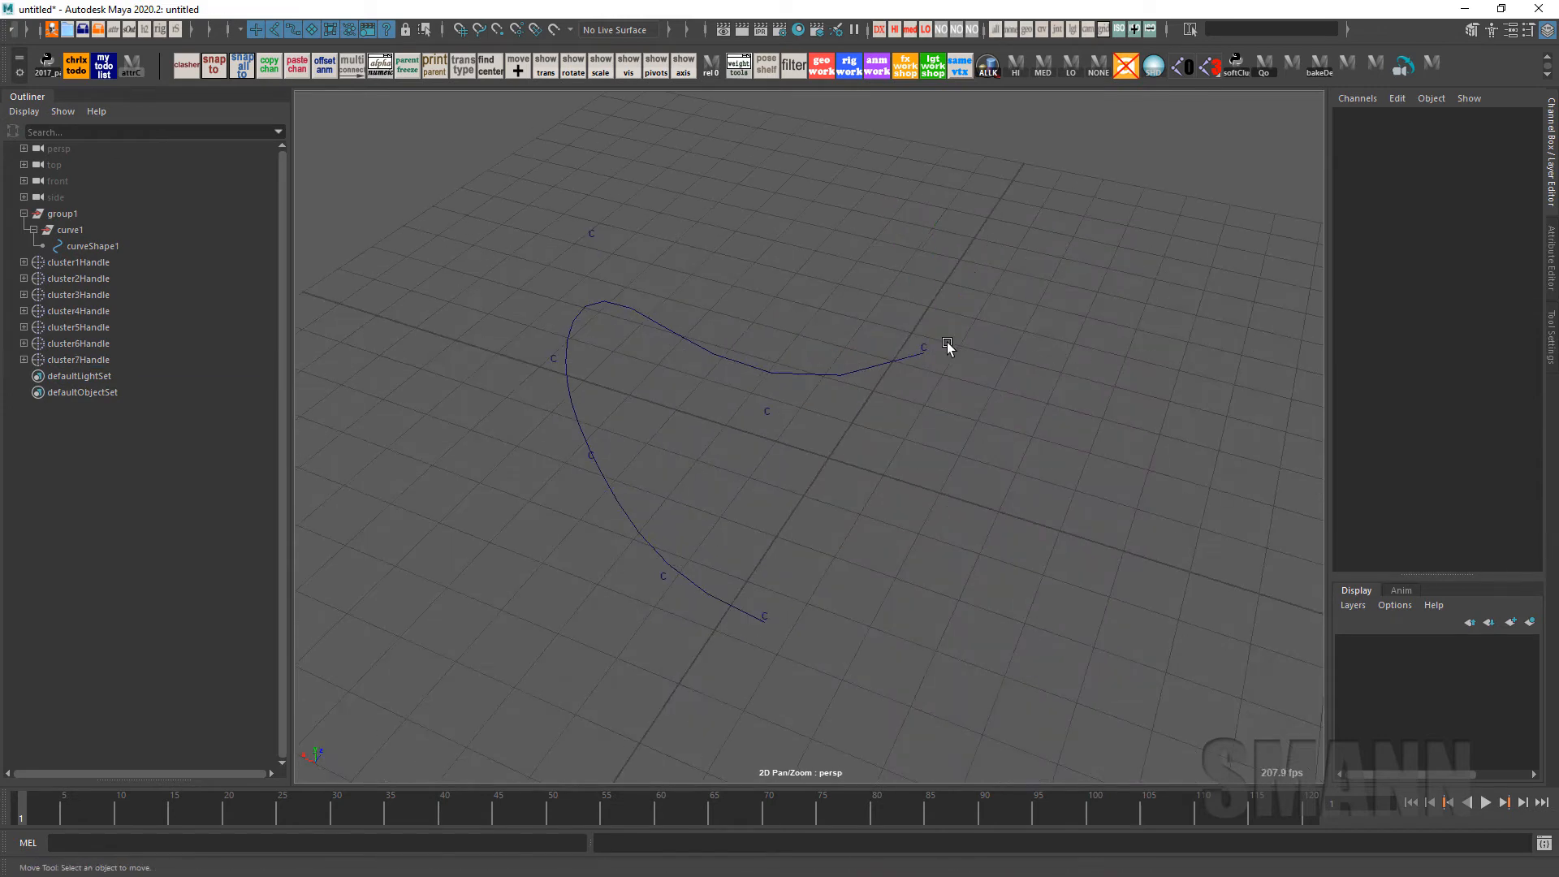
Try moving cluster5Handle to test how it deforms the curve, and undo the move
left_click(592, 236)
middle_click_drag(858, 382, 732, 393)
key("ctrl+z")
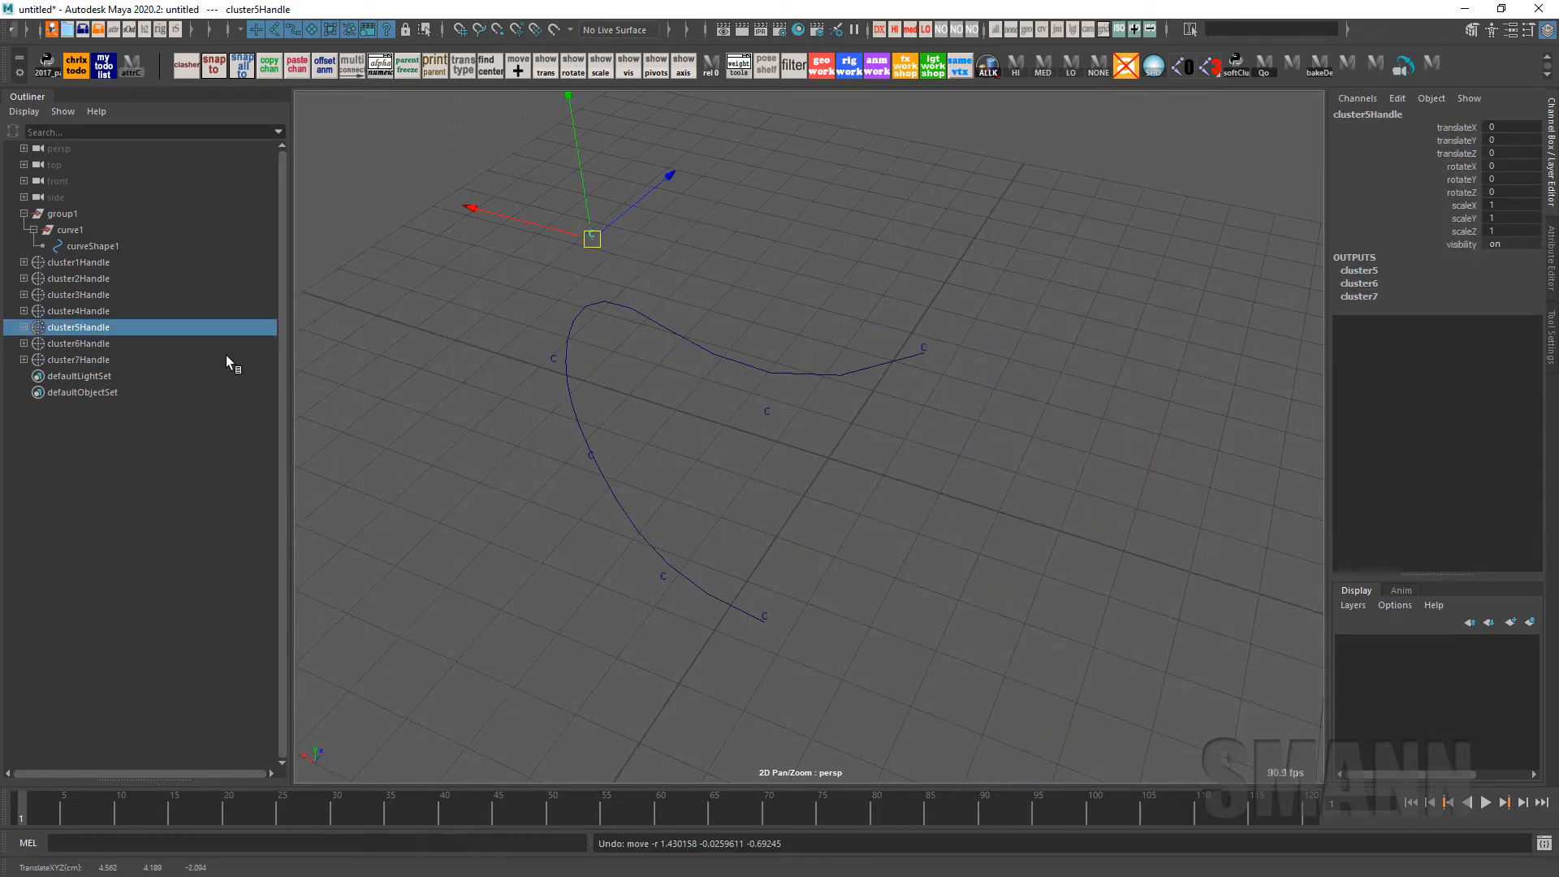
Delete all seven cluster handles, cluster1Handle to cluster7Handle
left_click_drag(79, 261, 81, 359)
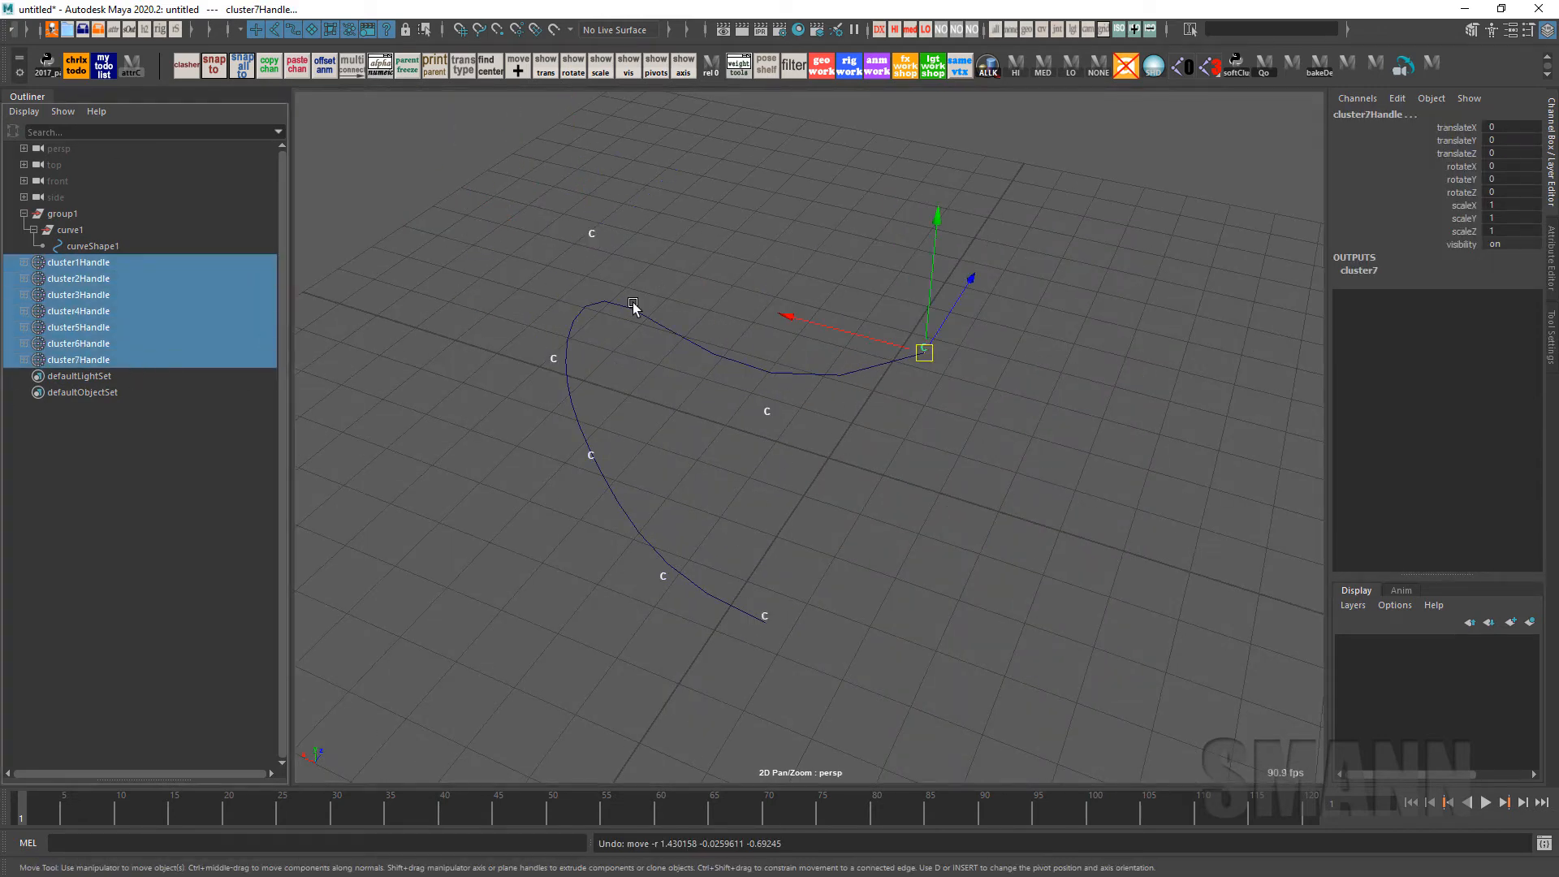
key("Delete")
left_click(772, 373)
Duplicate group1 with the regular Duplicate command and move the copy below the original
left_click_drag(940, 449, 682, 465, "alt")
left_click(63, 214)
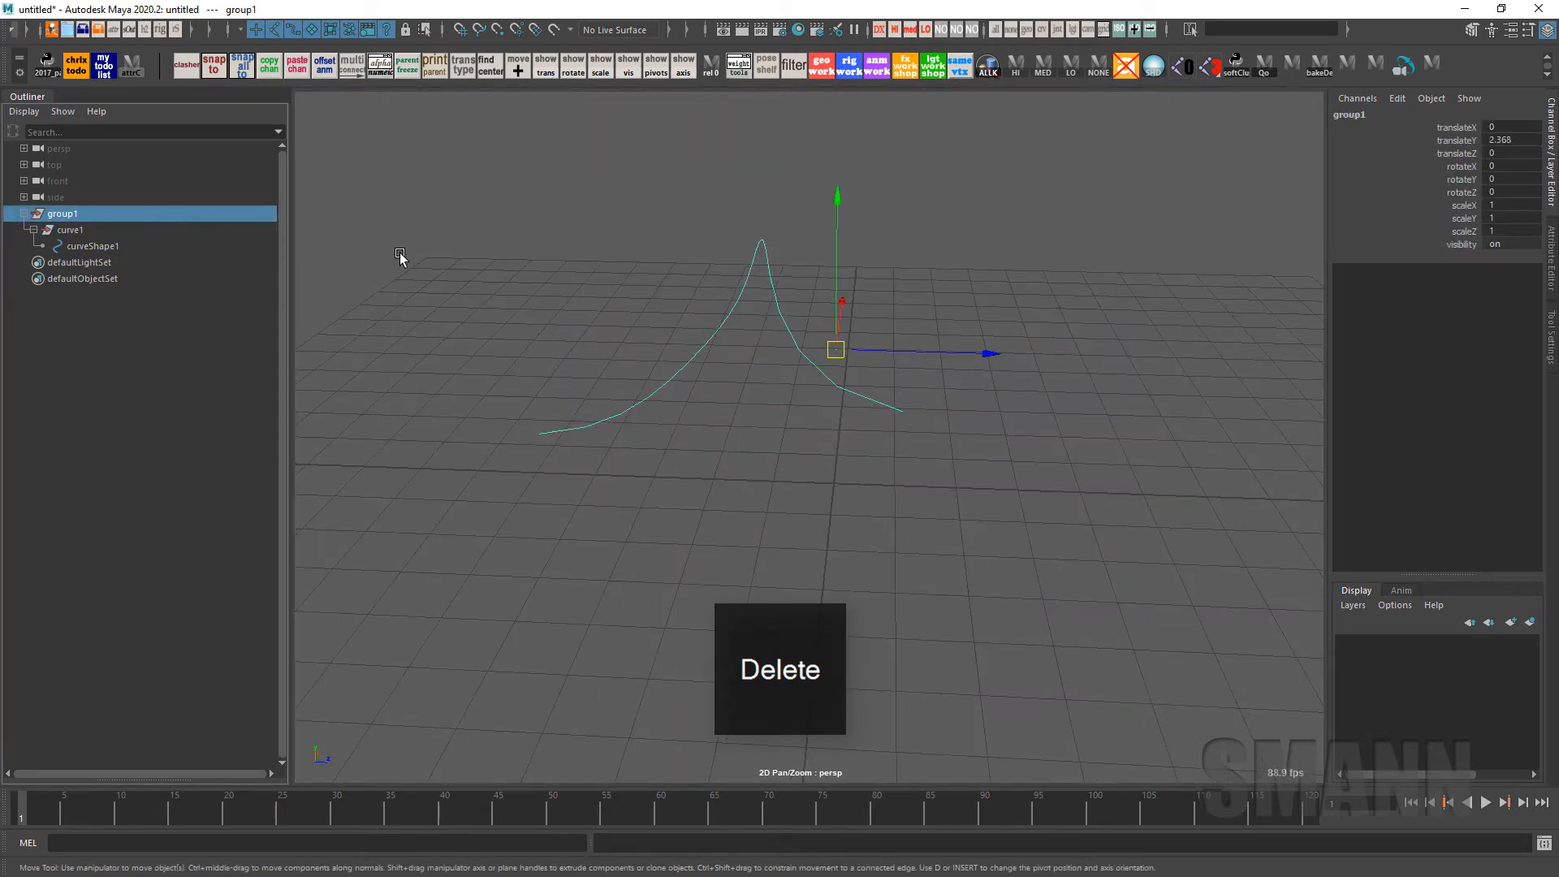
key("ctrl+d")
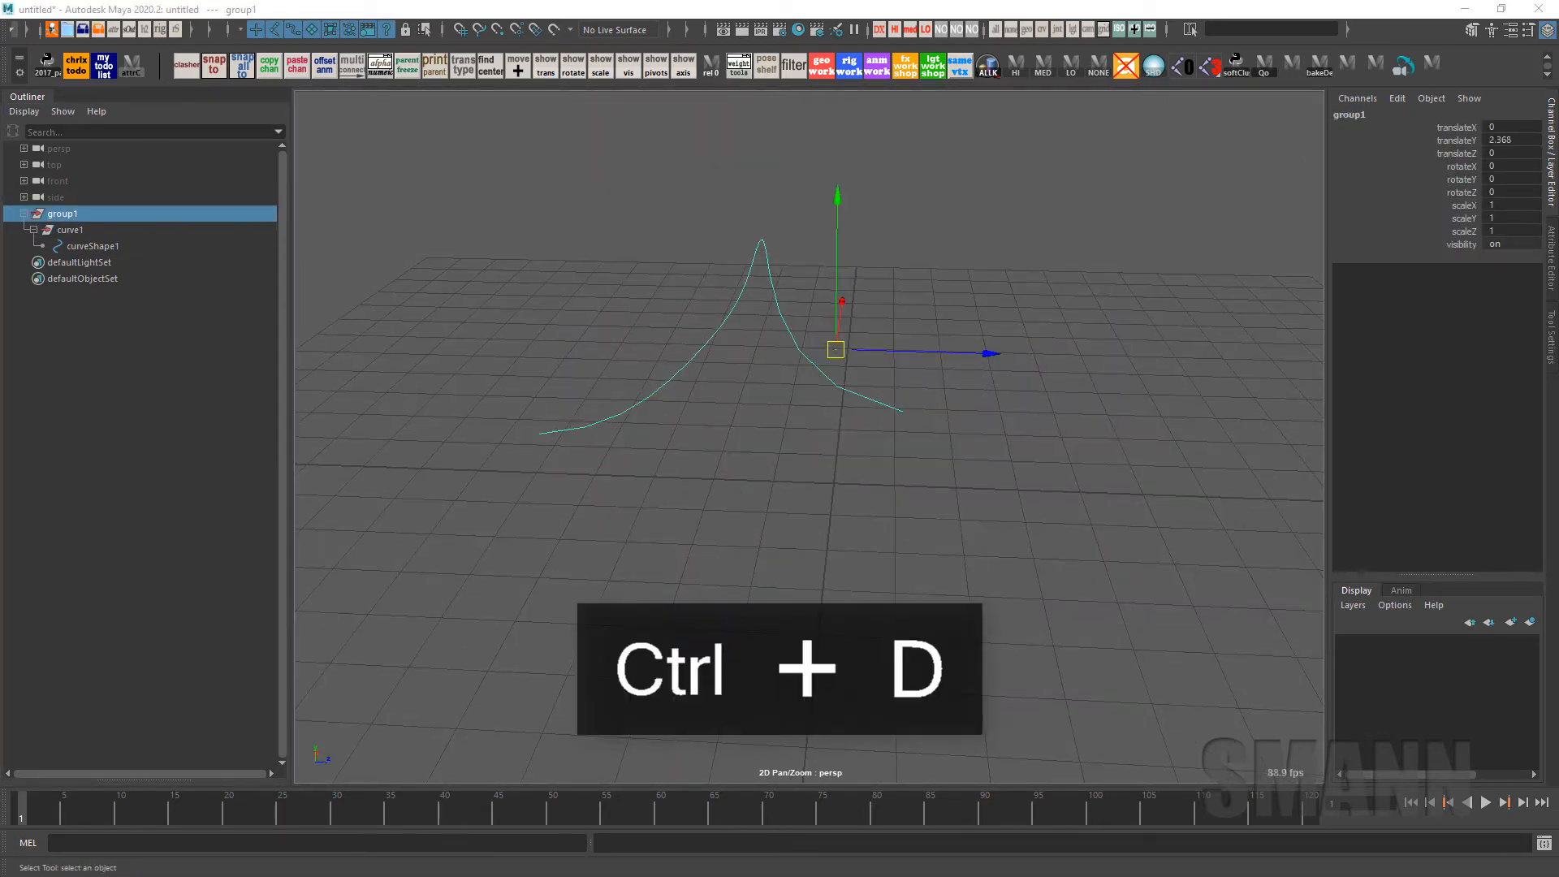
left_click_drag(940, 436, 986, 403, "alt")
key("ctrl+d")
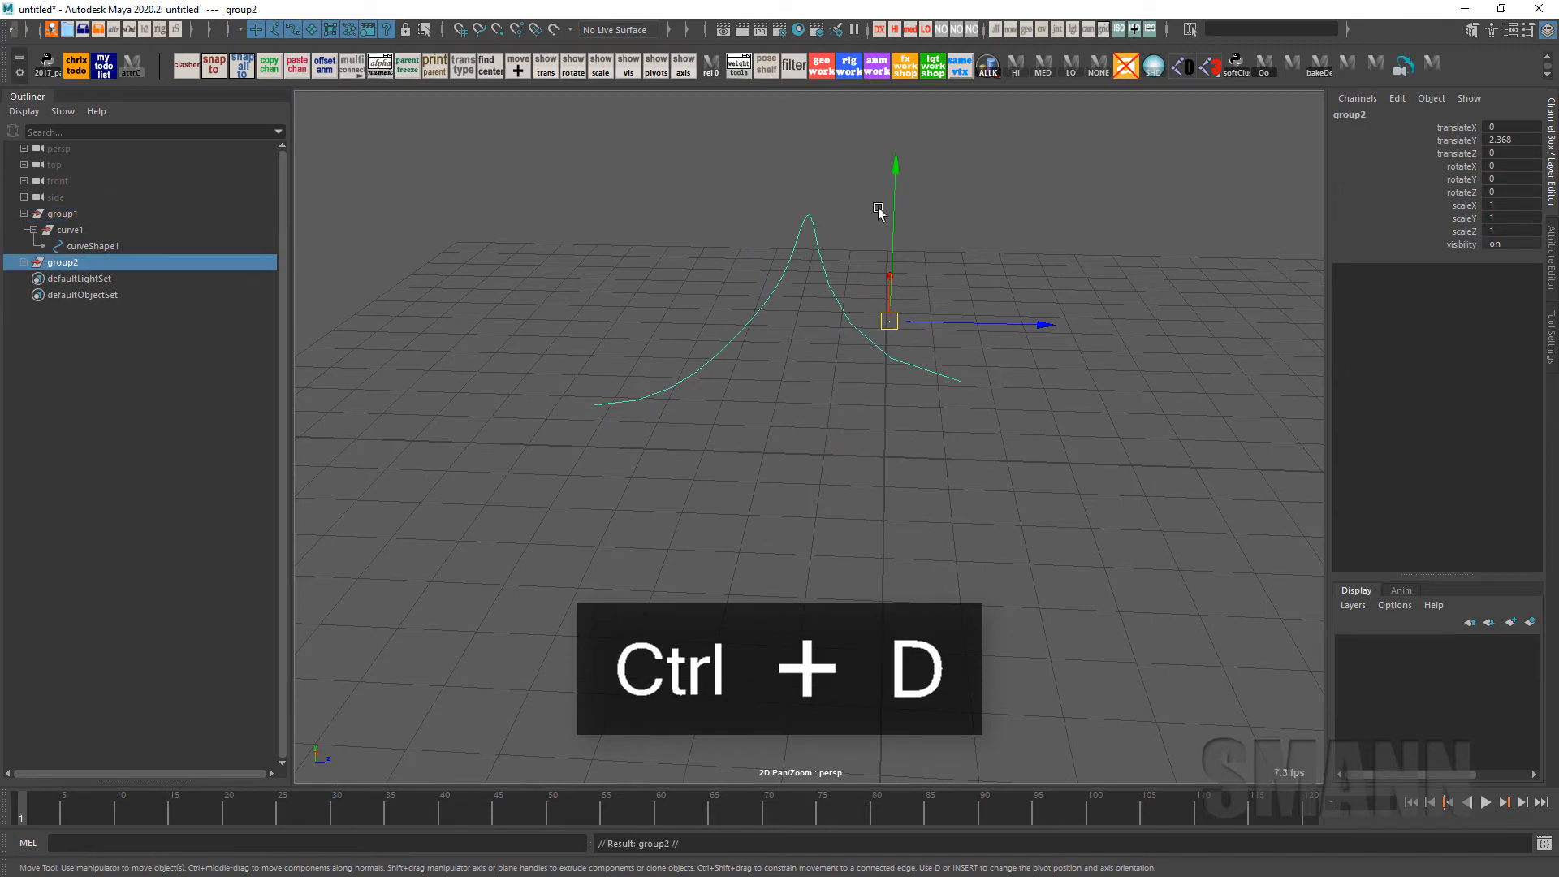
left_click_drag(895, 173, 1065, 360)
left_click(1136, 396)
Expand group2 to compare its shape name with group1's, and select the upper curve1
left_click_drag(850, 234, 1099, 564)
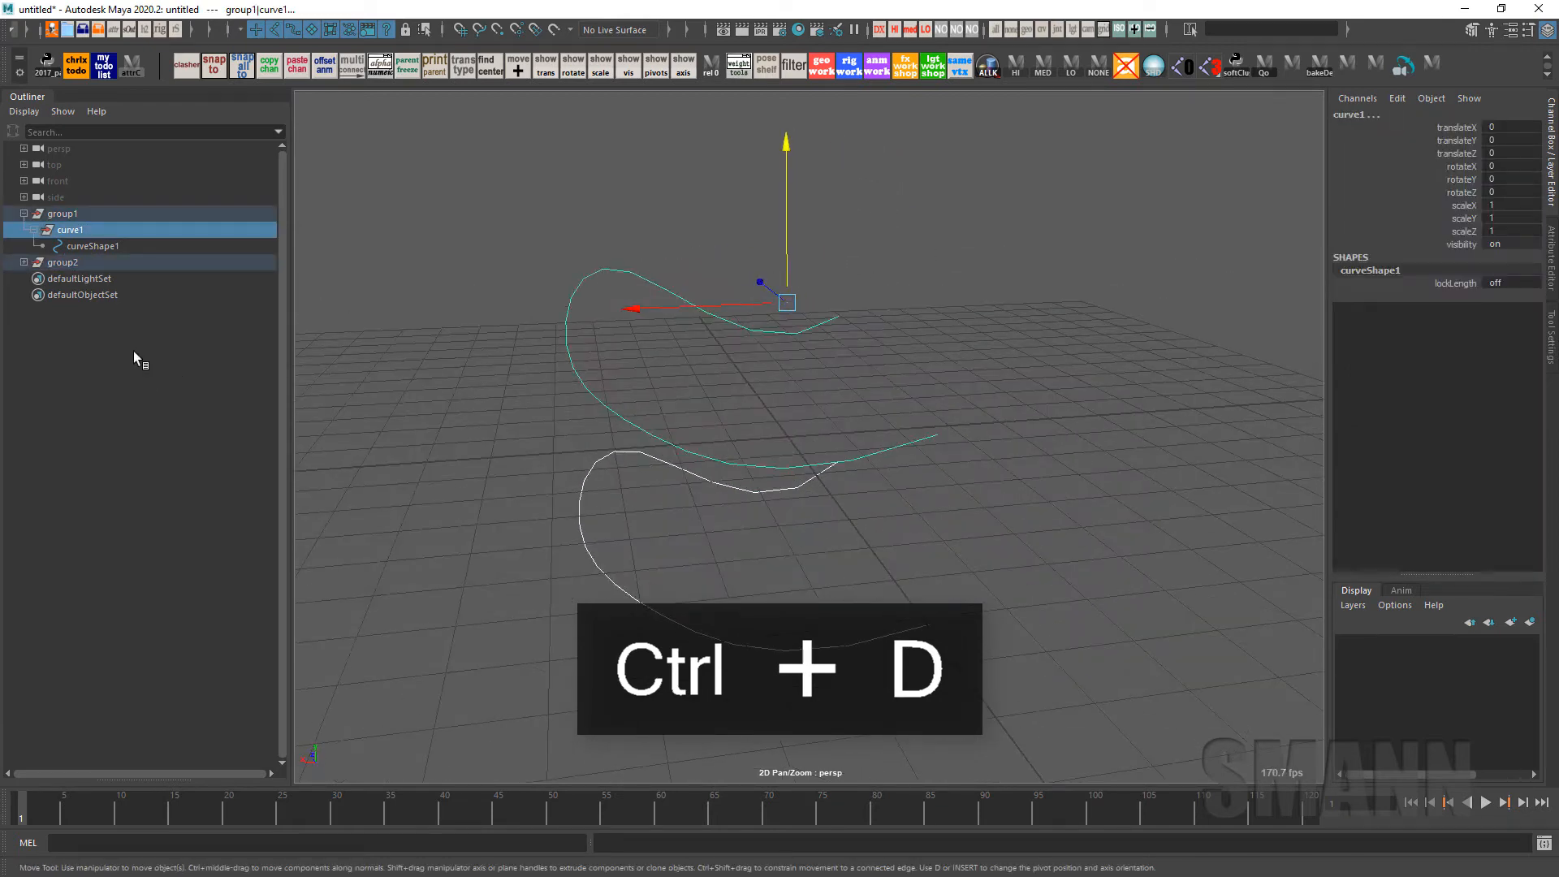
left_click(24, 261, "shift")
left_click(136, 246)
left_click(133, 294)
left_click(134, 246)
left_click(1021, 264)
left_click(918, 441)
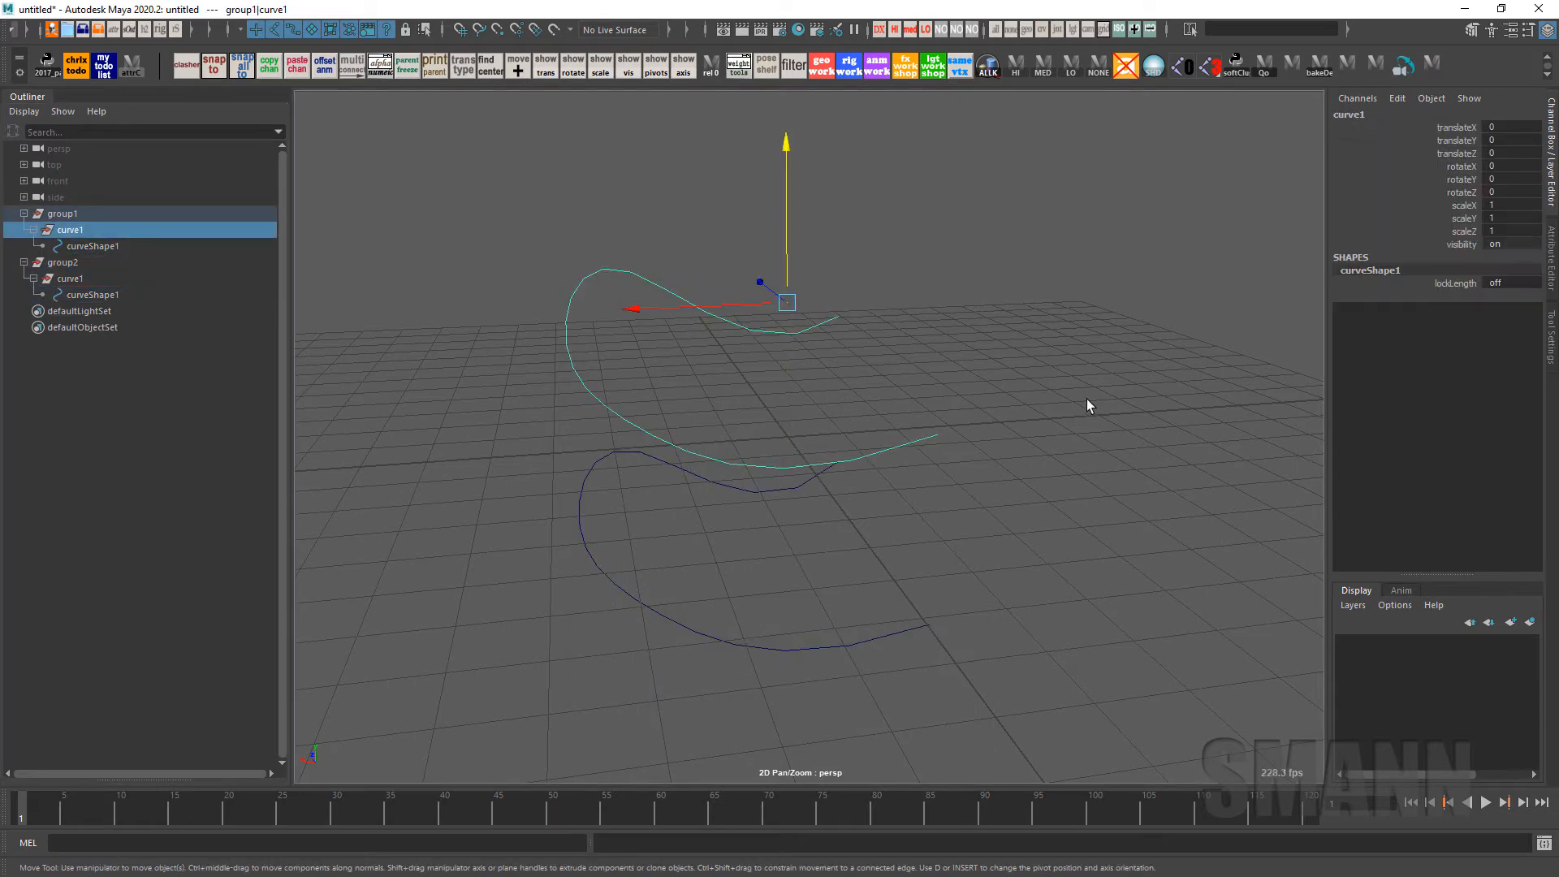
Select the end CV of the upper curve in group1 and try to convert it to a cluster
left_click_drag(1086, 399, 986, 392, "alt")
right_click_drag(1134, 358, 950, 368)
left_click_drag(990, 363, 1131, 483)
left_click_drag(1074, 312, 1124, 298, "alt")
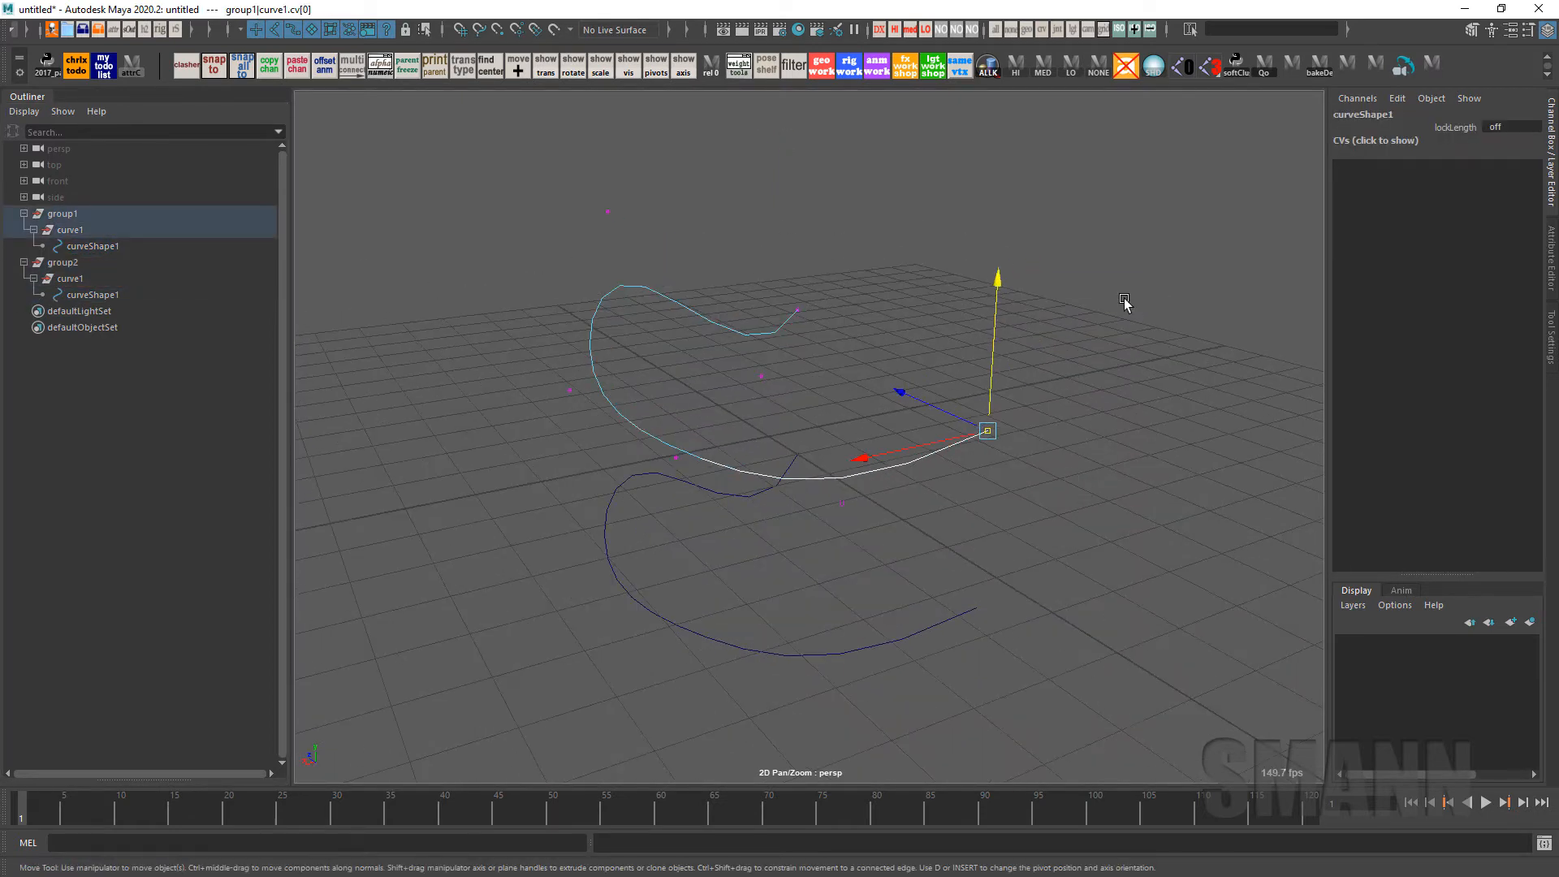
right_click(1124, 299)
right_click_drag(1124, 299, 1211, 300, "ctrl")
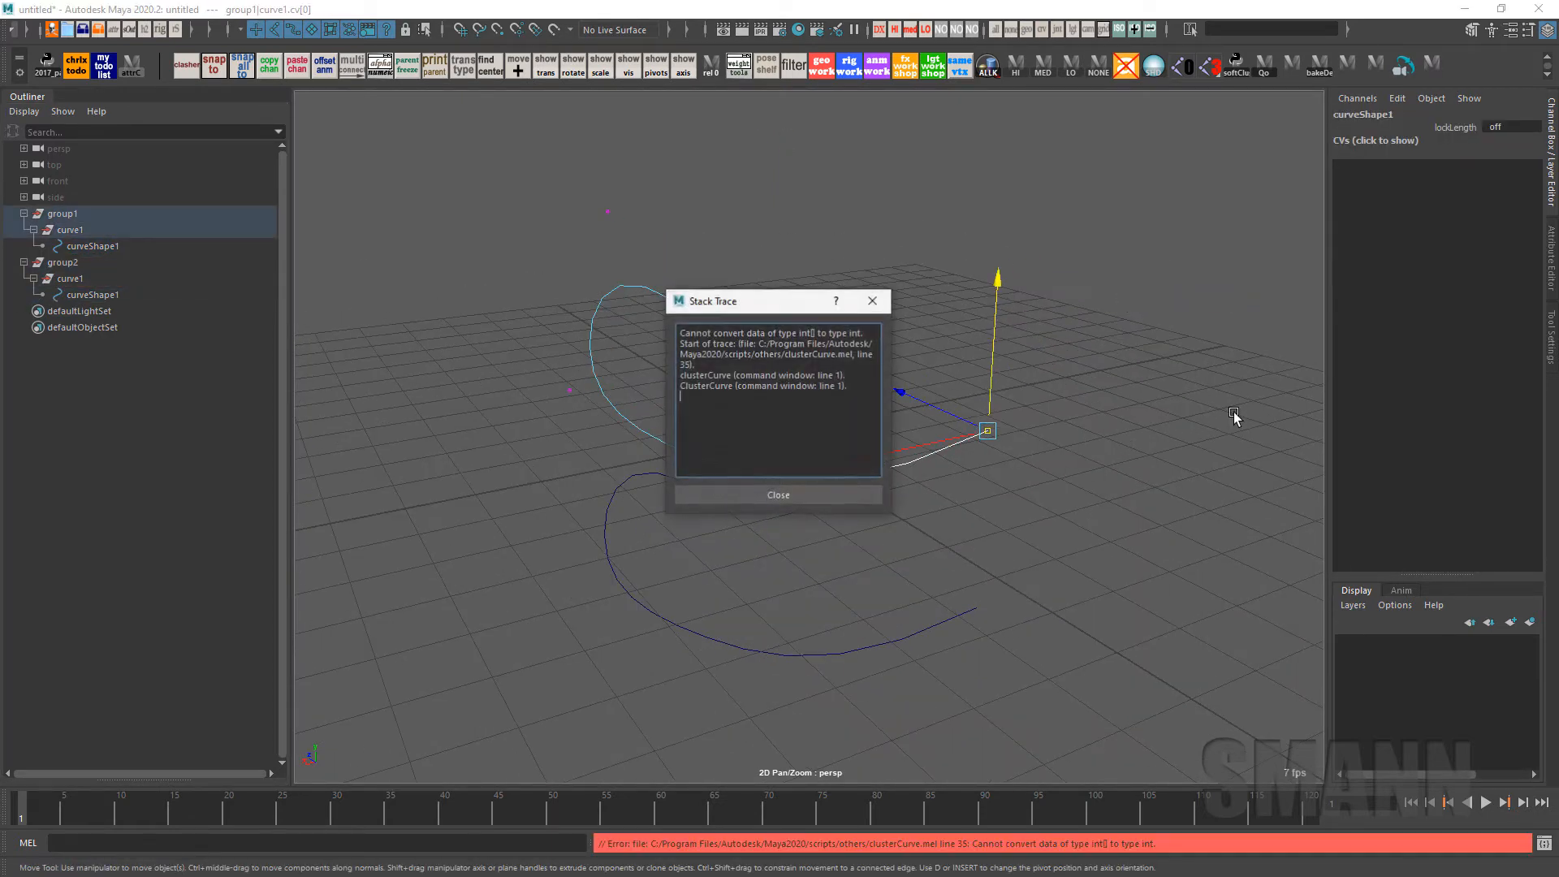
left_click(811, 497)
Try the To Last CV selection on the upper curve and dismiss the stack trace
mouse_move(1172, 374)
right_mouse_down("ctrl")
mouse_move(1170, 418)
mouse_move(1150, 422)
right_mouse_up("ctrl")
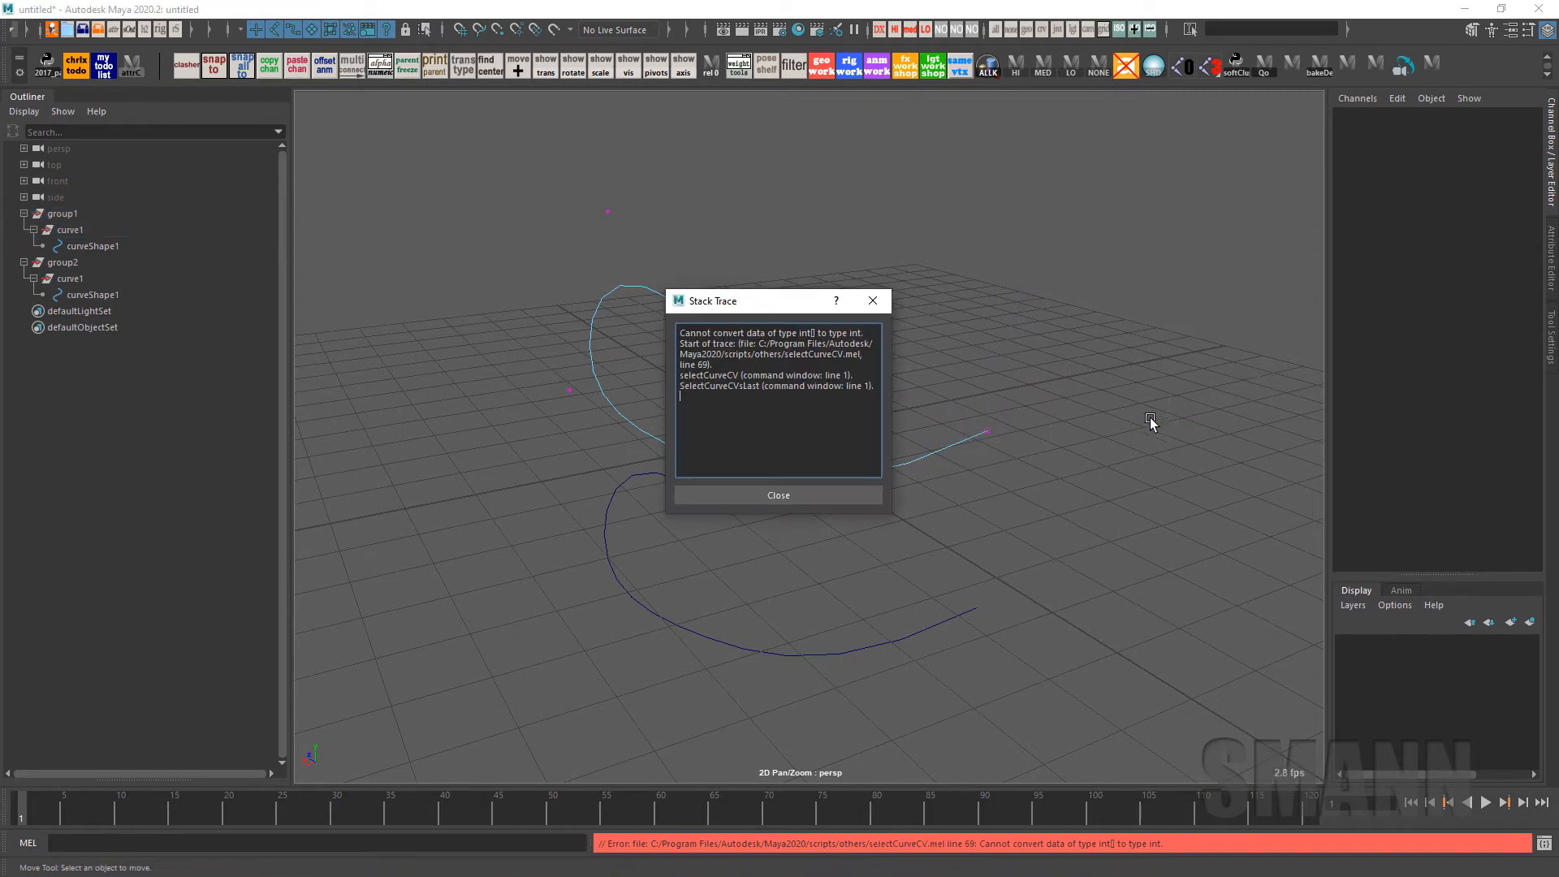
left_click(811, 495)
right_click(1156, 446, "shift")
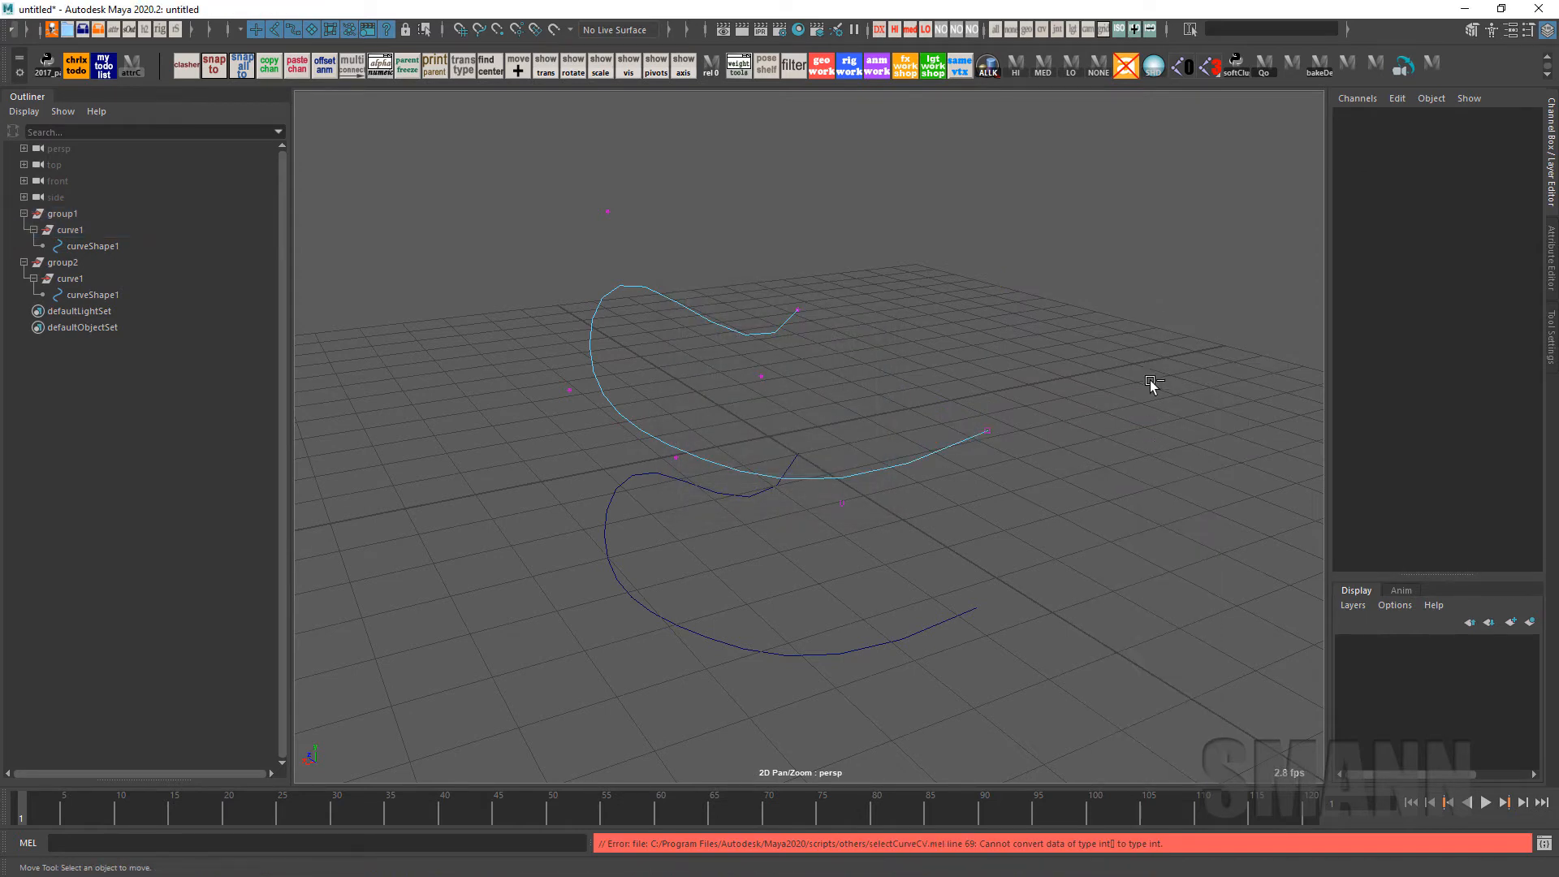
Pick the end curve point of the upper curve, try the To First CV selection, and undo it
right_click_drag(1150, 286, 1160, 496)
left_click_drag(1160, 495, 1088, 452, "alt")
left_click_drag(913, 370, 1025, 476)
right_click(1120, 448, "ctrl")
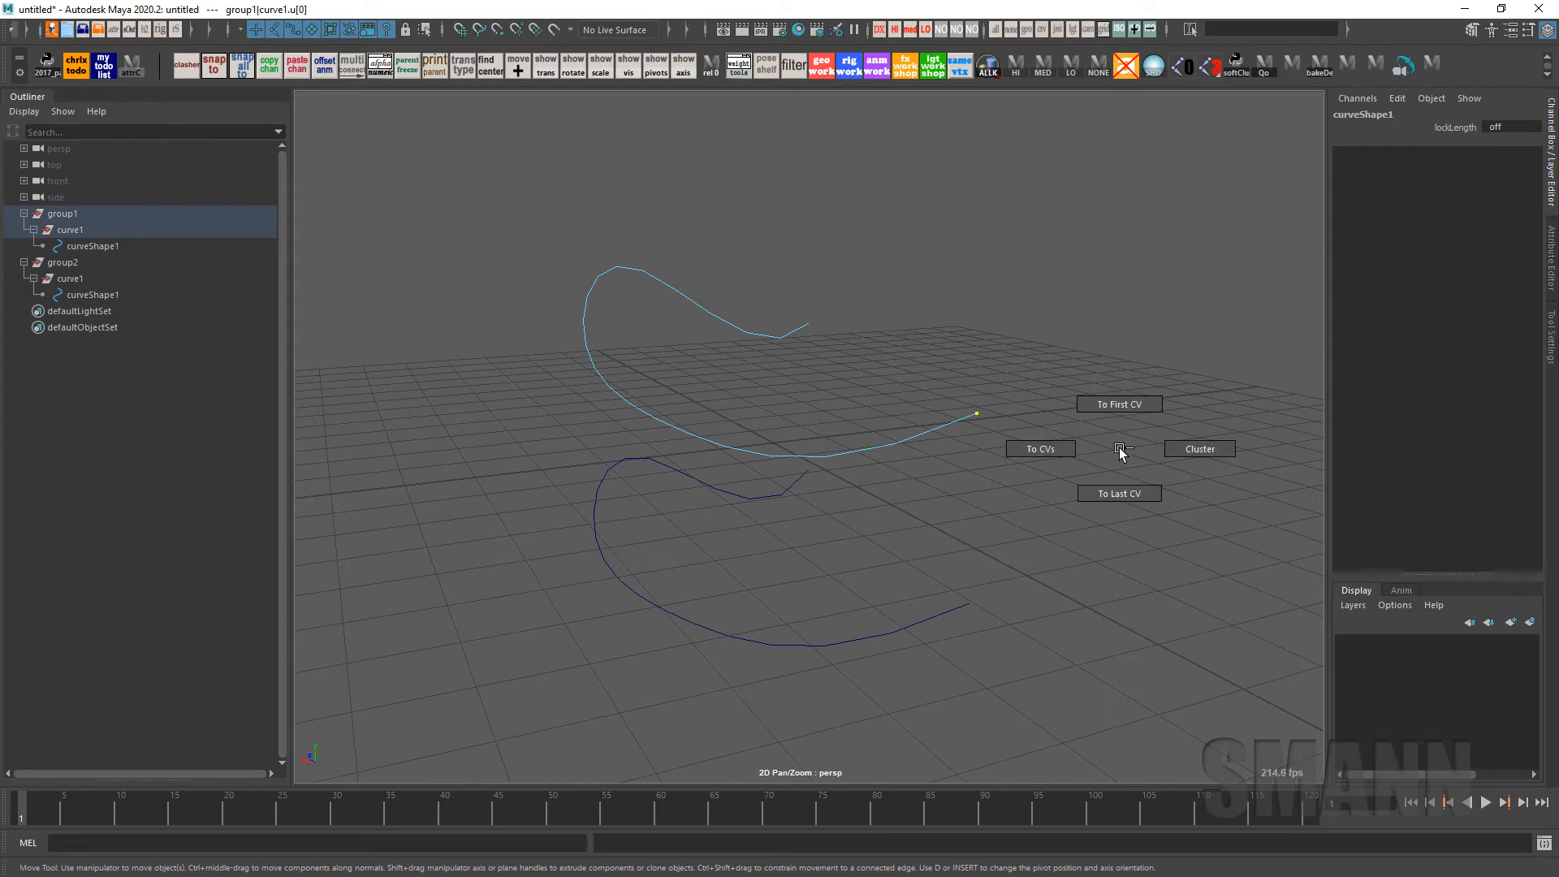
right_click_drag(1119, 447, 1121, 394, "ctrl")
key("ctrl+z")
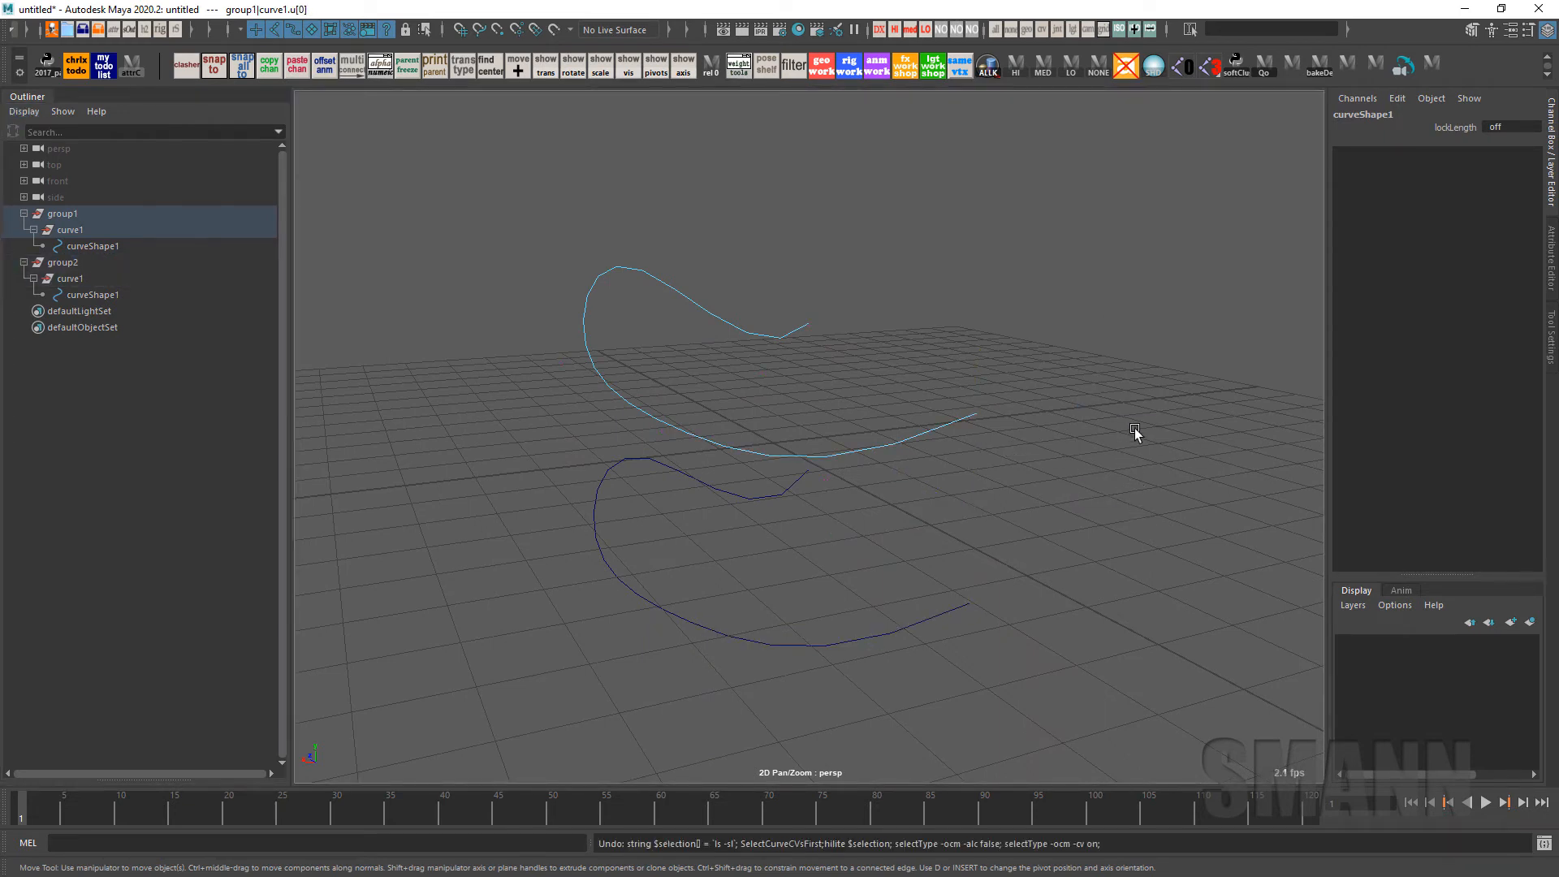
Switch to component mode and try the To CVs and To Last CV selections from the upper curve's end CV
key("F8")
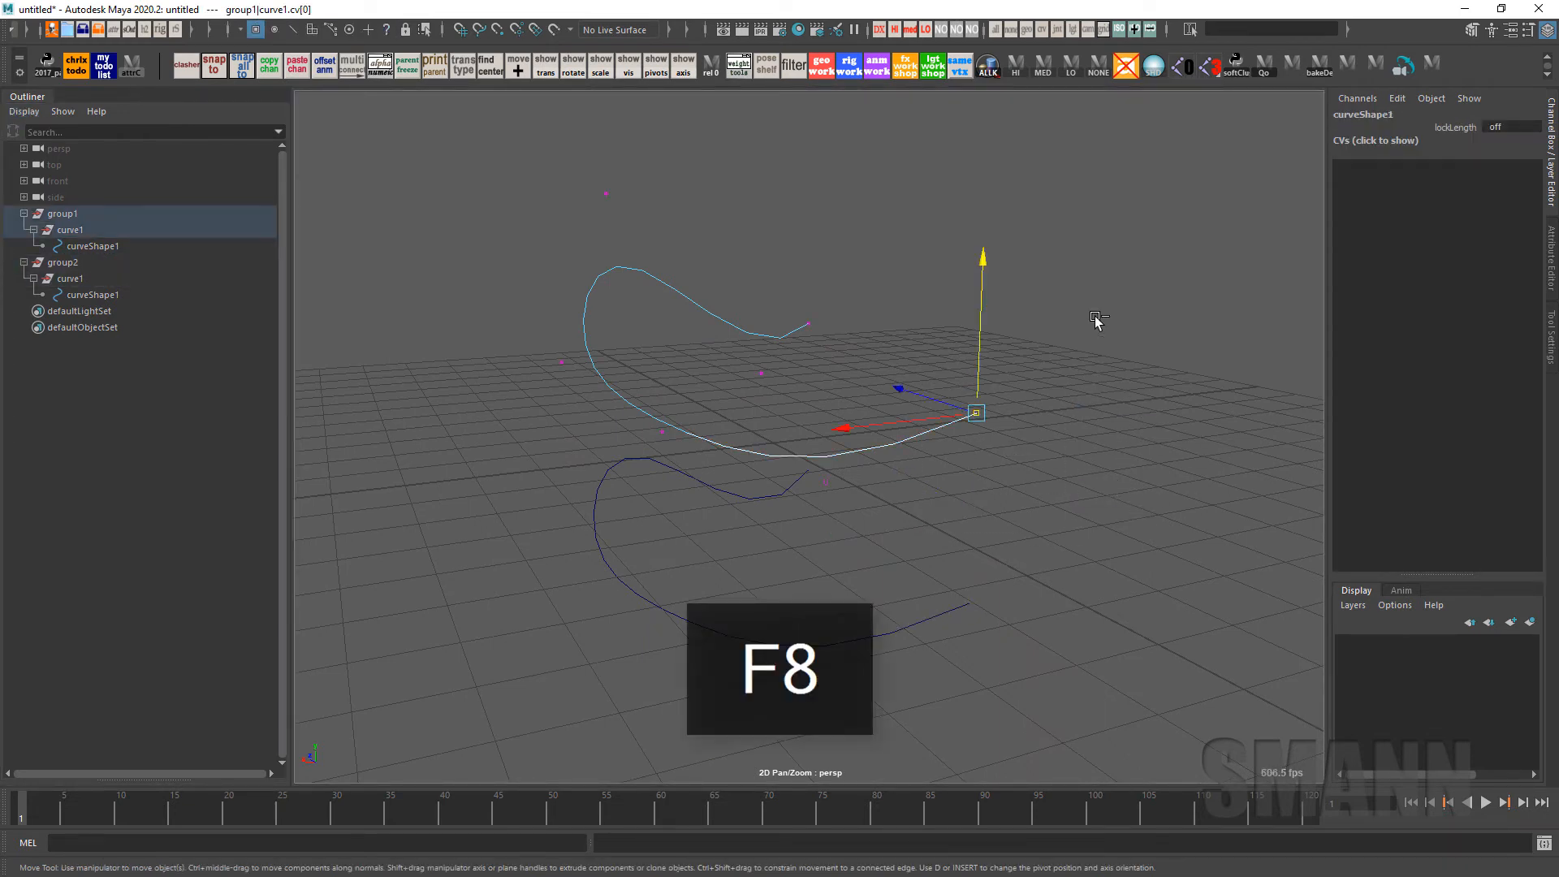
right_click_drag(1096, 321, 1048, 297, "ctrl")
left_click(824, 503)
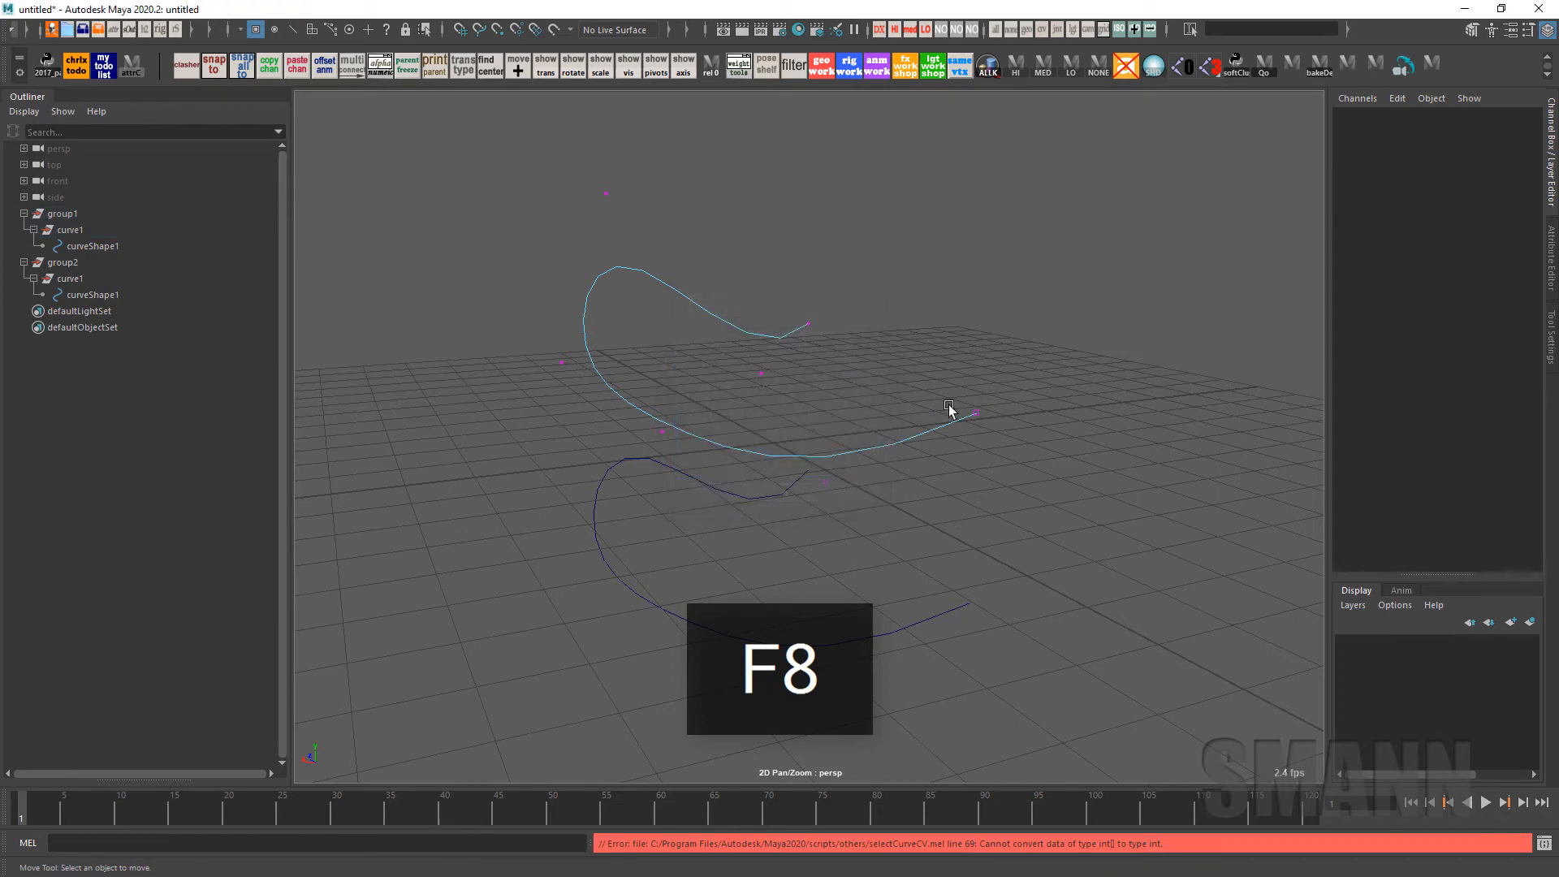
left_click(974, 412)
right_click_drag(1115, 390, 1115, 436, "ctrl")
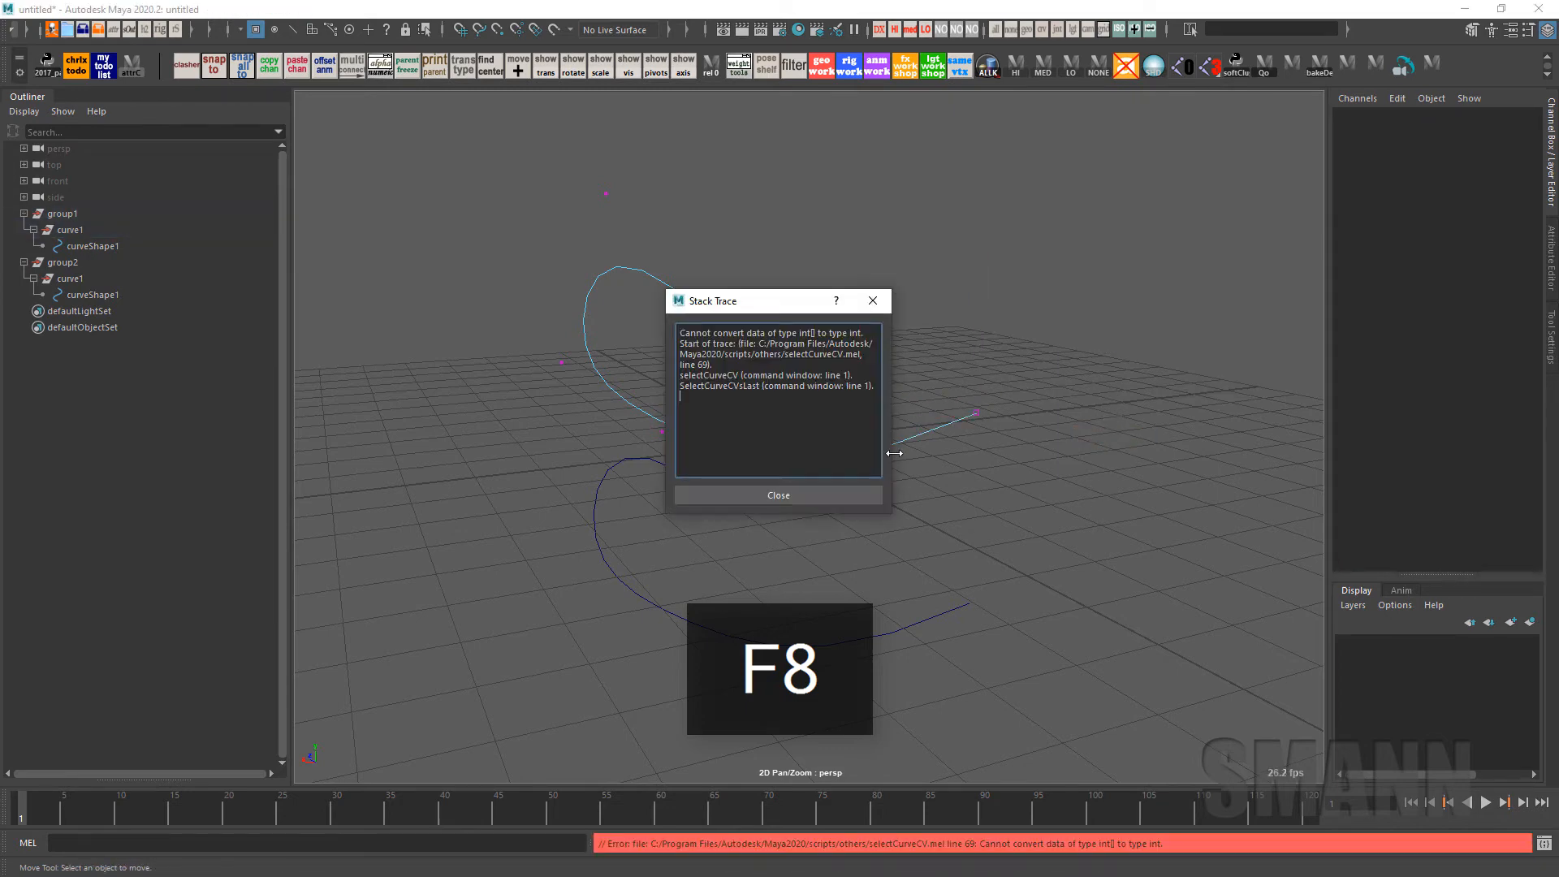
left_click(823, 491)
Try the To First CV selection from the upper curve's end CV
mouse_move(992, 372)
right_mouse_down()
mouse_move(1021, 369)
mouse_move(941, 382)
right_mouse_up()
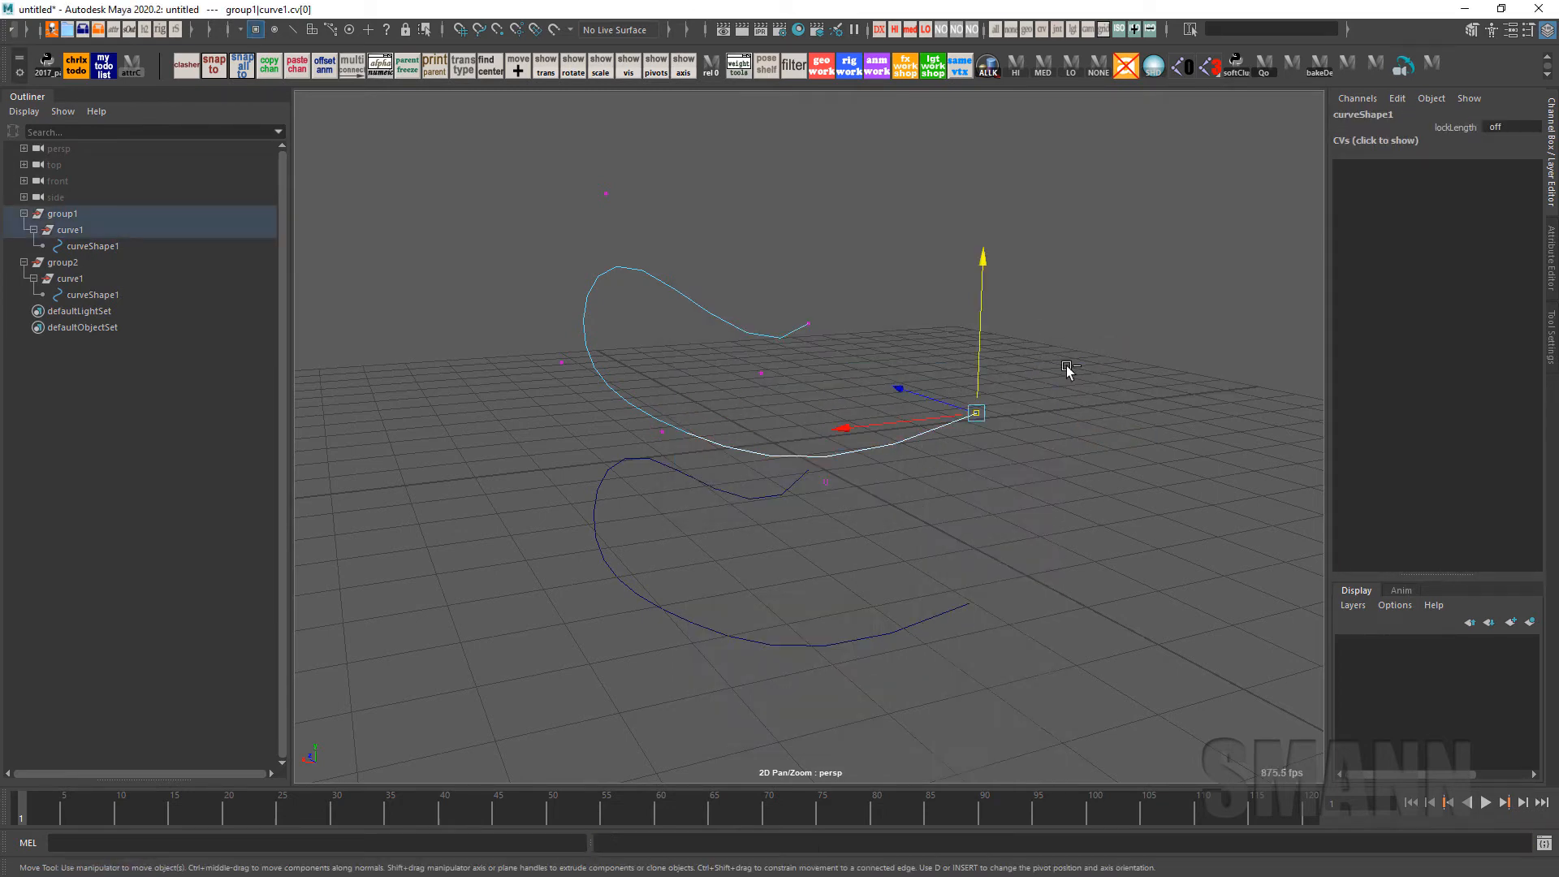
mouse_move(1058, 362)
right_mouse_down("ctrl")
mouse_move(1148, 363)
mouse_move(1089, 355)
mouse_move(1065, 22)
right_mouse_up("ctrl")
key("Return")
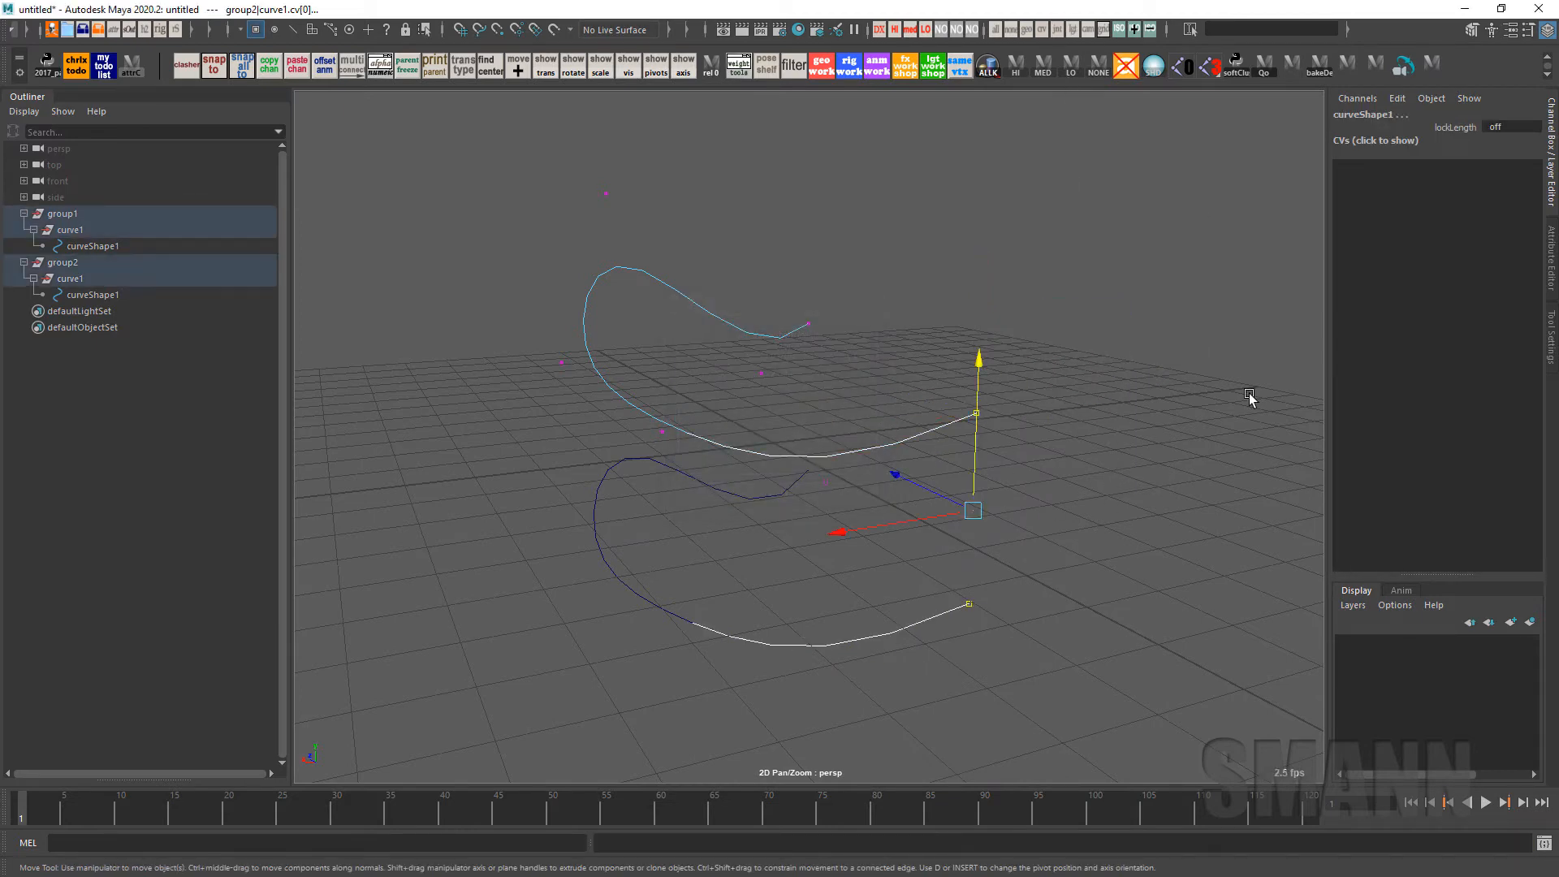
Try moving the selected end CVs of both curves together, and undo the moves
left_click_drag(1097, 533, 1229, 355, "alt")
key("ctrl+z")
left_click_drag(1159, 498, 977, 487, "alt")
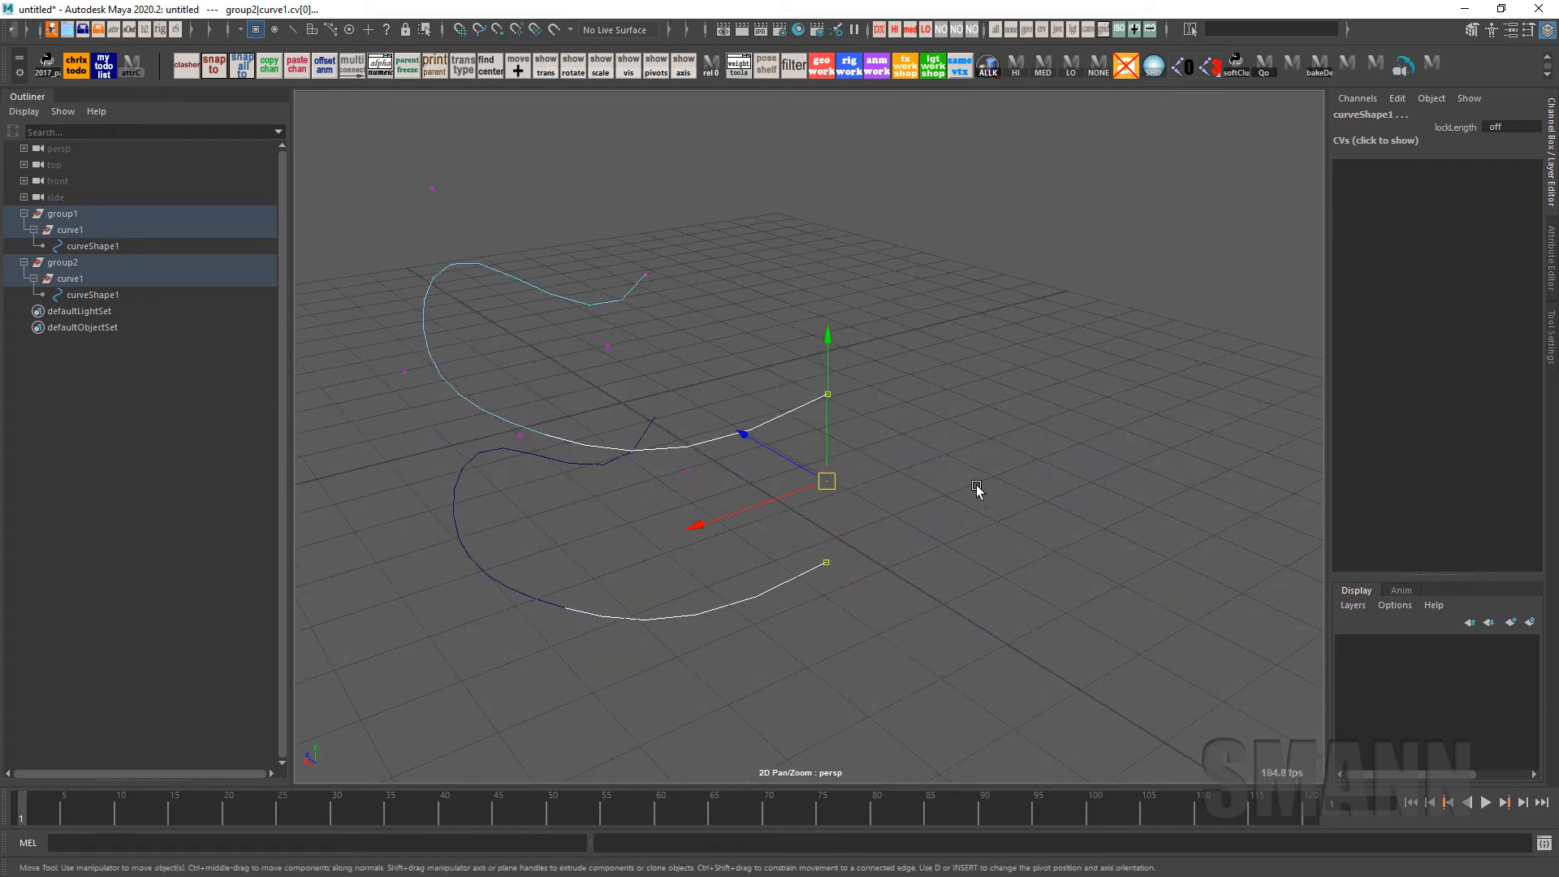
left_click_drag(829, 478, 1539, 352)
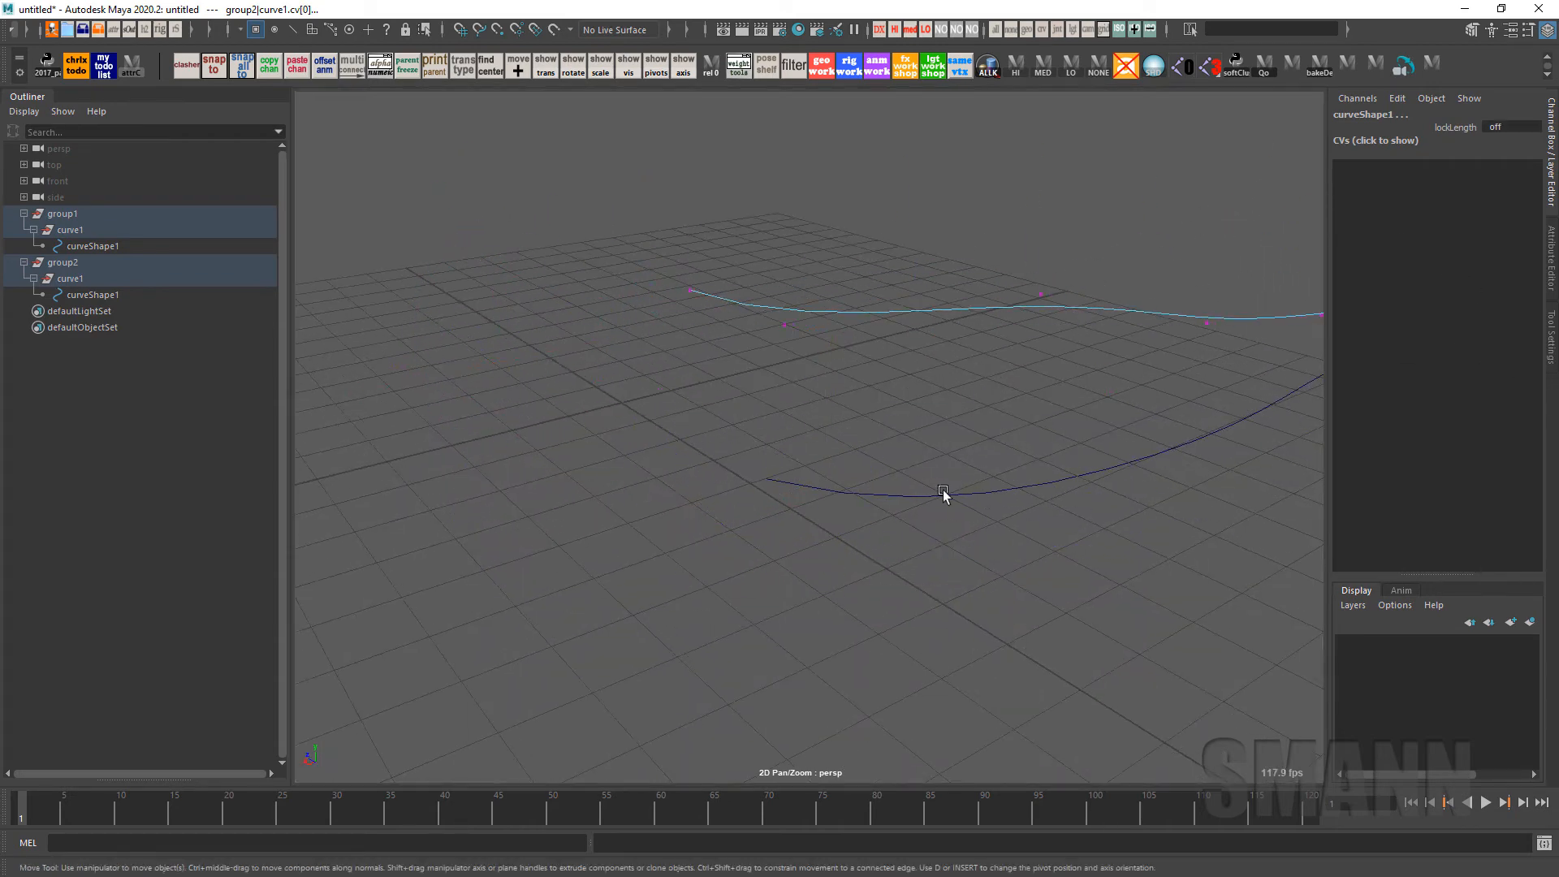
middle_click_drag(1114, 476, 813, 511, "alt")
left_click_drag(814, 514, 771, 473, "alt")
left_click_drag(1068, 393, 1160, 278)
key("ctrl+z")
left_click_drag(1018, 568, 950, 591, "alt")
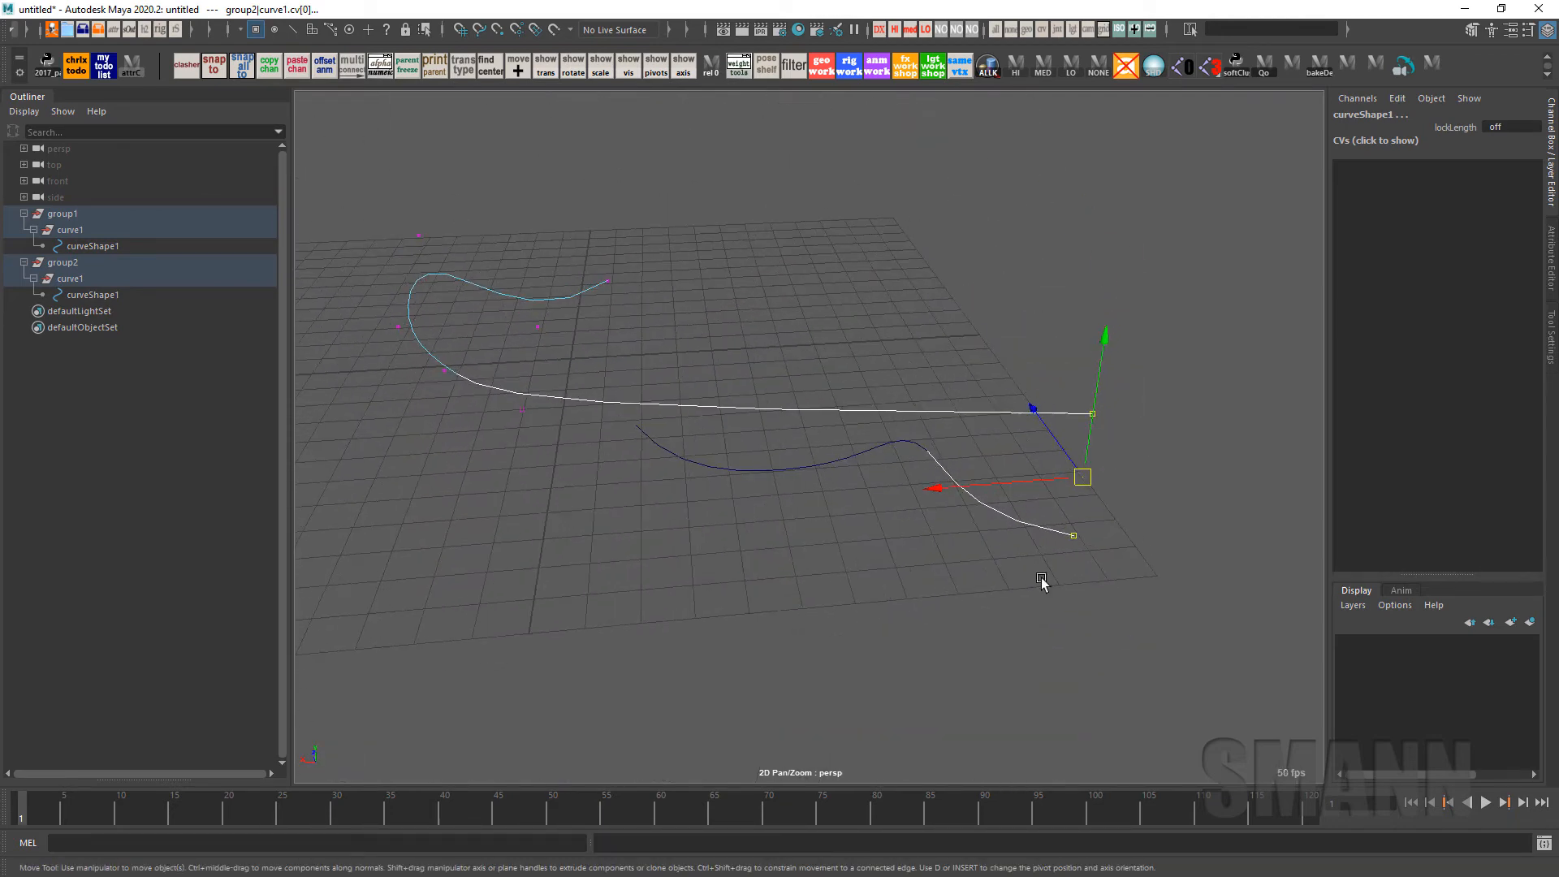
key("ctrl+z")
middle_click_drag(980, 519, 1035, 504, "alt")
Return to object mode and delete group2 with its duplicated curve
key("F8")
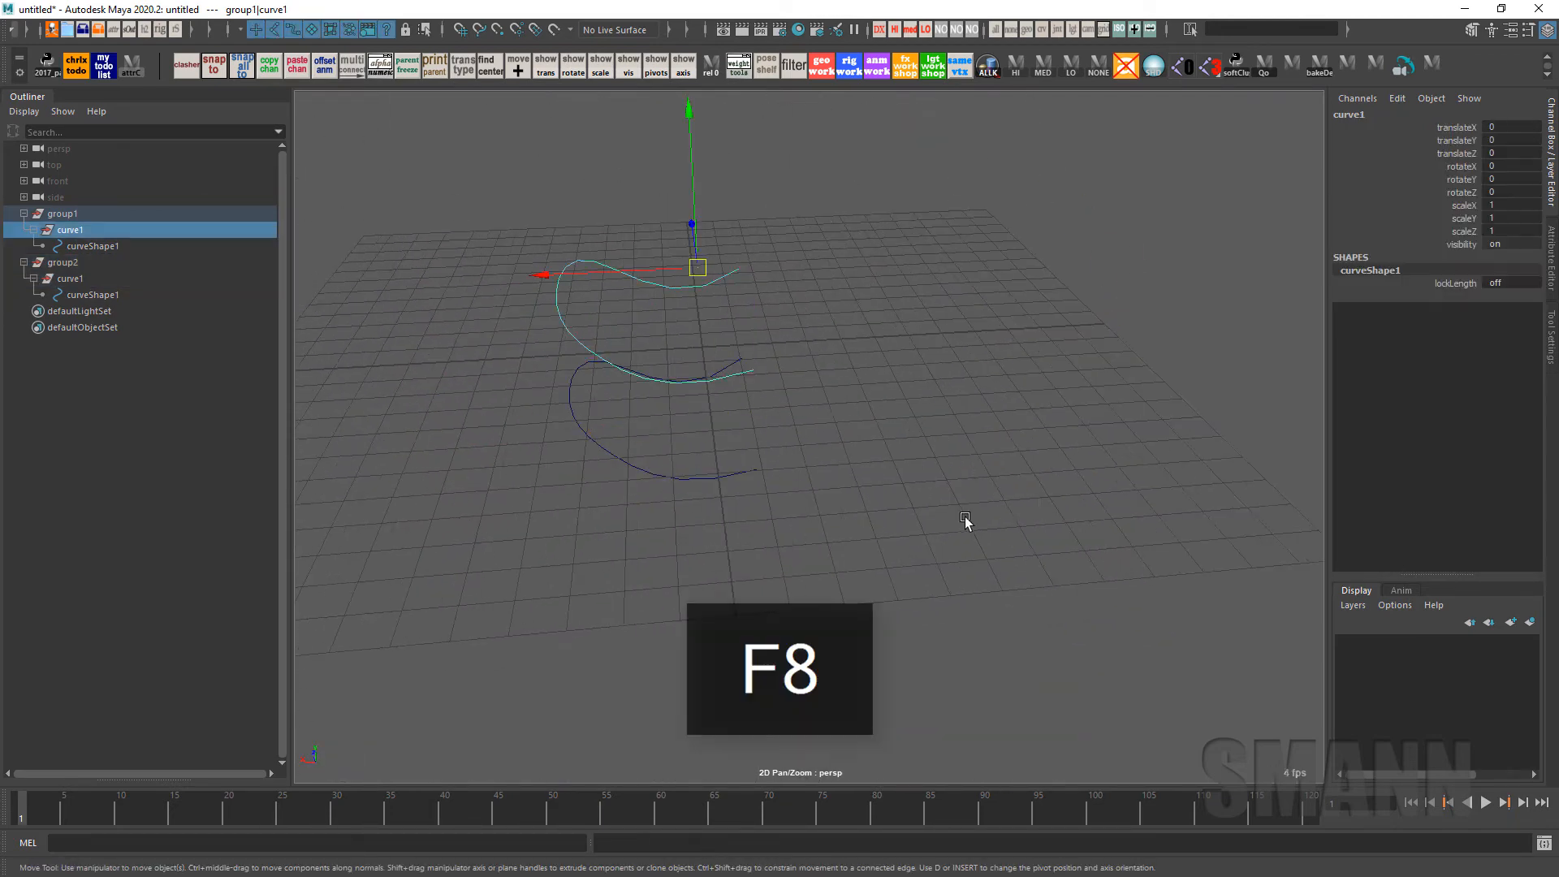
left_click(880, 510)
left_click_drag(879, 510, 975, 479, "alt")
left_click(141, 265)
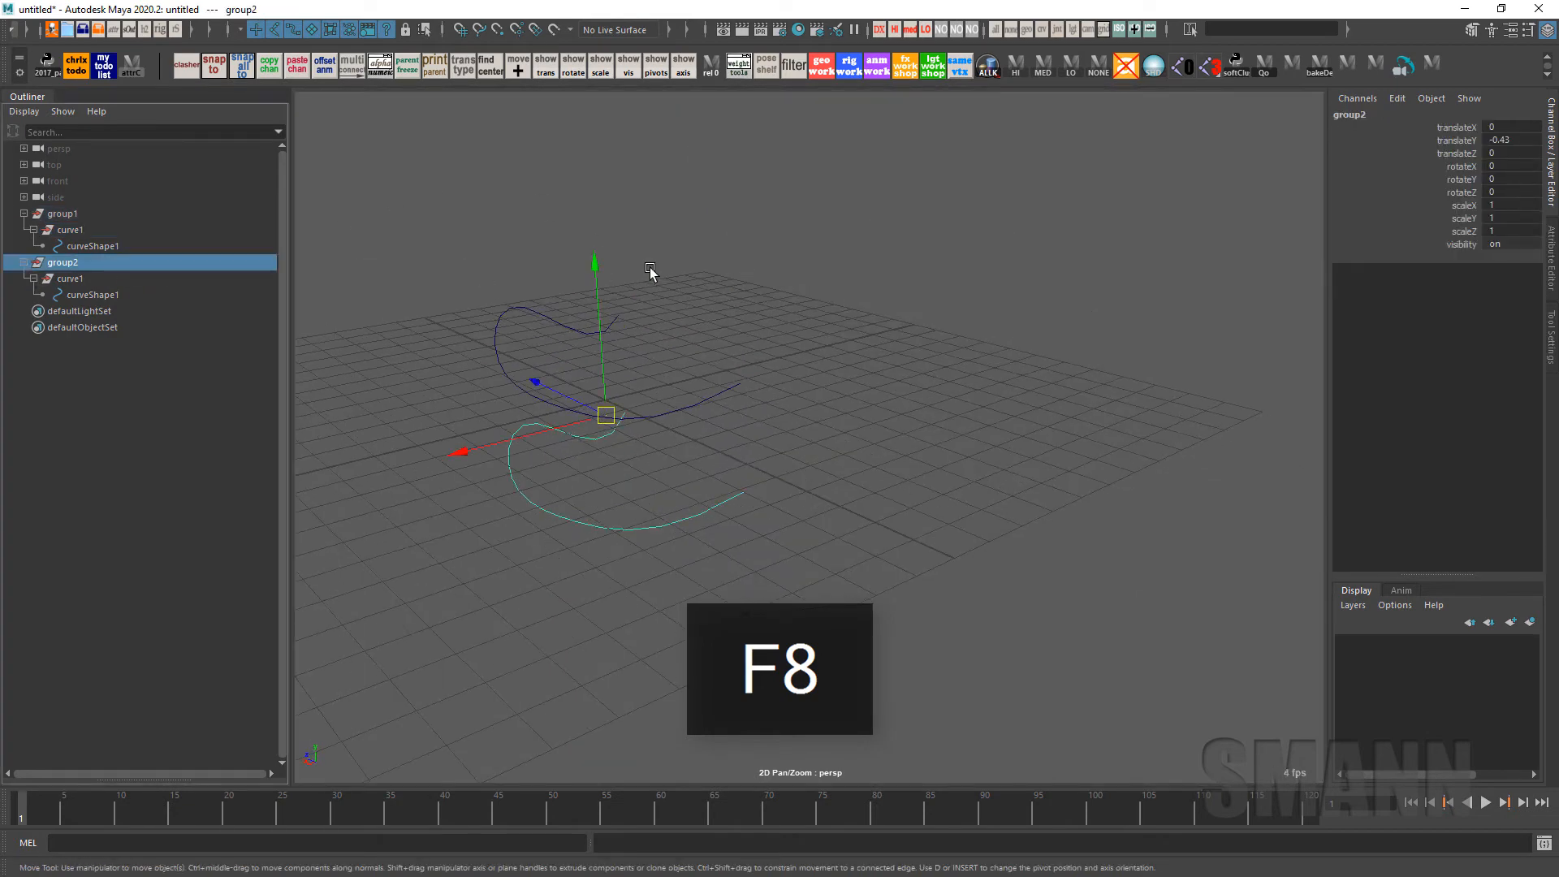
key("Delete")
left_click_drag(647, 268, 794, 276, "alt")
key("space")
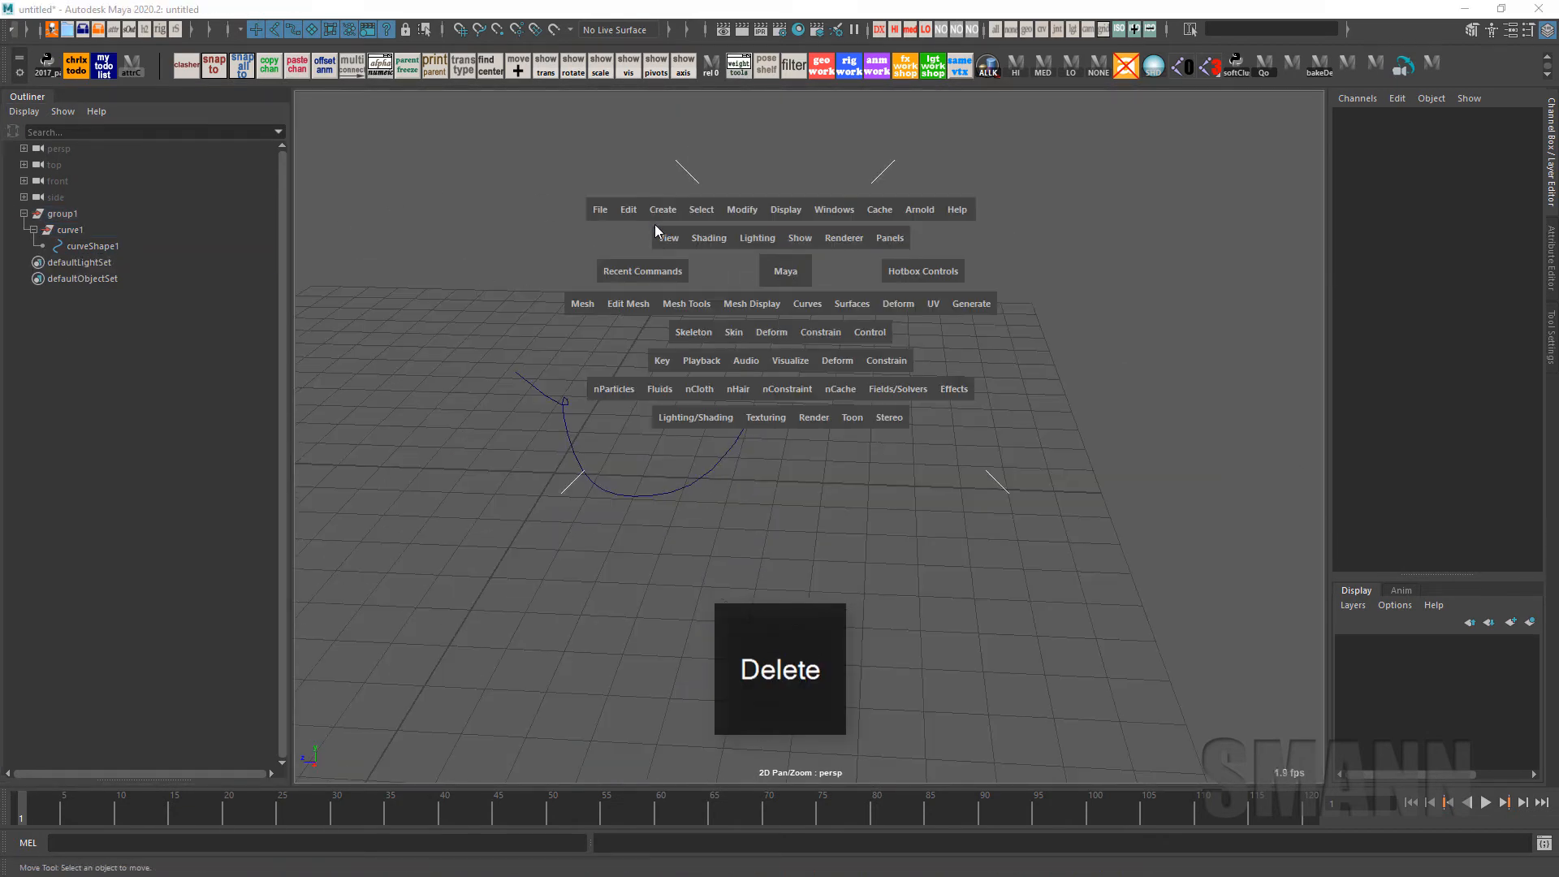
left_click(632, 212)
mouse_move(743, 407)
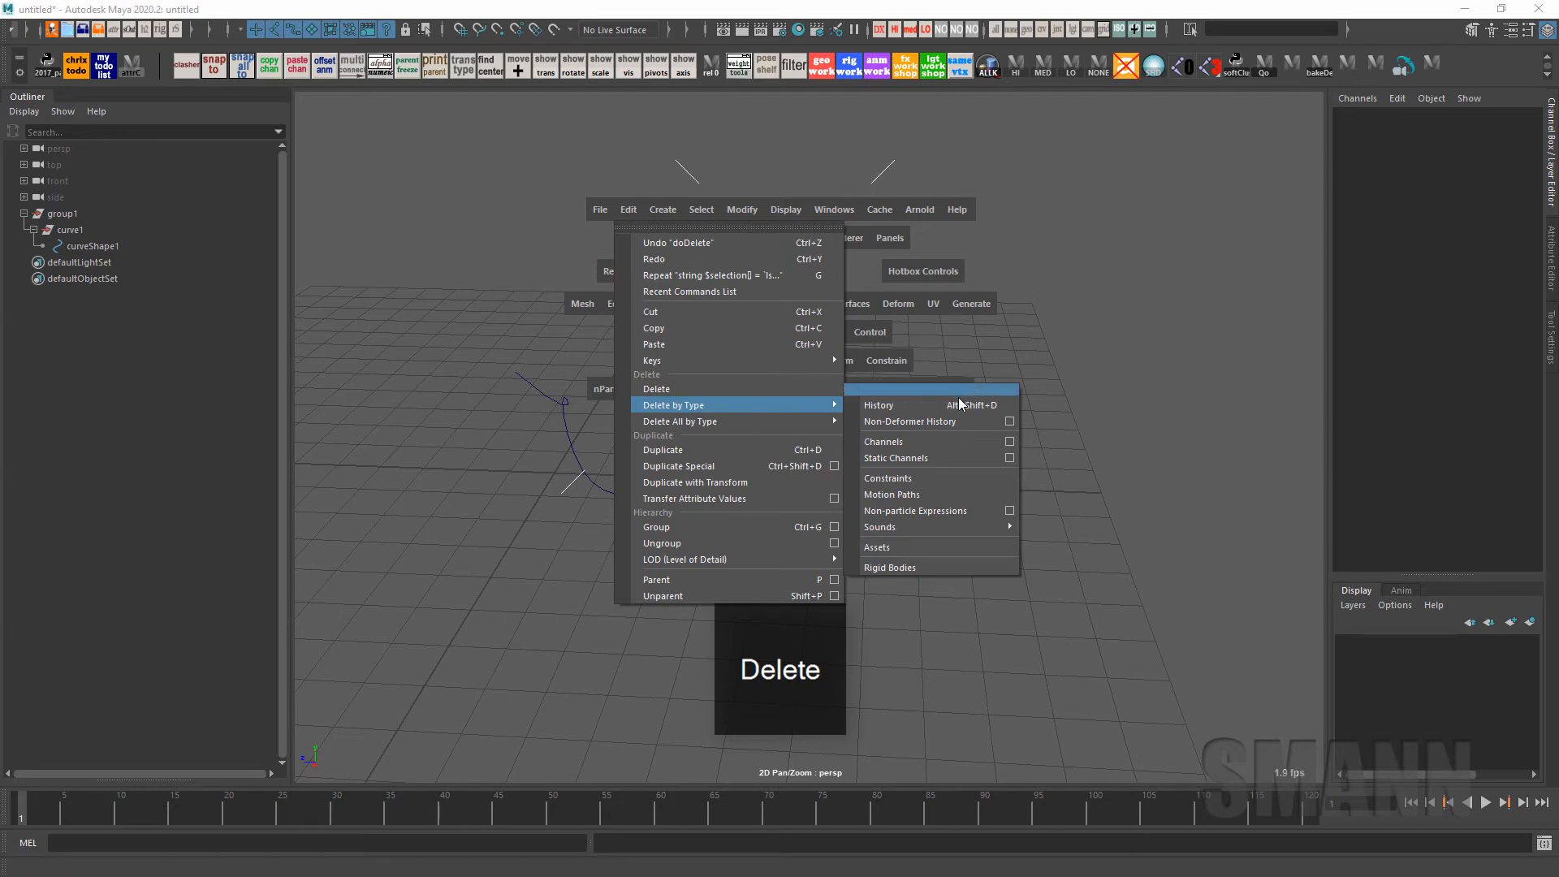
left_click(1216, 429)
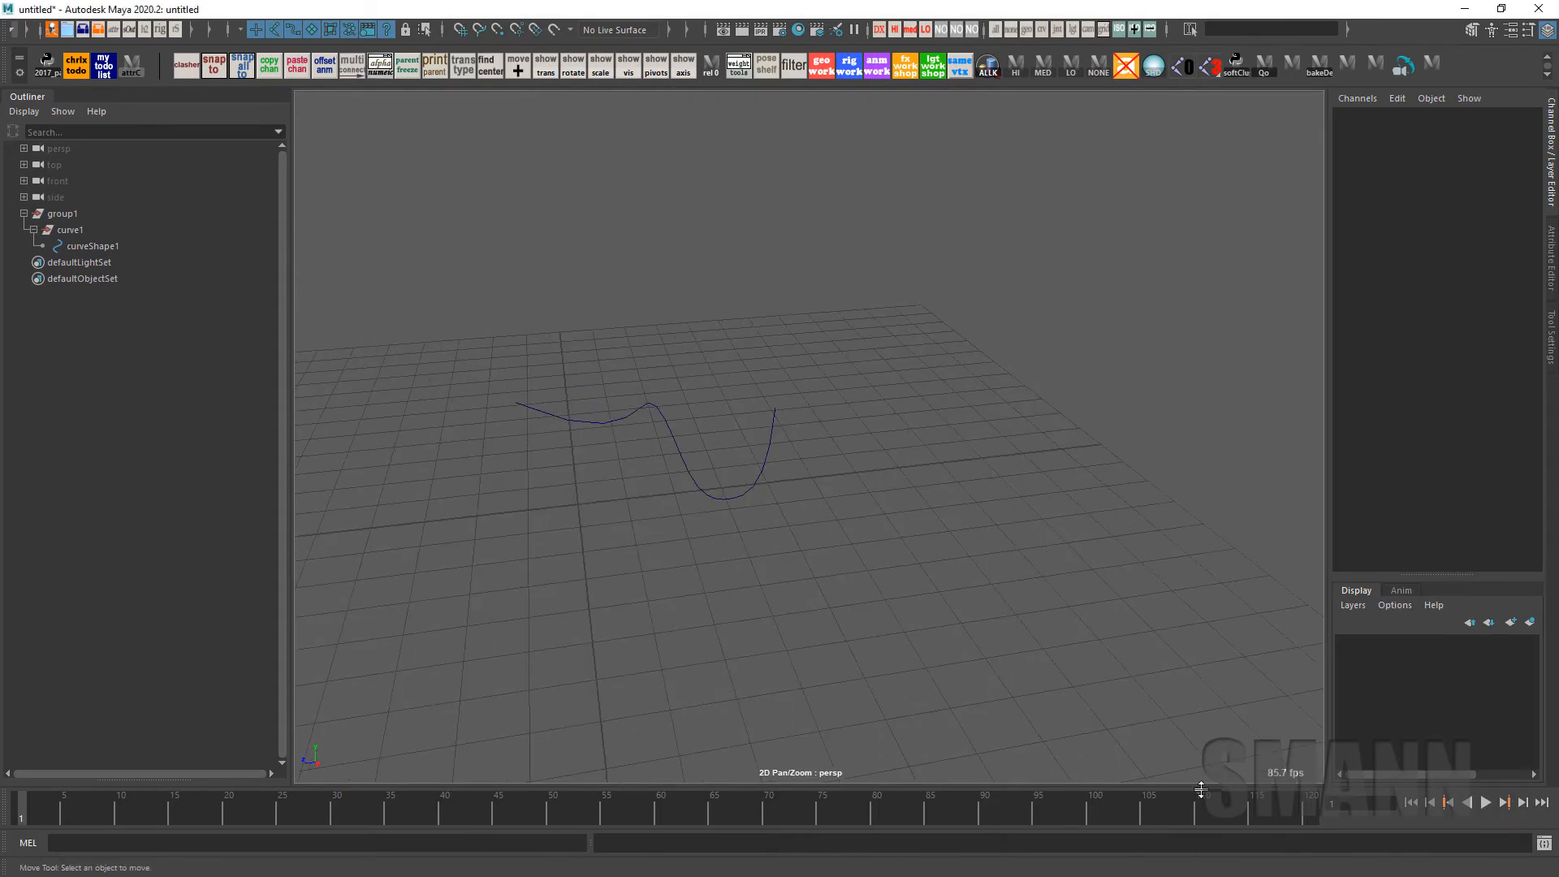
Open the Script Editor, enlarge its code input area, and show the MEL script containing the bindPoses query
left_click(1542, 844)
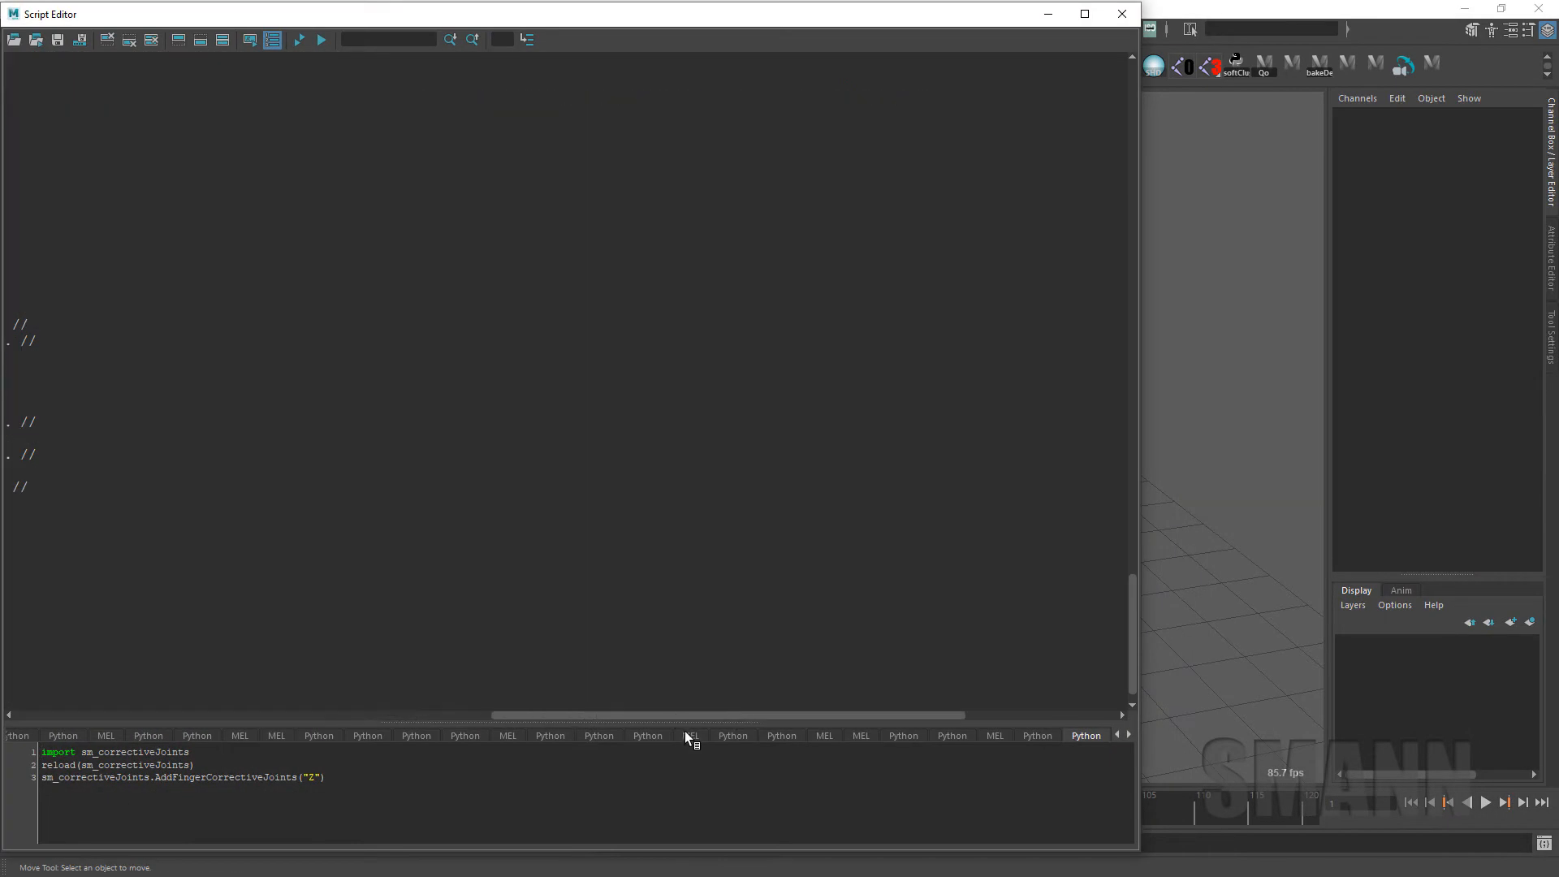
left_click_drag(685, 731, 986, 529)
left_click(989, 530)
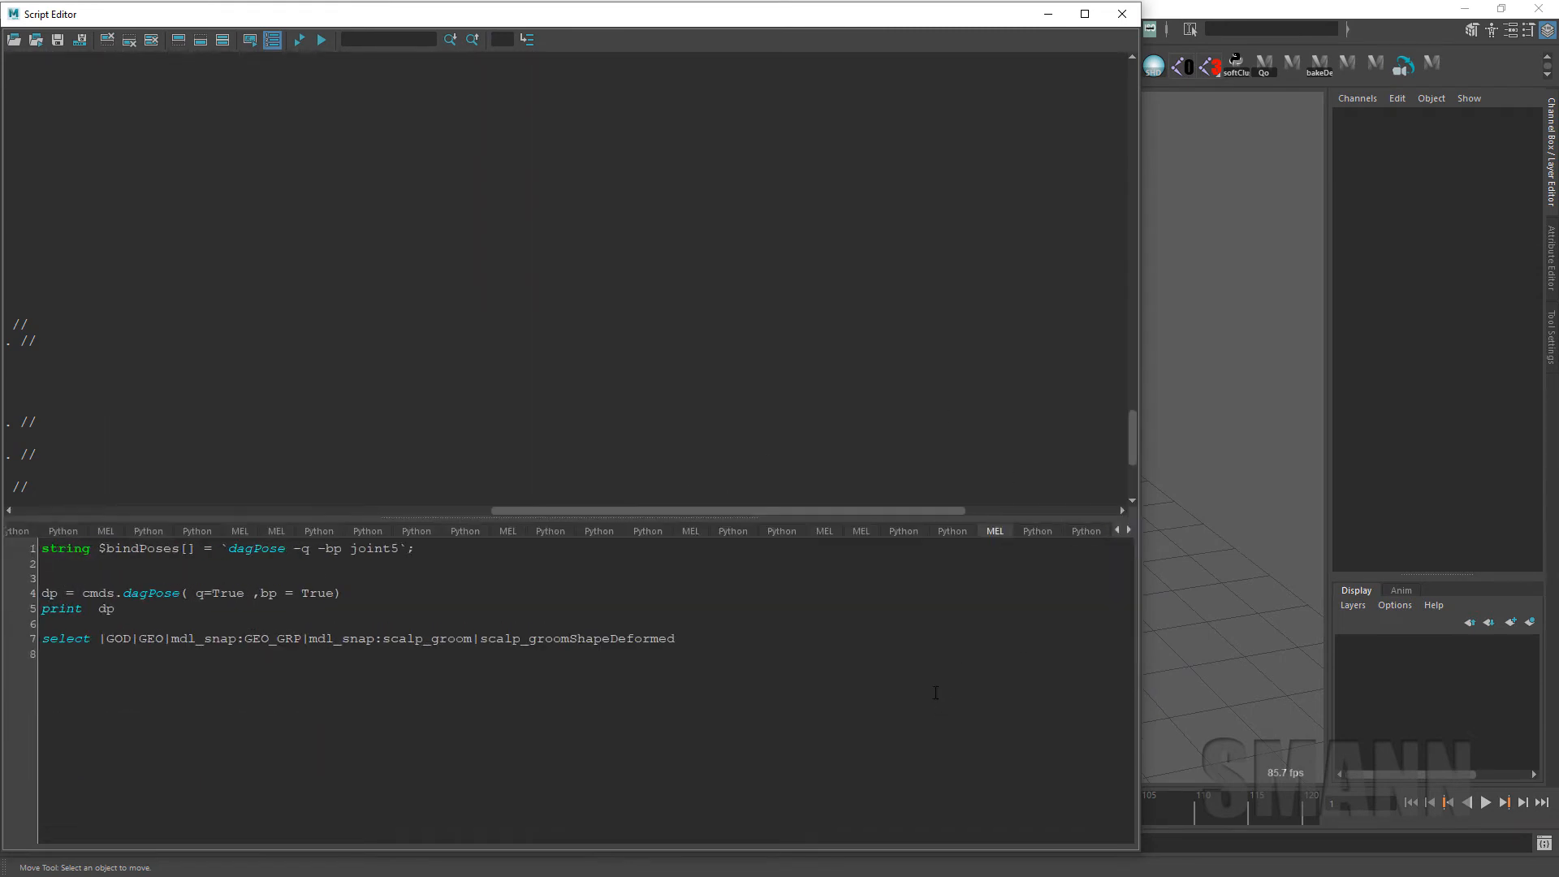
Insert nine blank lines above the existing MEL code
key("Up")
key("Up")
key("Return")
key("Up")
key("Return")
key("Up")
key("Return")
key("Up")
key("Return")
key("Up")
key("Return")
key("Up")
key("Return")
key("Up")
key("Return")
key("Up")
key("Return")
key("Up")
key("Return")
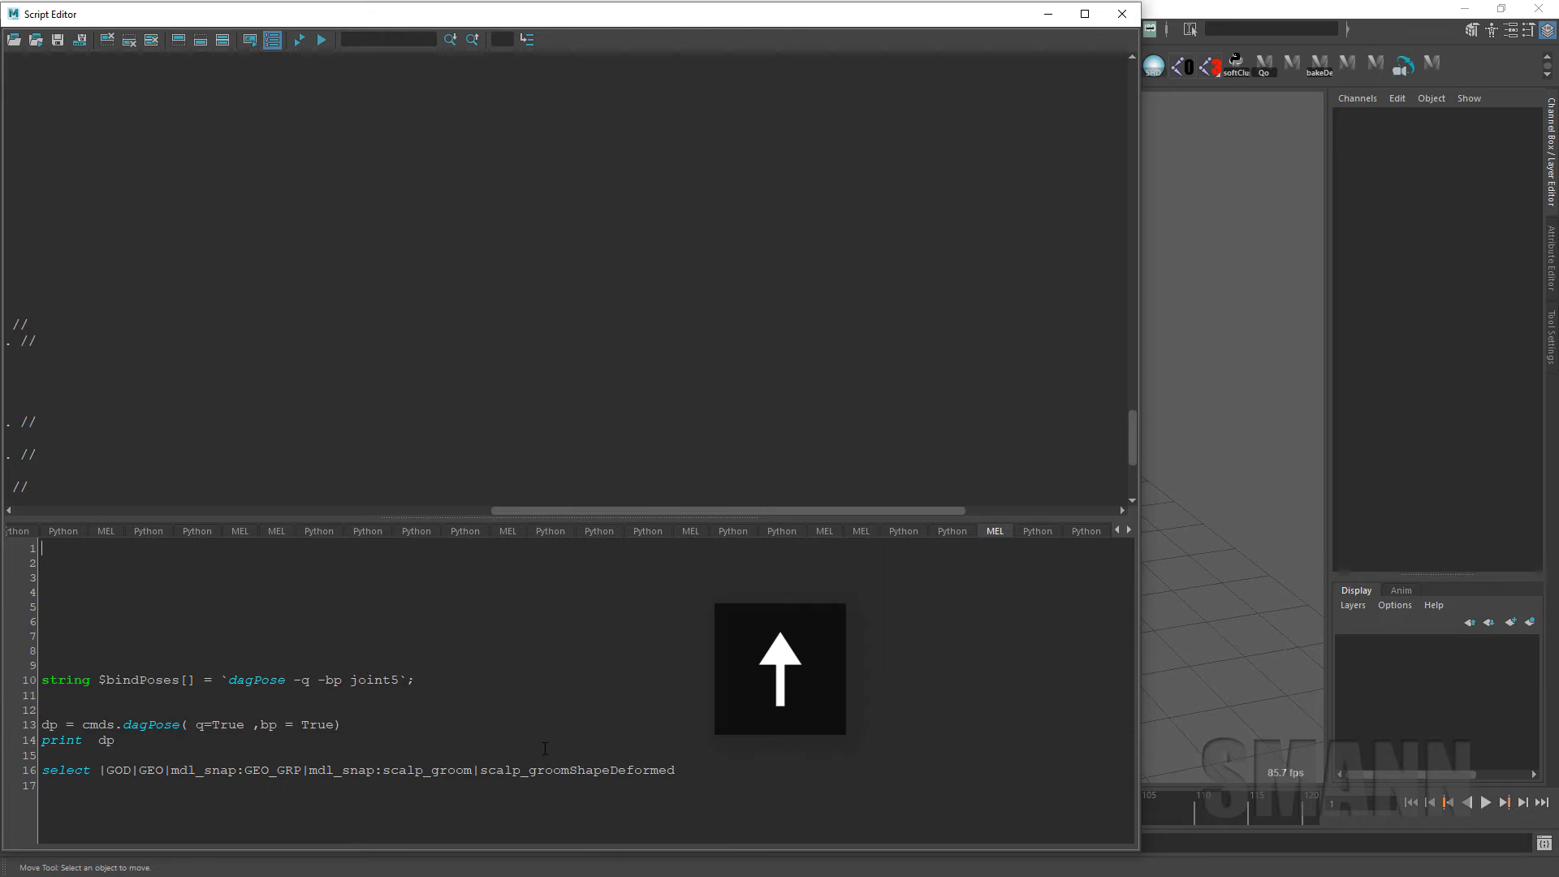
Enter "whatIs performDuplicate" on the first line and run the whole MEL script
type("s per")
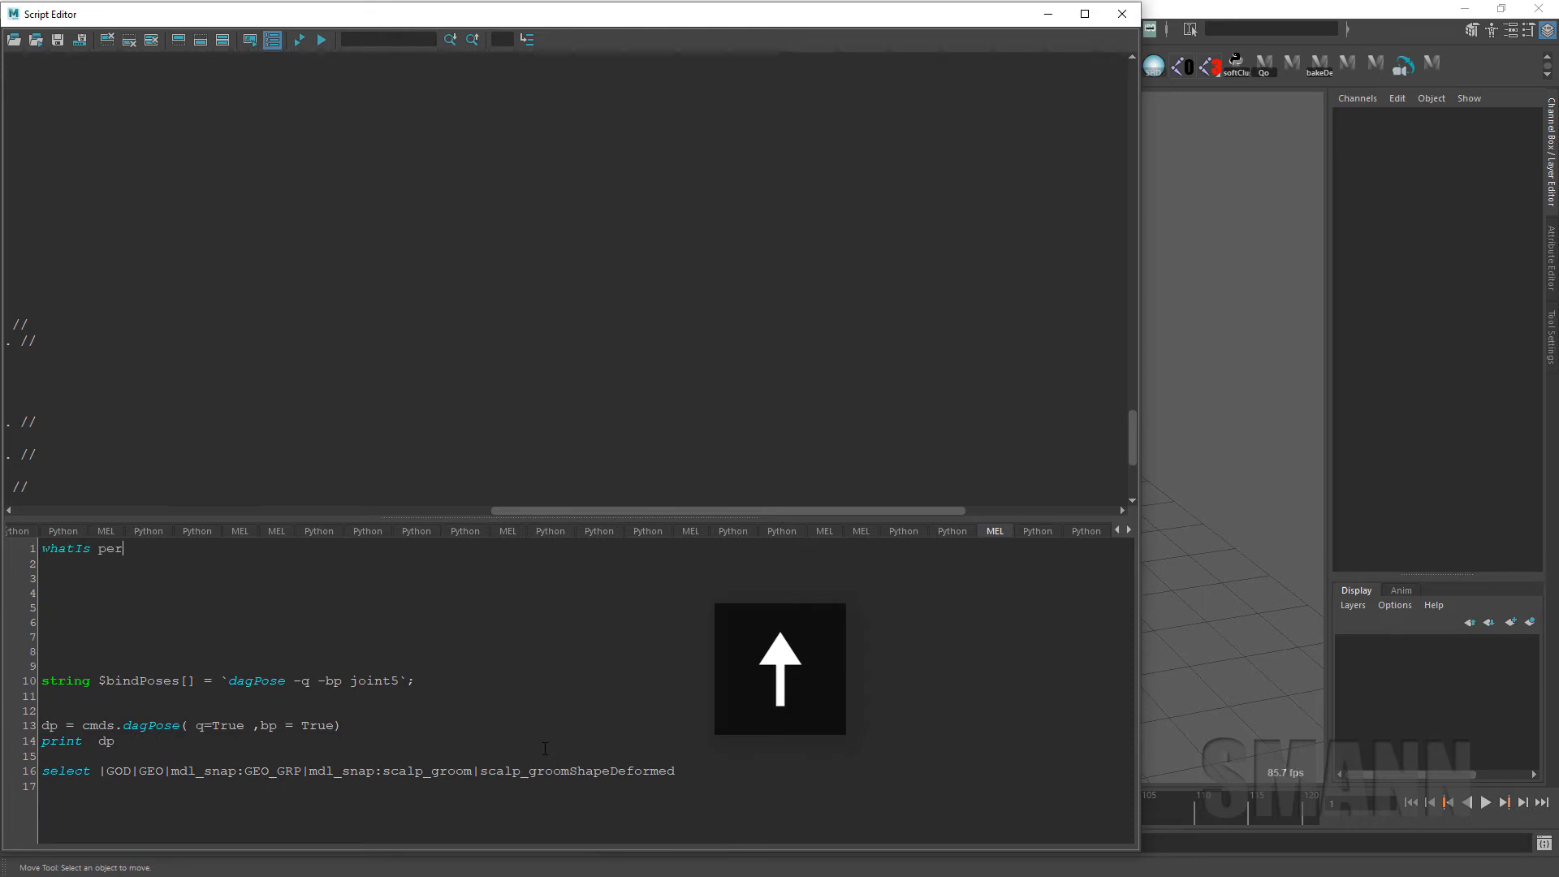
type("formDuplicate")
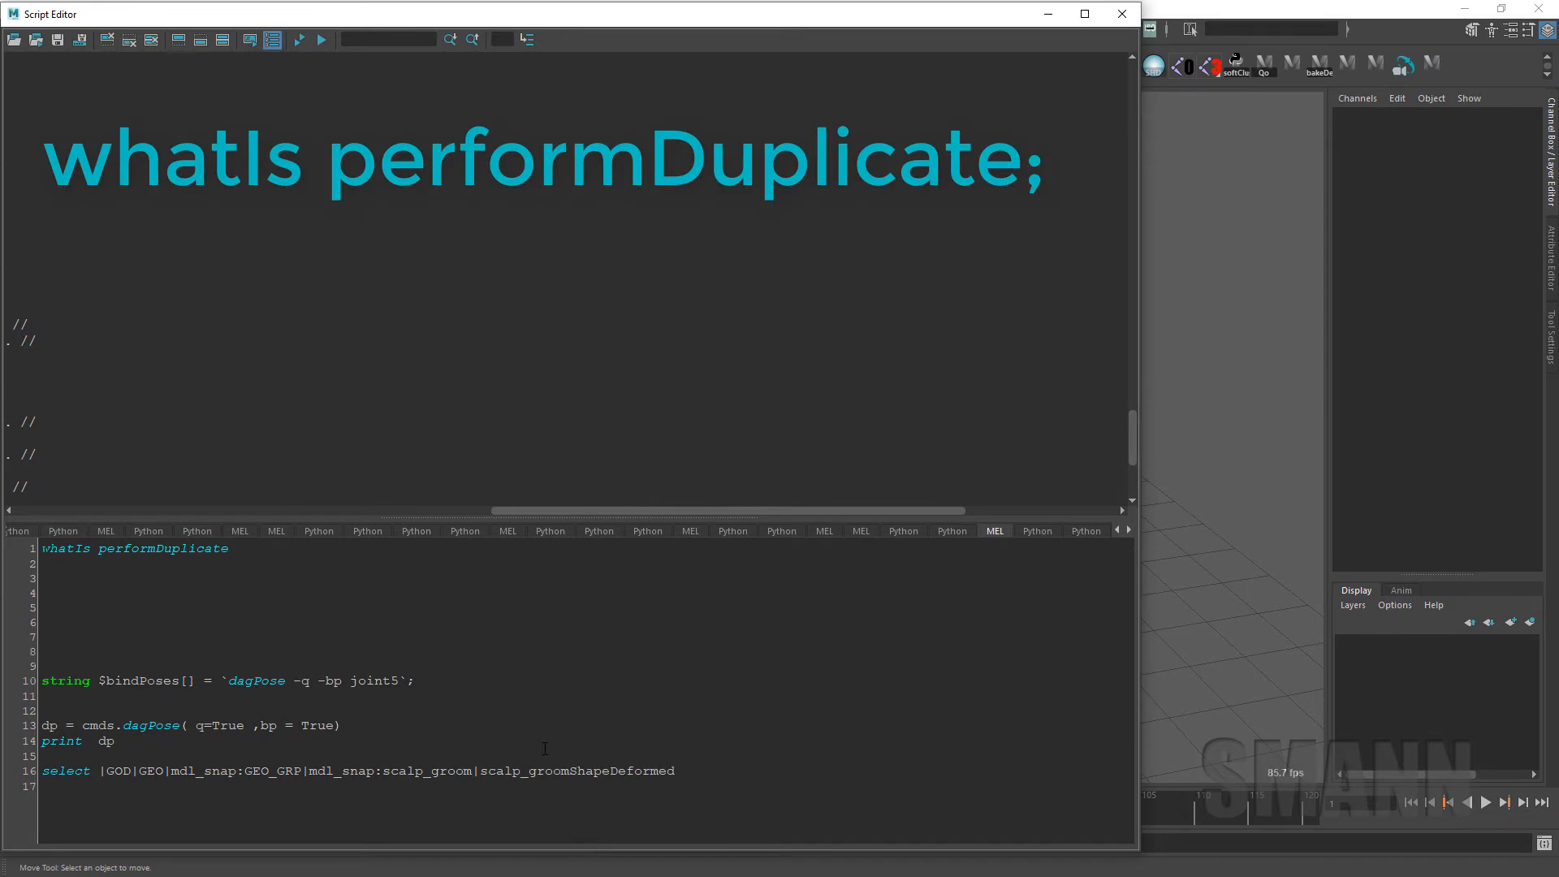
key("KP_Enter")
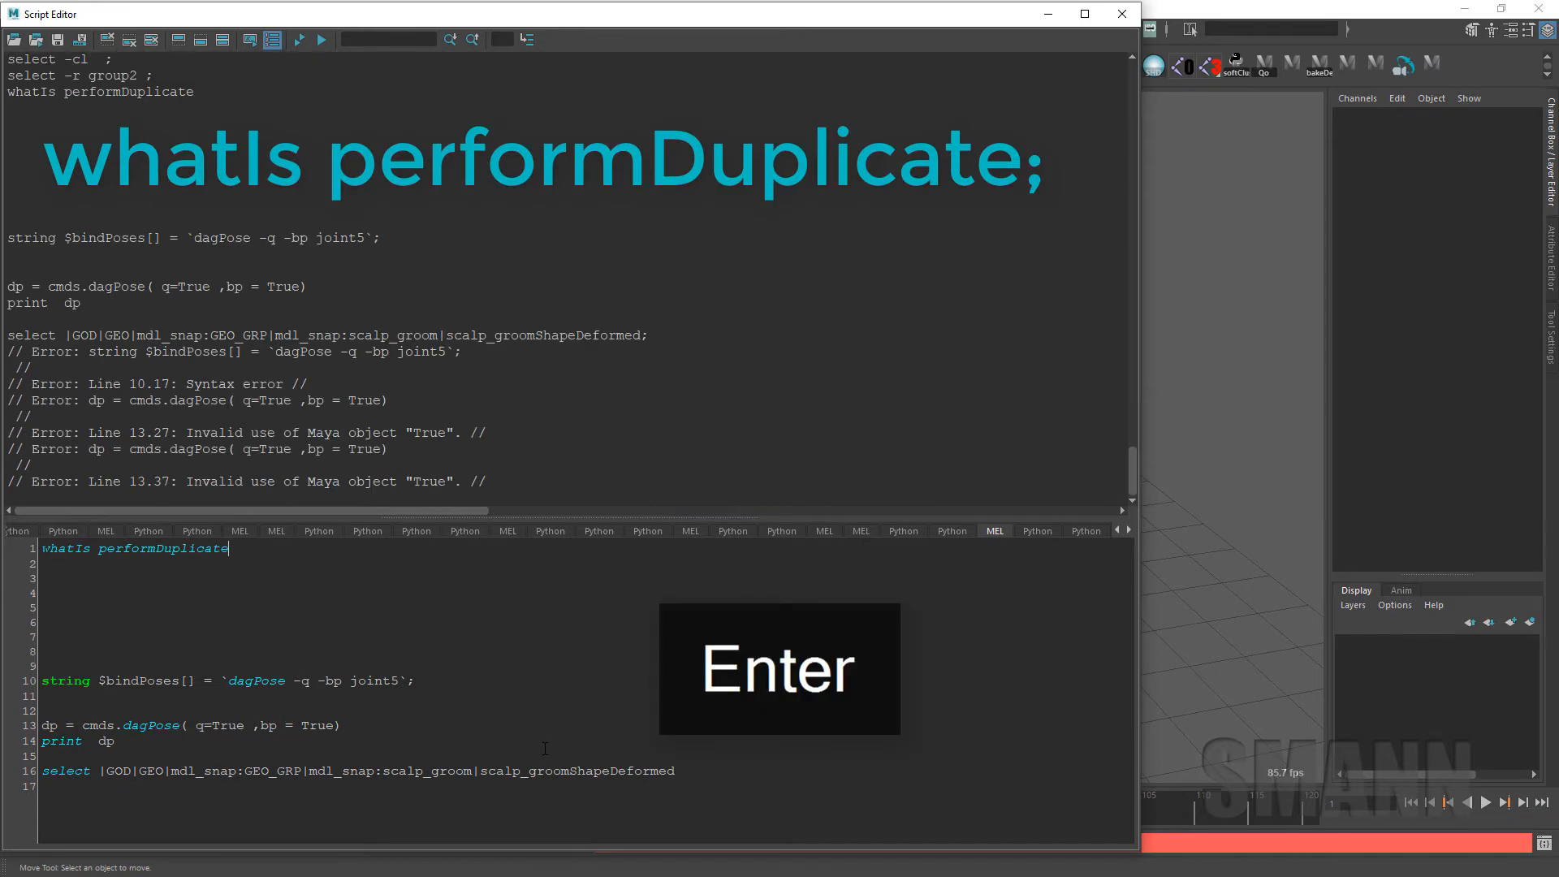
Delete the old code below the whatIs performDuplicate line and run the remaining command
left_click(366, 532)
left_click(996, 532)
left_click_drag(96, 621, 49, 787)
key("BackSpace")
key("ctrl+a")
key("KP_Enter")
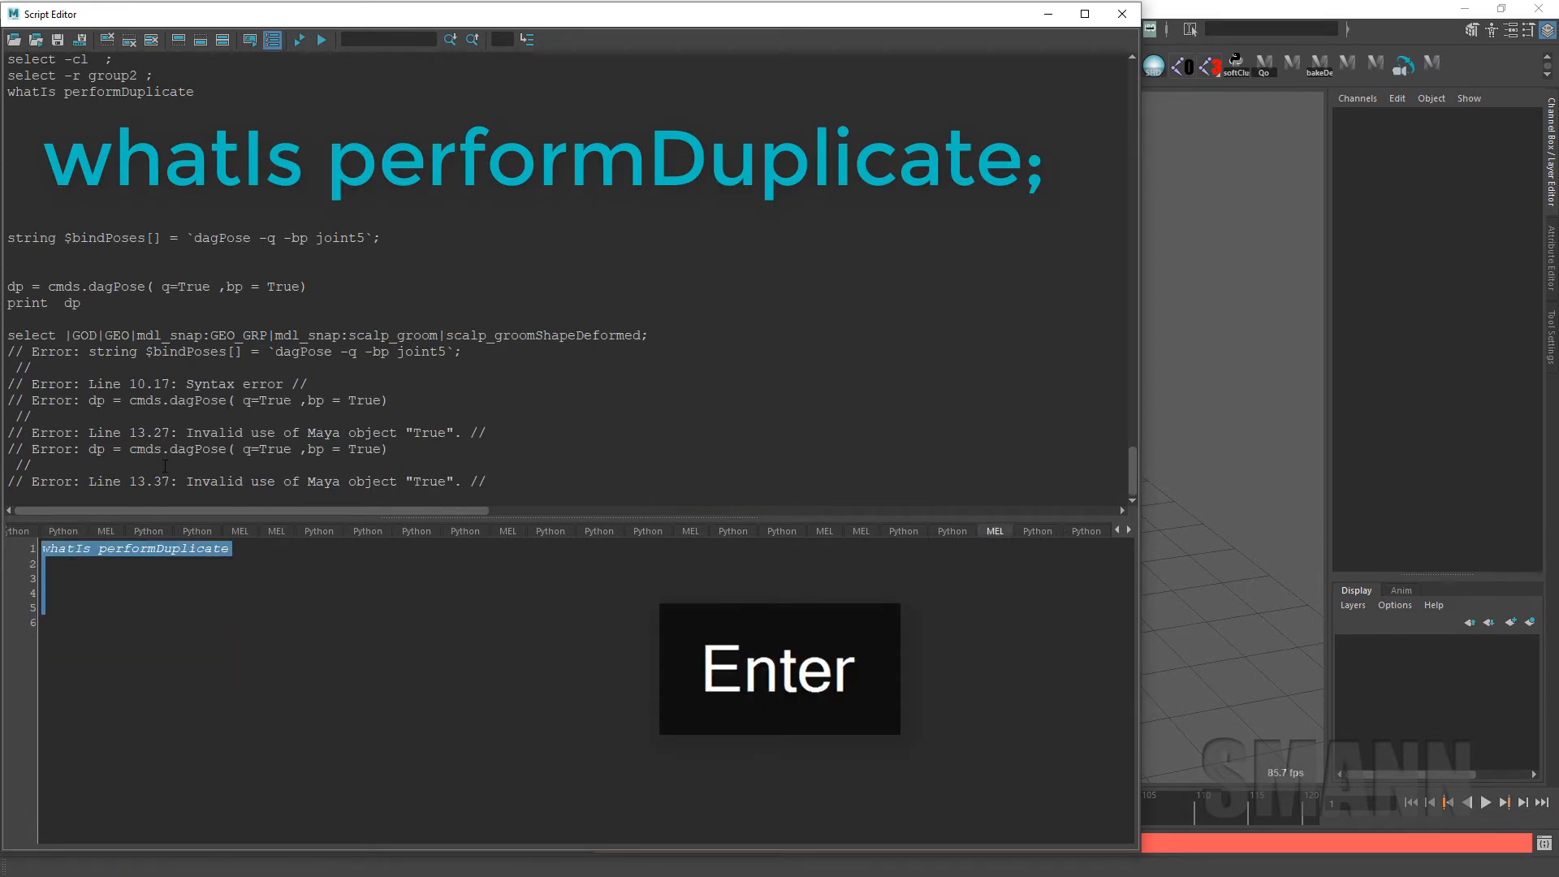
Copy the performDuplicate.mel path from the script output and open that file through File Explorer, minimizing the Explorer window
left_click_drag(293, 485, 859, 480)
key("ctrl+c")
key("super+e")
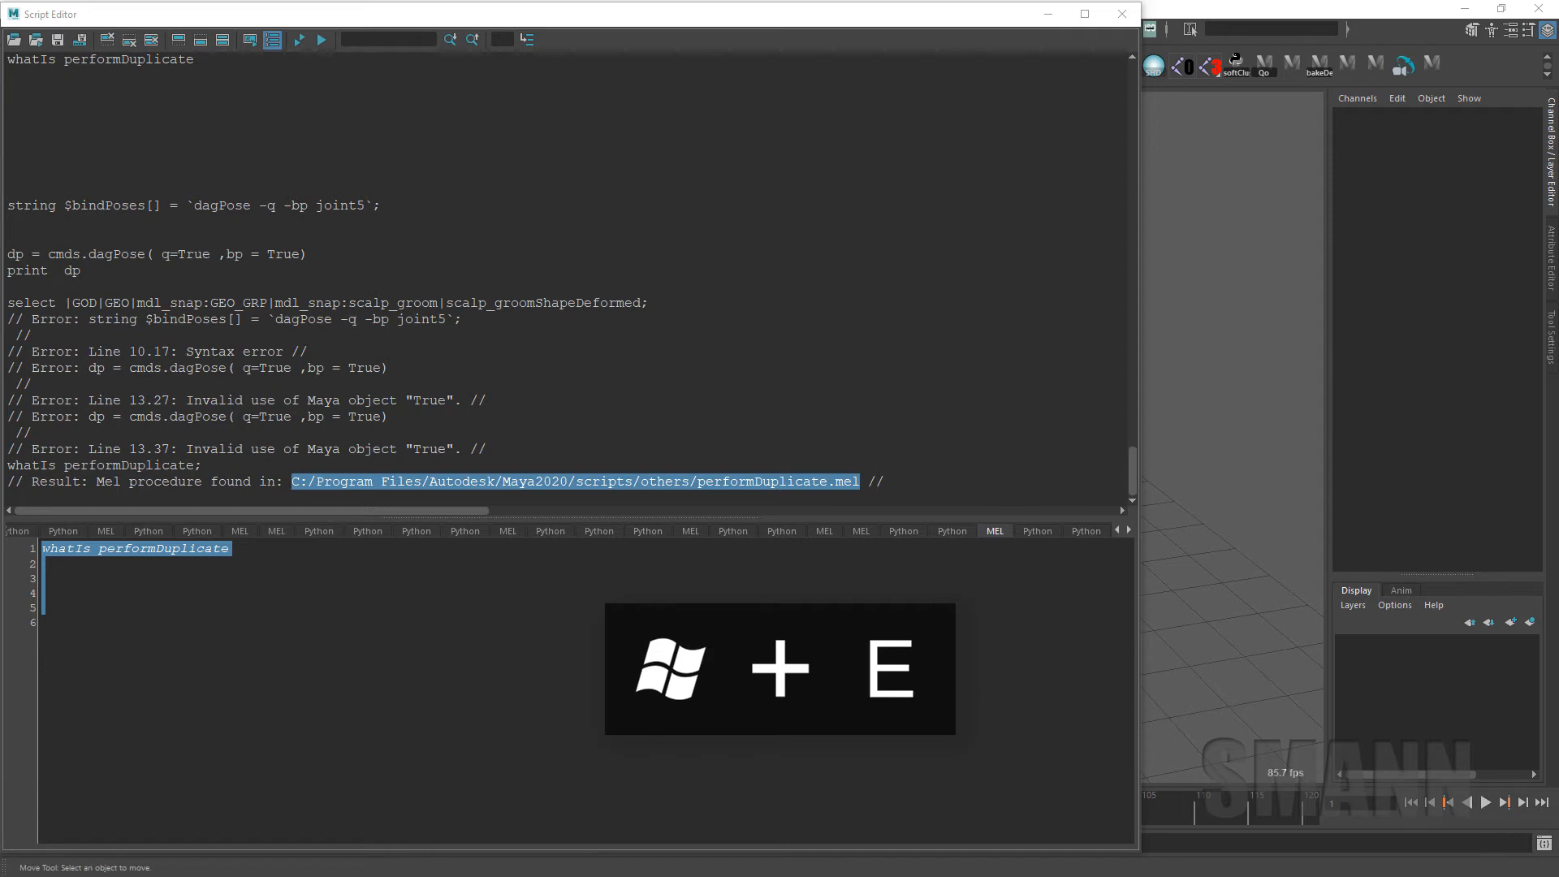
key("ctrl+v")
key("Return")
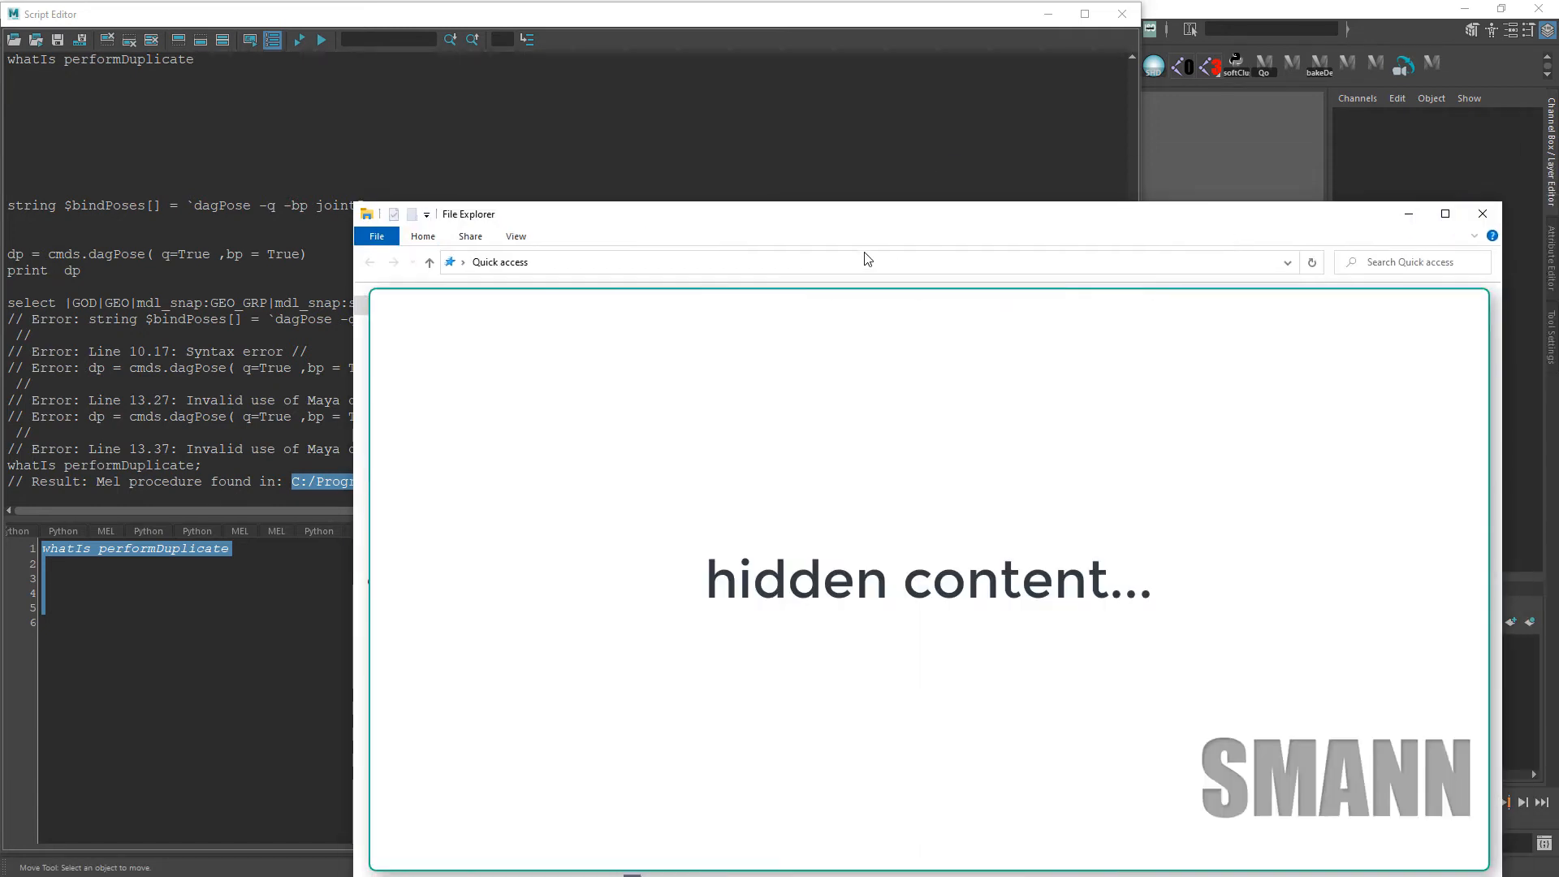
left_click(846, 263)
key("Return")
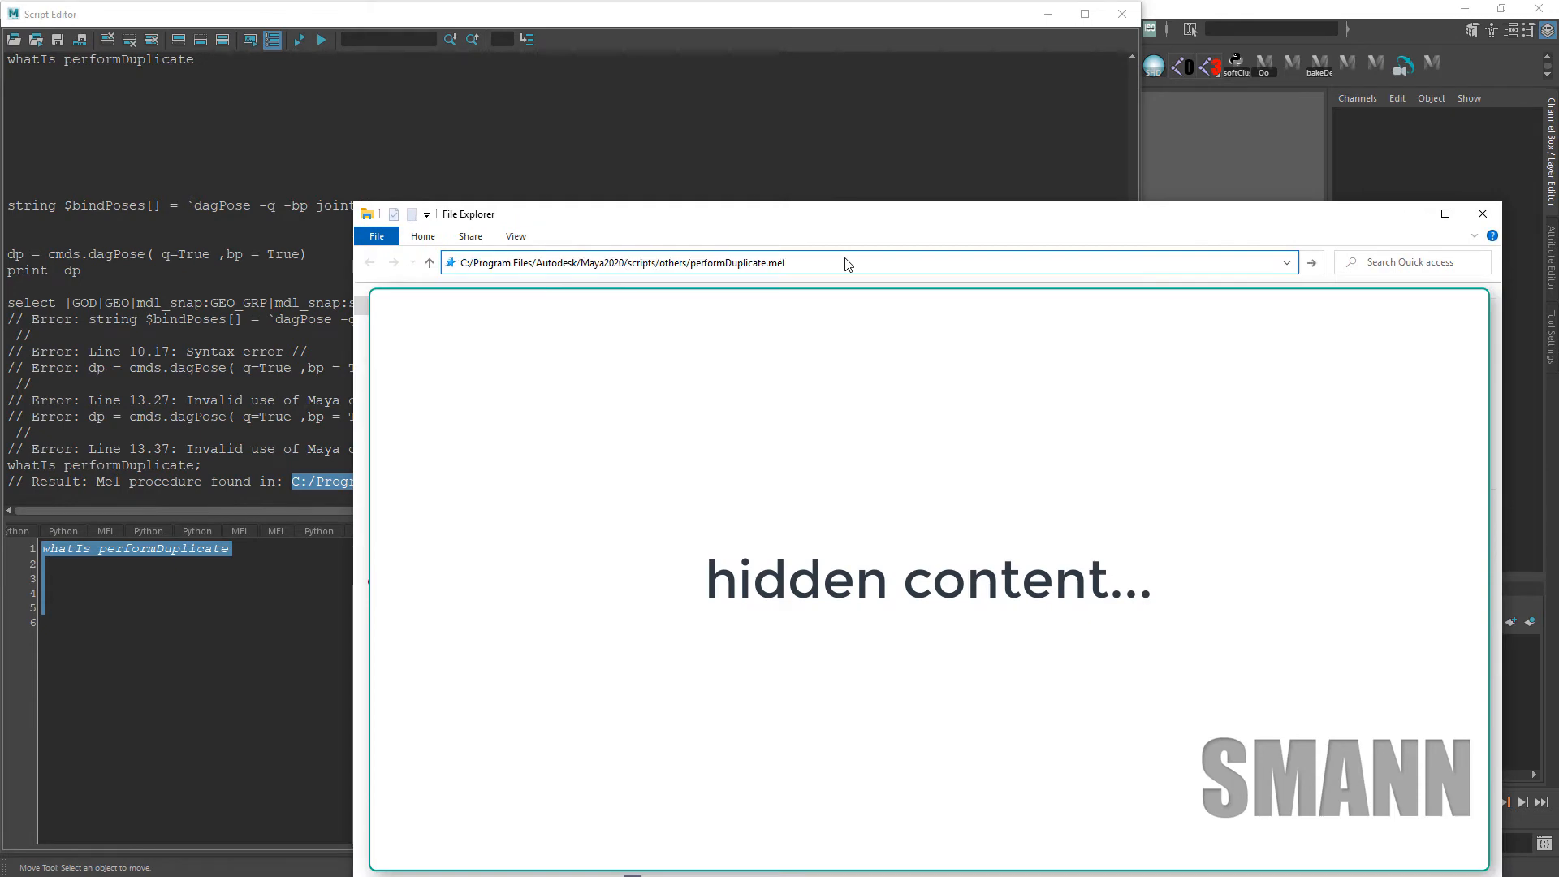
left_click(1419, 216)
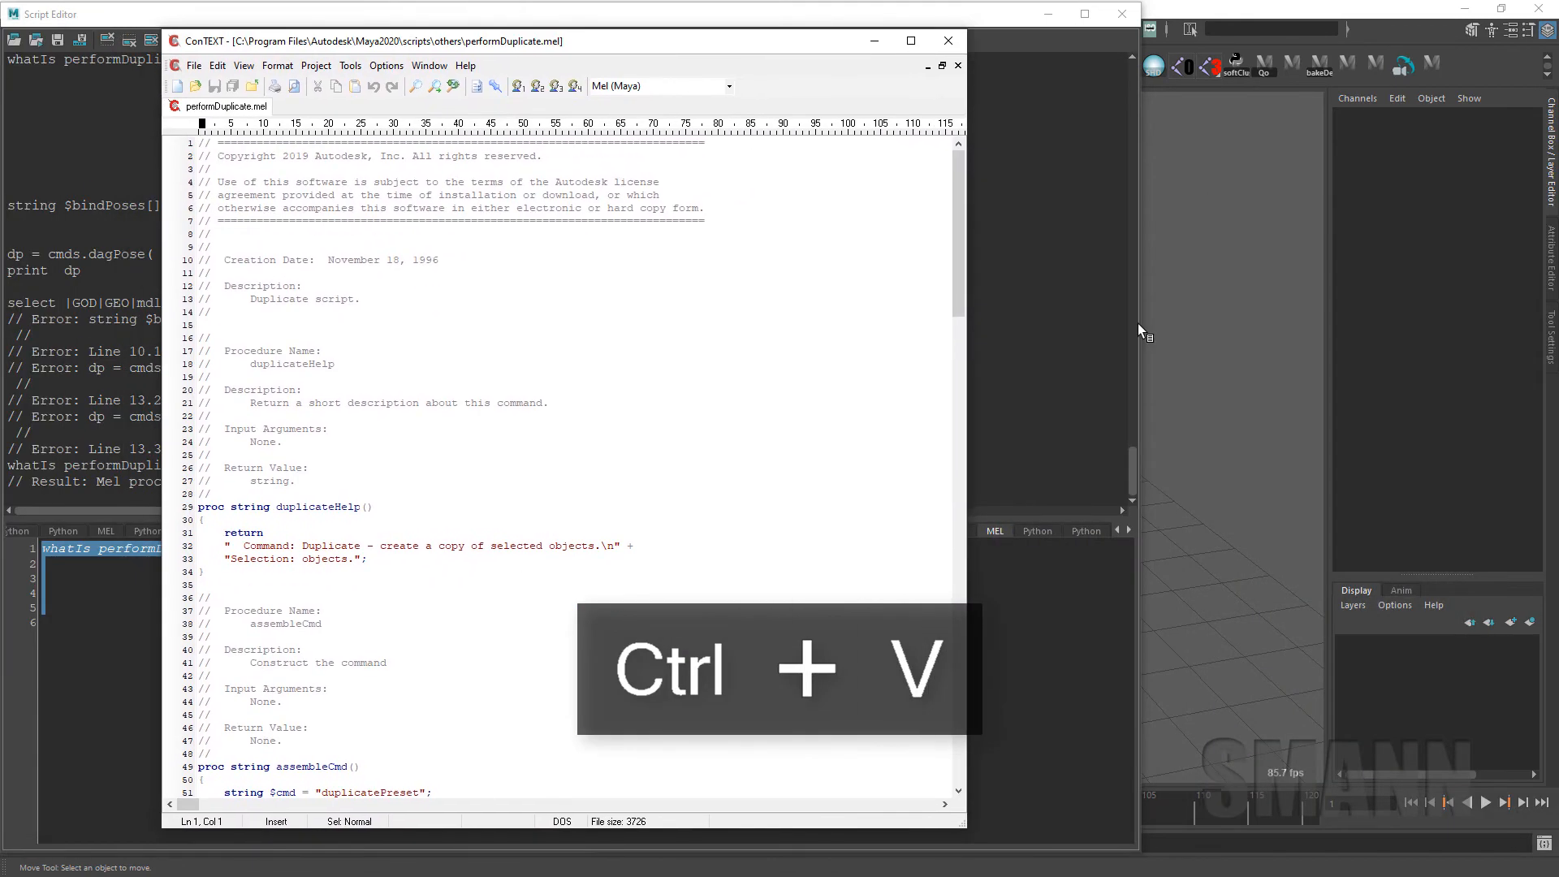
Set $renameChild to 1 in the assembleCmd procedure of performDuplicate.mel, and save and close the file
left_click_drag(445, 43, 420, 46)
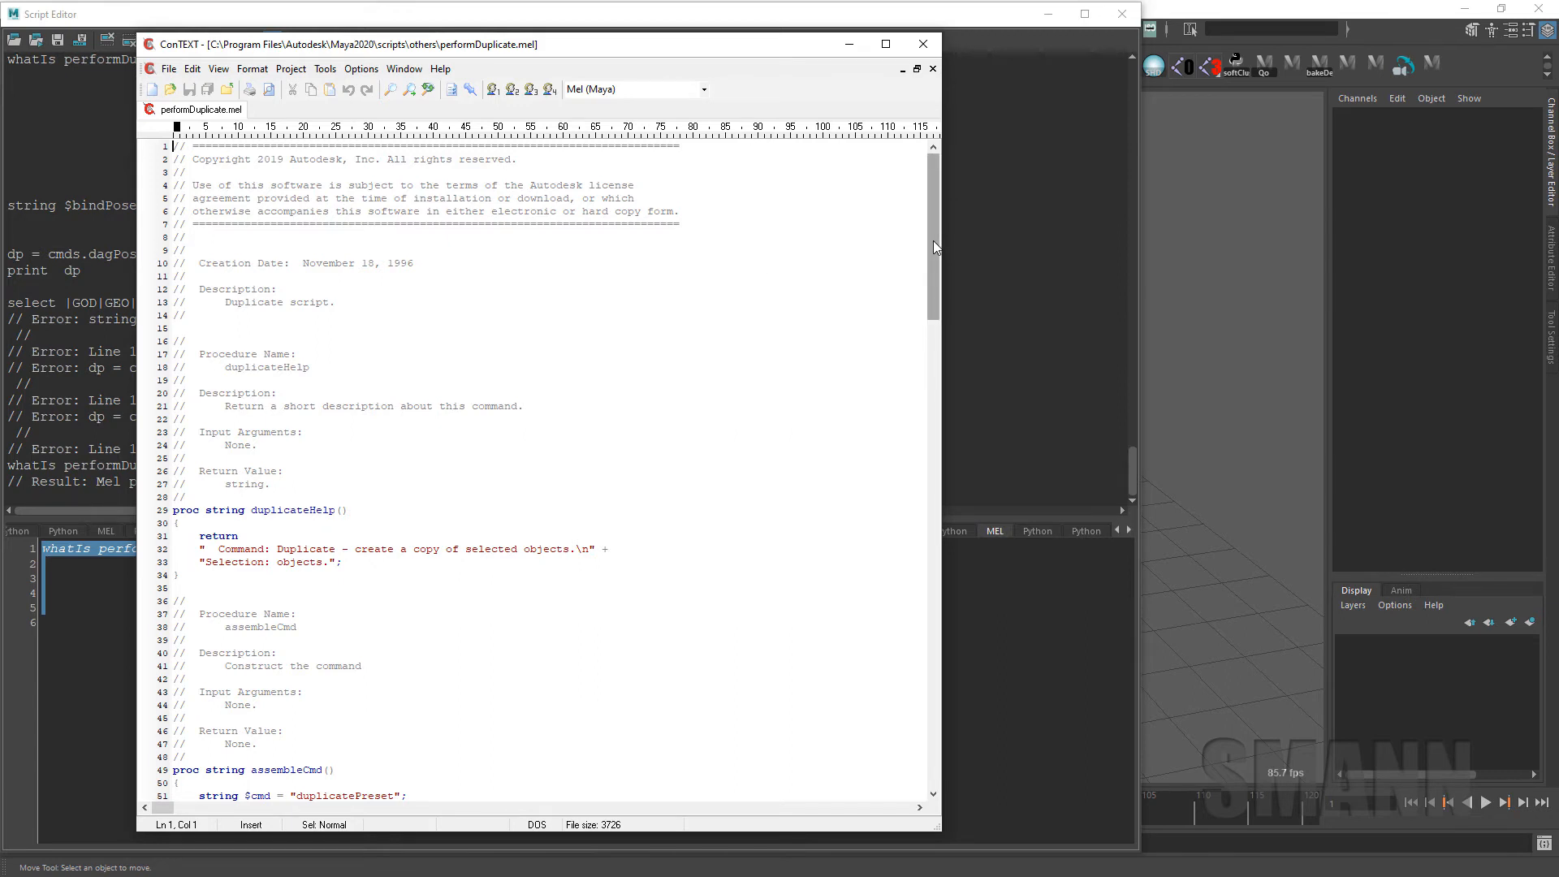
left_click_drag(933, 240, 947, 354)
left_click_drag(174, 367, 428, 369)
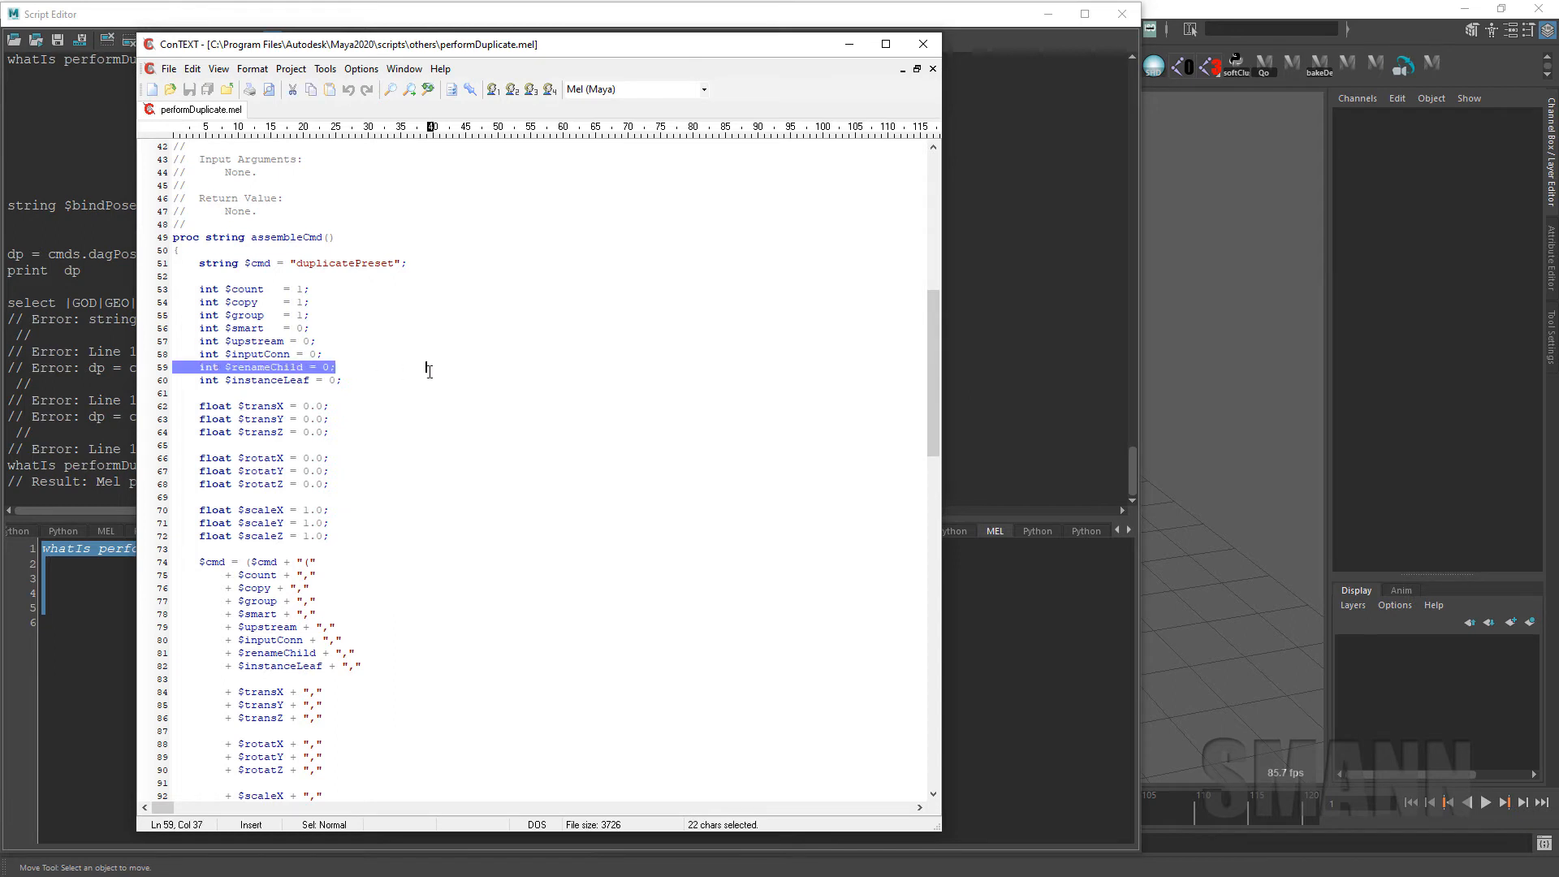
scroll(427, 371, "up", 1)
left_click(428, 370)
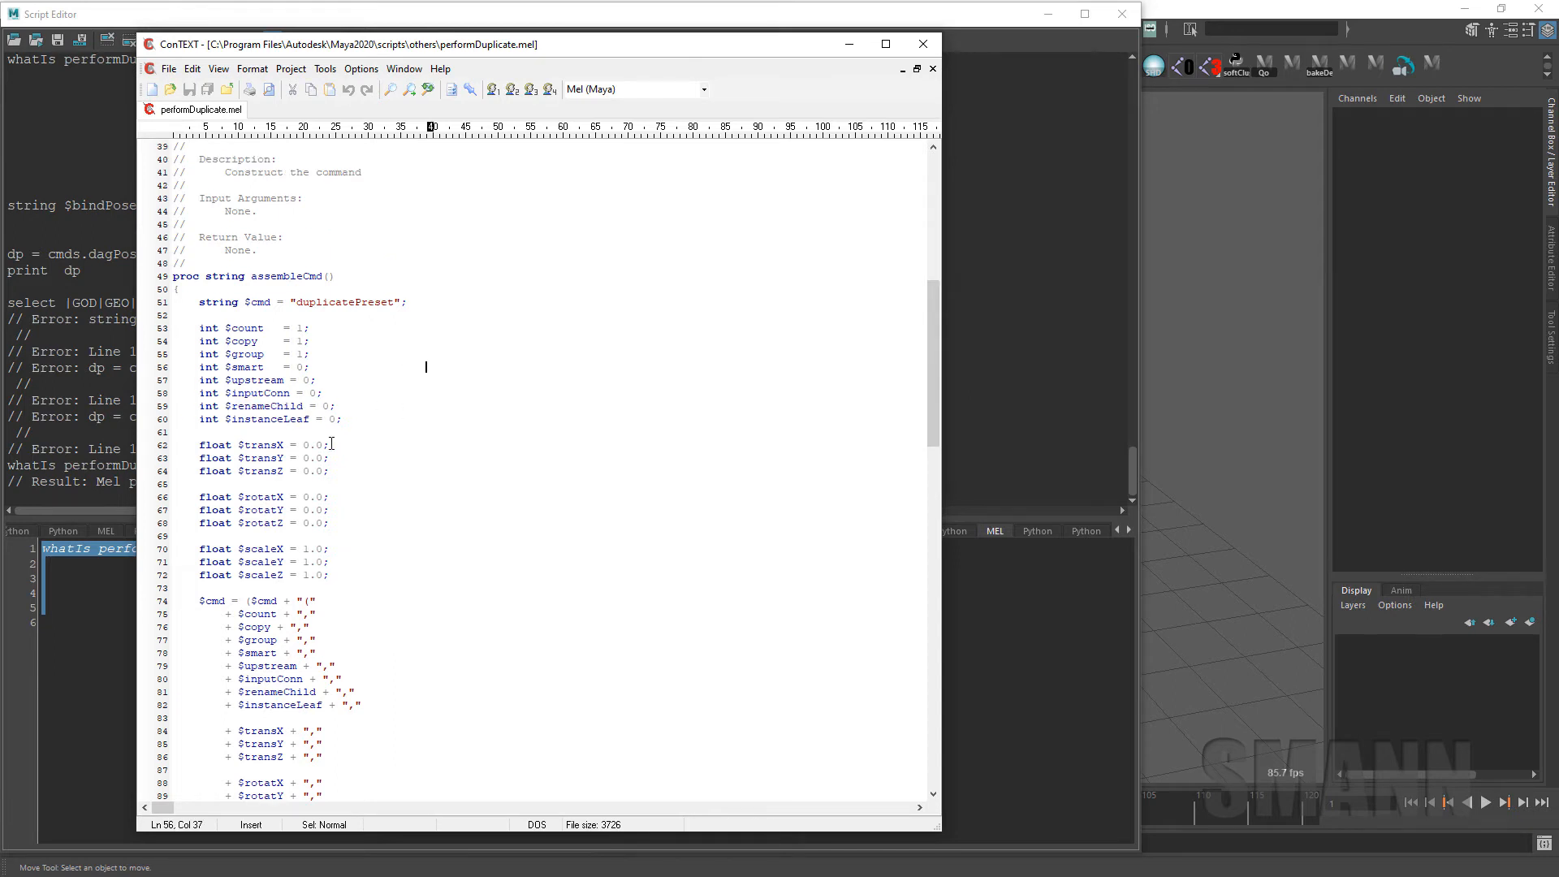
key("Right")
key("BackSpace")
type("1")
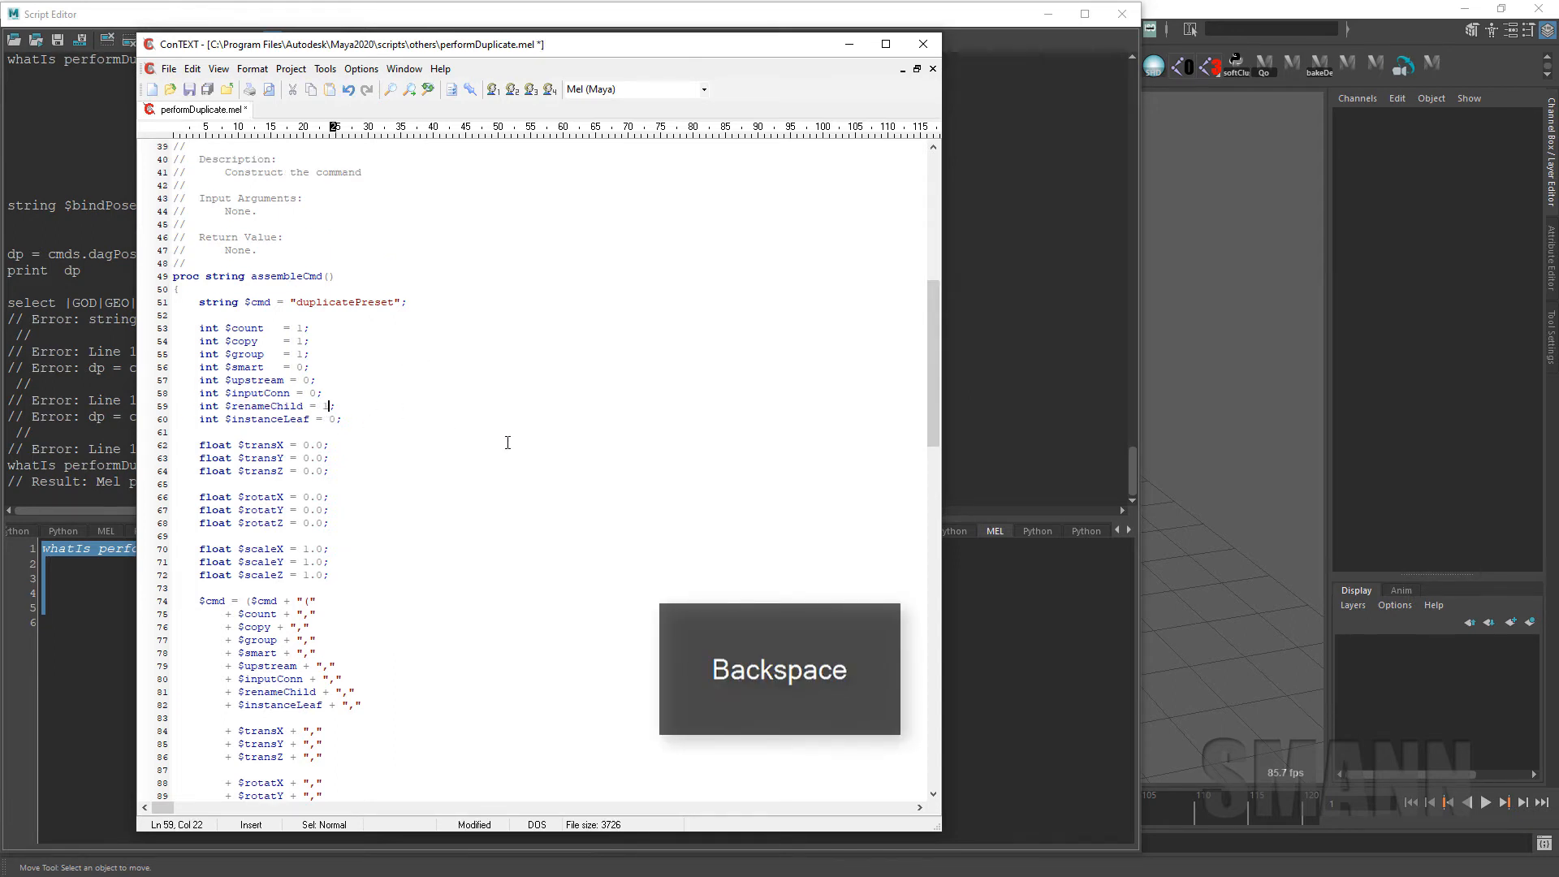
left_click(188, 89)
left_click(924, 44)
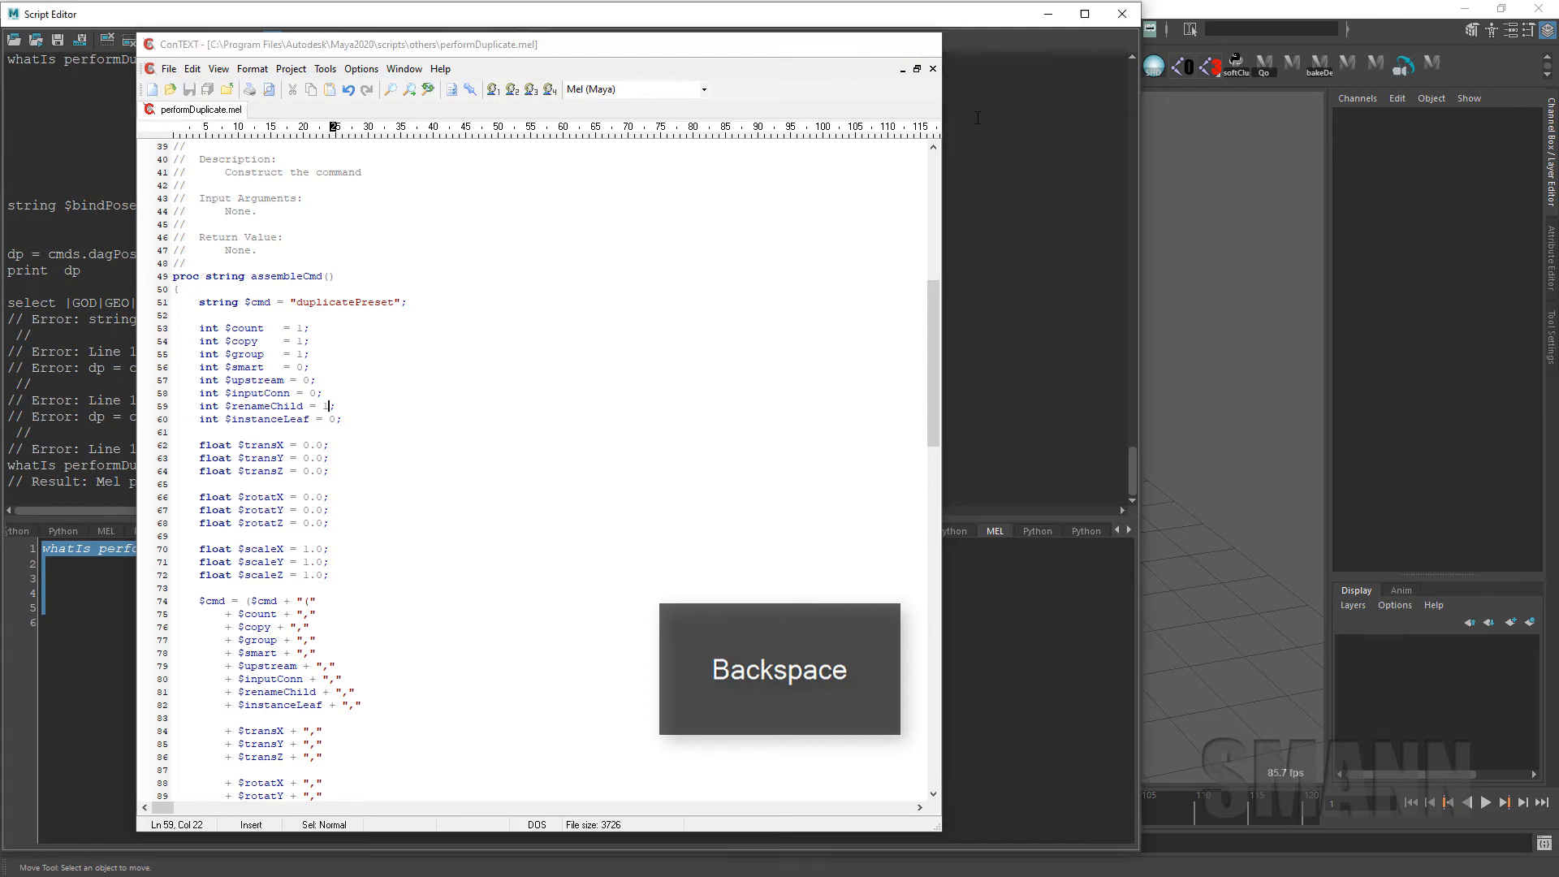
Close the Script Editor and load the edited performDuplicate.mel from the scripts\tmp folder into Maya
left_click(1122, 14)
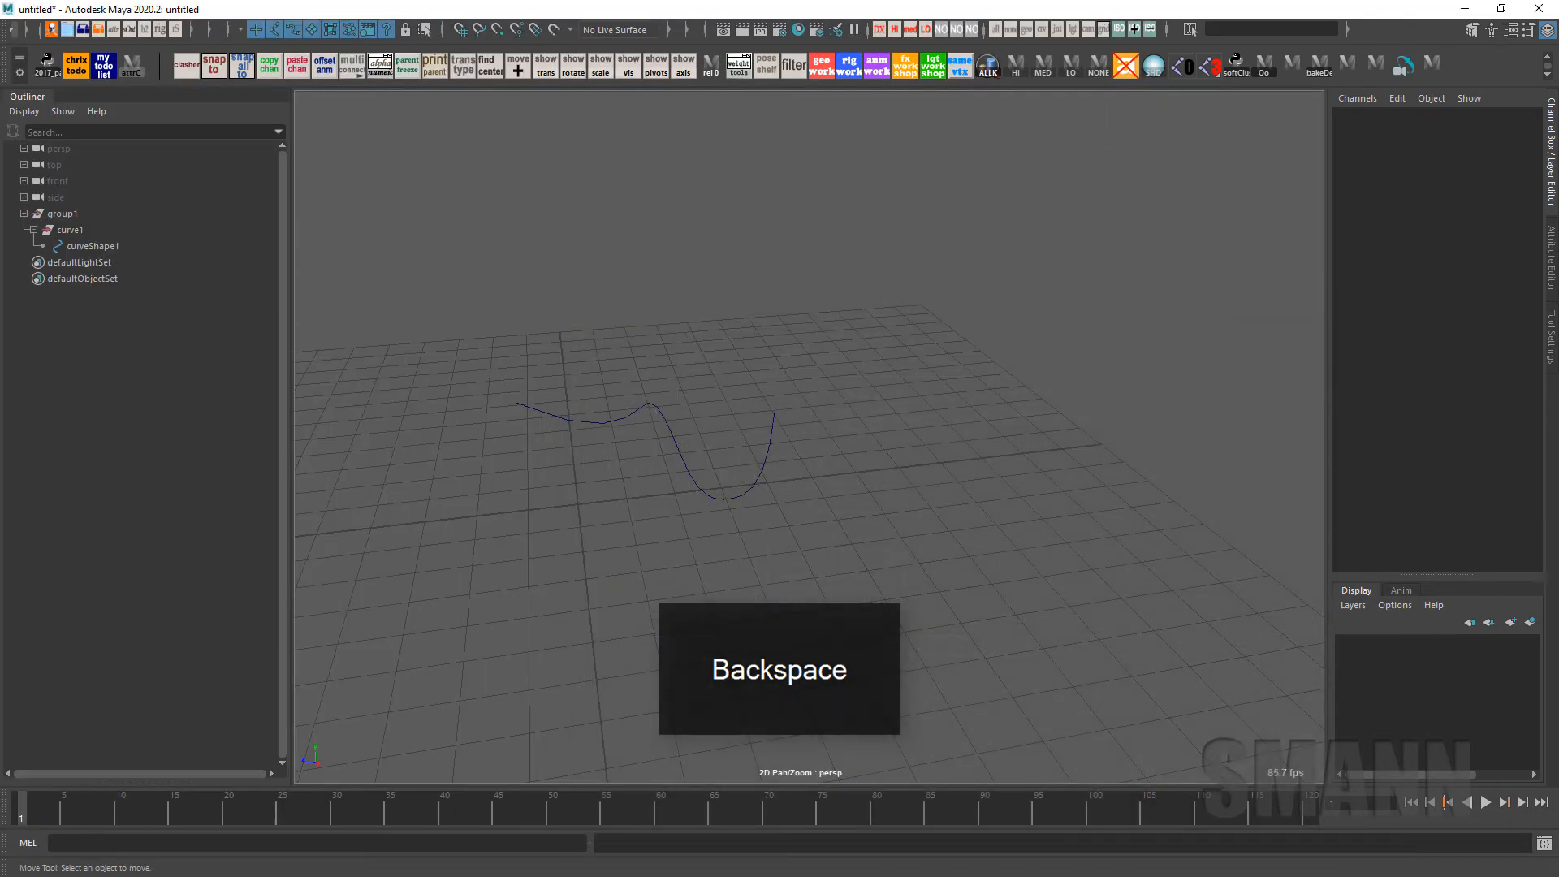
key("alt+Tab")
left_click_drag(1153, 244, 713, 268)
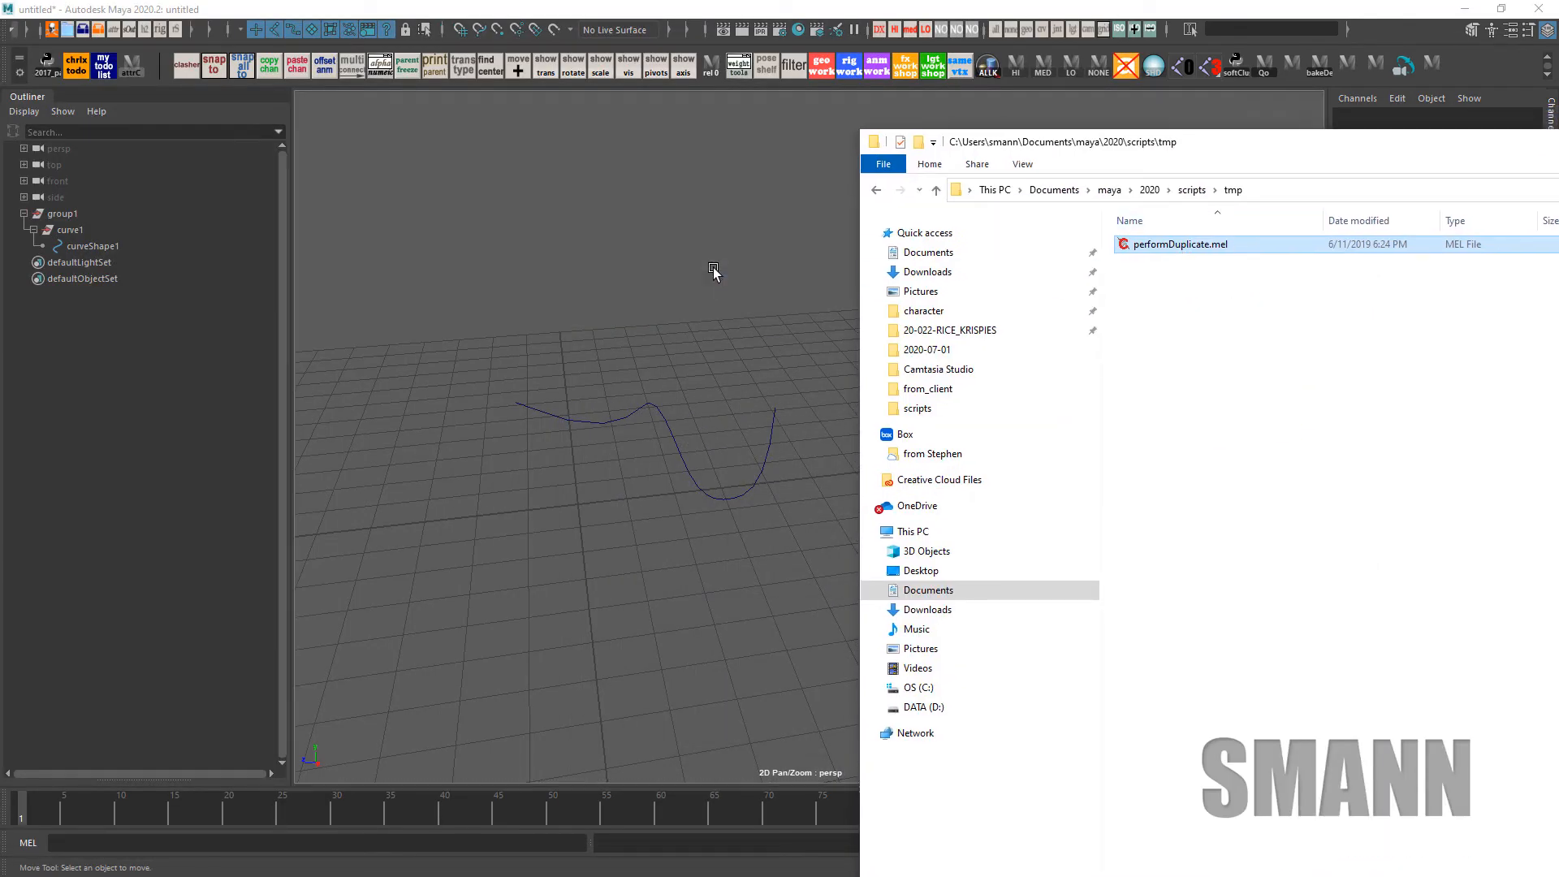
left_click_drag(1180, 244, 715, 270)
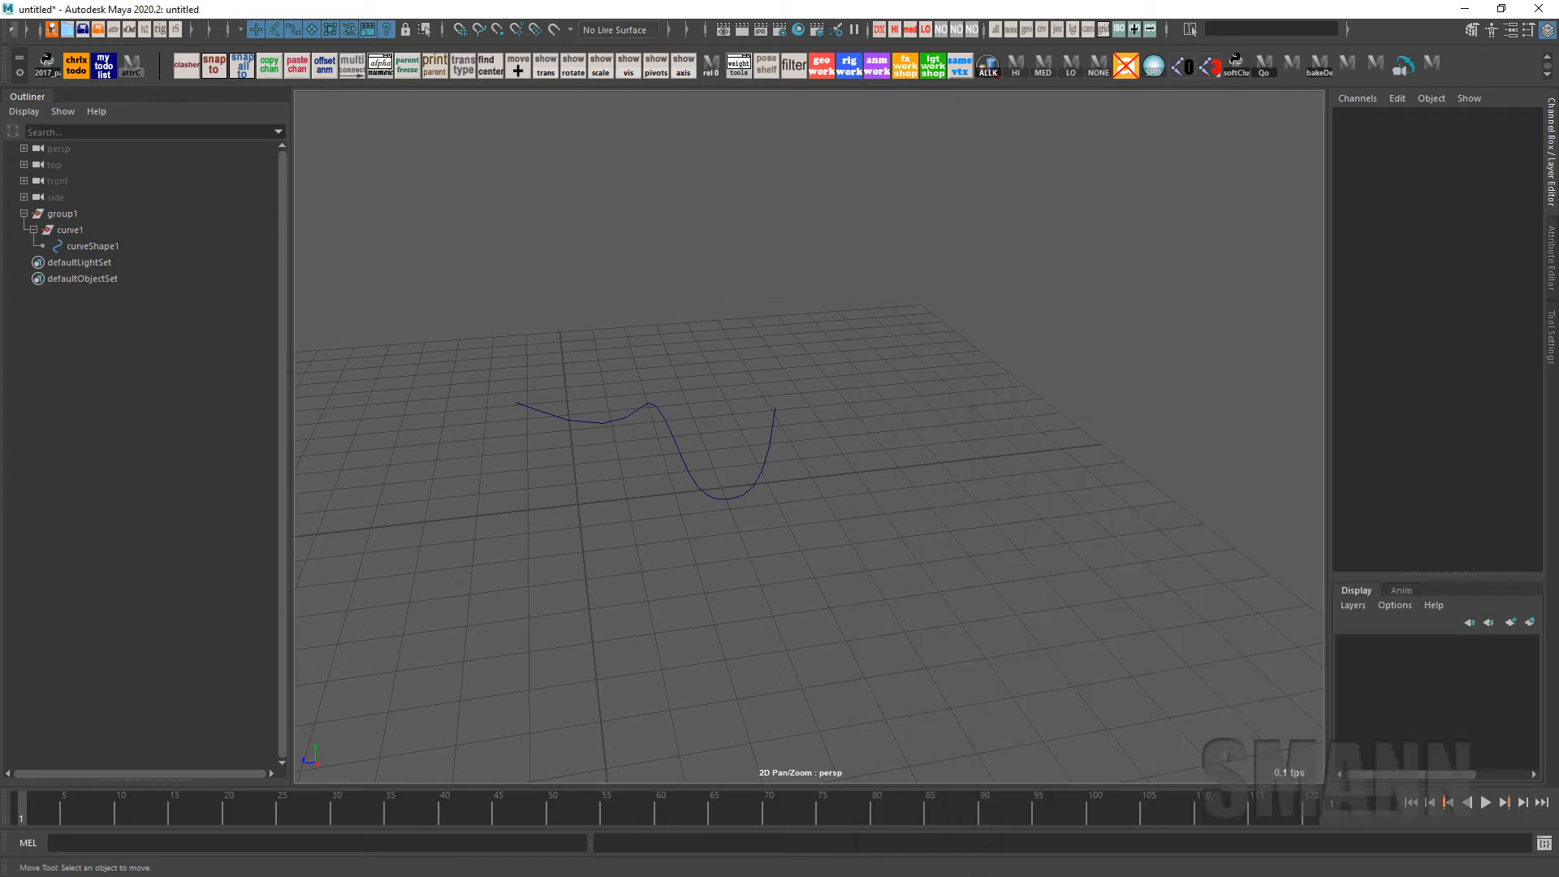
Duplicate group1 with the regular Duplicate command and expand the copy's hierarchy to check its child names
left_click(82, 213)
key("ctrl+d")
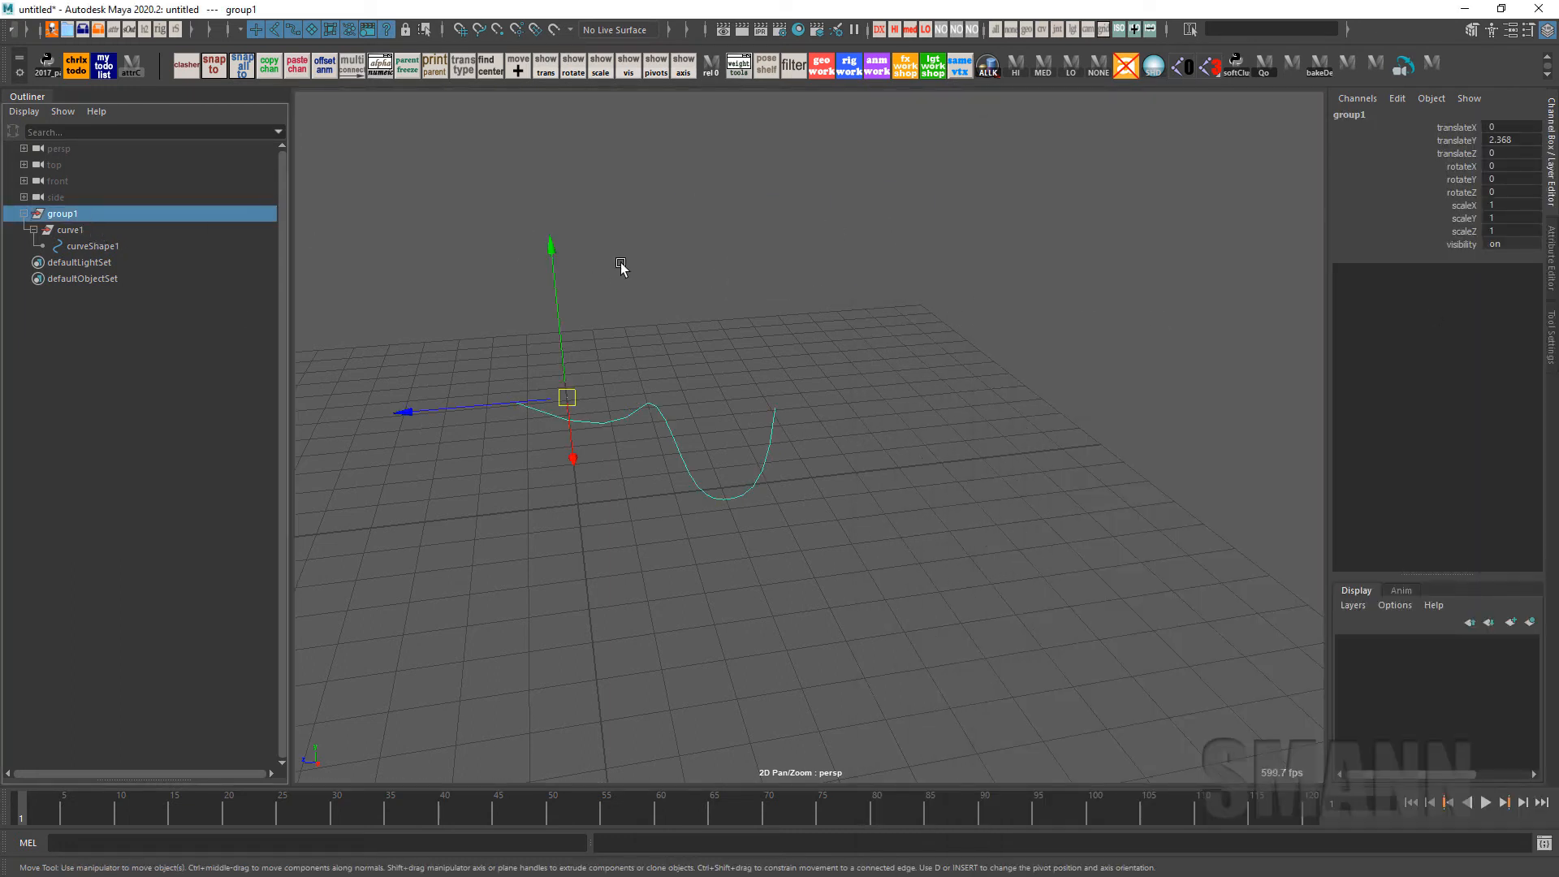
left_click(24, 262, "shift")
left_click(161, 294)
left_click(136, 249)
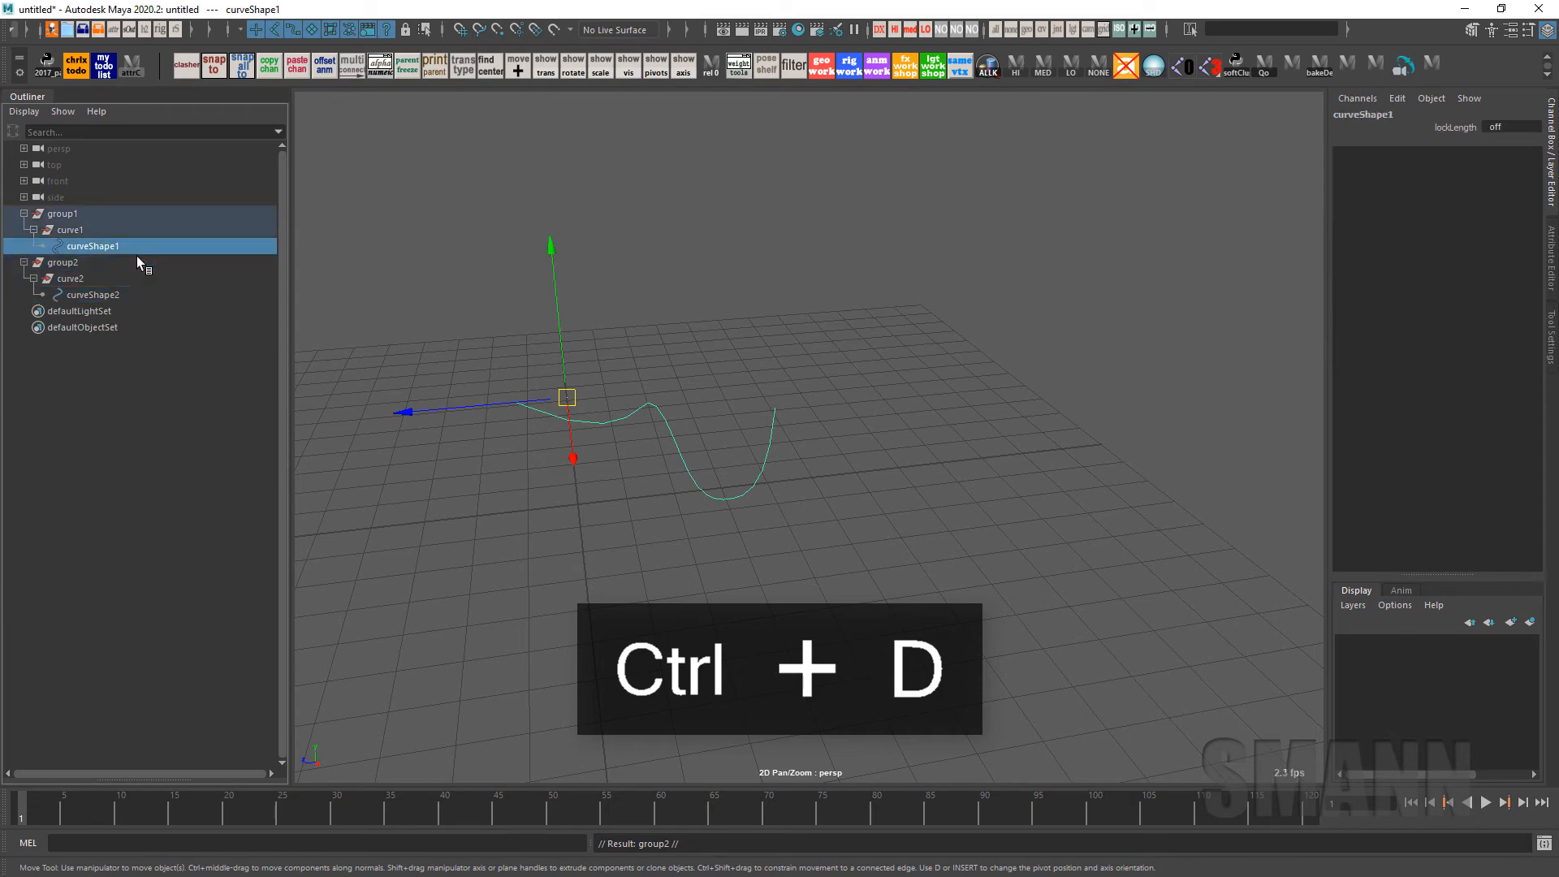
left_click_drag(122, 295, 119, 261)
left_click(118, 262)
Move group2 vertically below the original curve in group1 and clear the selection
left_click_drag(763, 264, 816, 248, "alt")
left_click(98, 262)
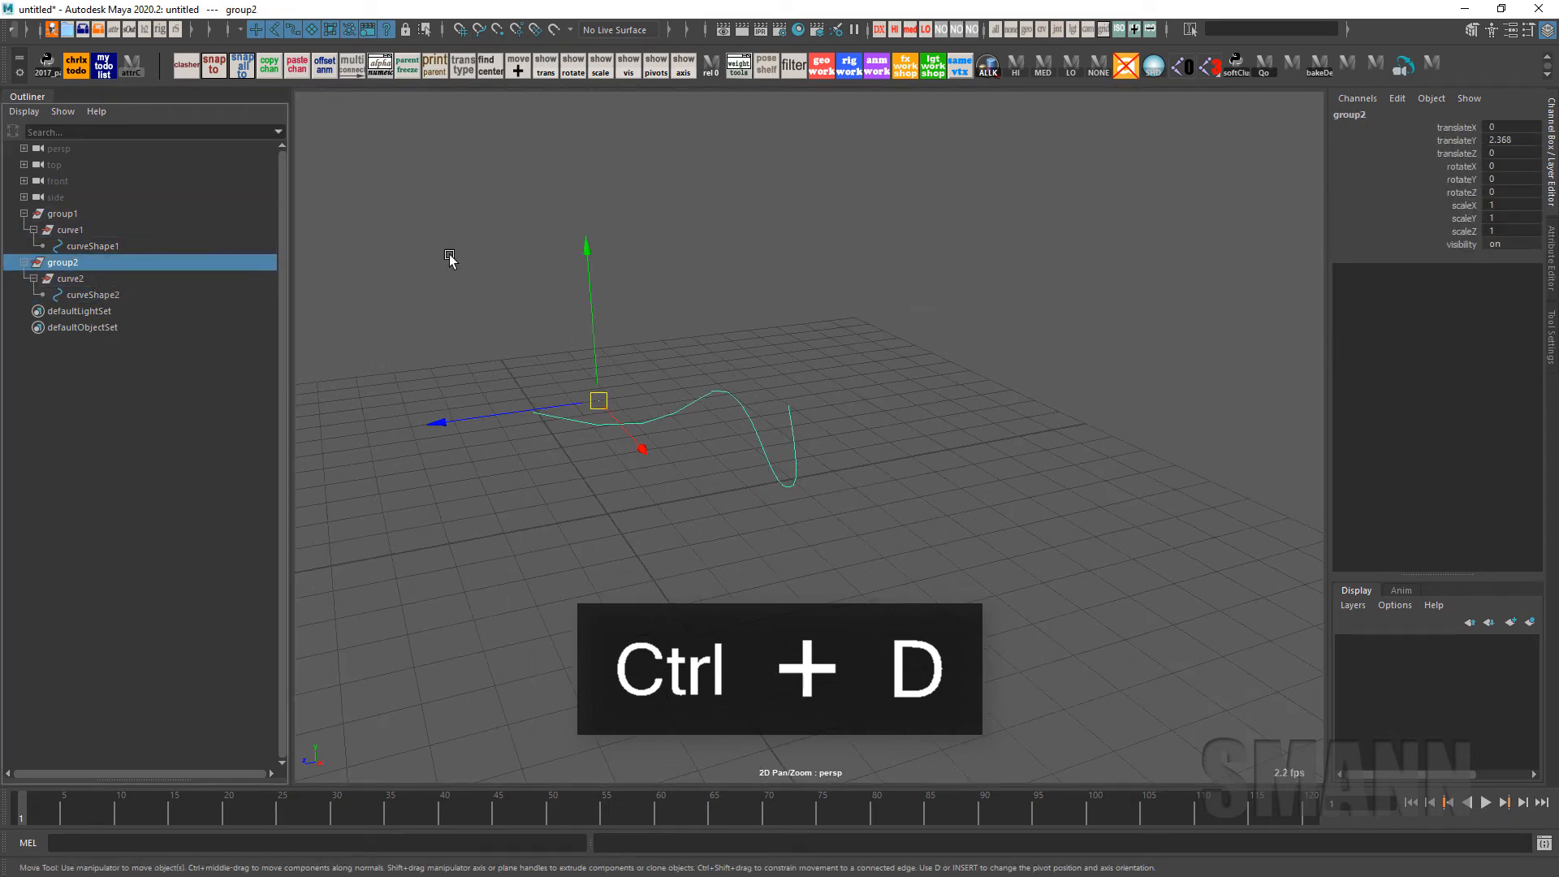
middle_click_drag(700, 174, 694, 281, "shift")
left_click_drag(971, 367, 877, 351, "alt")
left_click(988, 349)
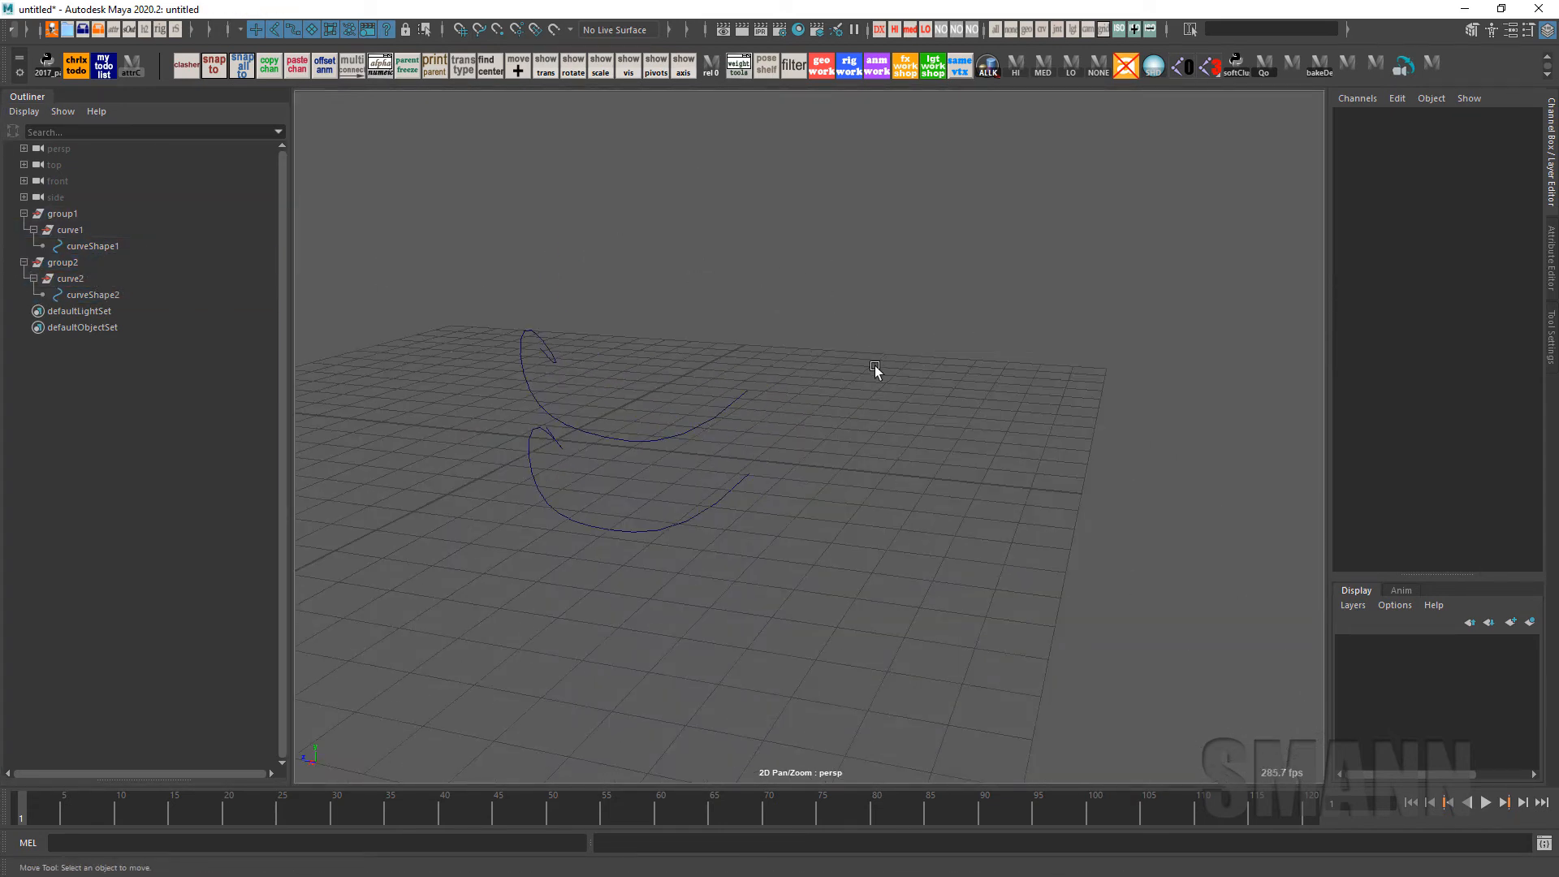
left_click_drag(934, 399, 996, 398, "alt")
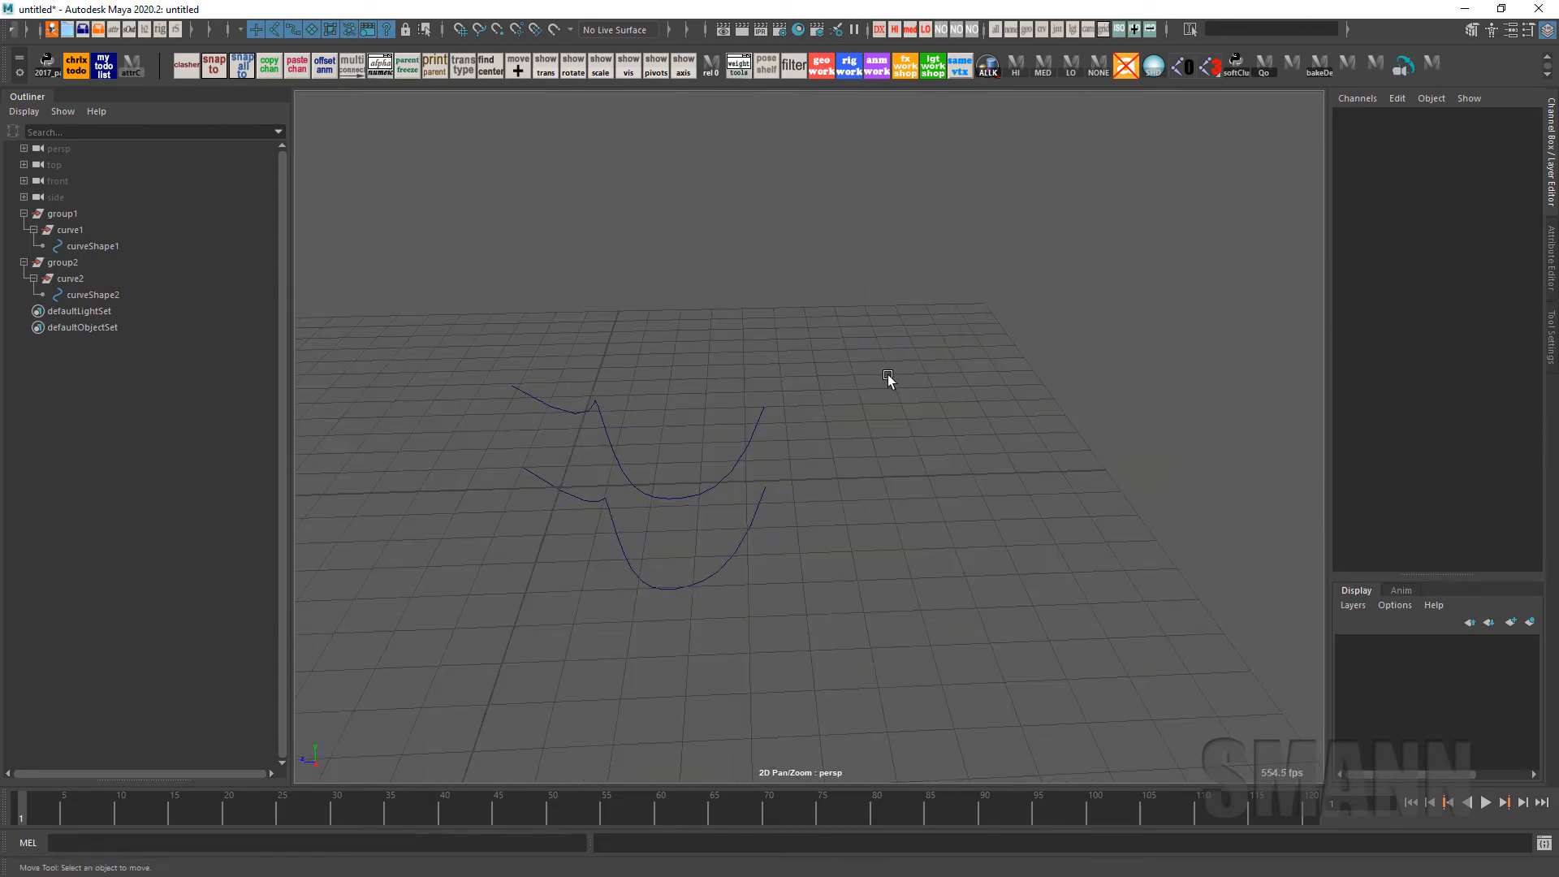
Draw an arched chain of eight joints around the curves in the side view with the Joint tool
key("space")
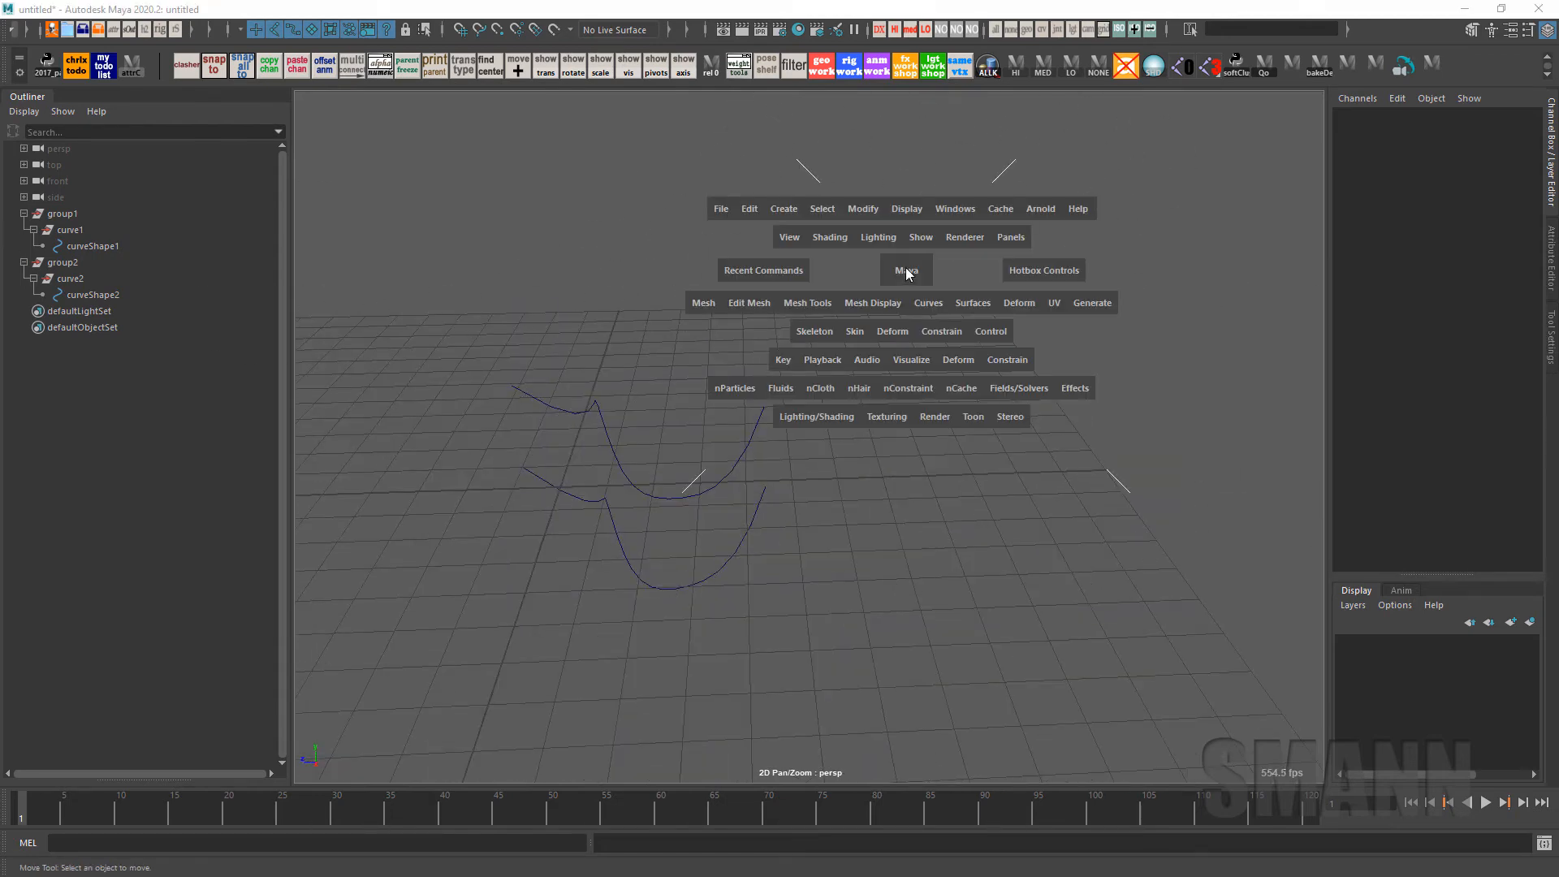
left_click(819, 331)
left_click(893, 379)
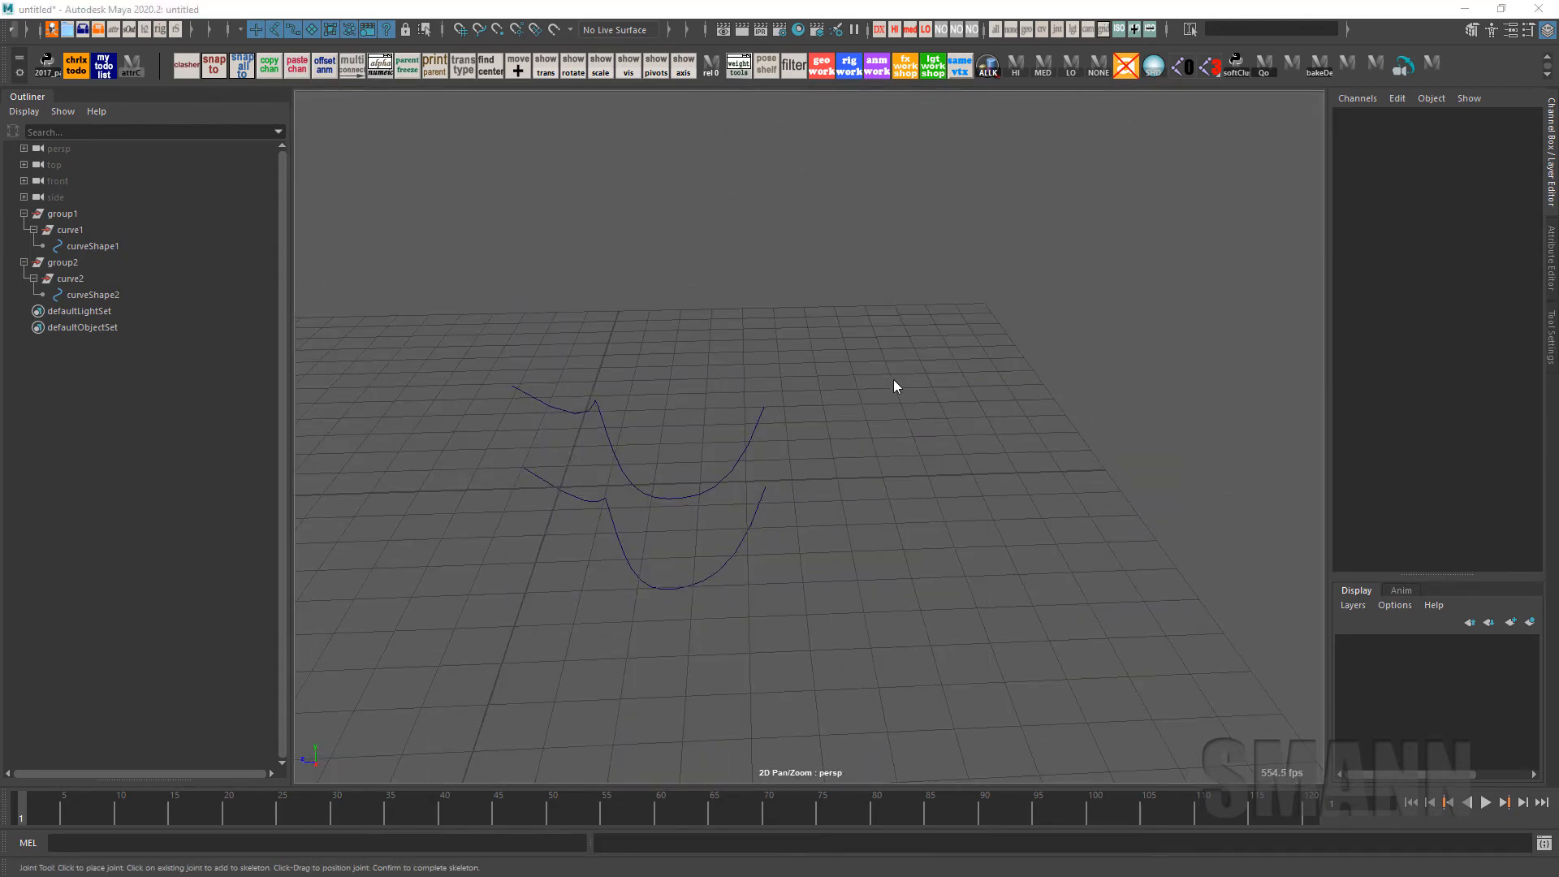
key("space")
key("space")
left_click(619, 517)
left_click(801, 486)
left_click(808, 359)
left_click(879, 278)
left_click(1003, 303)
left_click(1067, 467)
left_click(1242, 515)
left_click(1298, 476)
key("Return")
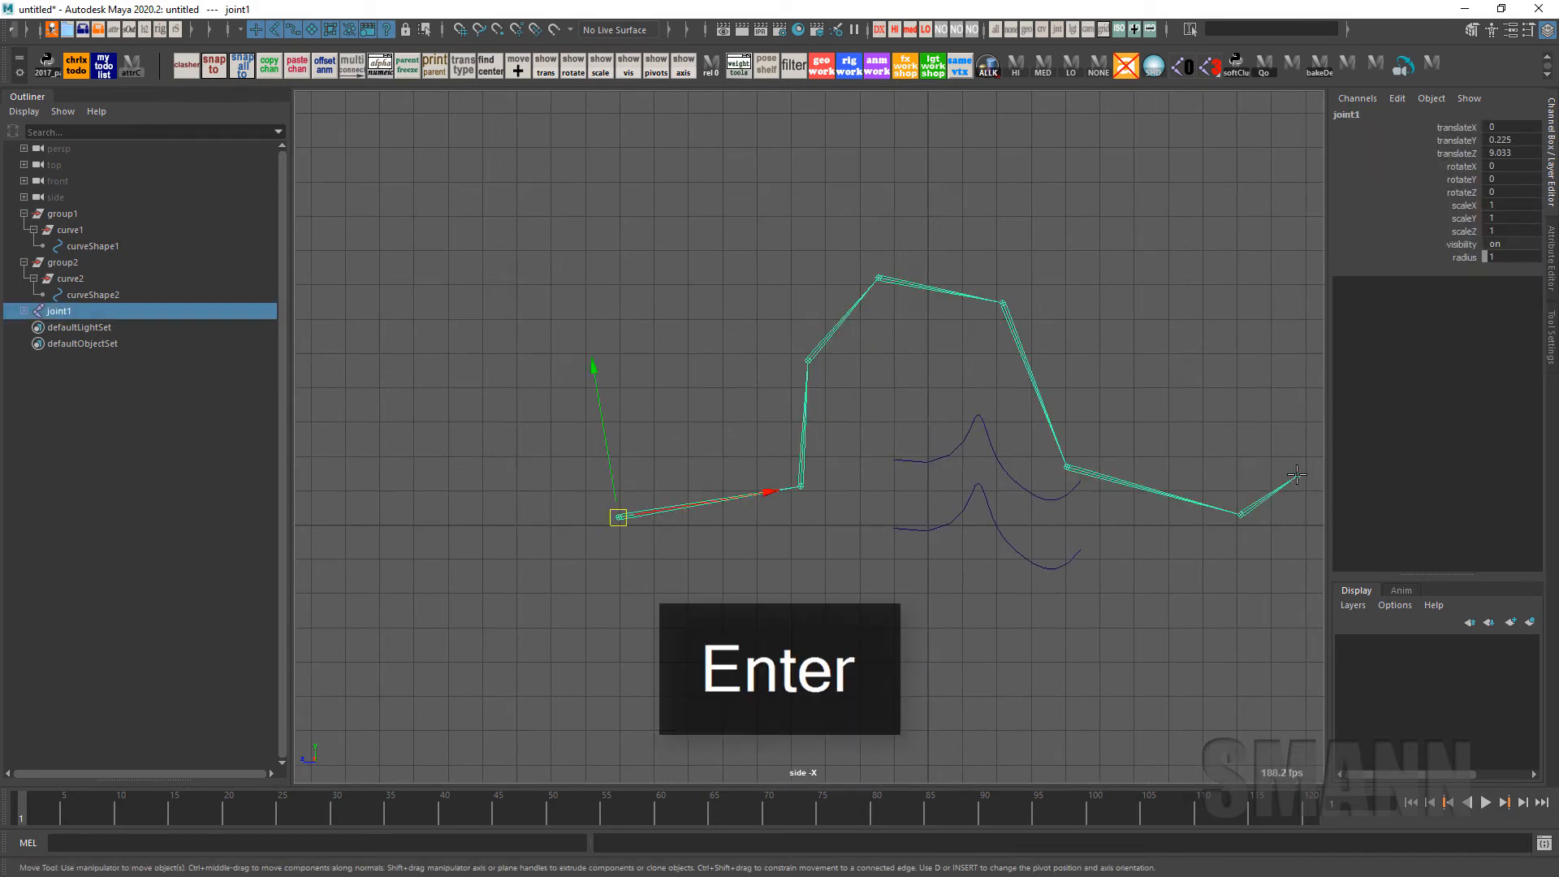
Duplicate the joint1 chain with Duplicate Special as one copy, leaving unique child names unassigned, and expand both hierarchies
middle_click_drag(1083, 376, 972, 344, "alt")
key("space")
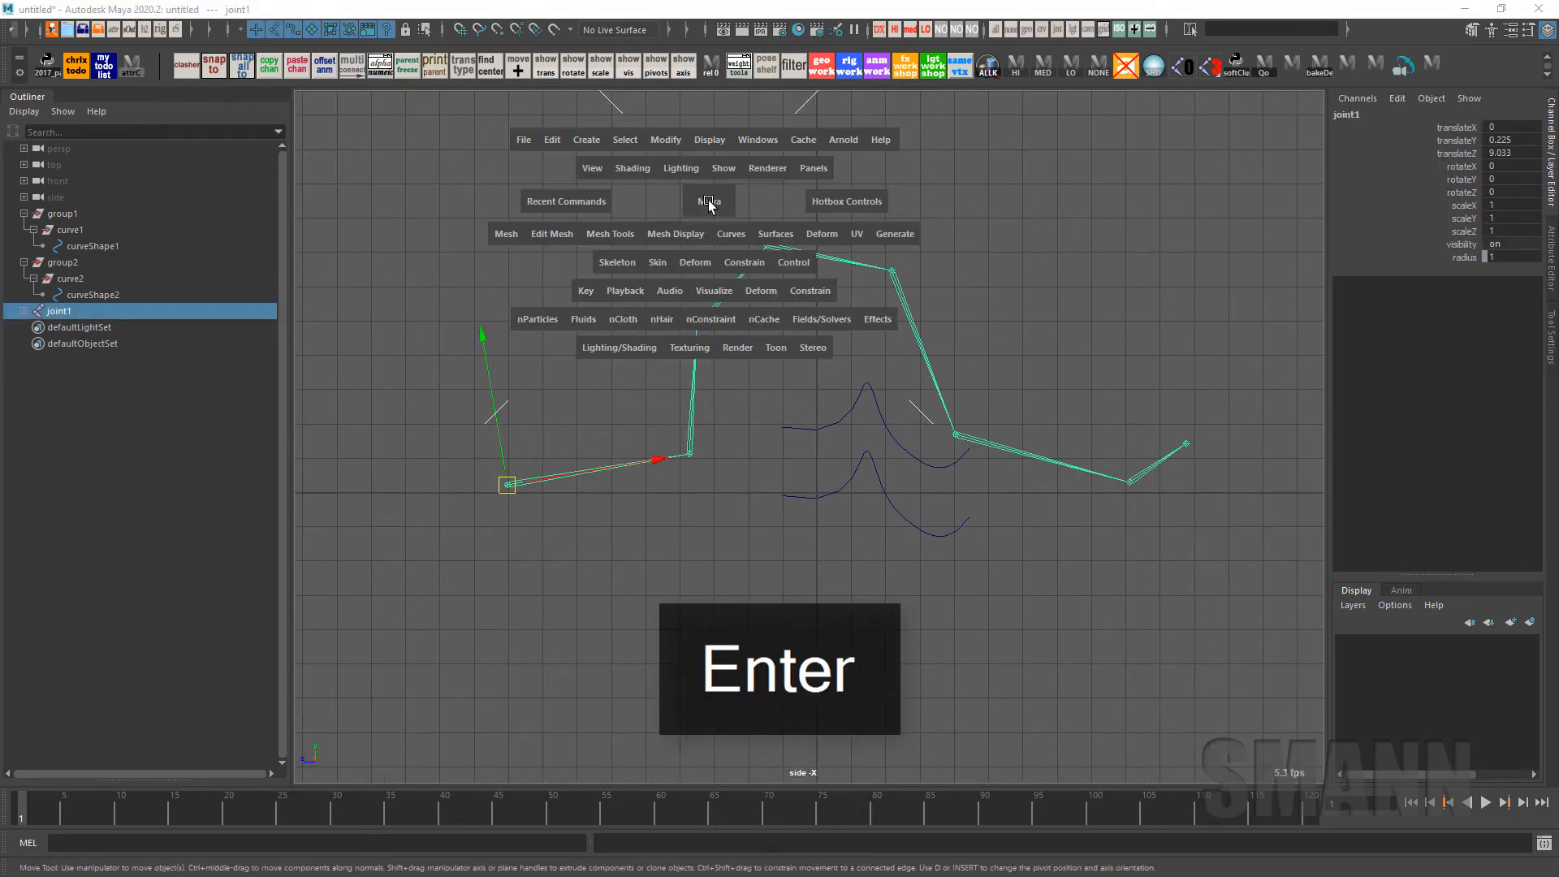
left_click(552, 140)
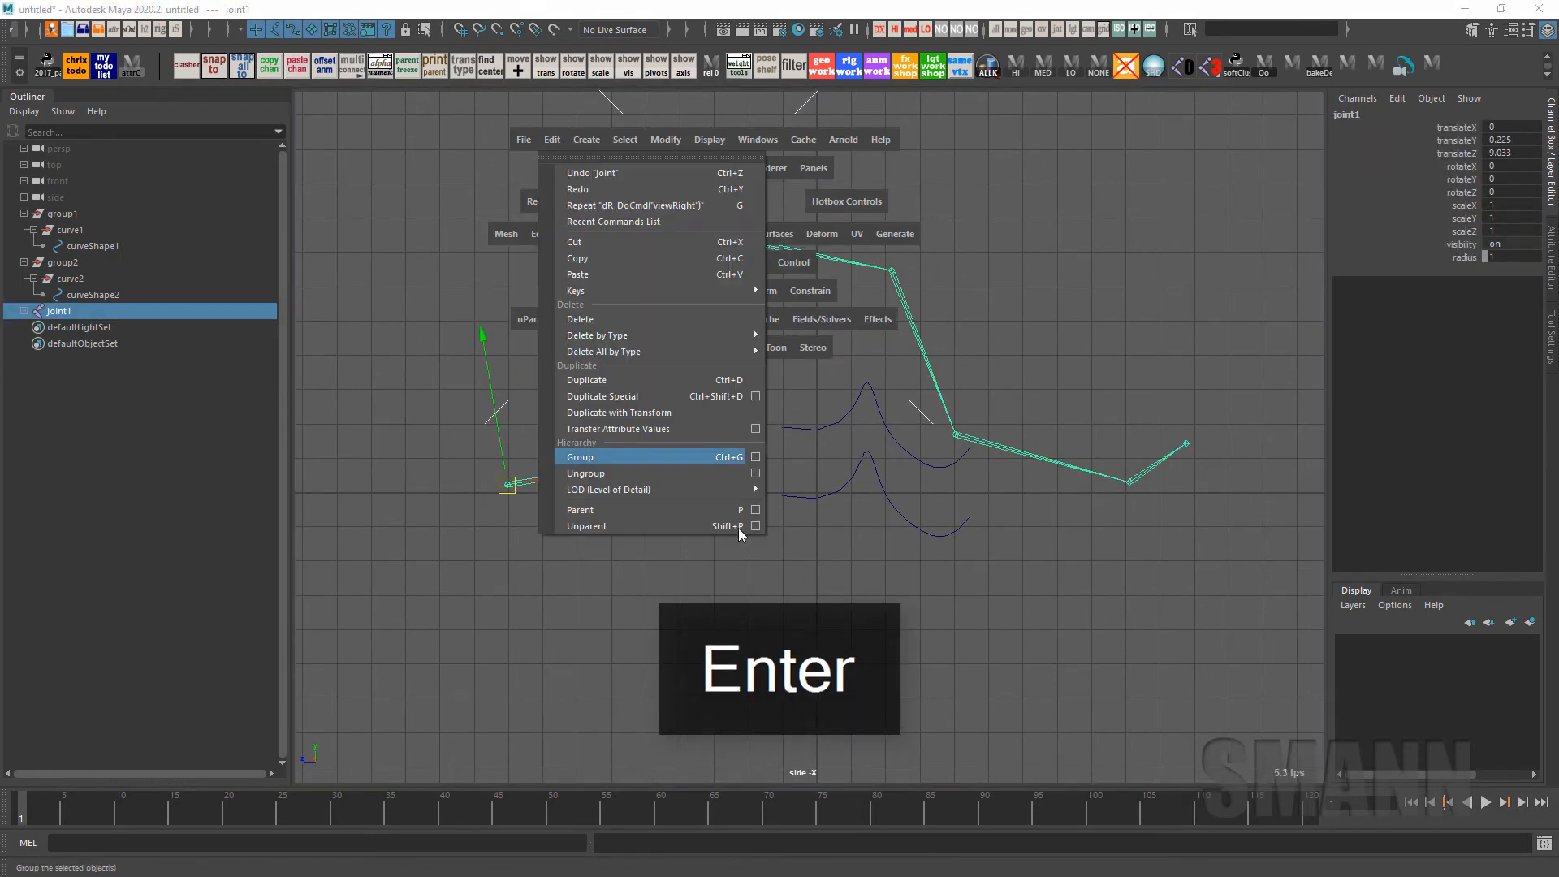
left_click(756, 397)
left_click(504, 406)
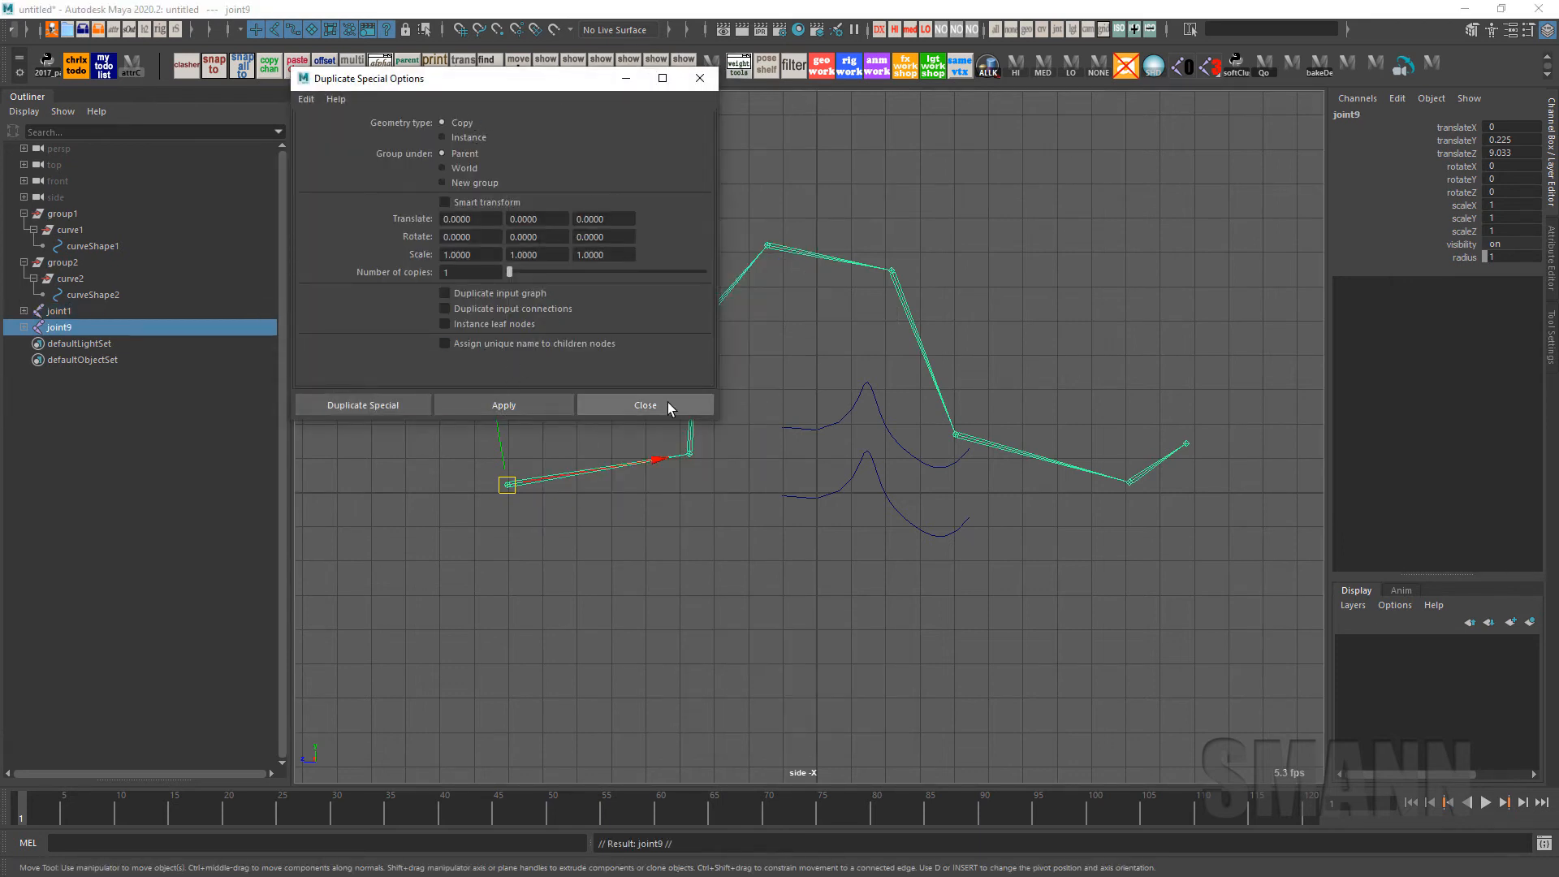
left_click(690, 405)
left_click(304, 416)
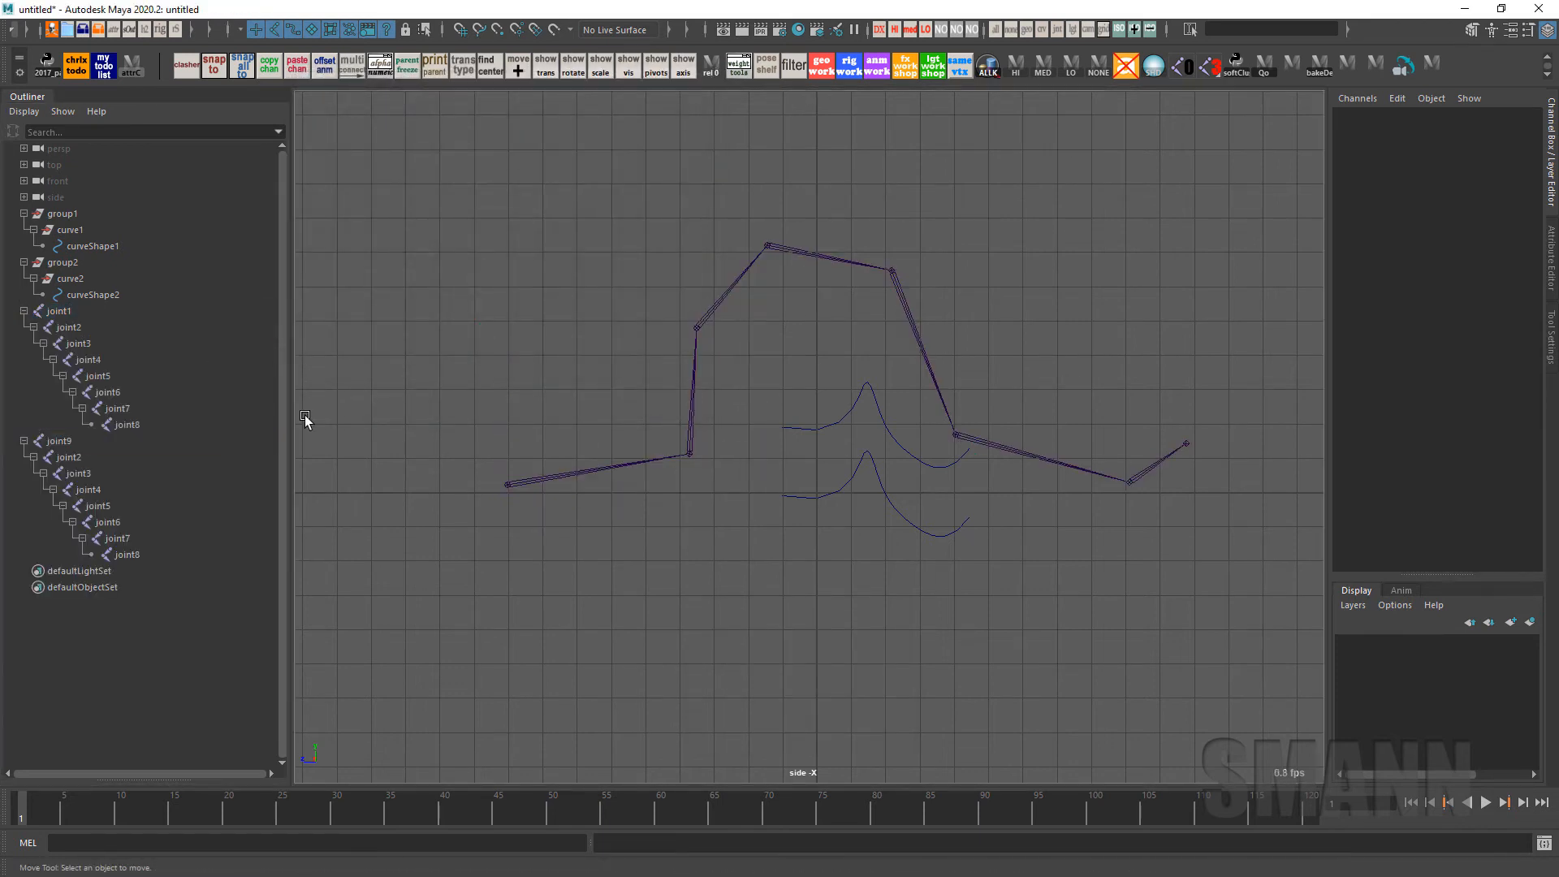
Compare the child joint names in both chains and delete the duplicated joint9 chain
left_click_drag(105, 471, 169, 557)
left_click_drag(96, 345, 163, 393)
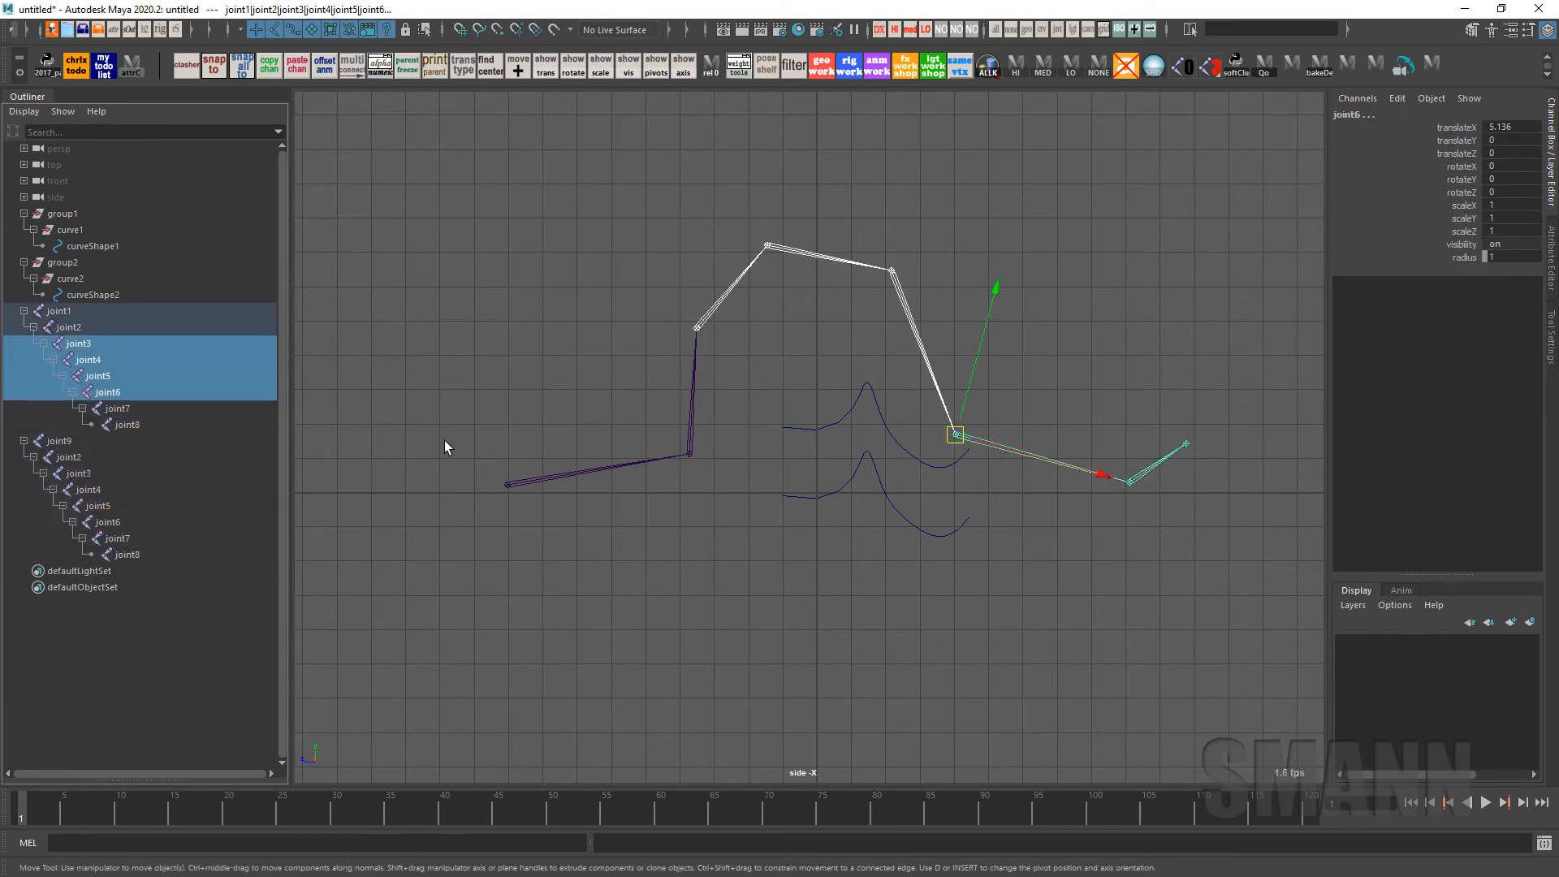
left_click_drag(166, 506, 162, 492)
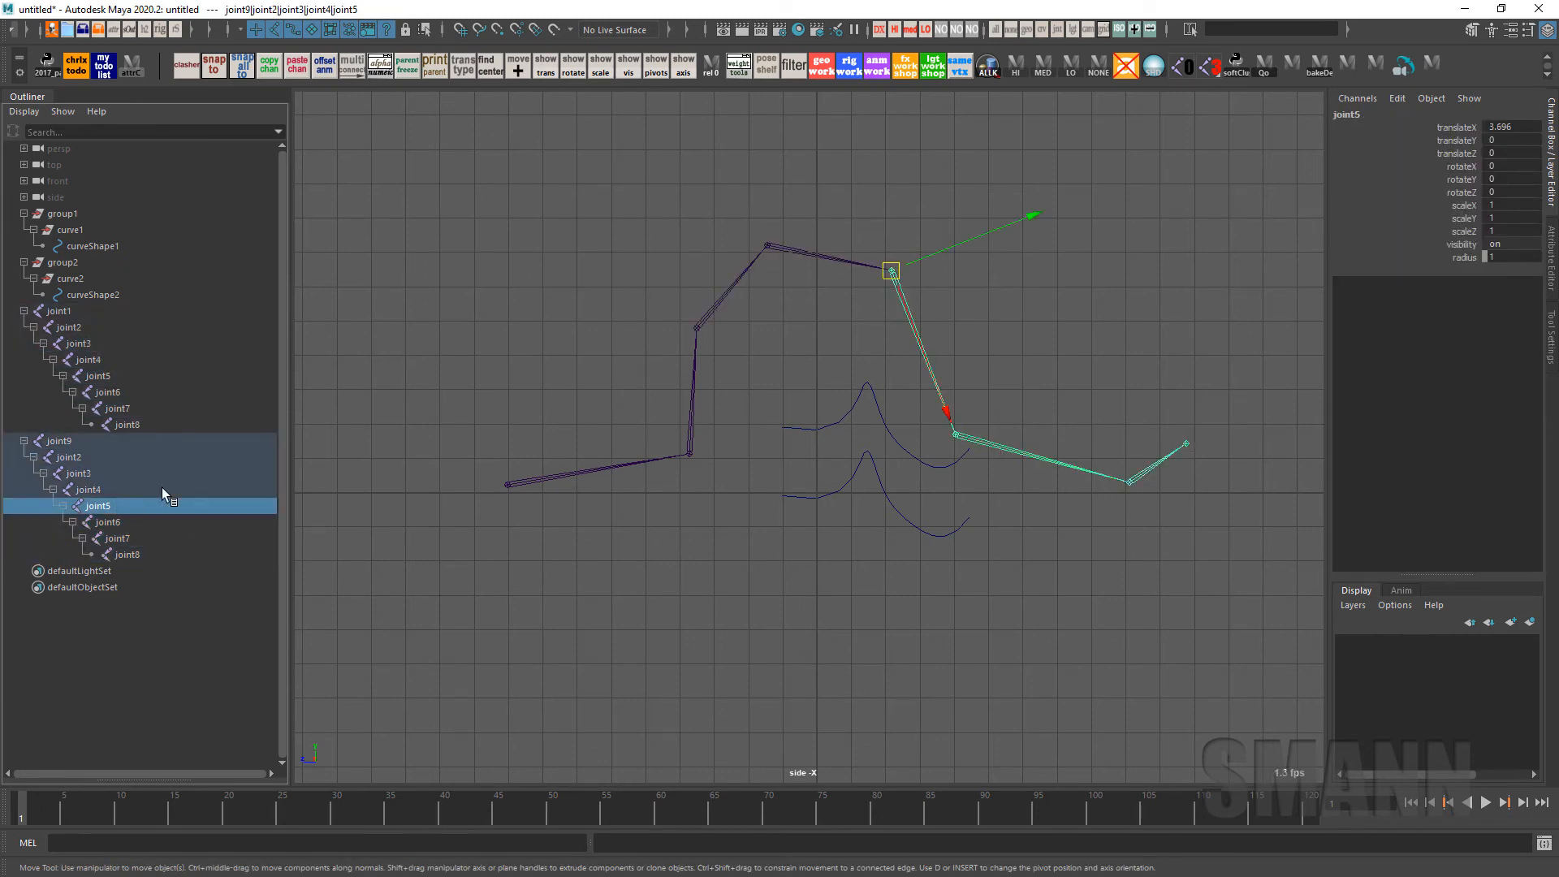
left_click(580, 316)
left_click(119, 440)
key("Delete")
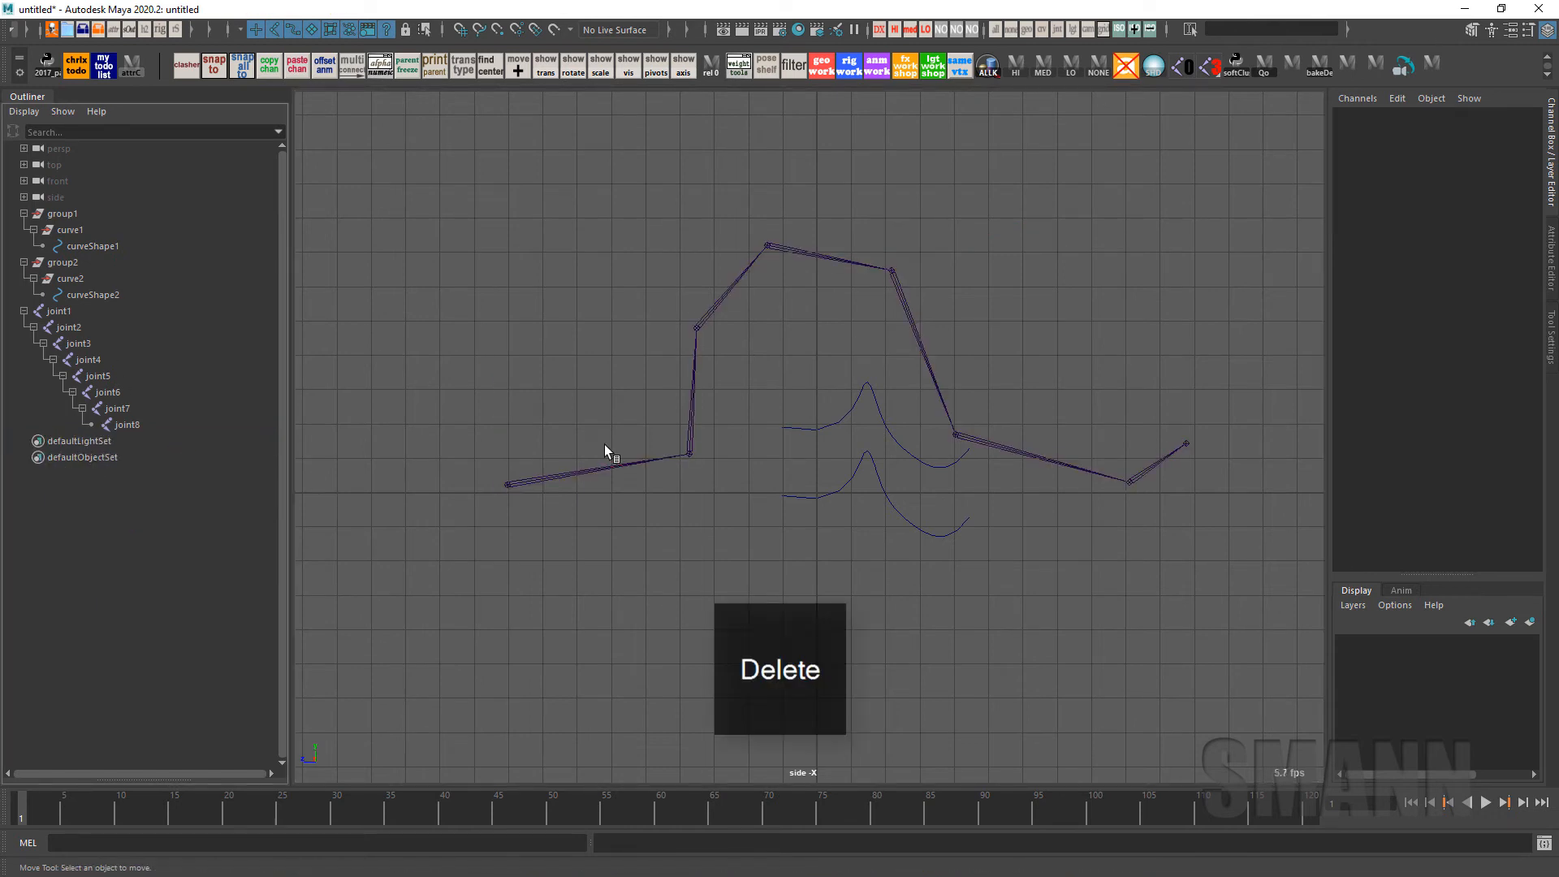
Select all eight joints and rename them with cometRename as "asdasds" numbered from 1 with padding 2, adding the suffix "_JNRT"
left_click_drag(581, 398, 564, 522)
key("space")
left_click_drag(563, 523, 480, 150)
key("space")
left_click_drag(480, 150, 763, 465)
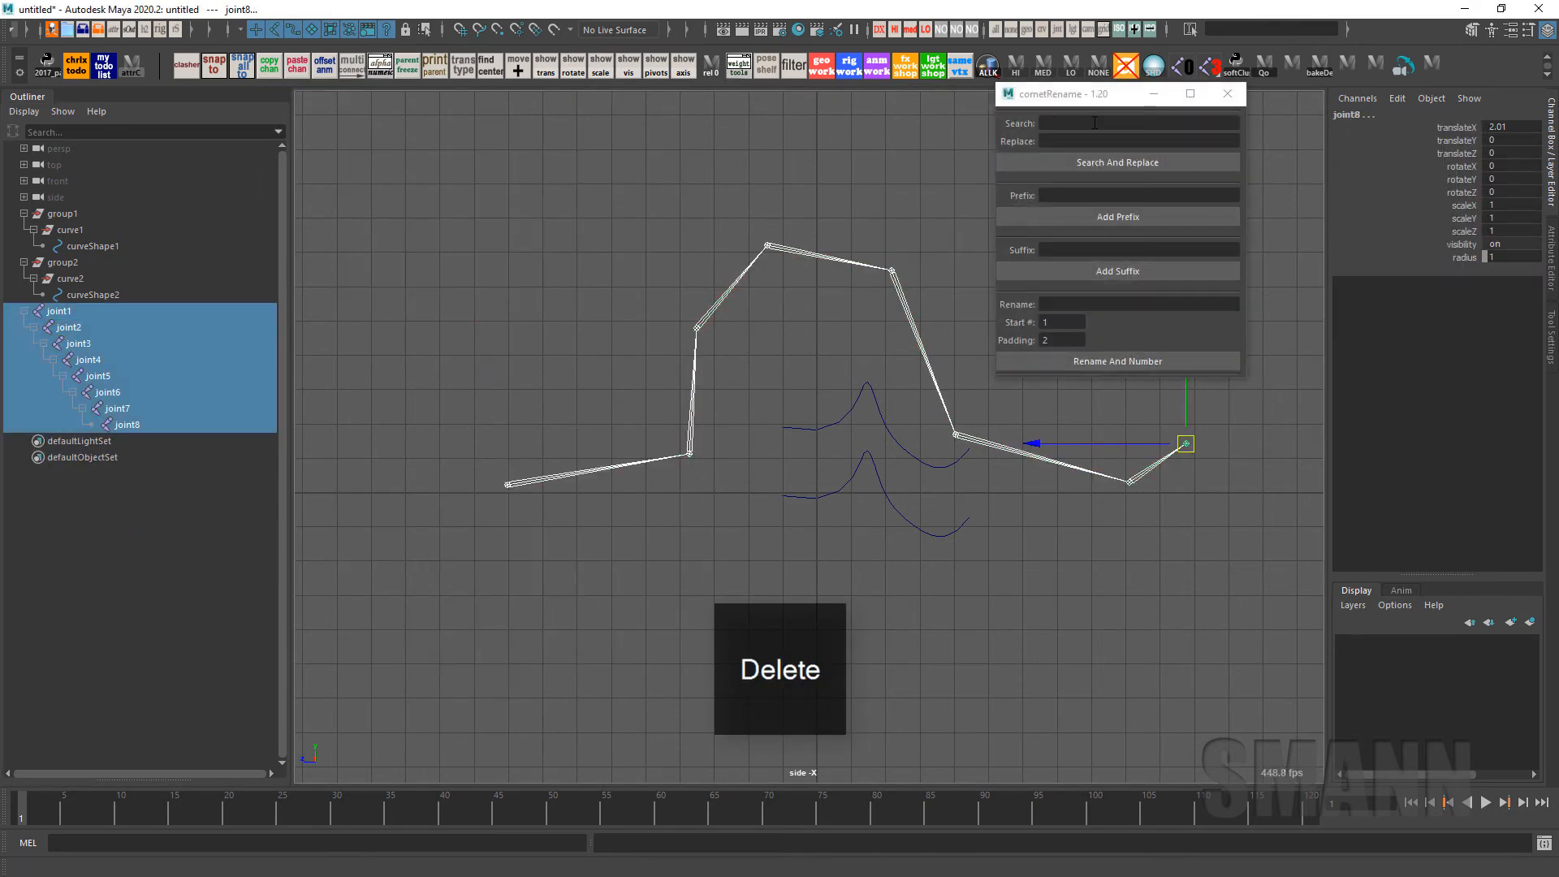
left_click_drag(1080, 100, 466, 126)
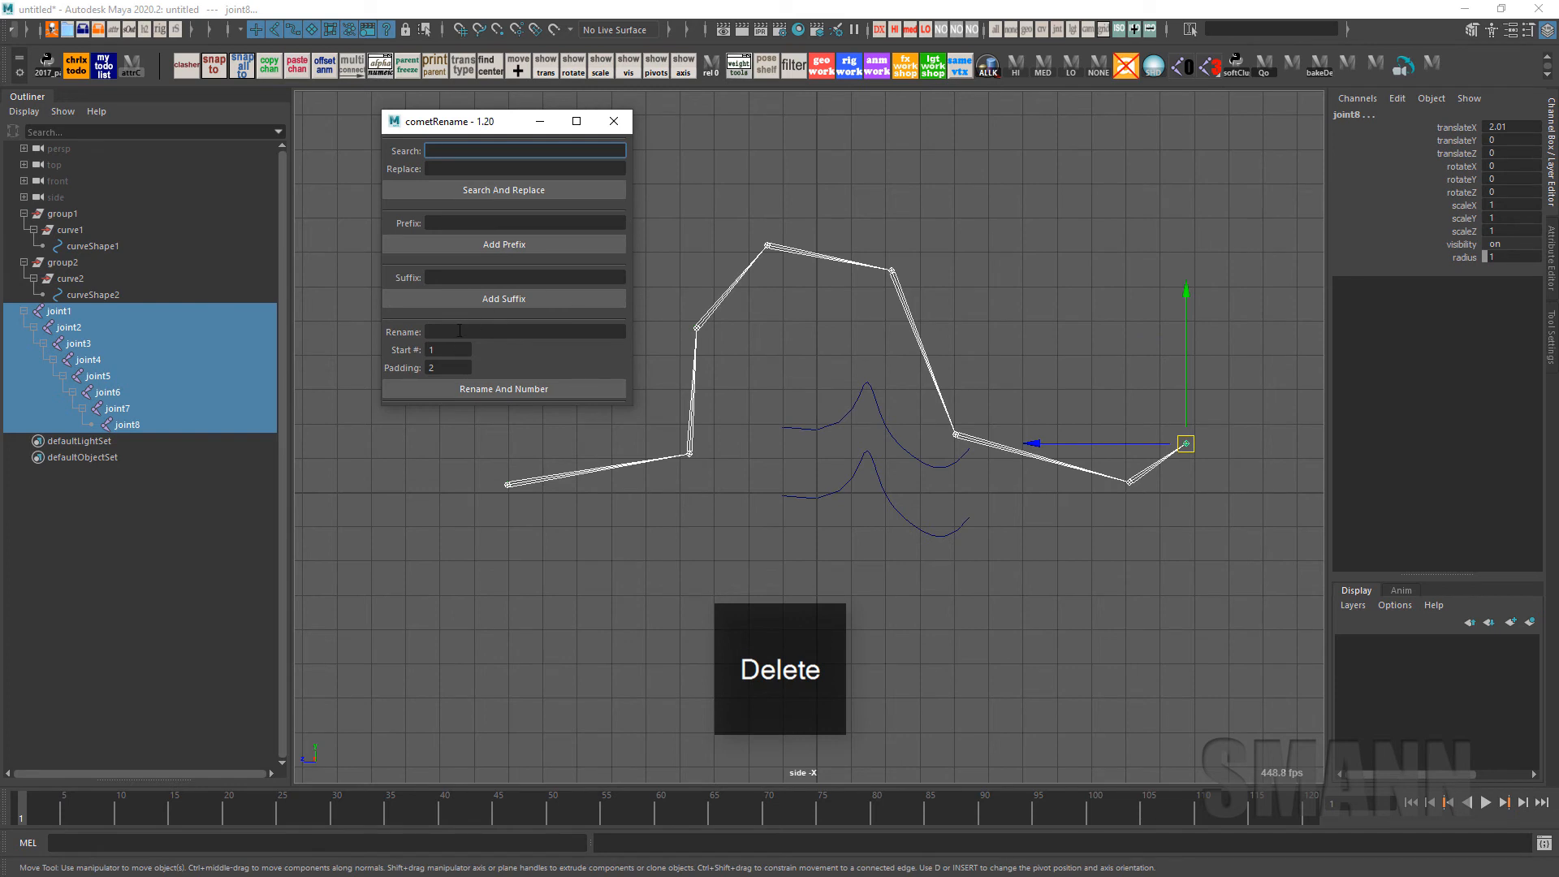
left_click(459, 330)
type("asdasds")
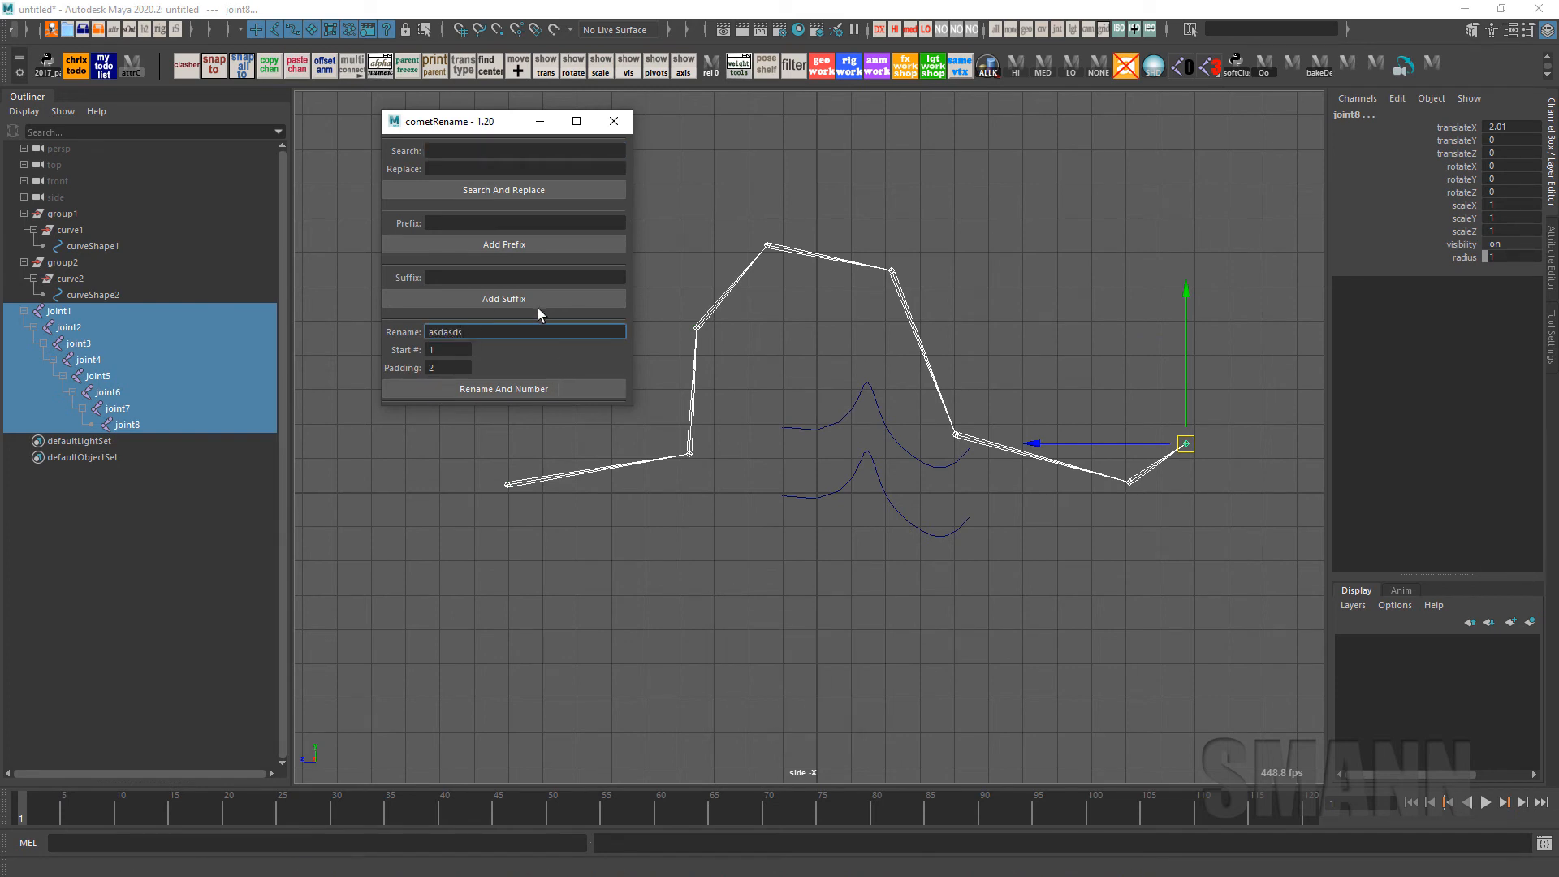
left_click(549, 389)
left_click(524, 278)
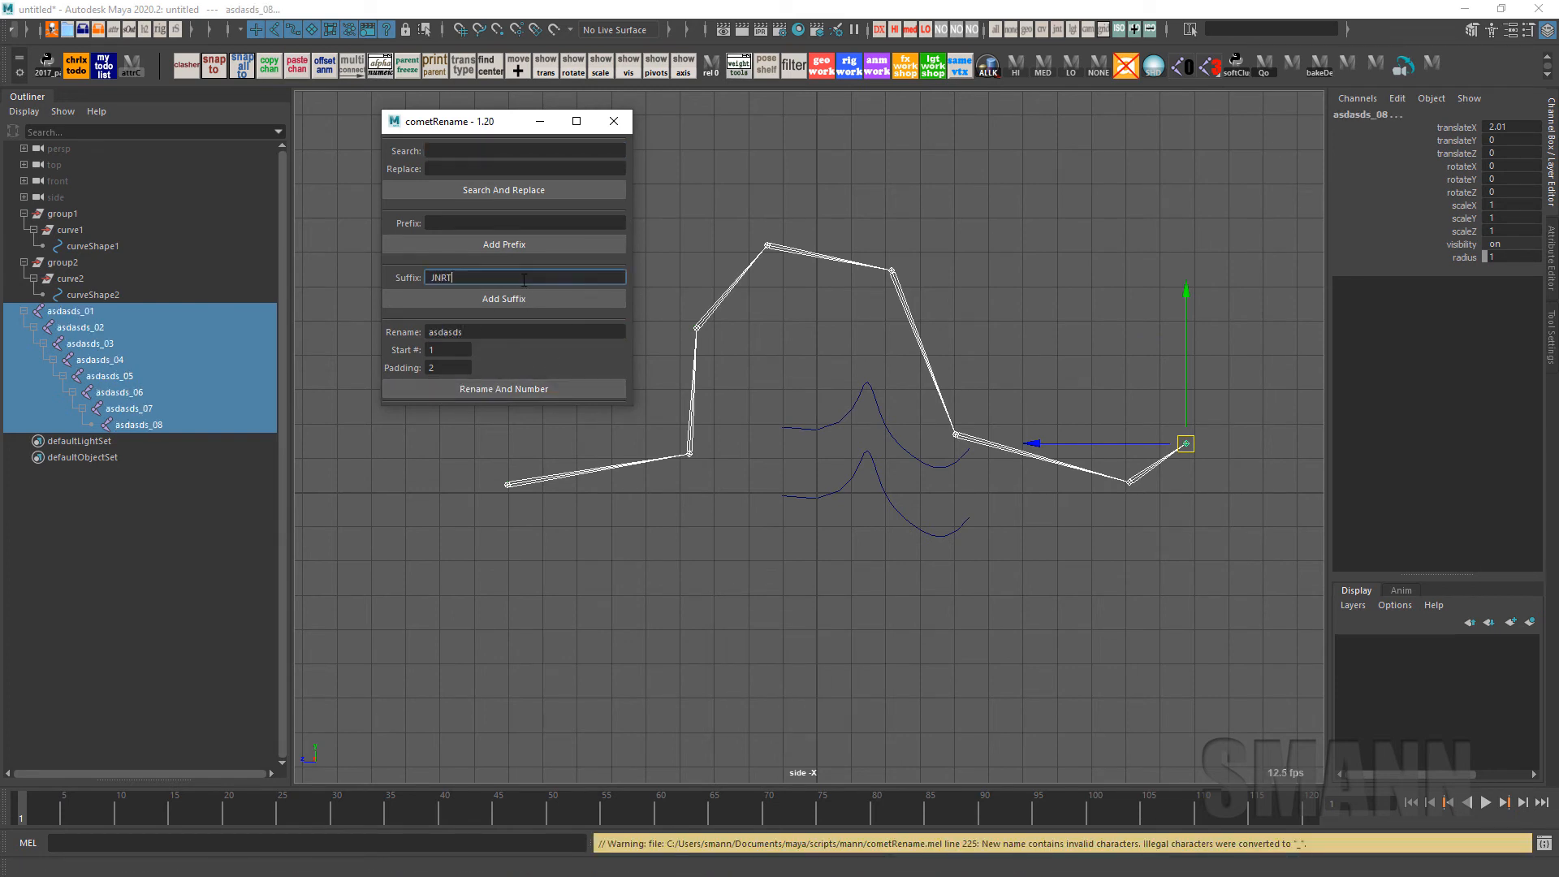
type("JNRT")
left_click(519, 299)
left_click(614, 121)
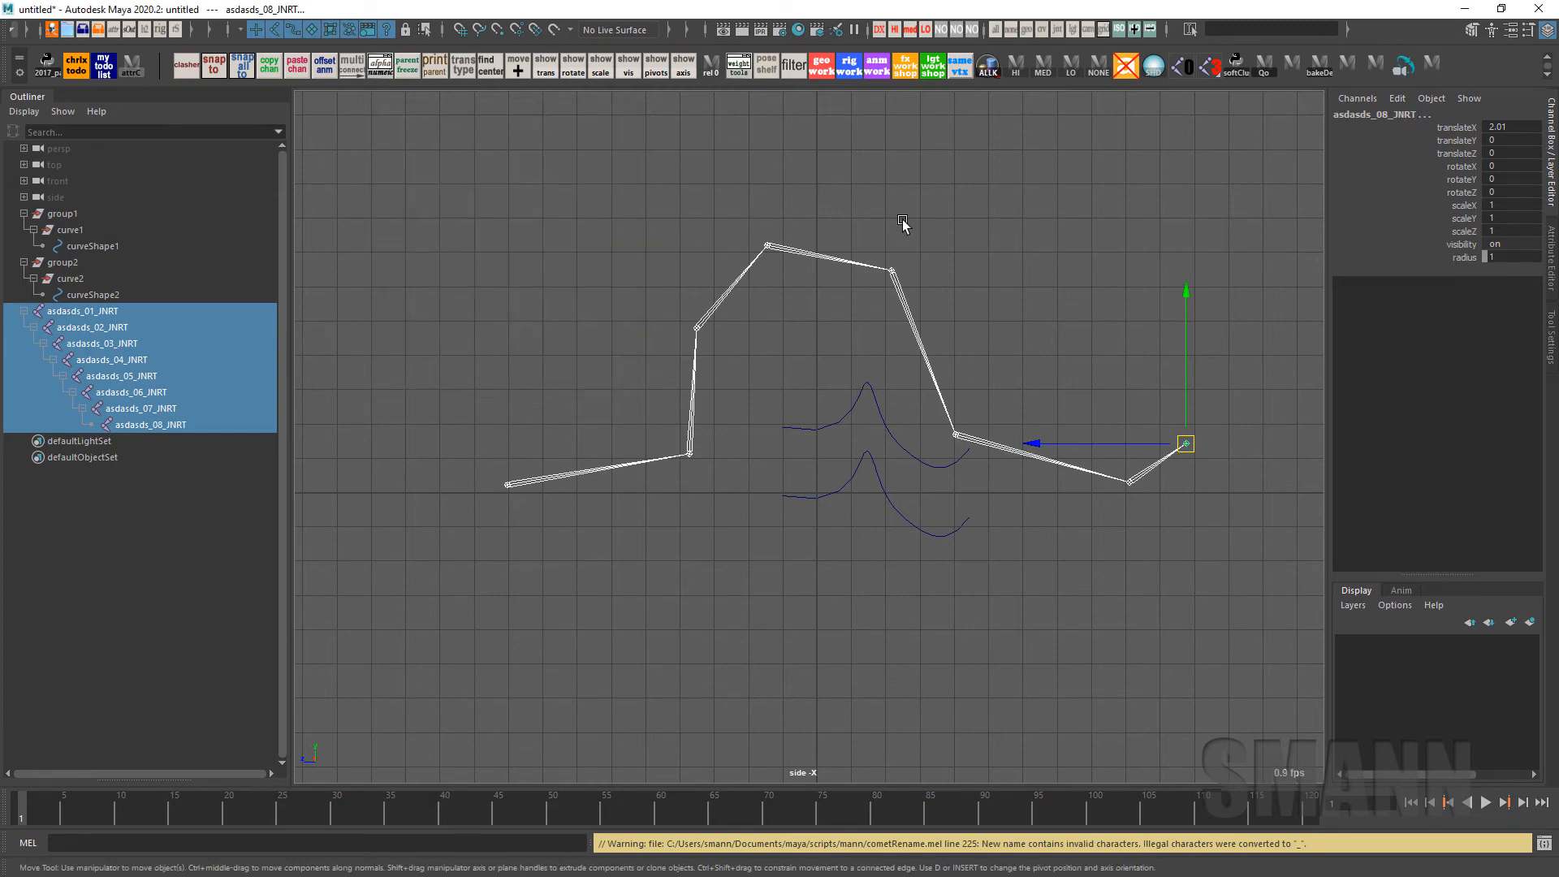
Switch to the perspective view and delete the joint chain and both curve groups
key("space")
left_click_drag(1220, 237, 1223, 153)
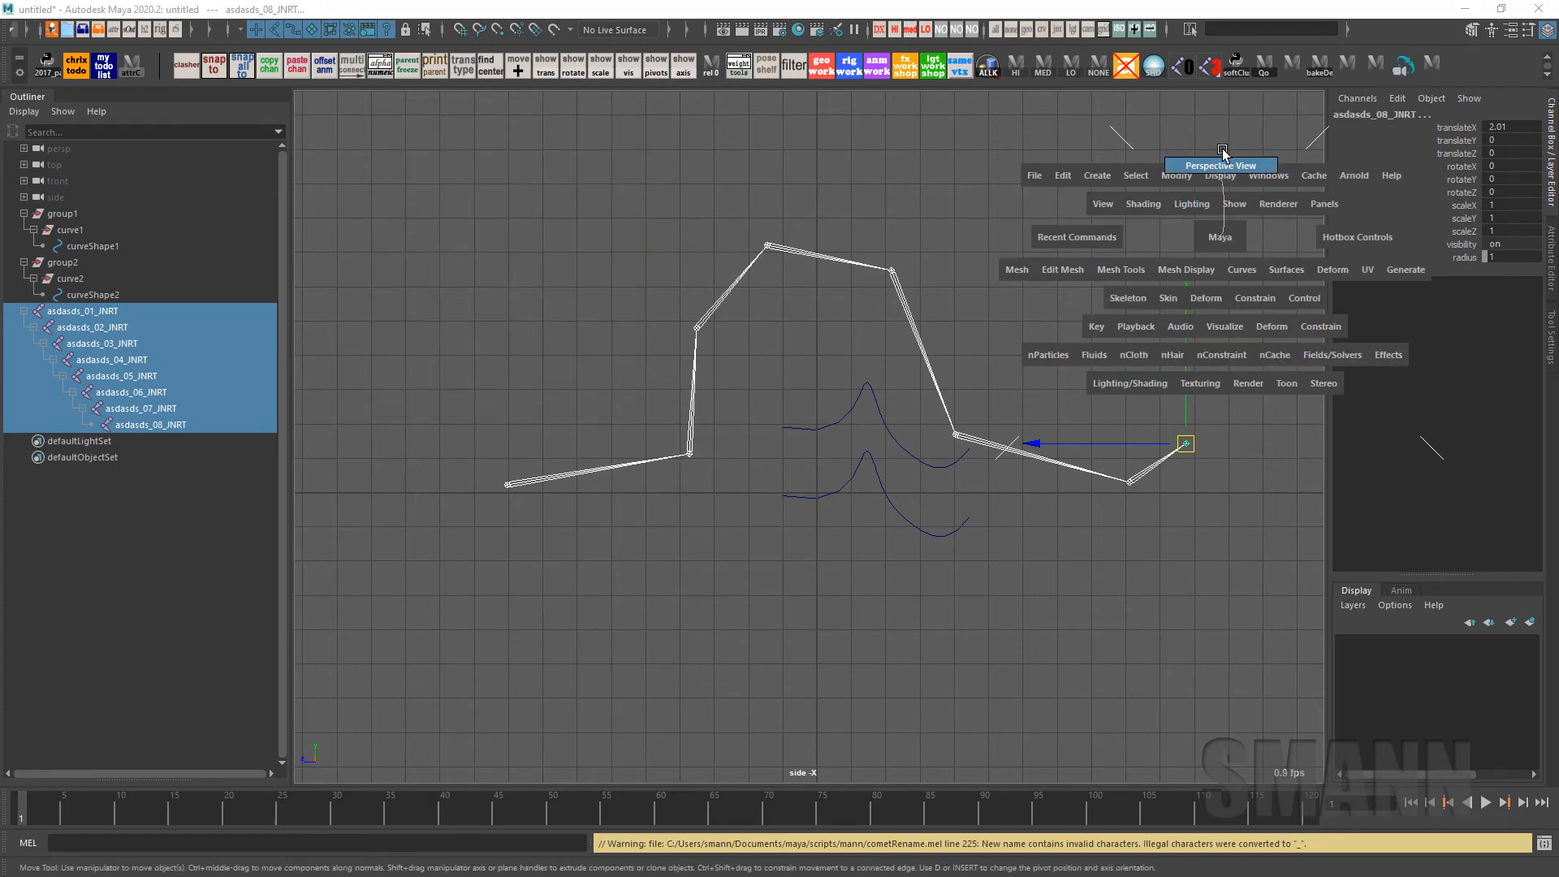
left_click_drag(852, 366, 1108, 331, "alt")
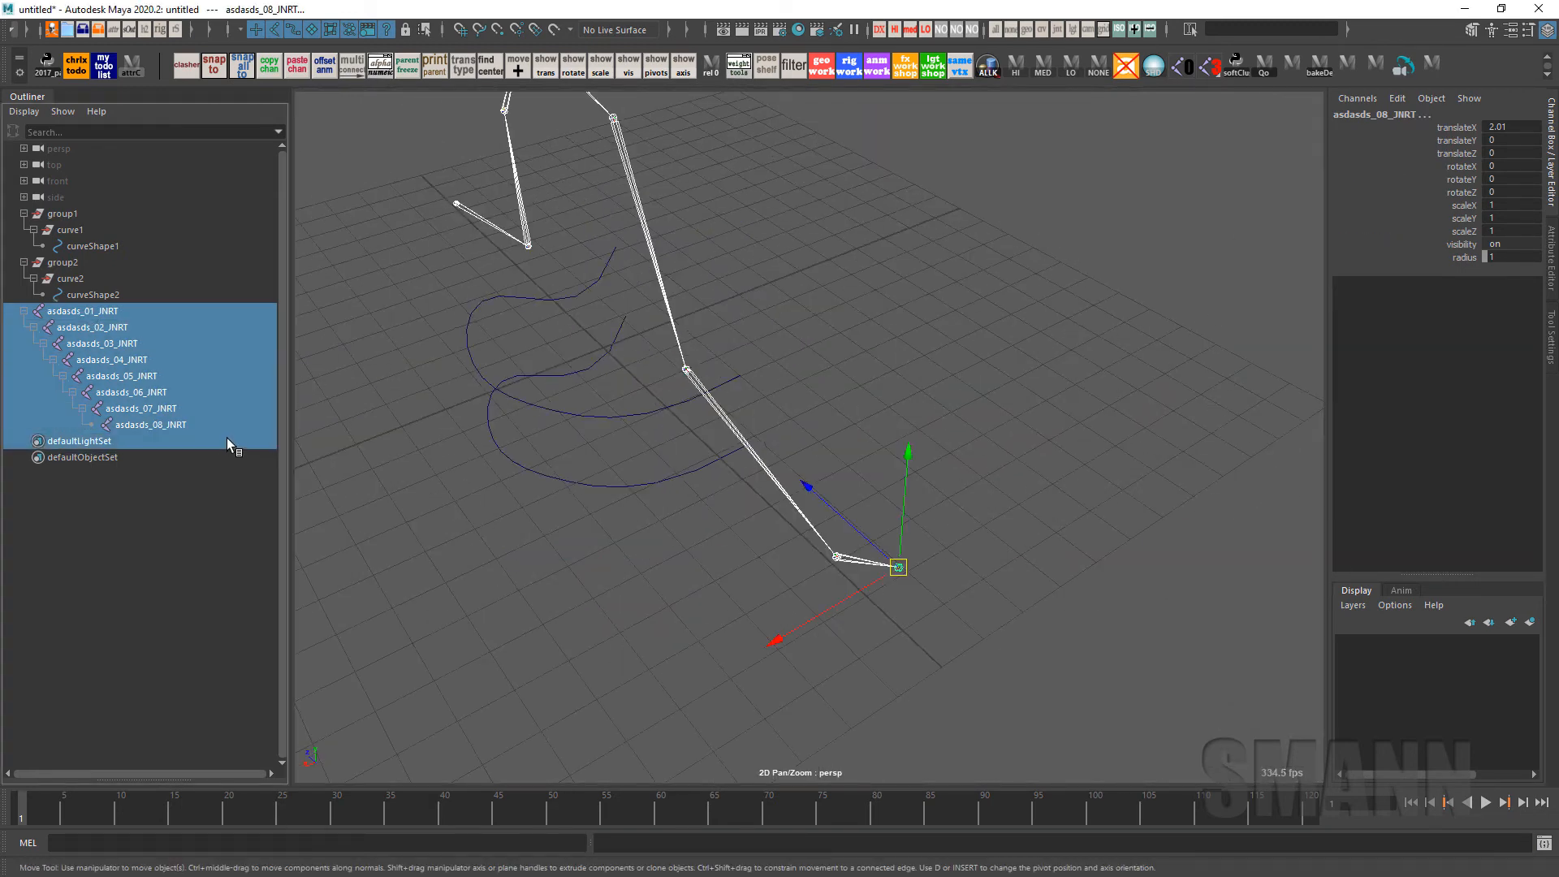
key("Delete")
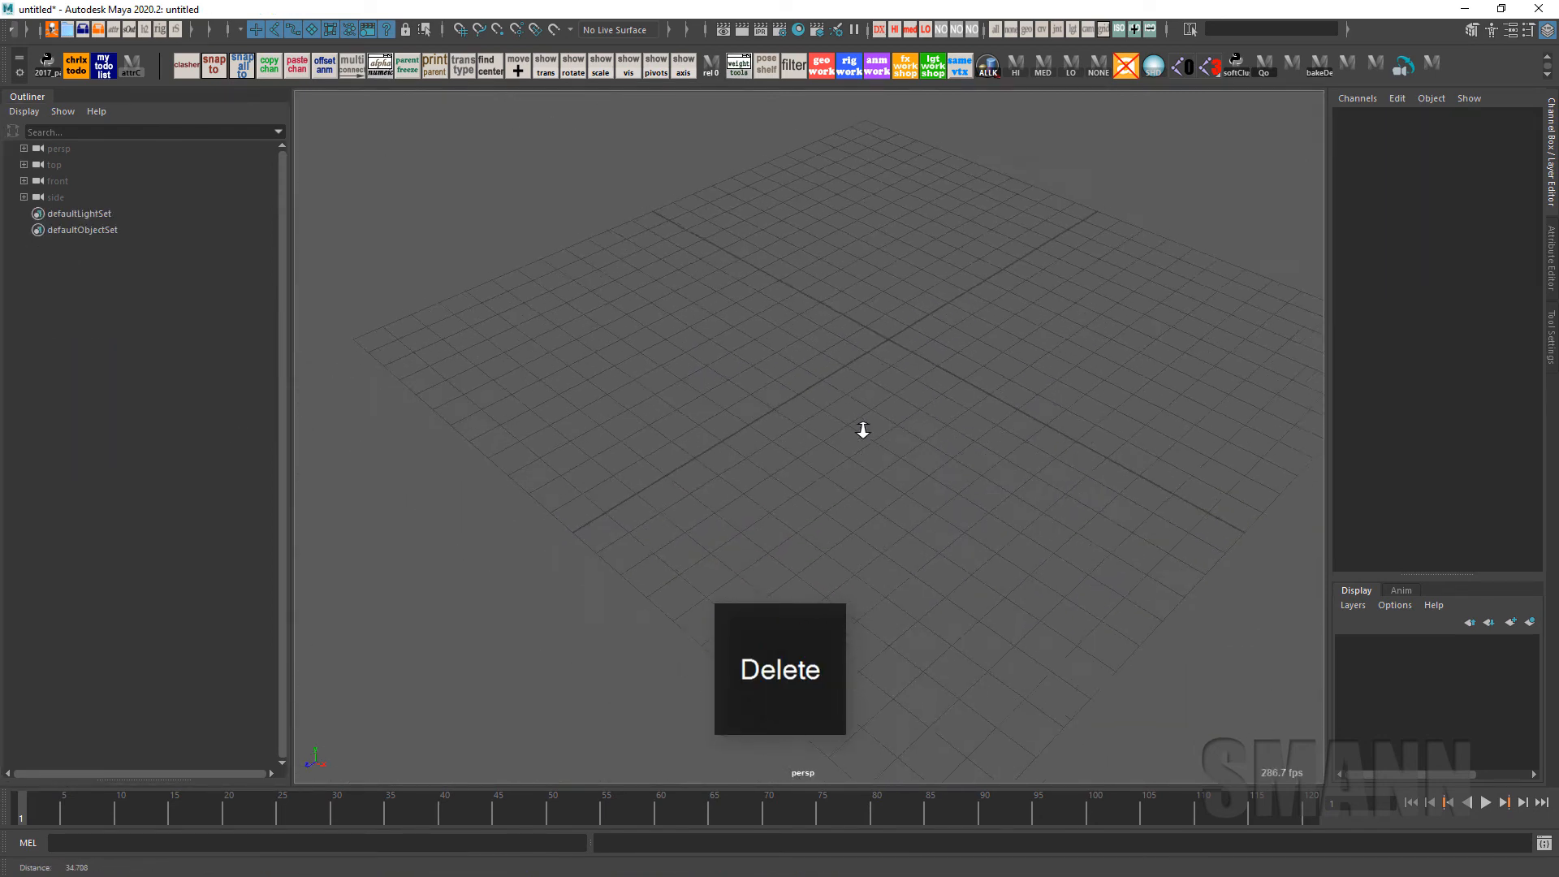
Create a locator at the origin of the empty scene
left_click_drag(863, 431, 793, 407, "alt")
right_click_drag(793, 407, 884, 413, "alt")
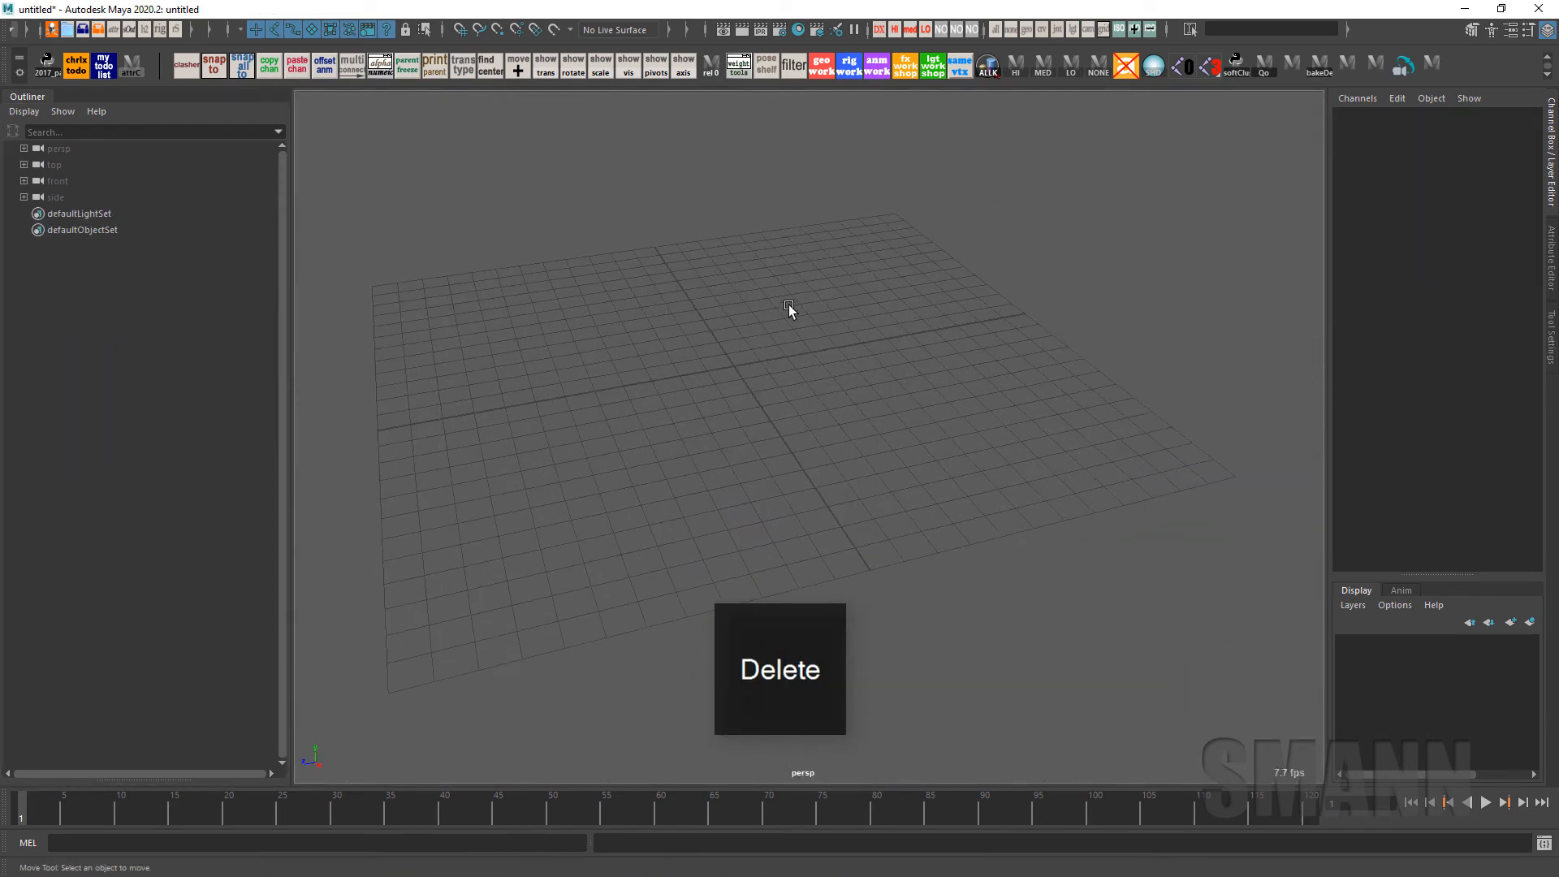
key("Up")
key("Return")
left_click_drag(800, 439, 720, 388, "alt")
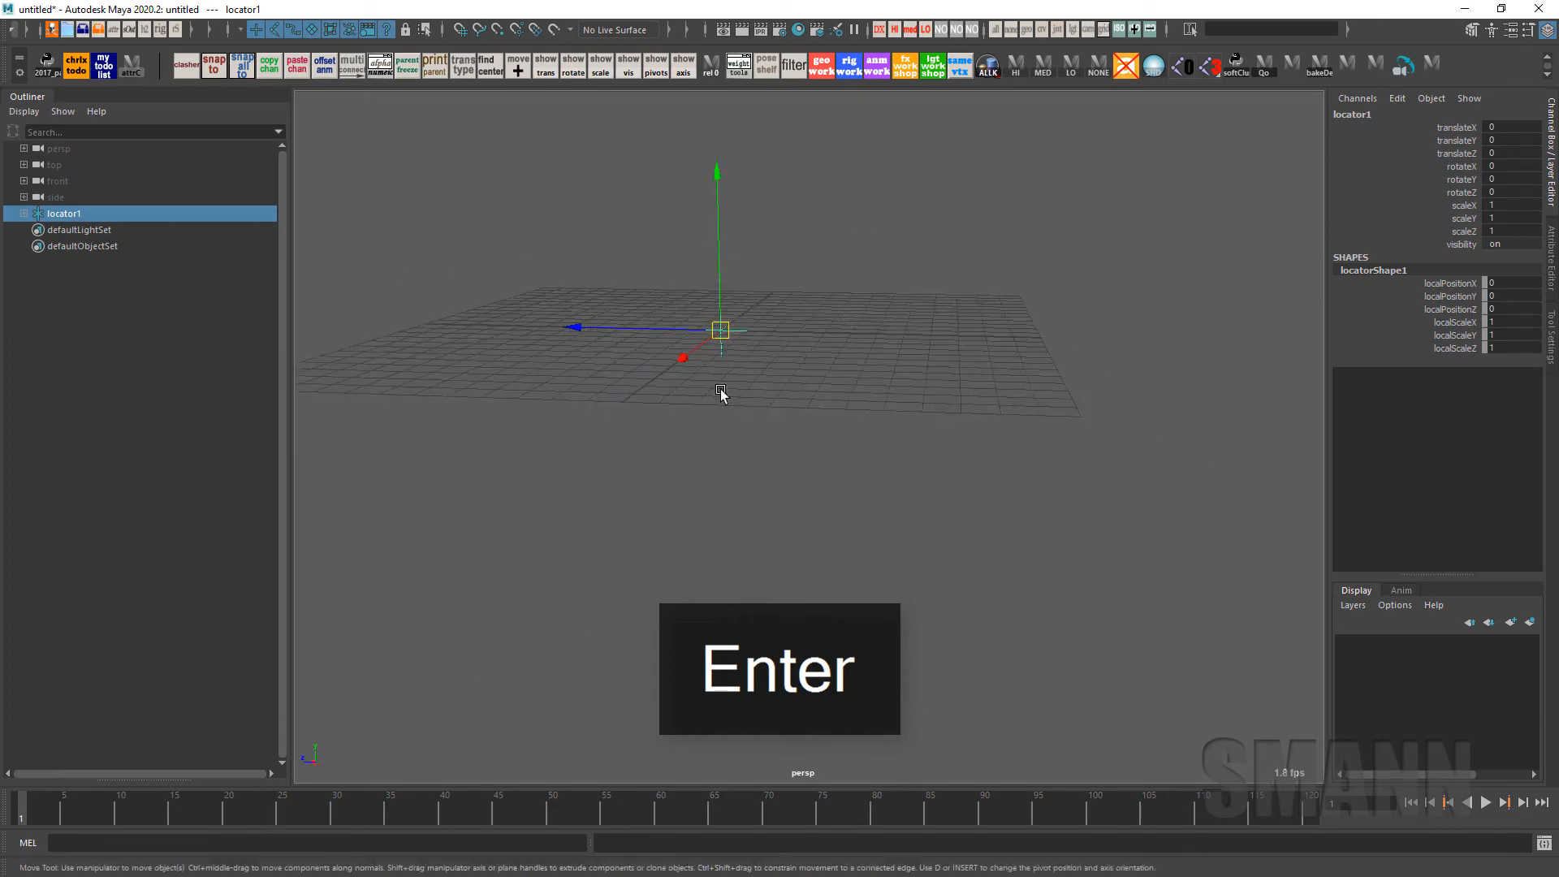
right_click_drag(719, 388, 743, 465, "alt")
left_click_drag(743, 465, 826, 466, "alt")
Duplicate the locator along negative Z and repeat the offset copy to make nine evenly spaced locators, ending at about Z -9.9
key("ctrl+d")
middle_click_drag(490, 225, 555, 350, "alt")
left_click_drag(548, 381, 620, 379)
key("shift+d")
key("shift+d")
key("shift+d")
key("shift+d")
key("shift+d")
key("shift+d")
key("shift+d")
key("shift+d")
left_click_drag(840, 499, 1028, 508, "alt")
Select locator1 through locator9 in order and build a curve through them
left_click(1001, 540)
left_click(65, 214)
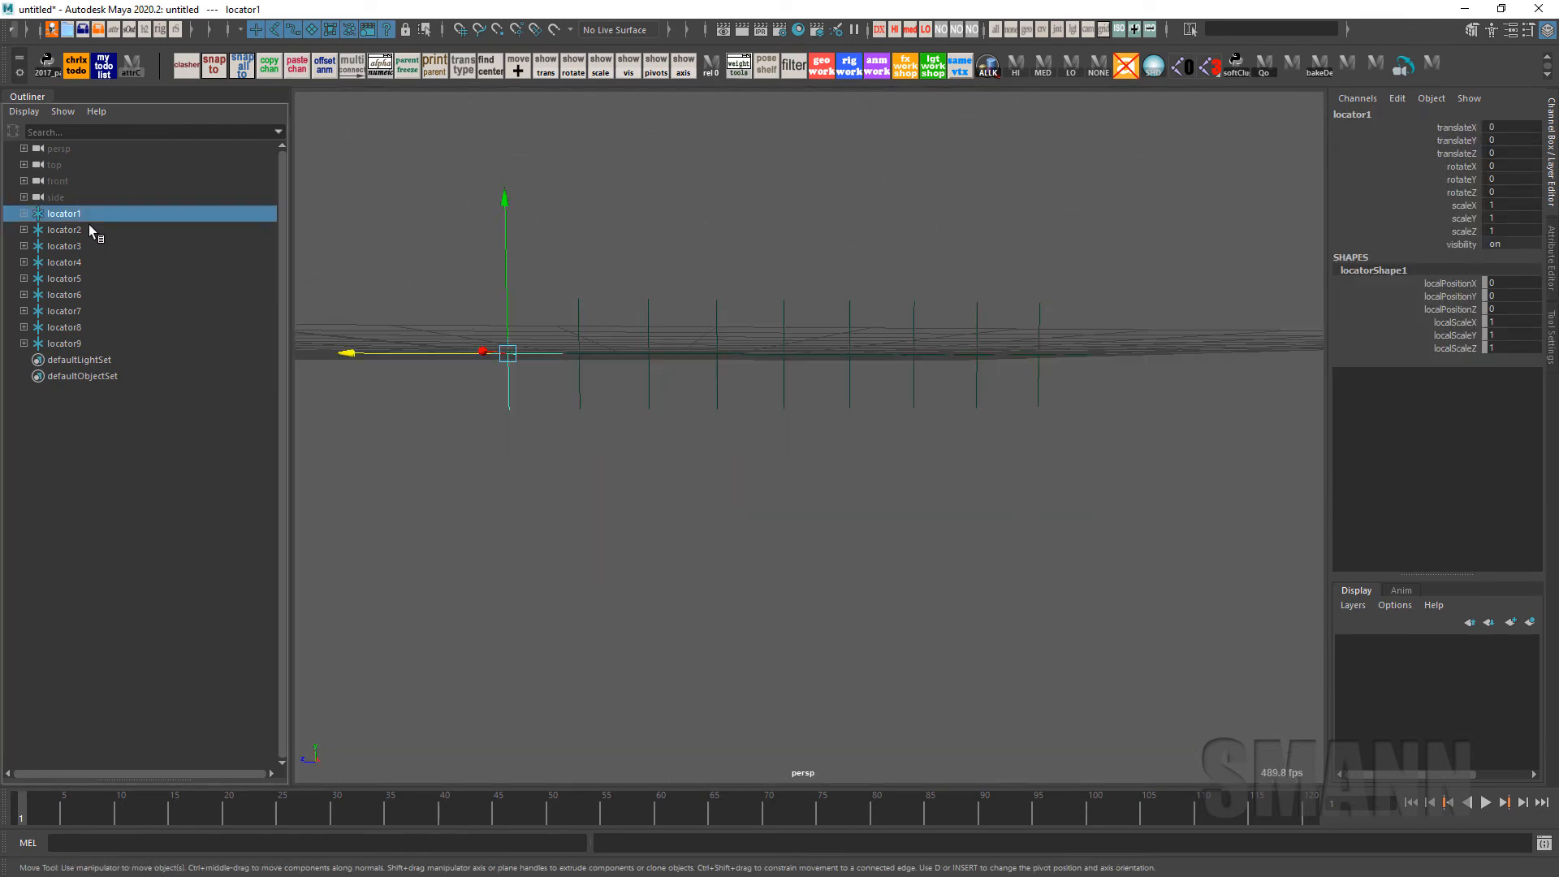
left_click_drag(89, 225, 104, 348)
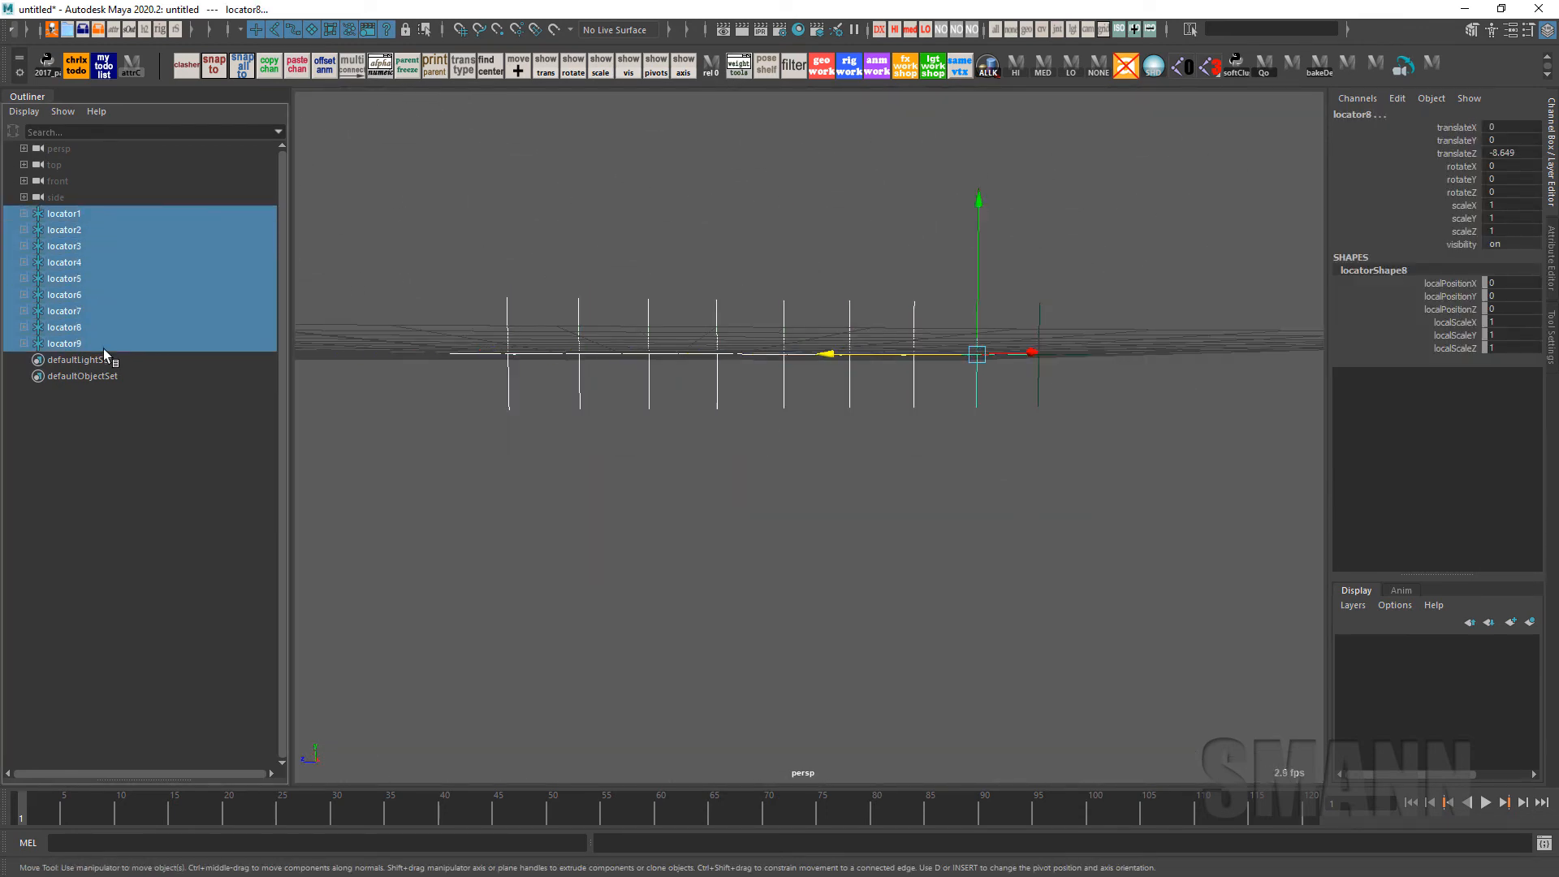
left_click_drag(650, 410, 679, 456, "alt")
key("Right")
key("Up")
key("Up")
key("Return")
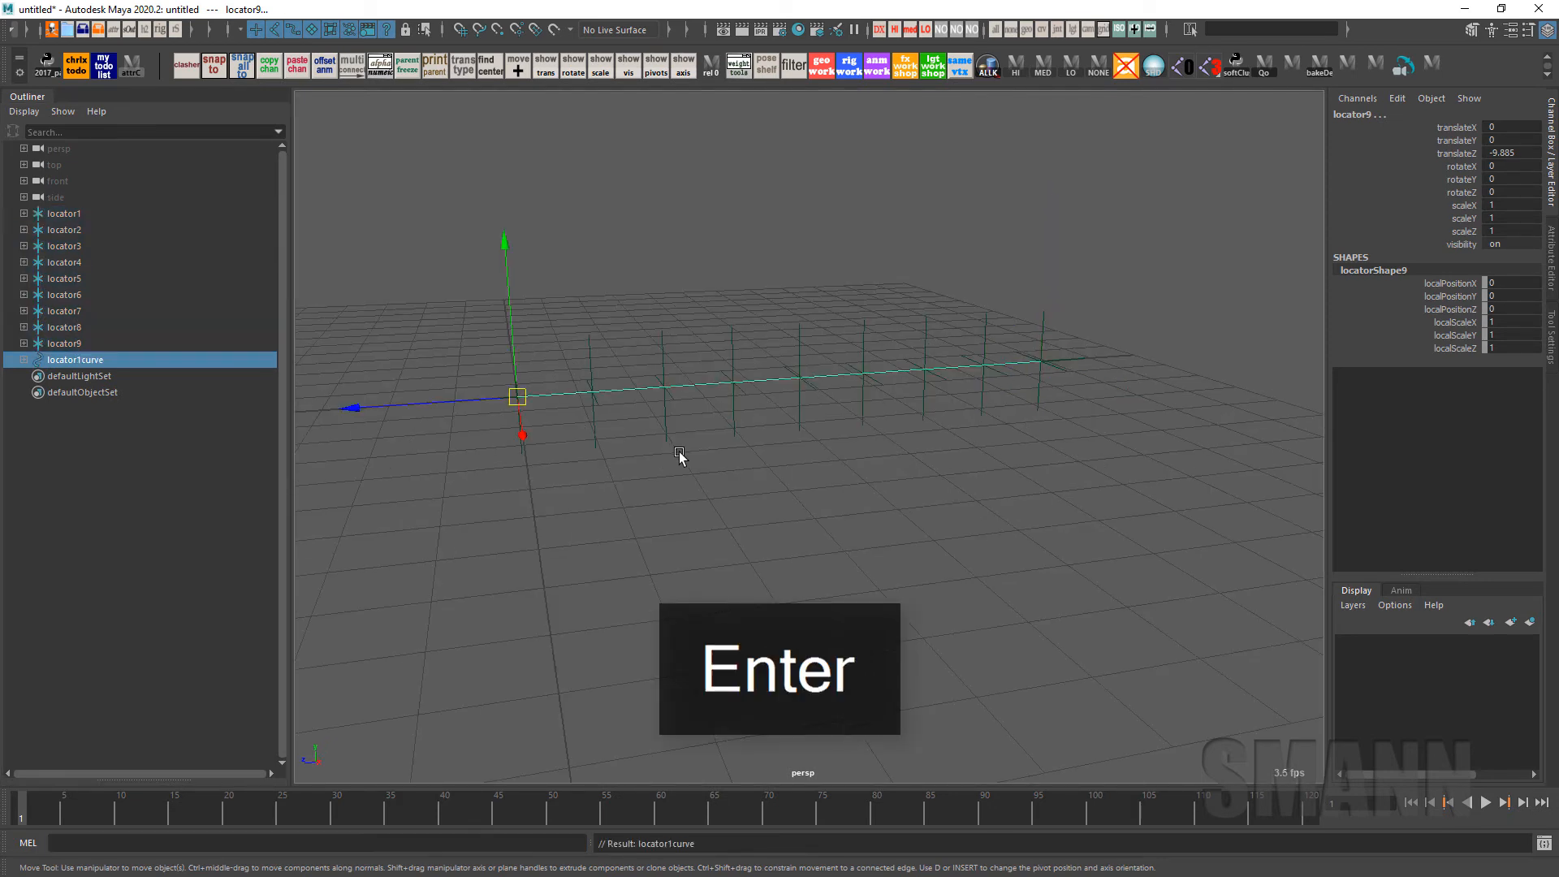
Hide the nine locators and select the curveShape1 node under locator1curve
left_click_drag(109, 340, 104, 219)
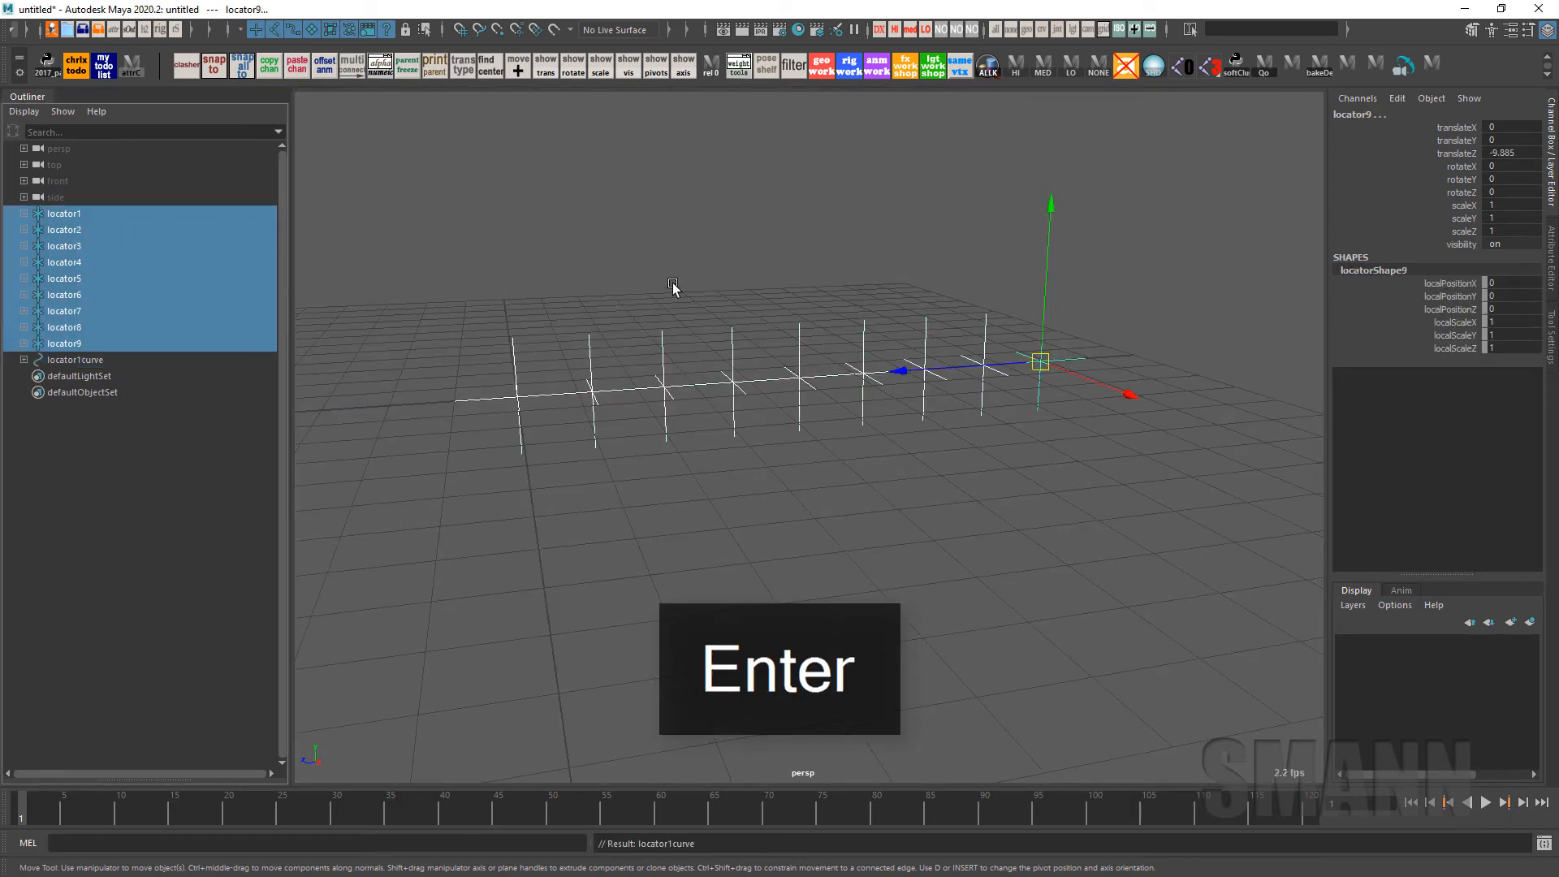
key("ctrl+h")
left_click_drag(868, 243, 866, 542)
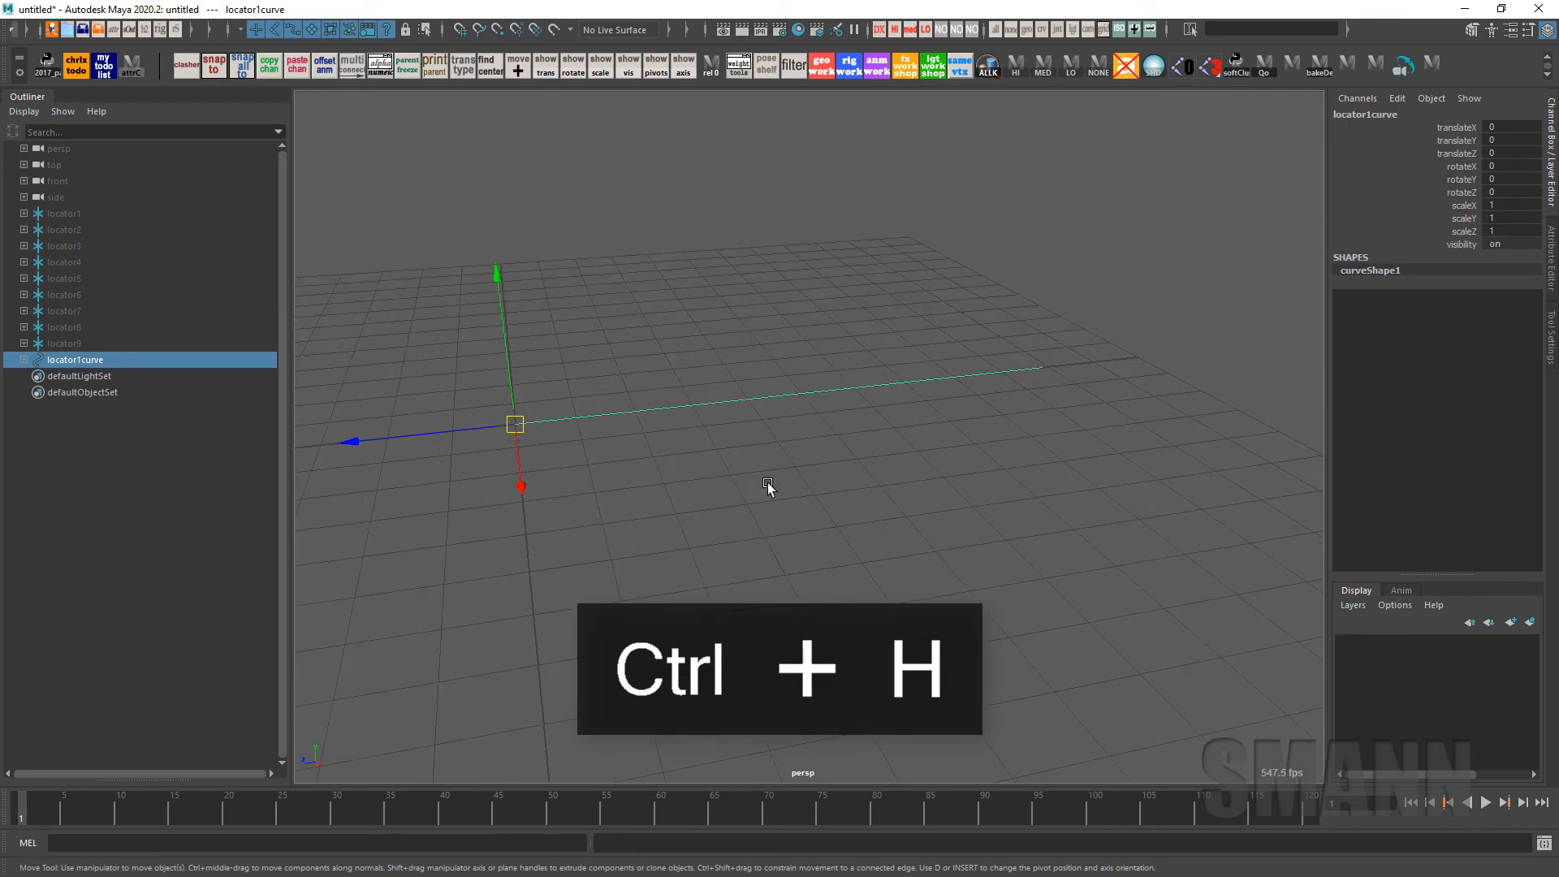
left_click(24, 360)
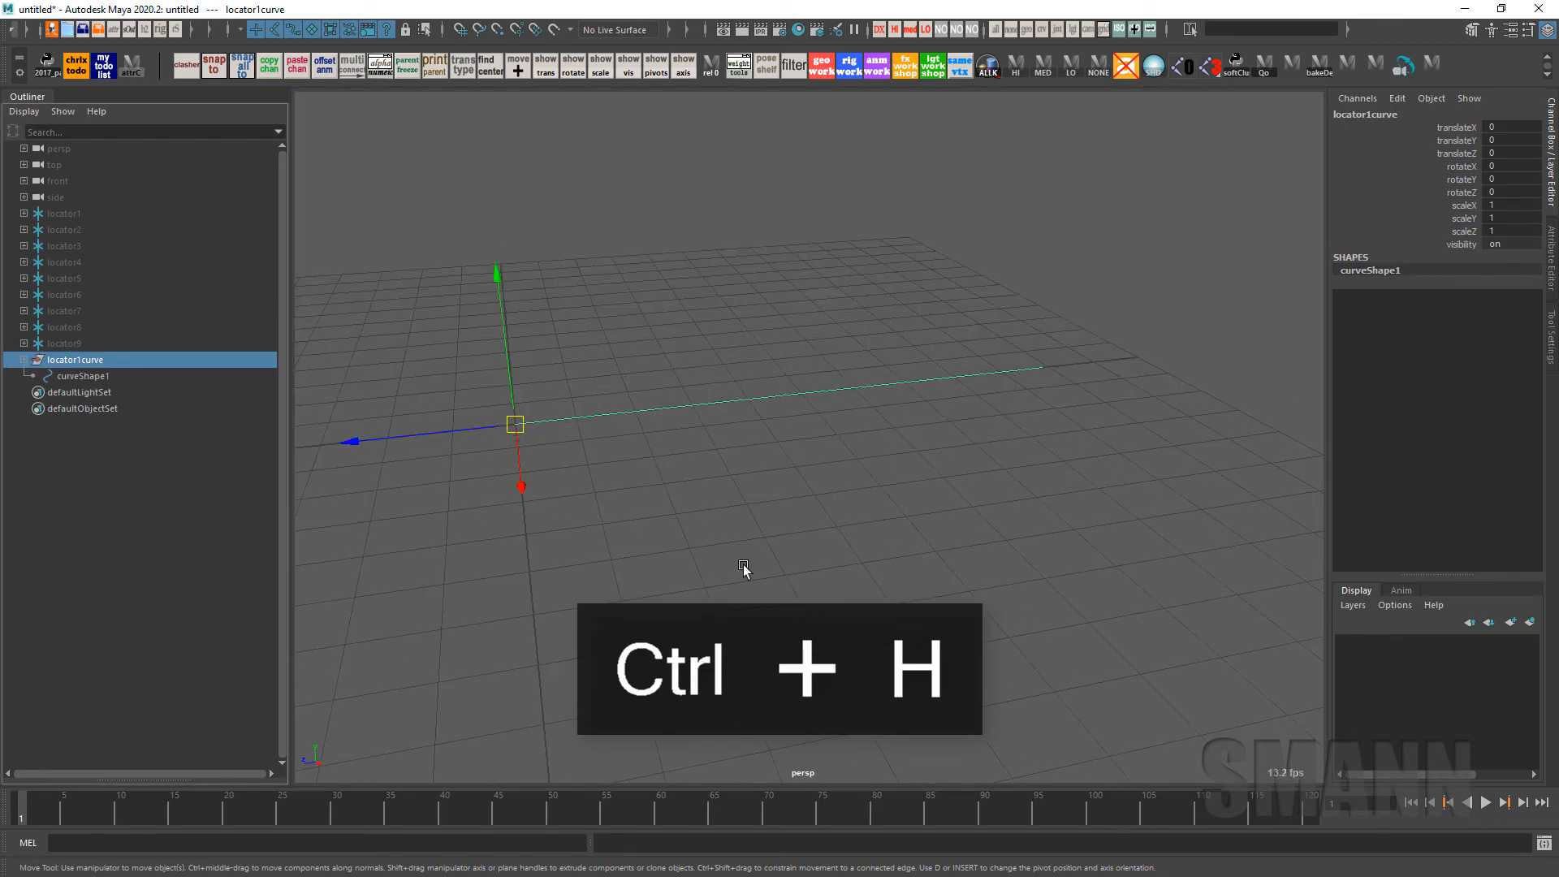
left_click(115, 378)
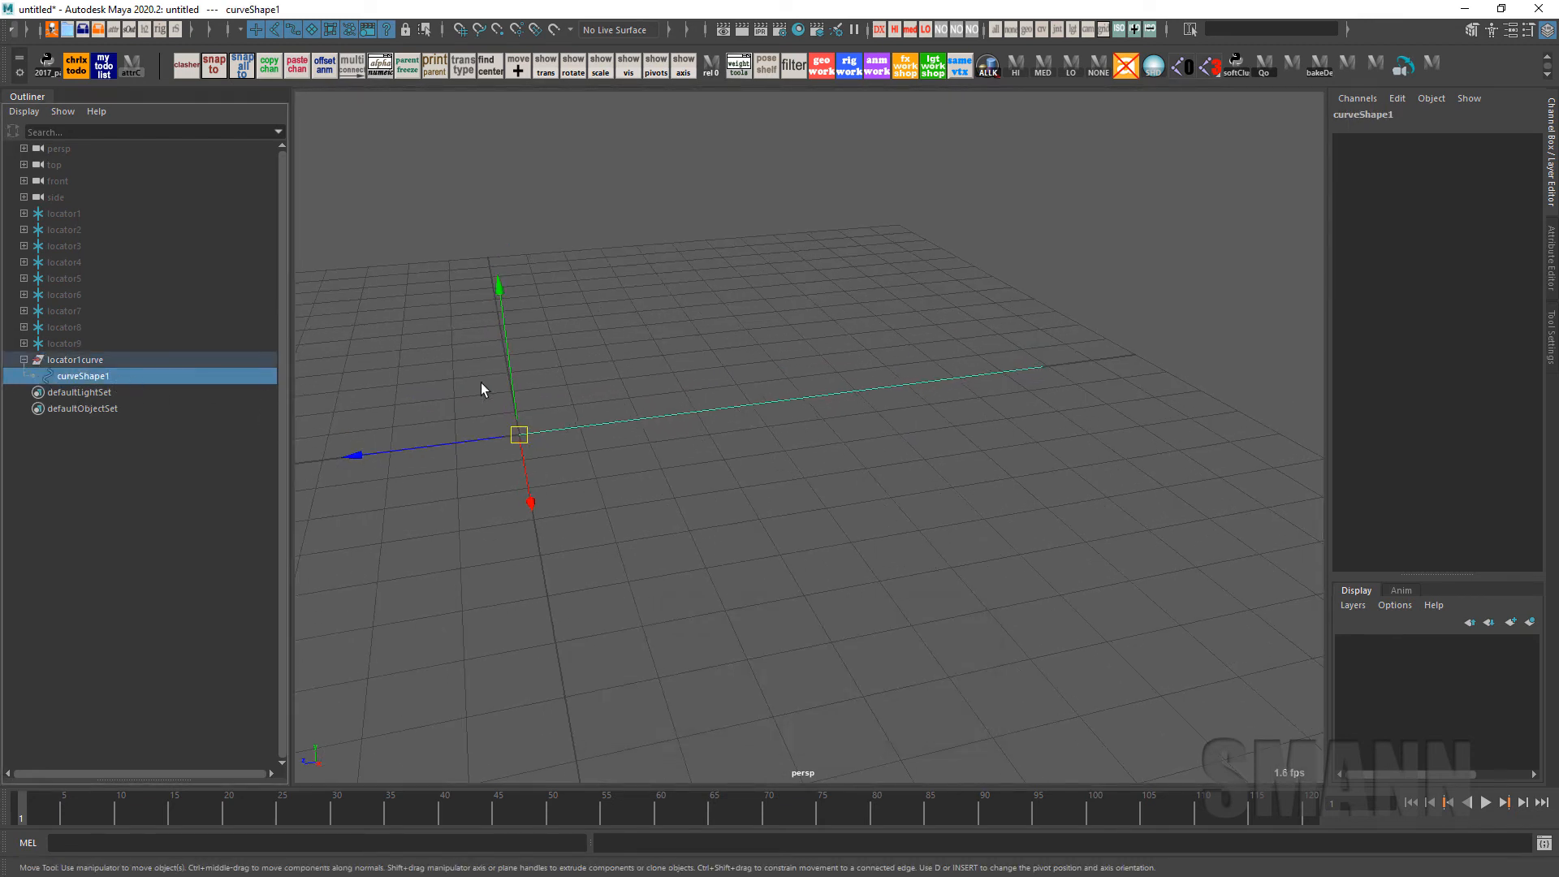
Create a polygon cylinder at the origin and set its Y rotation to 90
key("Up")
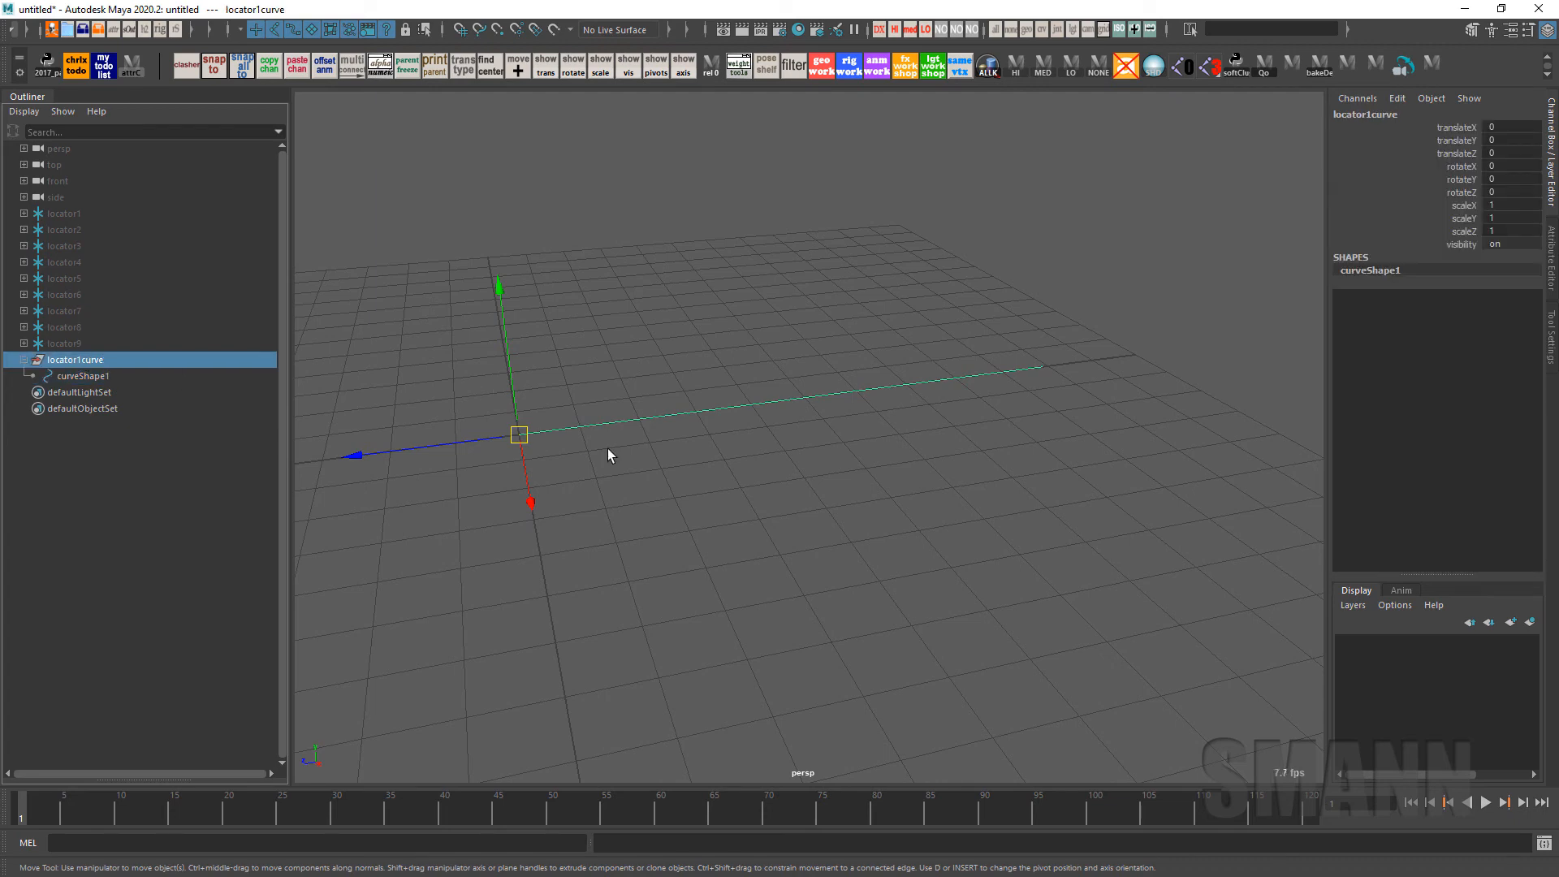
mouse_move(799, 593)
left_mouse_down("alt")
mouse_move(762, 424)
mouse_move(779, 584)
mouse_move(812, 596)
left_mouse_up("alt")
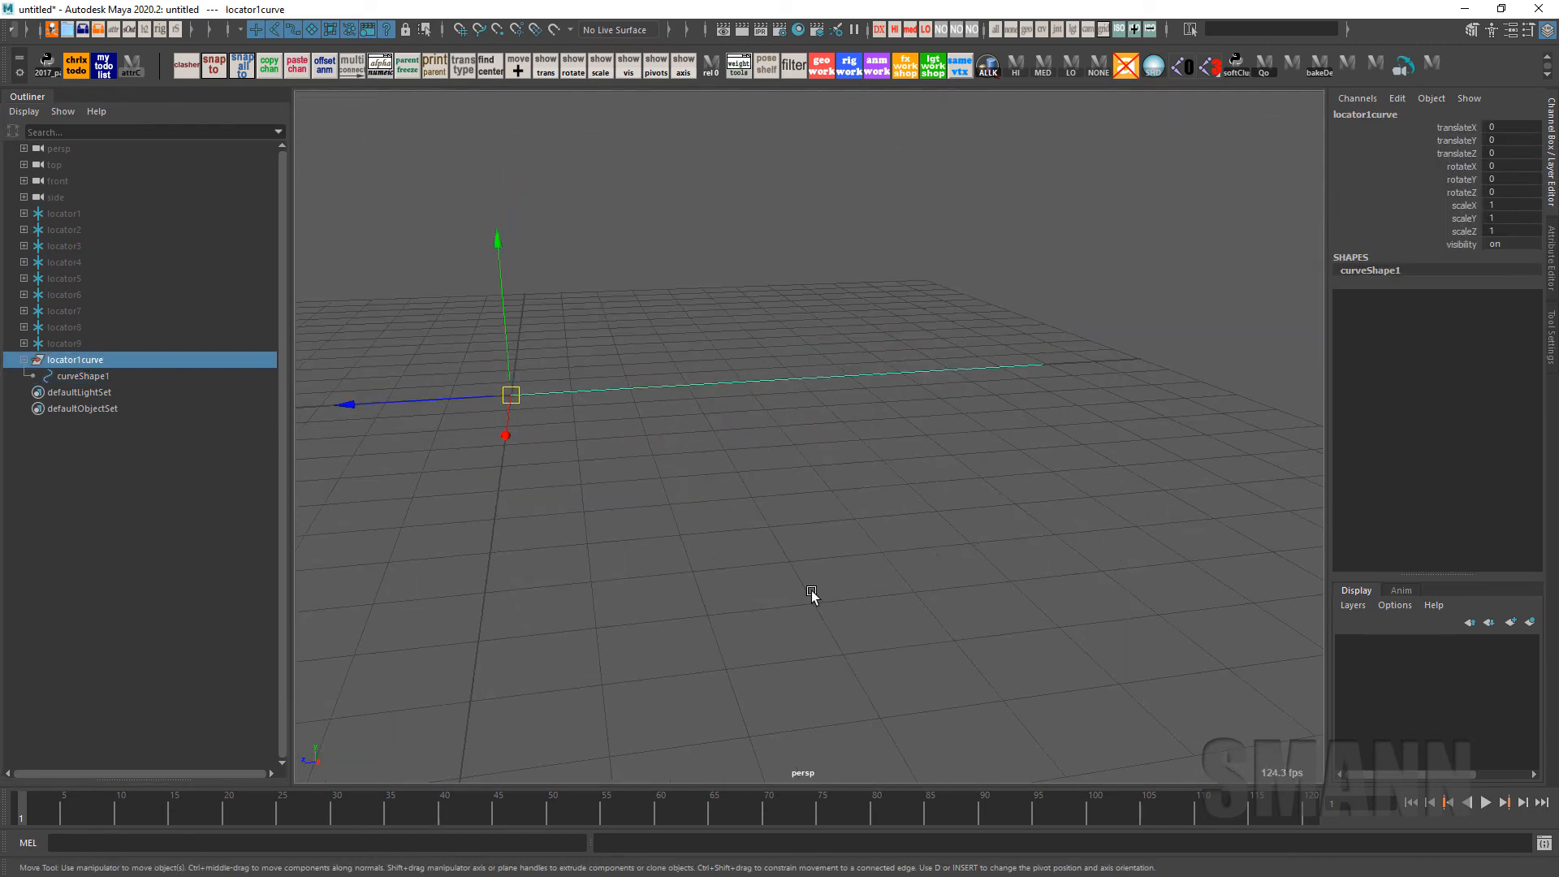
left_click(921, 215)
right_click(921, 214, "shift")
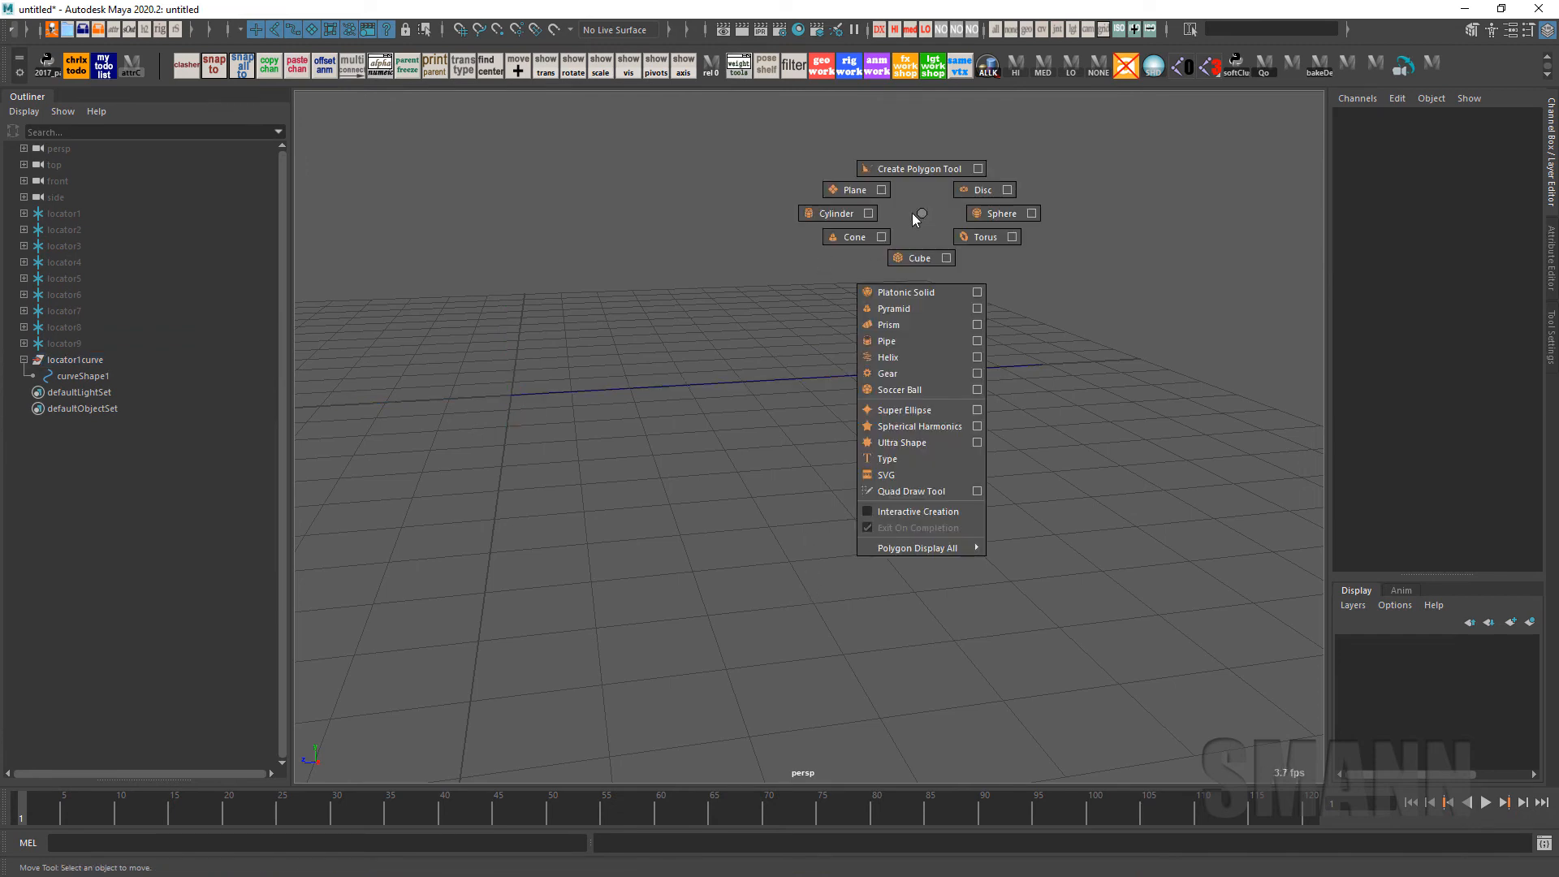
left_click(836, 214)
key("e")
left_click_drag(575, 443, 829, 375)
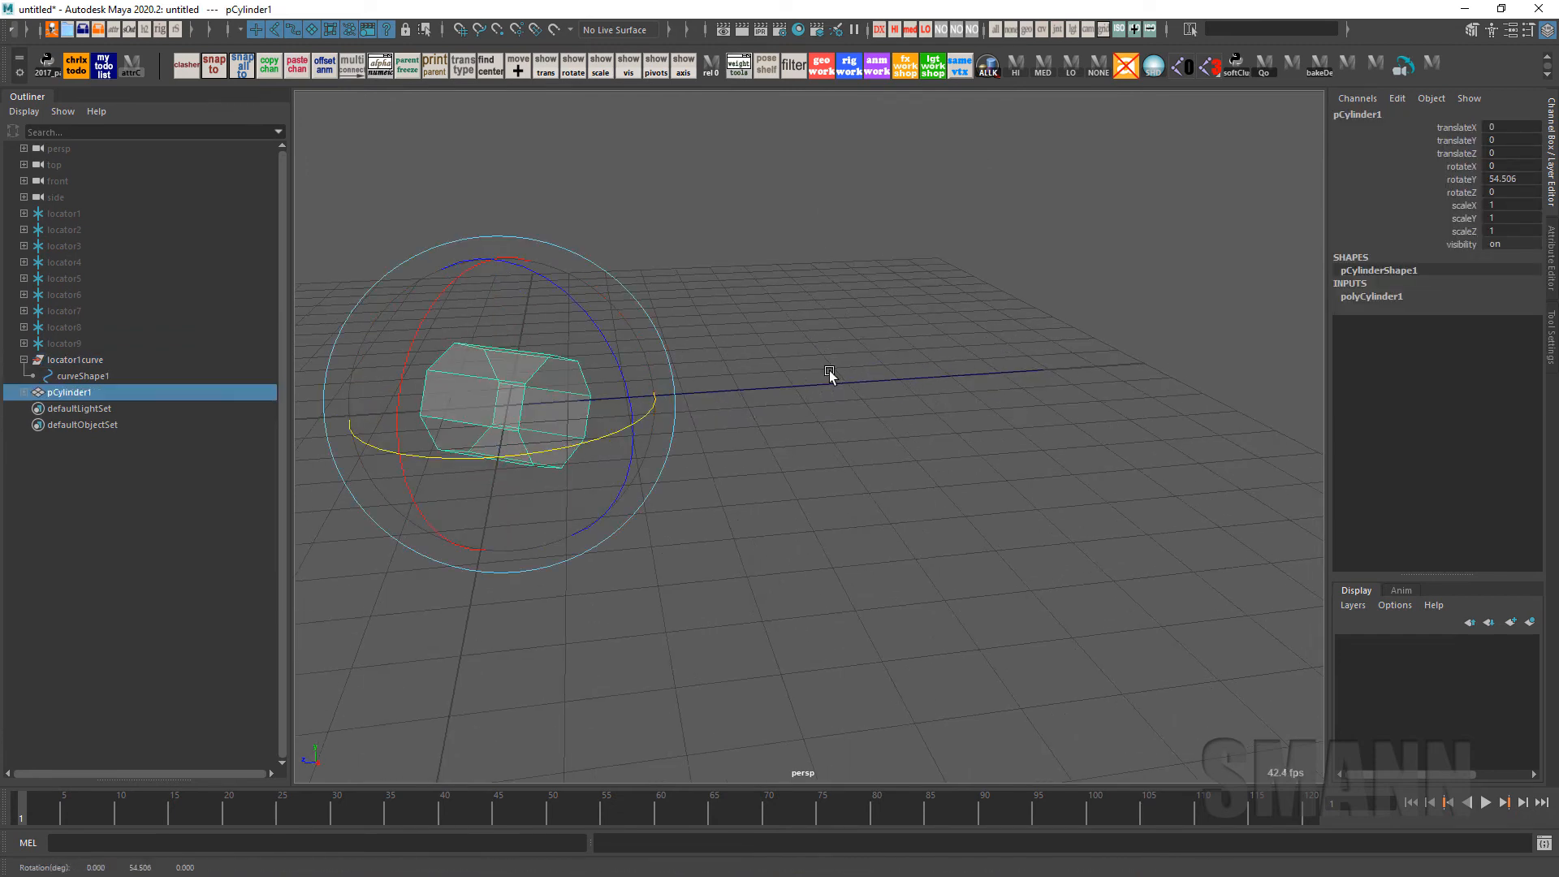
left_click(1540, 180)
type("90")
key("Return")
Move the cylinder to about Z -5.19 and stretch its X scale to about 5.07 so it covers the curve
key("w")
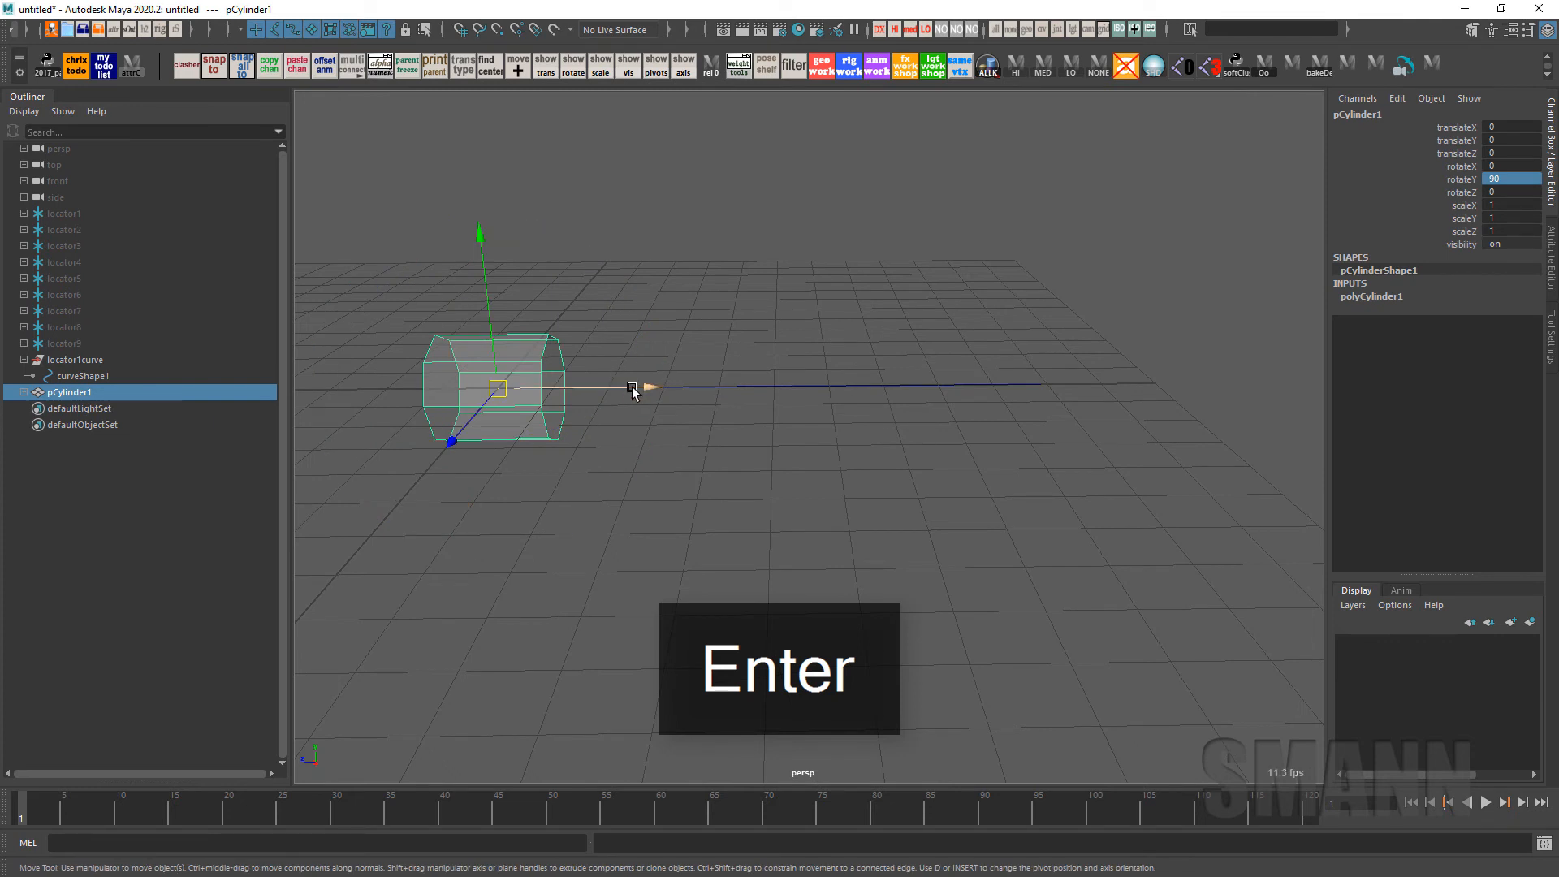
left_click_drag(633, 391, 1494, 345)
key("r")
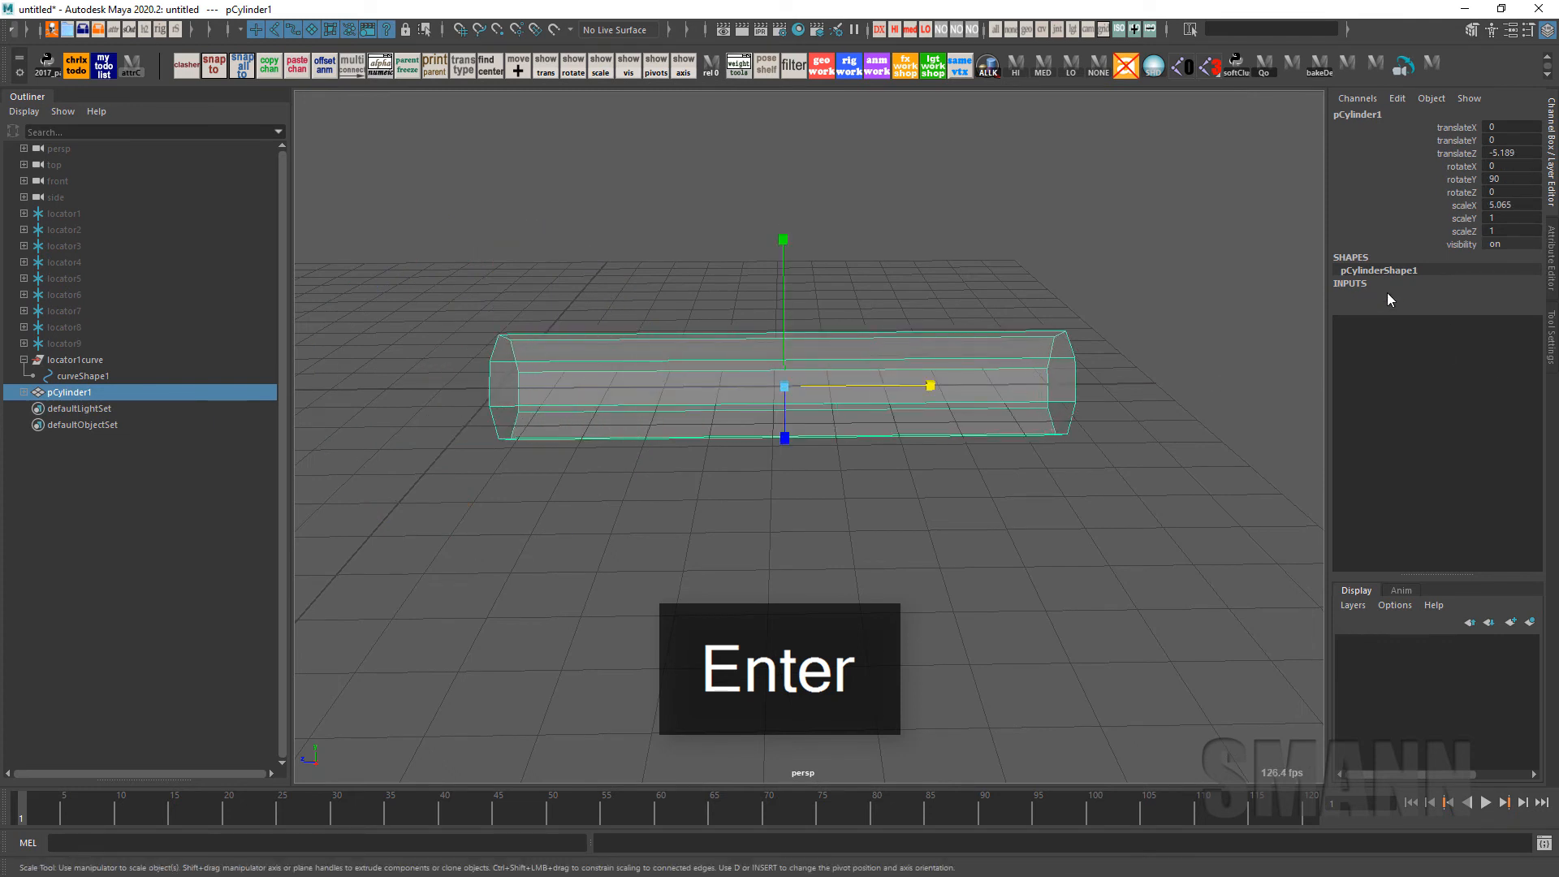
Set the cylinder's height subdivisions to 9, undoing the trial change to its axis subdivisions
left_click(1389, 297)
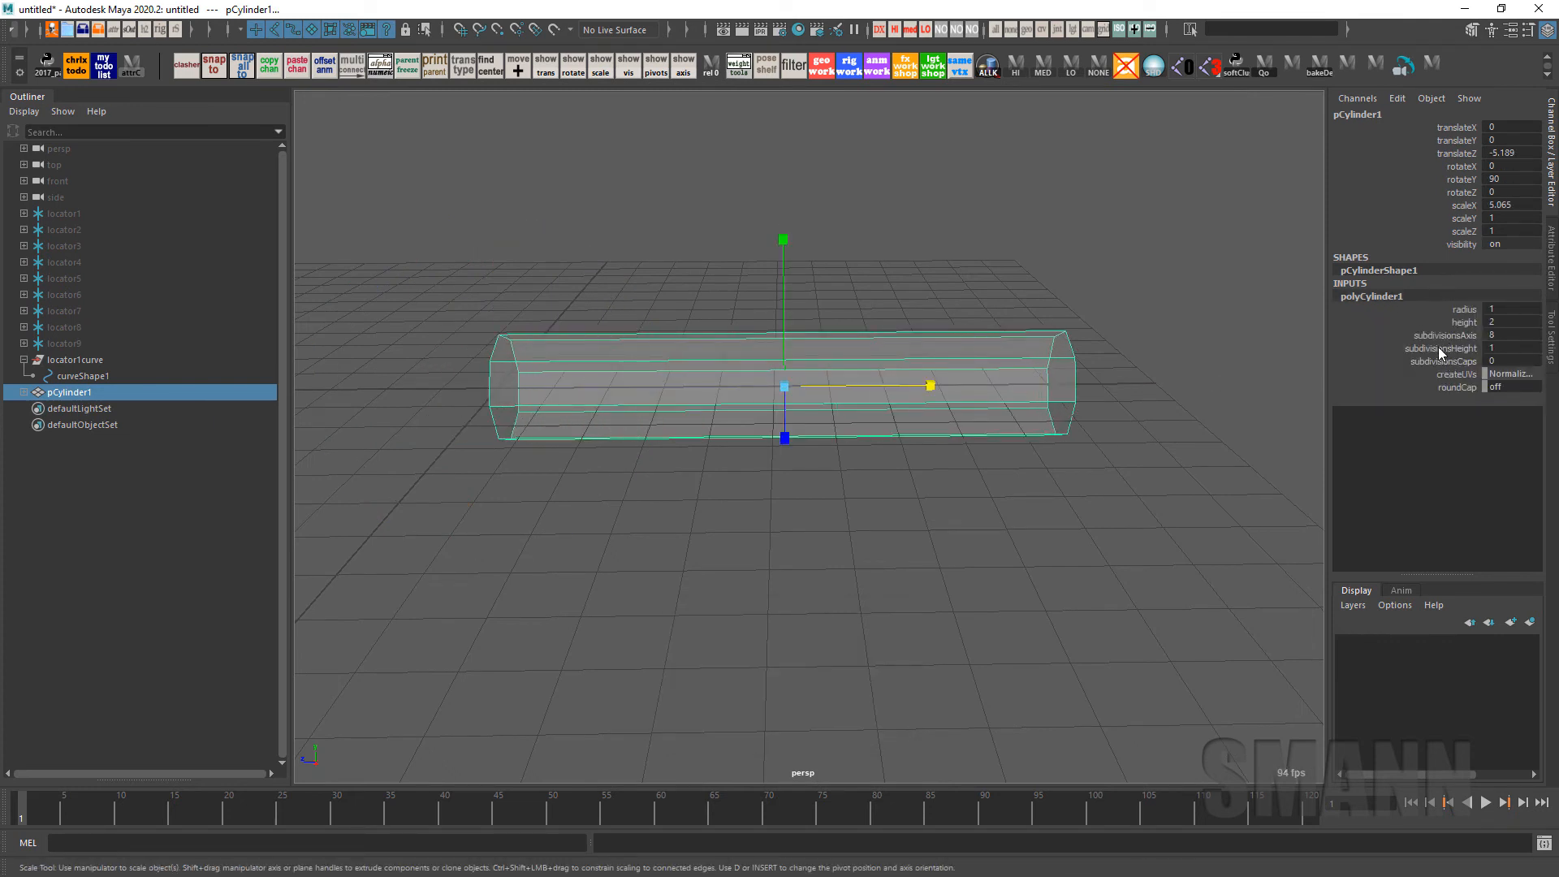
left_click(1441, 336)
middle_click_drag(1020, 388, 1244, 366)
key("z")
left_click(1439, 349)
middle_click_drag(1007, 364, 1072, 358)
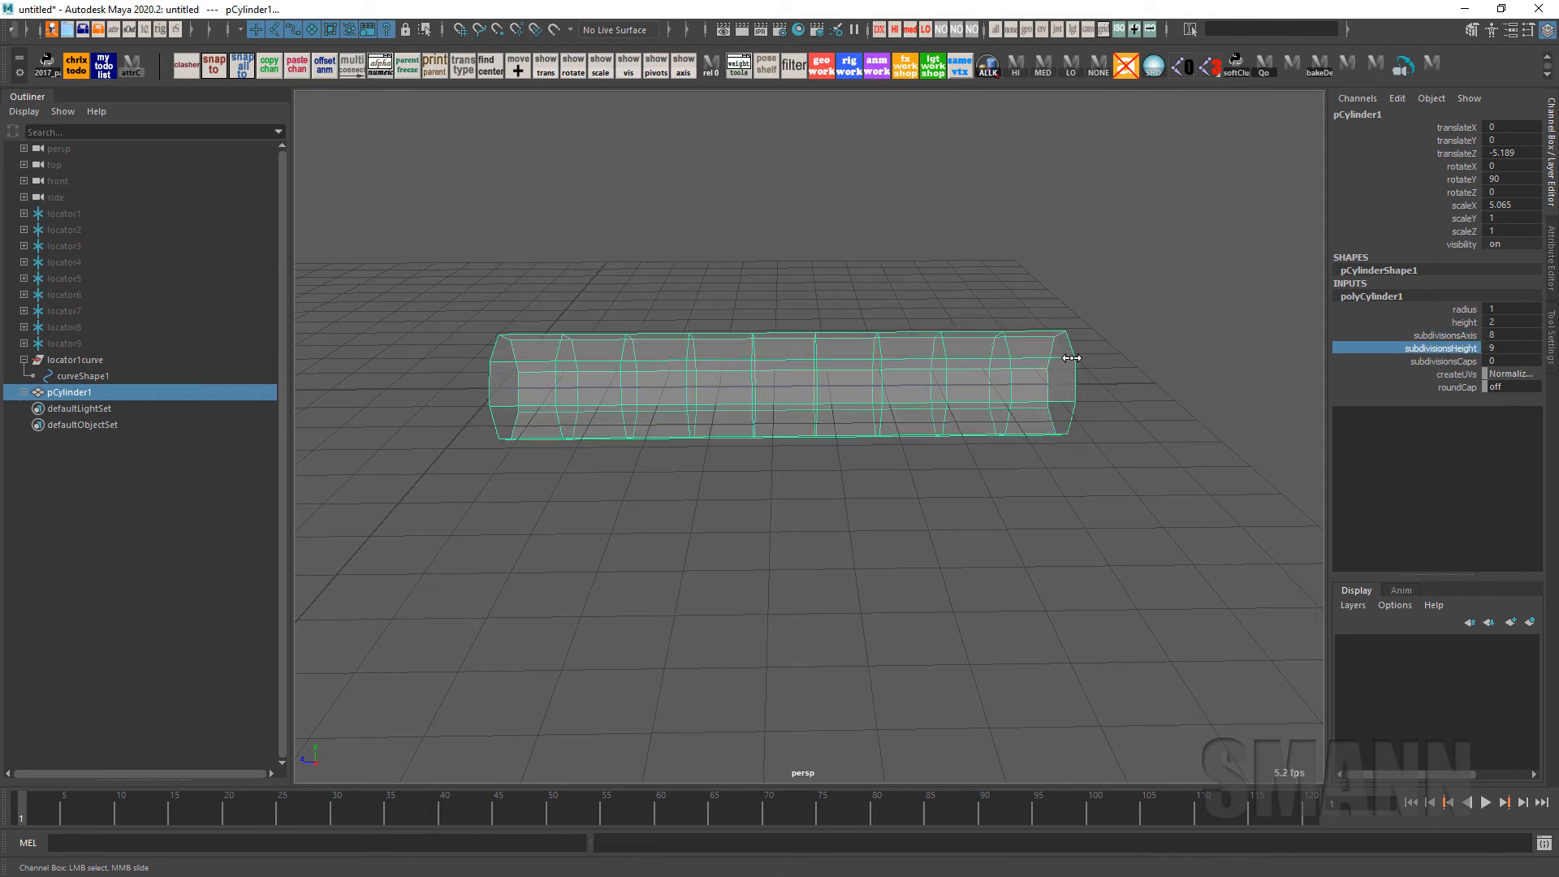
Freeze the cylinder's transformations and delete its construction history
left_click_drag(1088, 406, 1120, 383, "alt")
left_click(1175, 410)
left_click(974, 378)
key("space")
left_click_drag(721, 247, 720, 202)
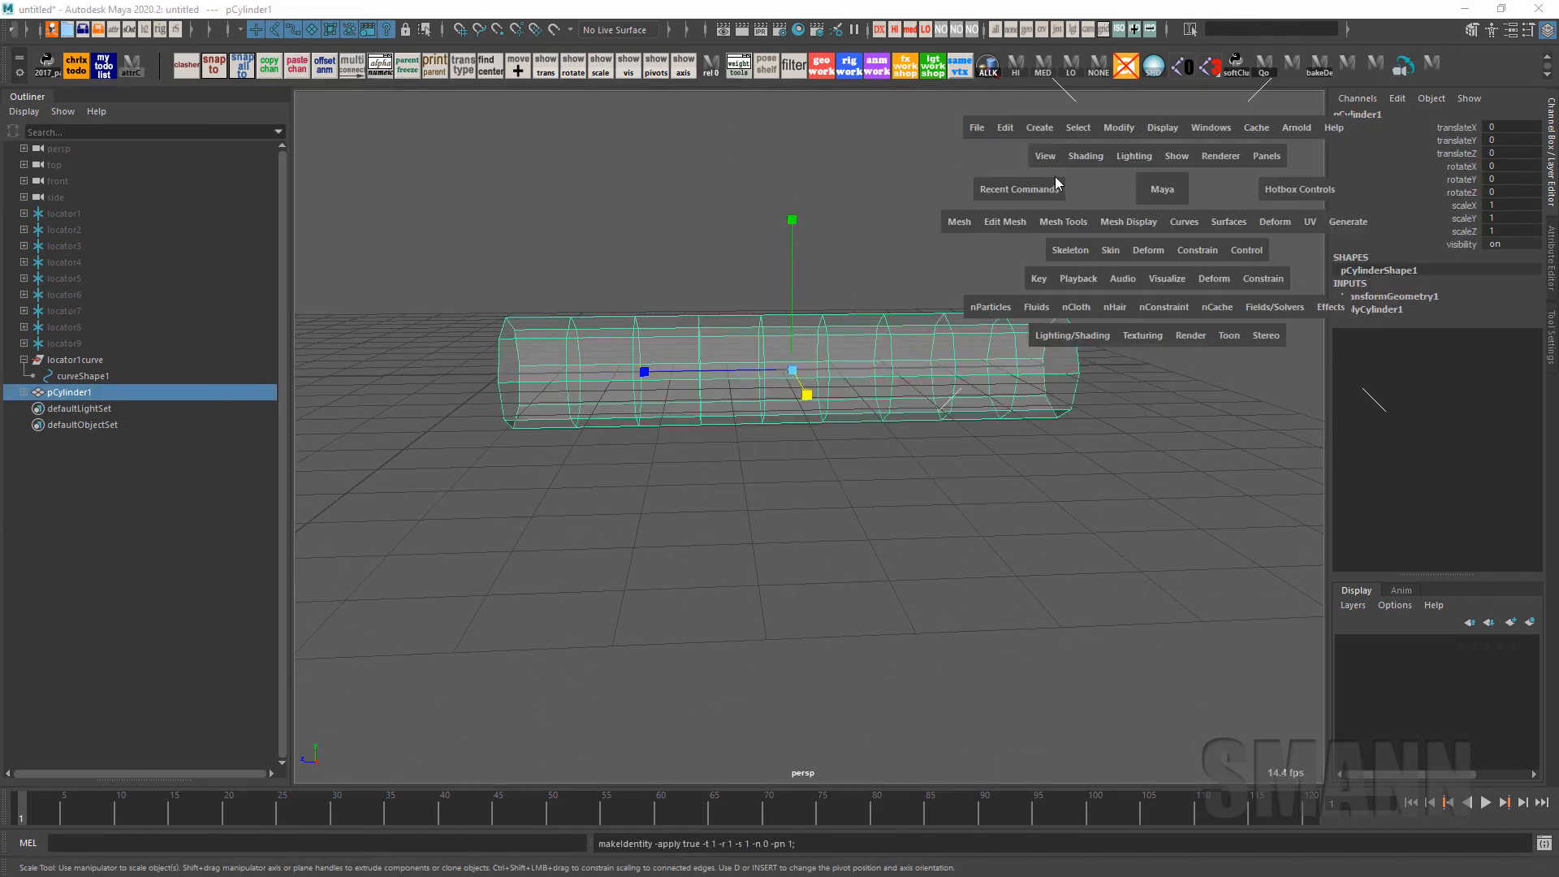
left_click_drag(654, 156, 648, 234)
left_click(1103, 302)
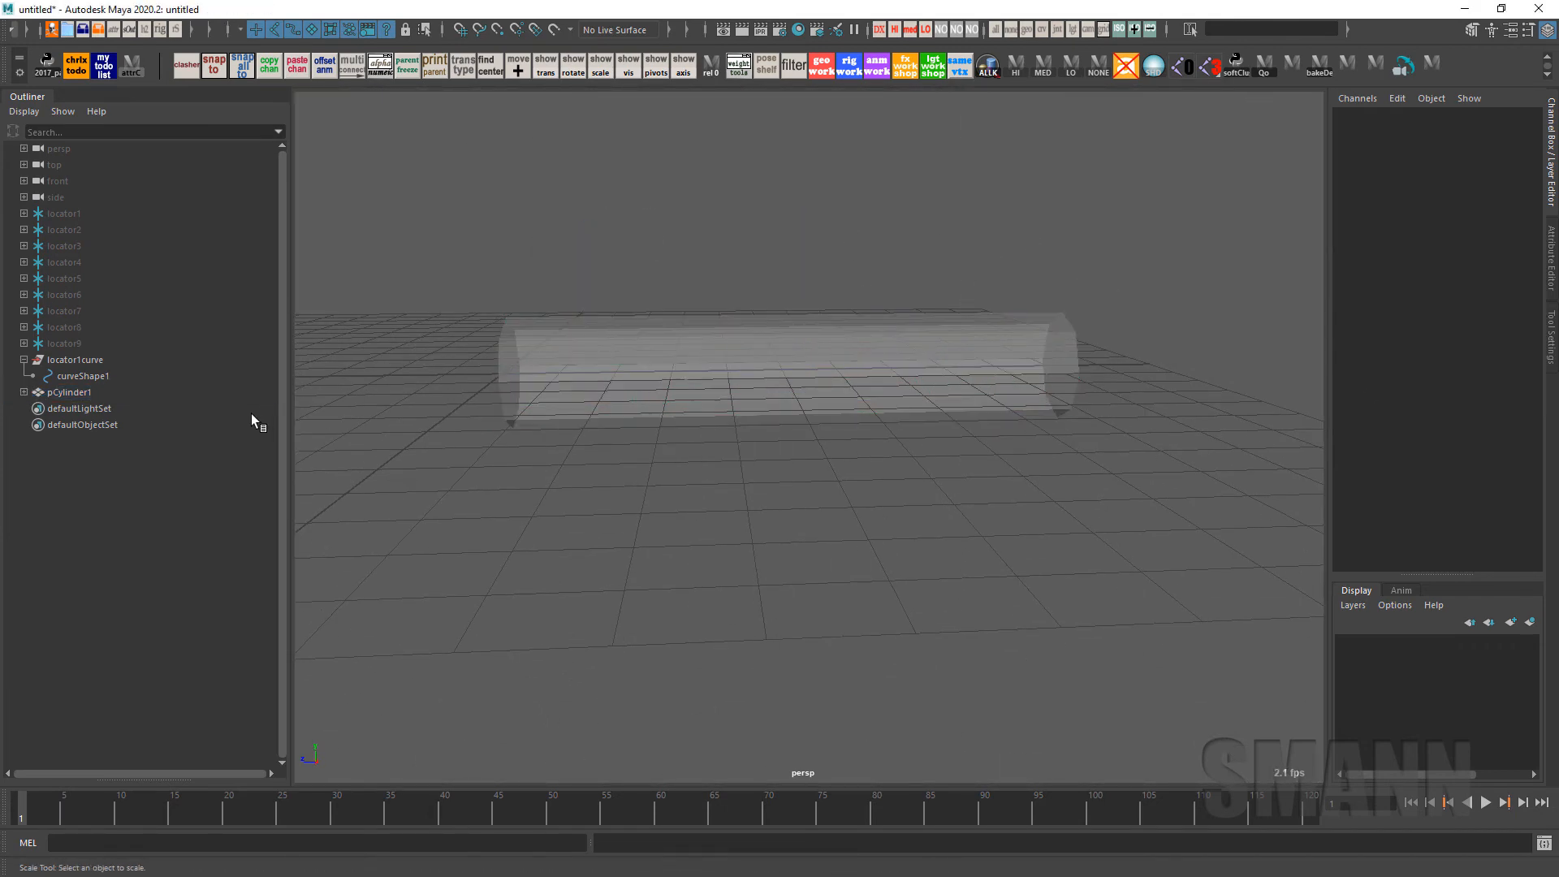
Apply a Wire deformer to pCylinder1 with locator1curve as the wire curve
left_click(23, 392)
key("space")
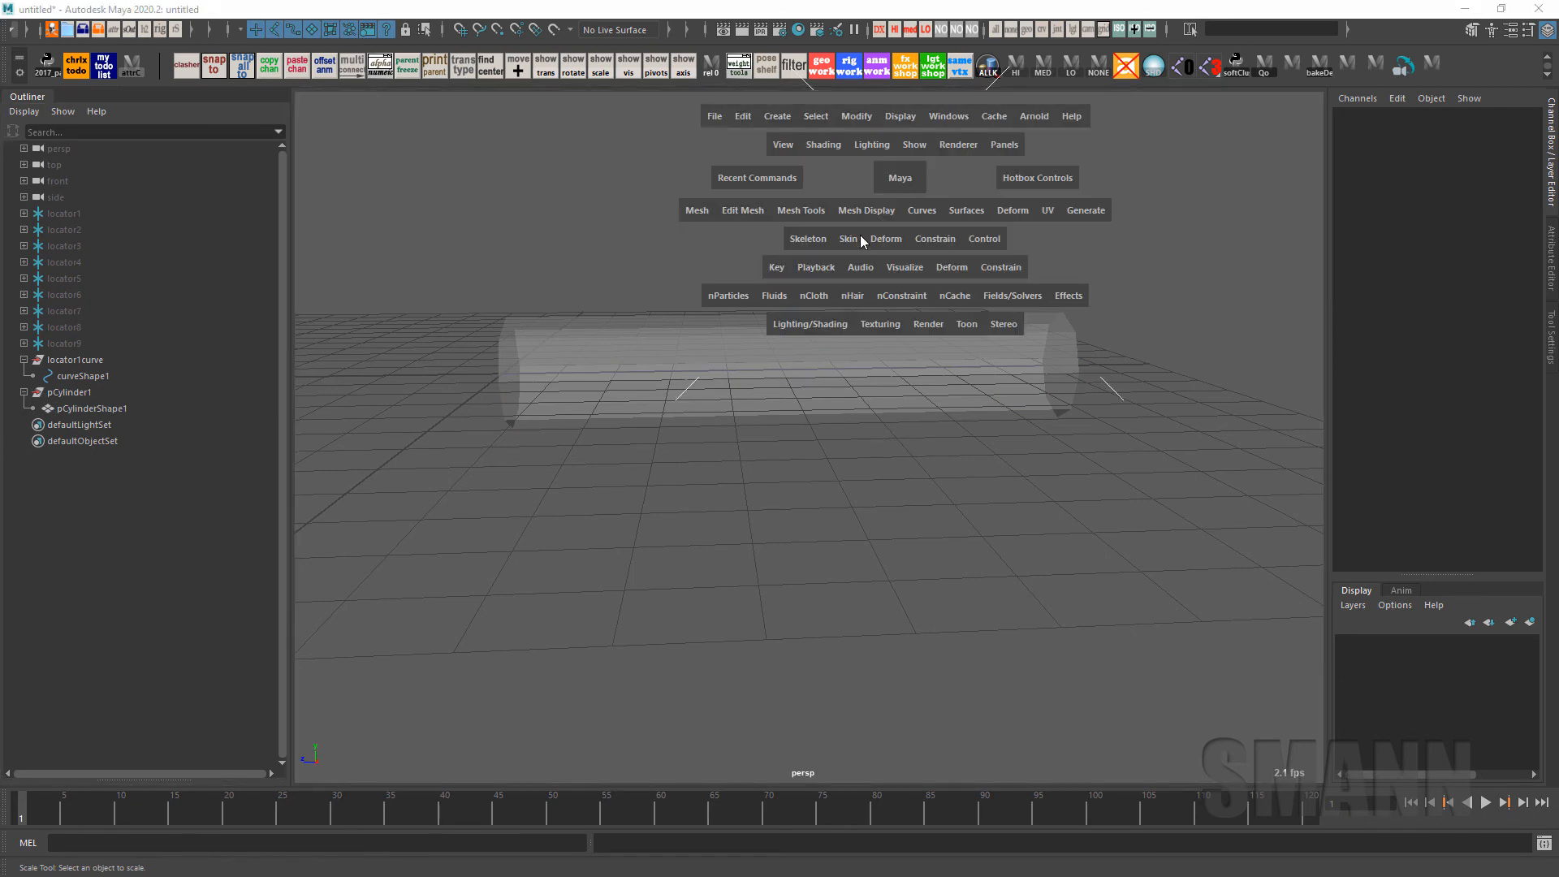
left_click(886, 239)
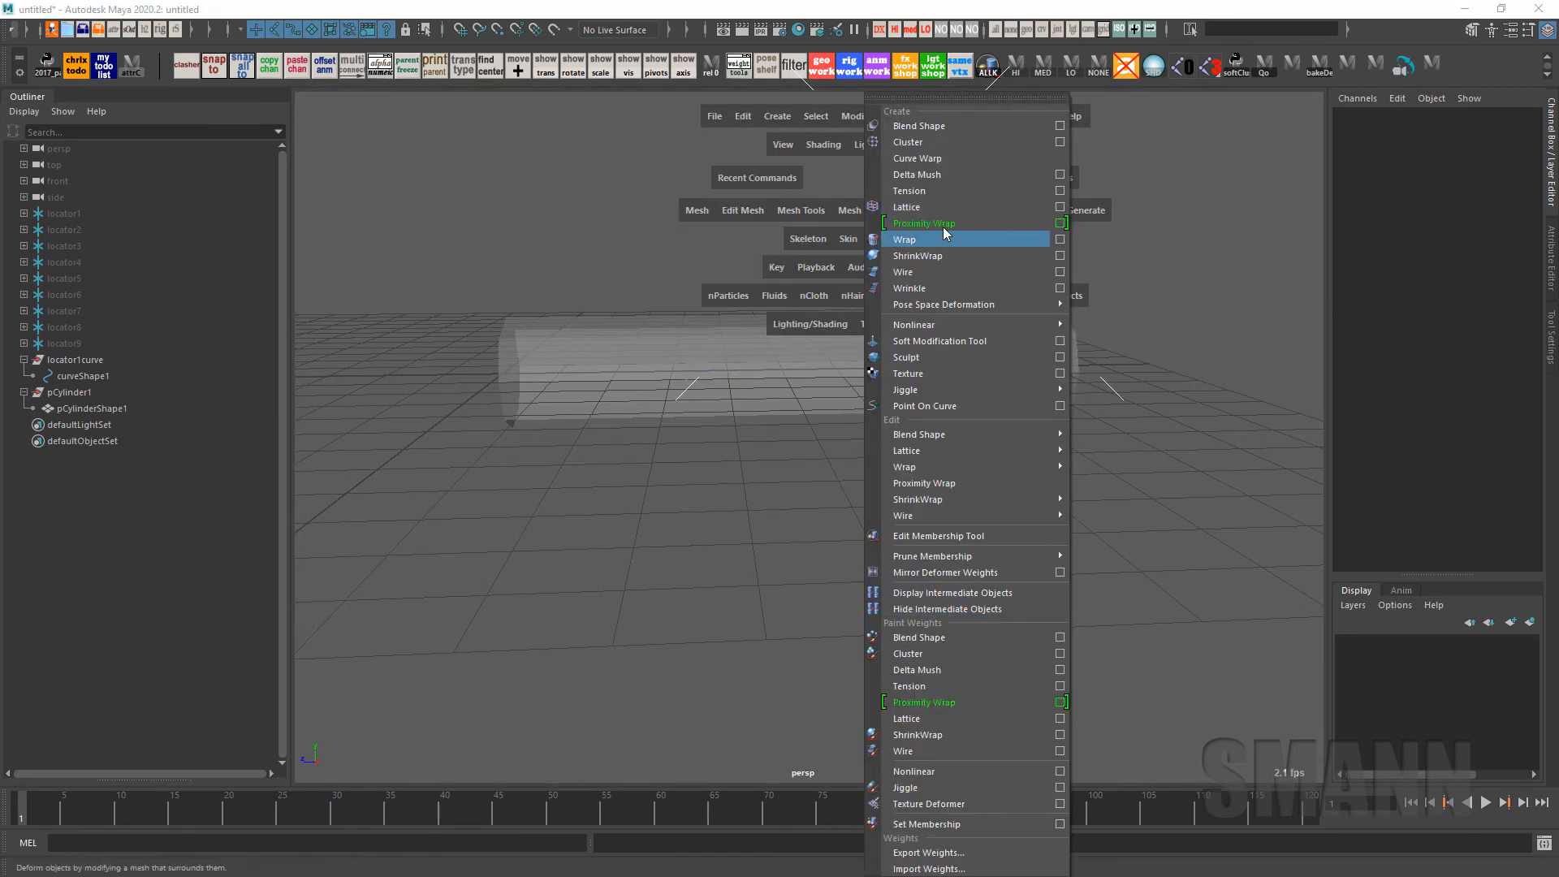
left_click(949, 272)
left_click(1014, 347)
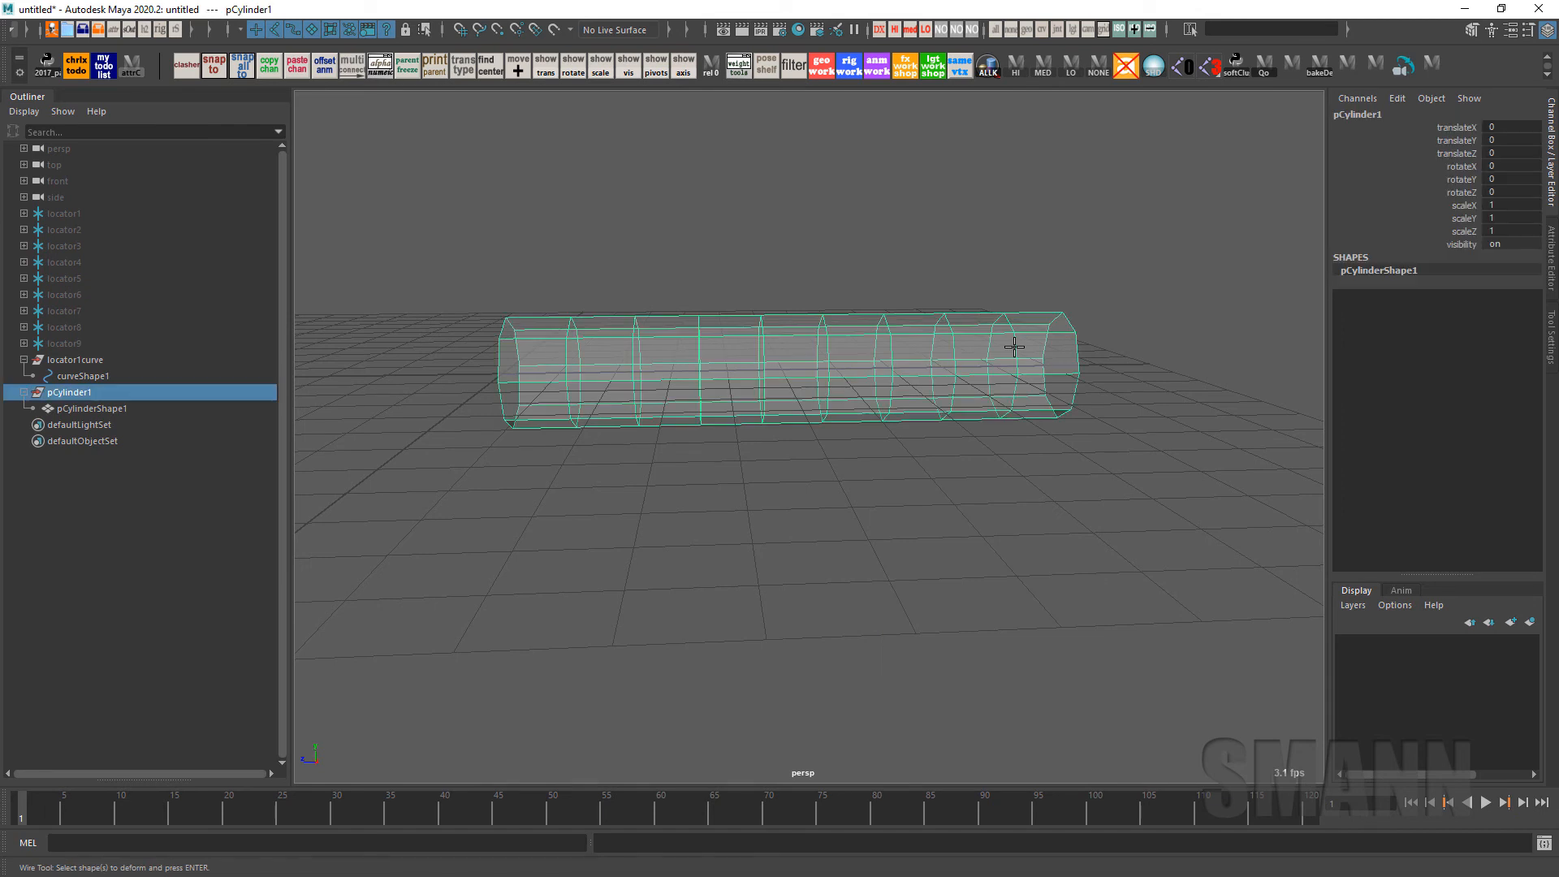
key("Return")
left_click(148, 360)
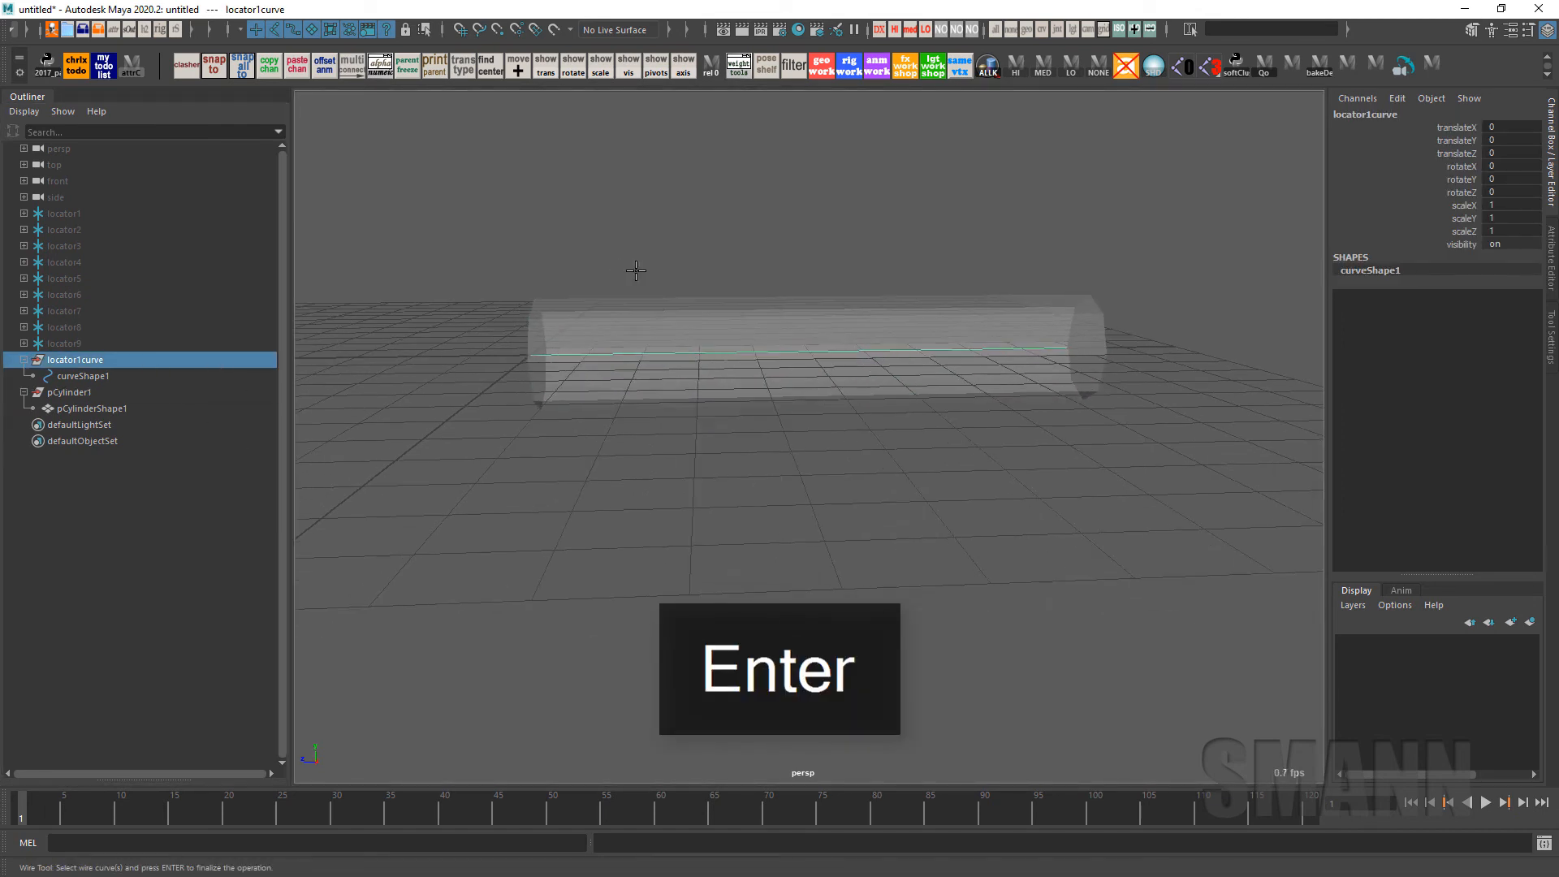
key("Return")
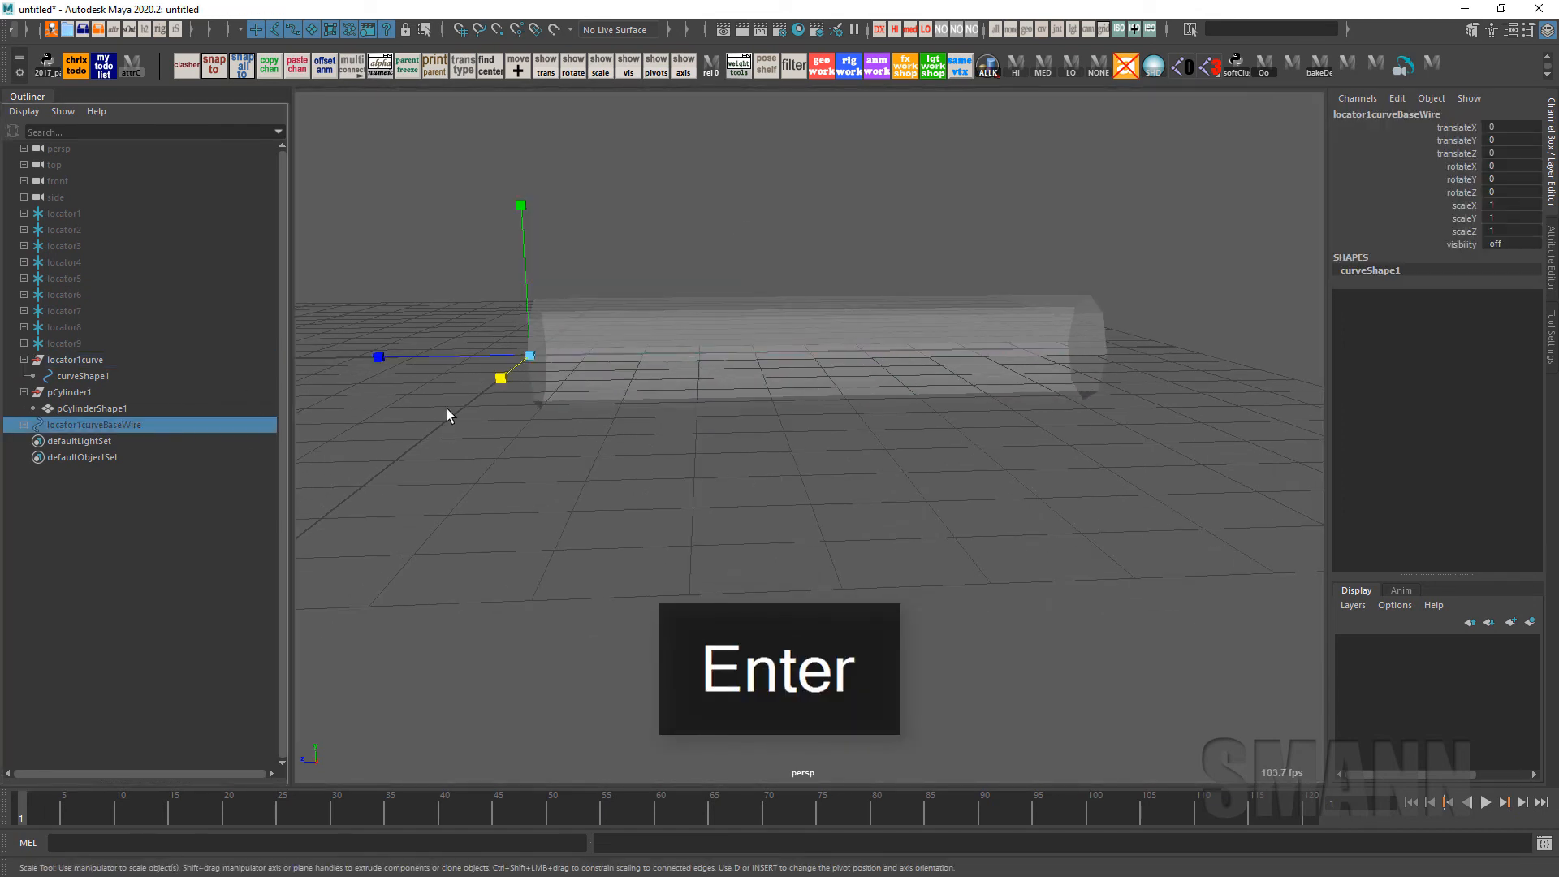
Check the deformed cylinder and the shape nodes under locator1curve and pCylinder1
left_click(962, 422)
left_click(992, 380)
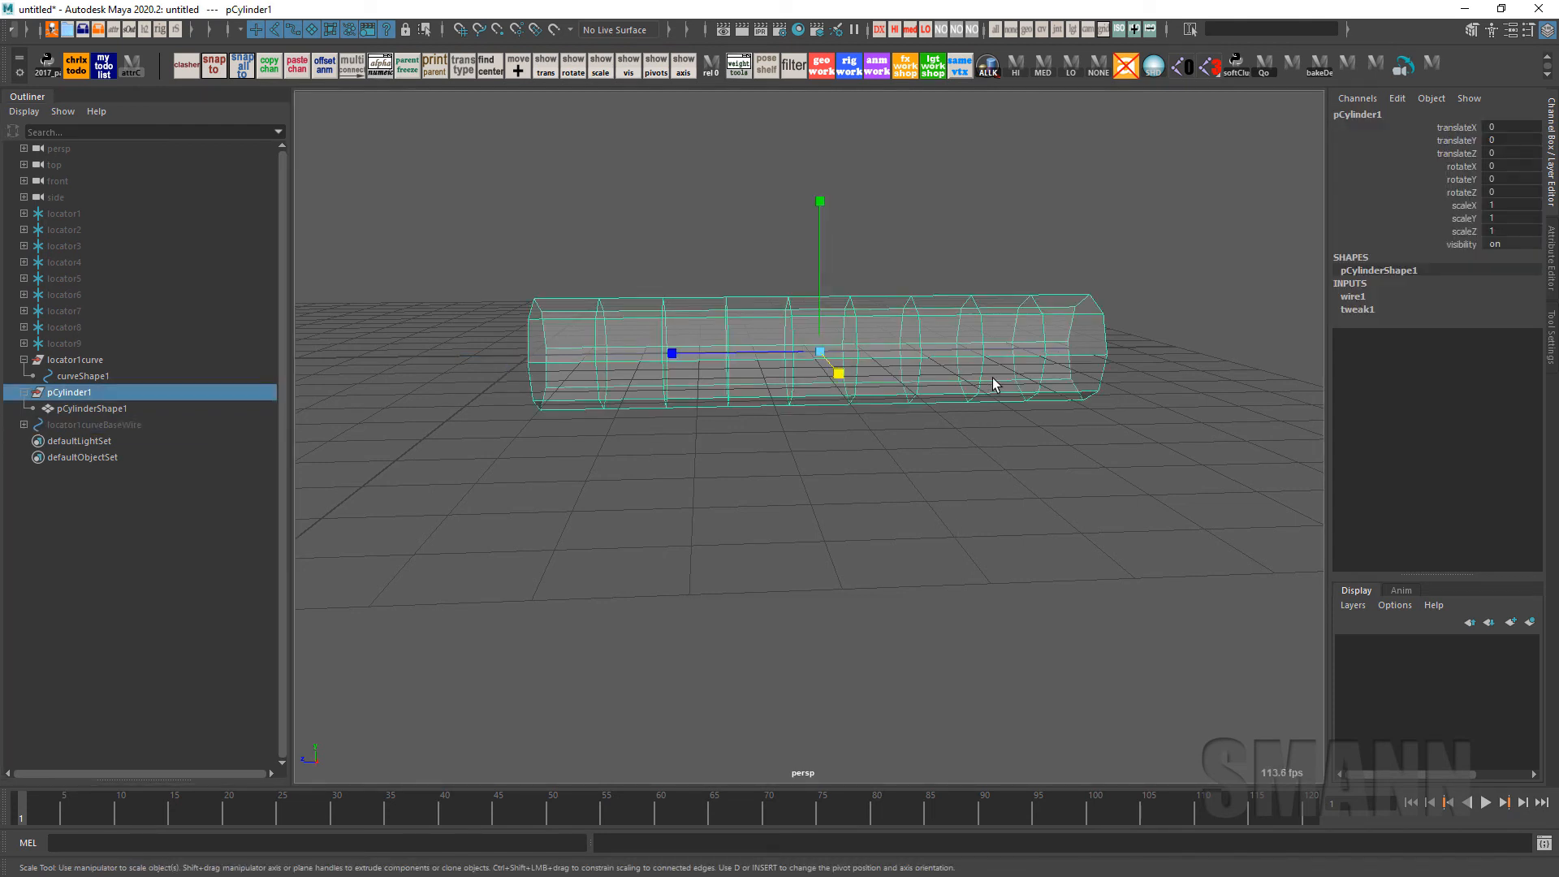
left_click(115, 376)
left_click(117, 410)
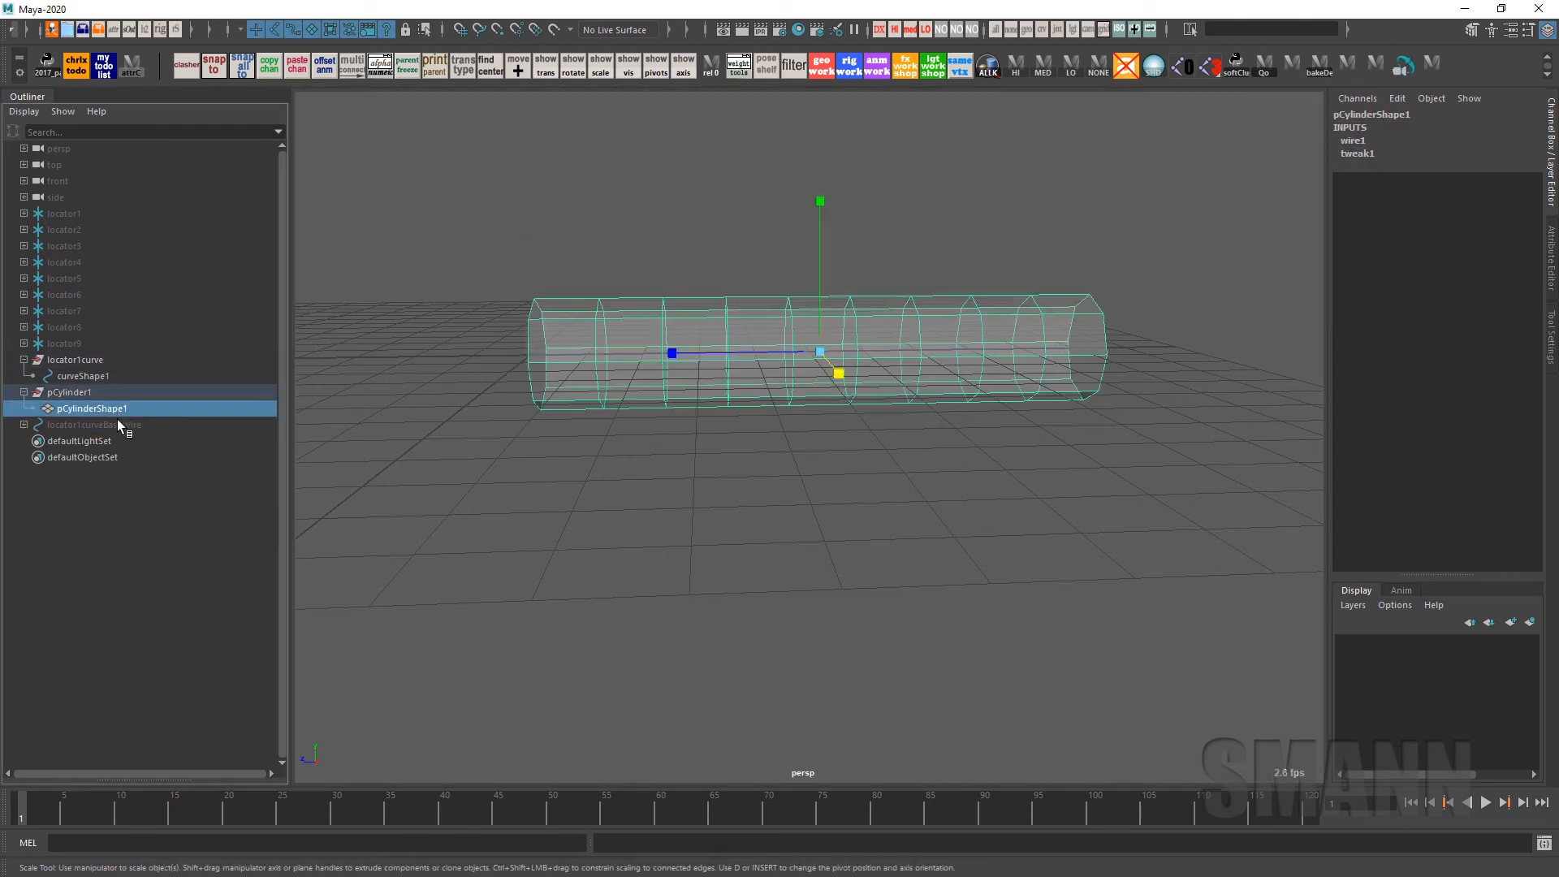
left_click(123, 441)
left_click(421, 494)
Select the end CV of locator1curve, test-move it about 1.3 units down in Y, and undo the move
left_click(1013, 335)
left_click_drag(965, 250, 1129, 523)
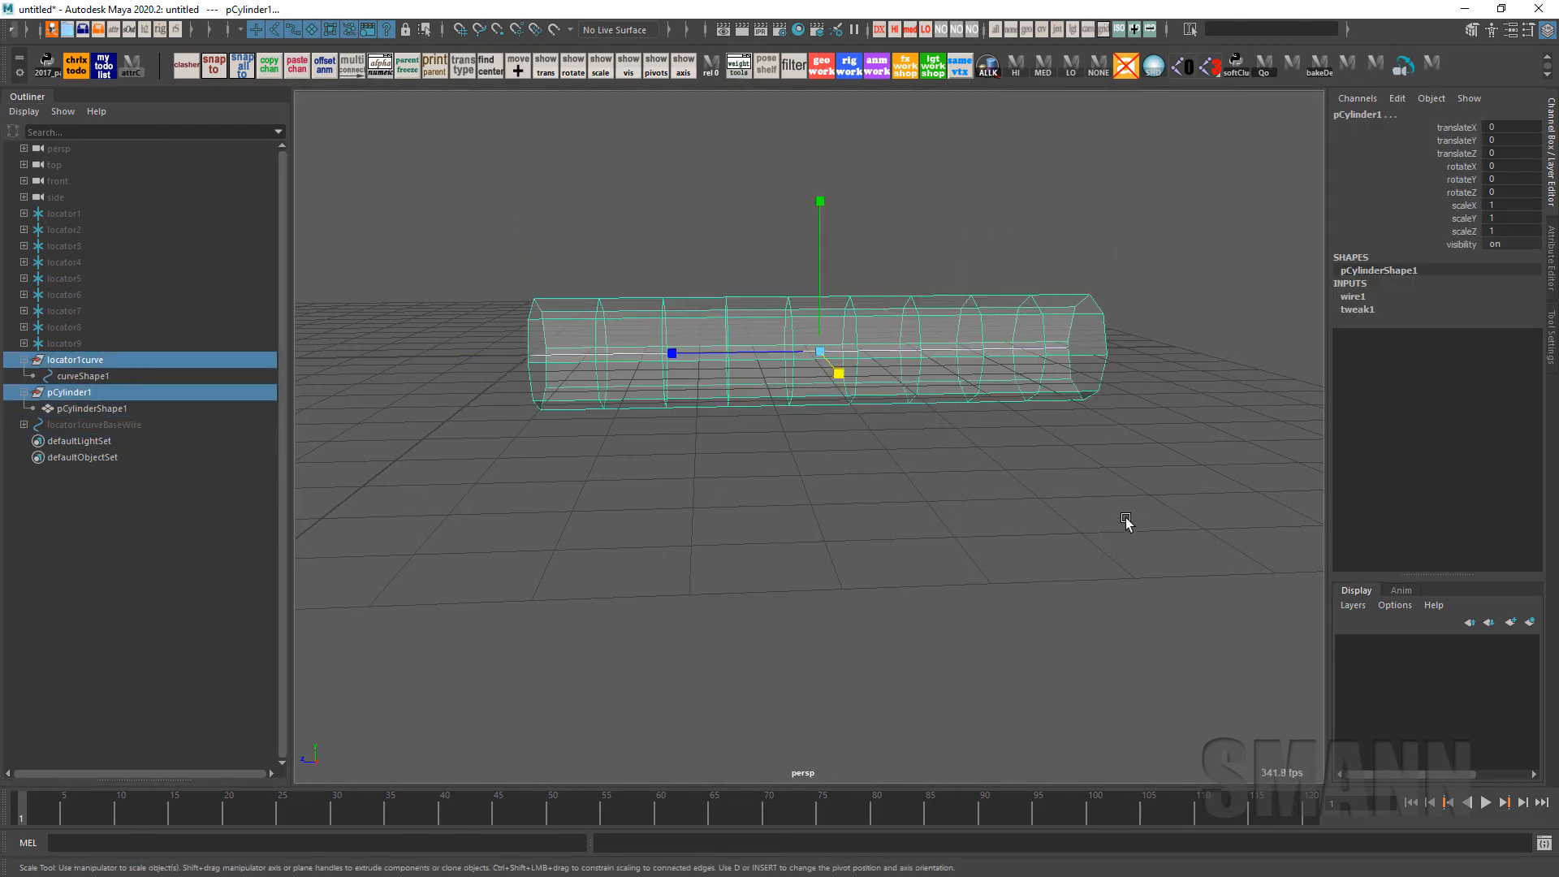
left_click_drag(1076, 392, 1137, 484, "ctrl")
key("F8")
left_click_drag(1048, 314, 1121, 476)
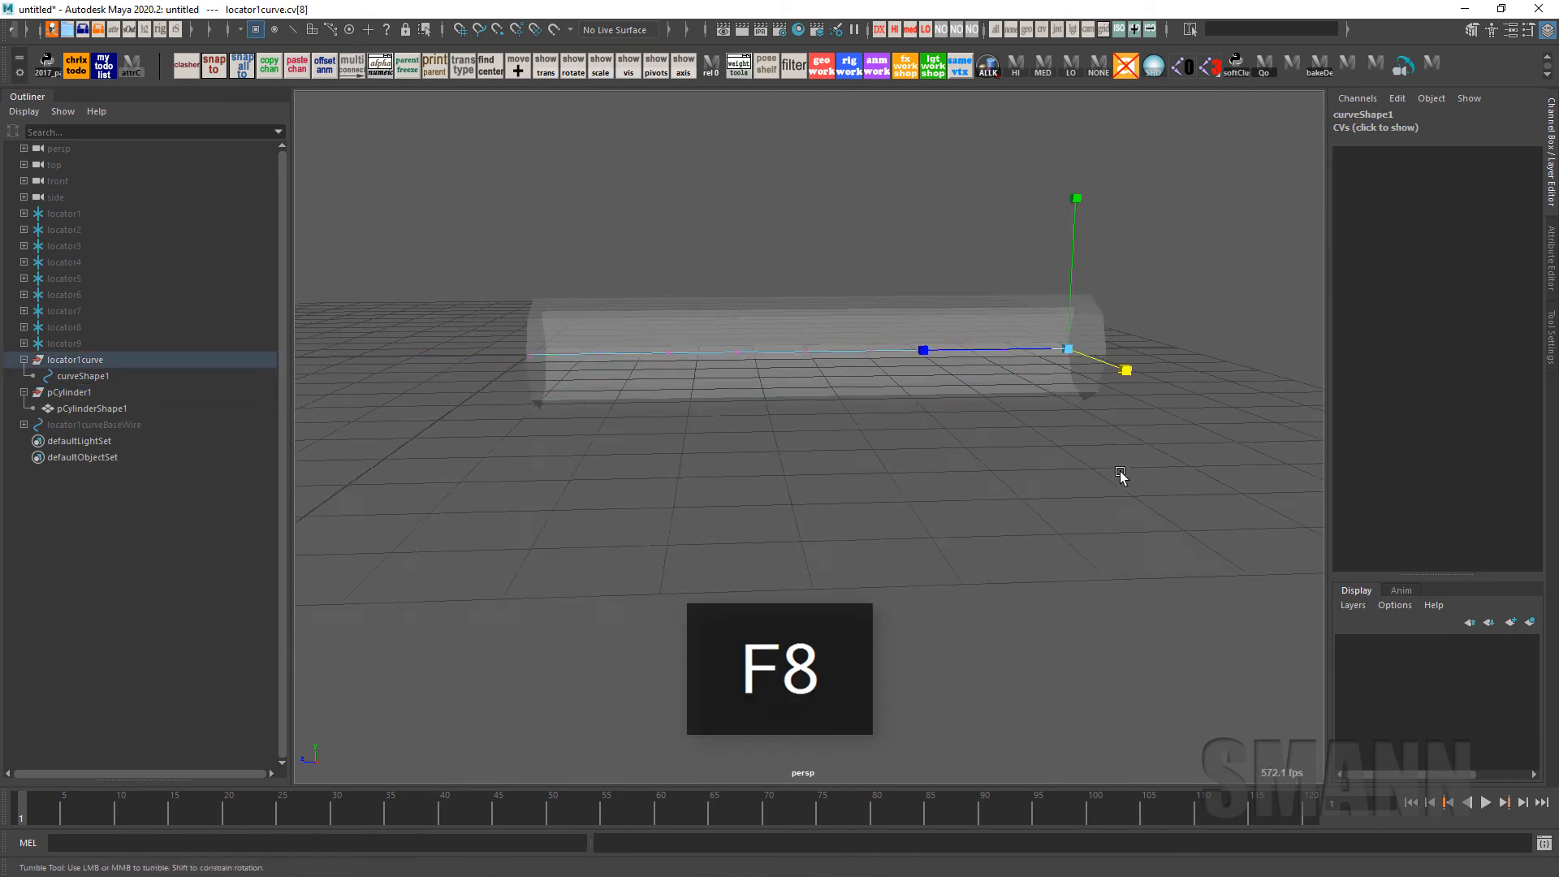
key("w")
left_click_drag(1065, 525, 1075, 473, "alt")
left_click_drag(1059, 356, 1059, 167)
key("ctrl+z")
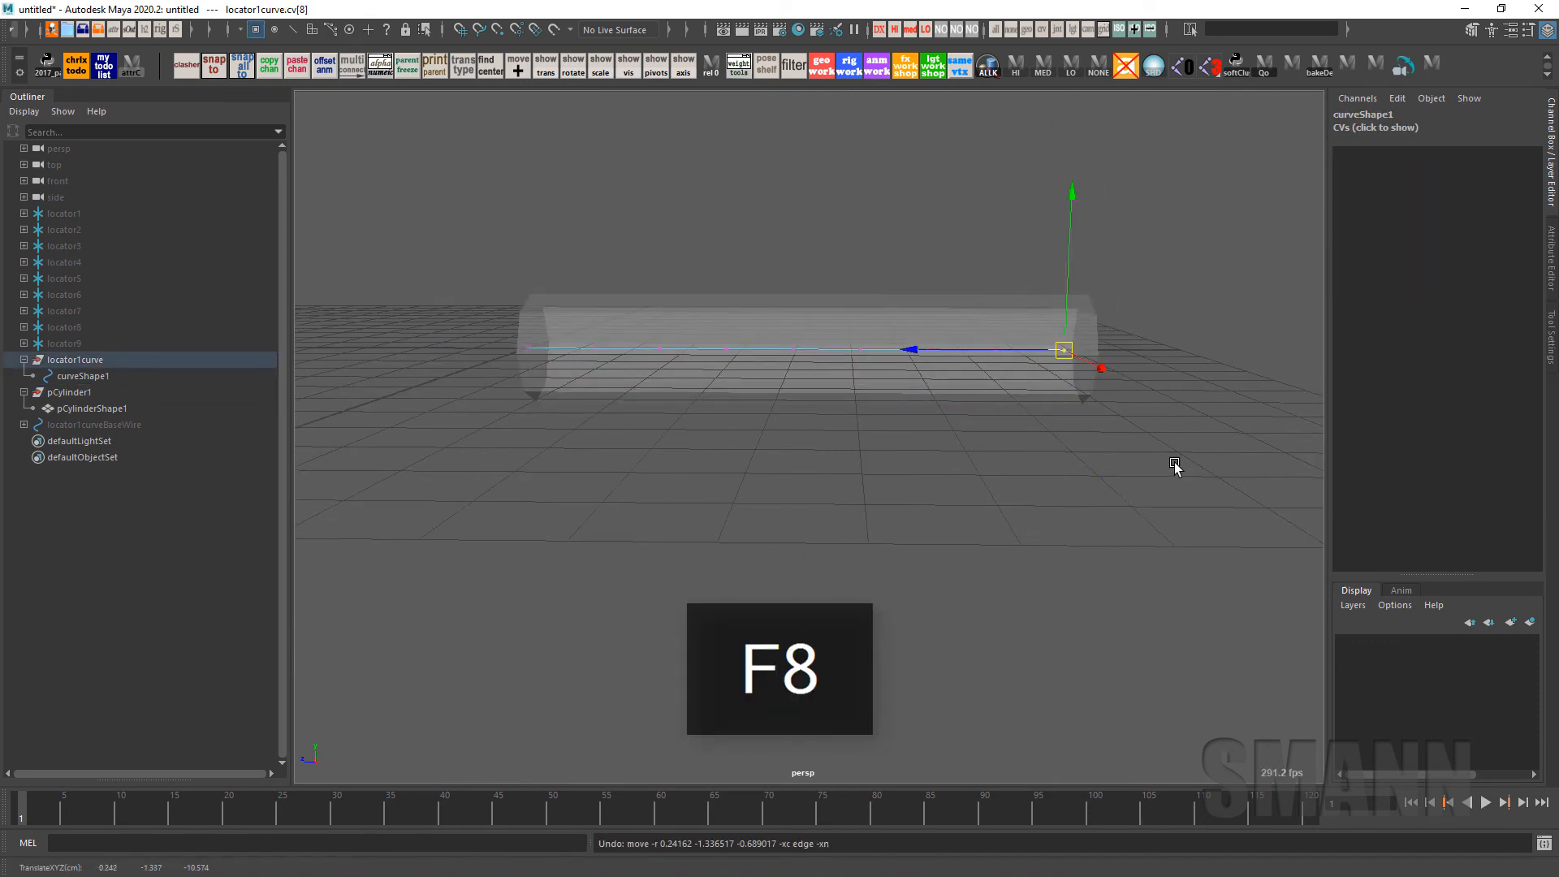
Select the dropoffDistance[0] attribute of the cylinder's wire1 deformer
left_click(1121, 371)
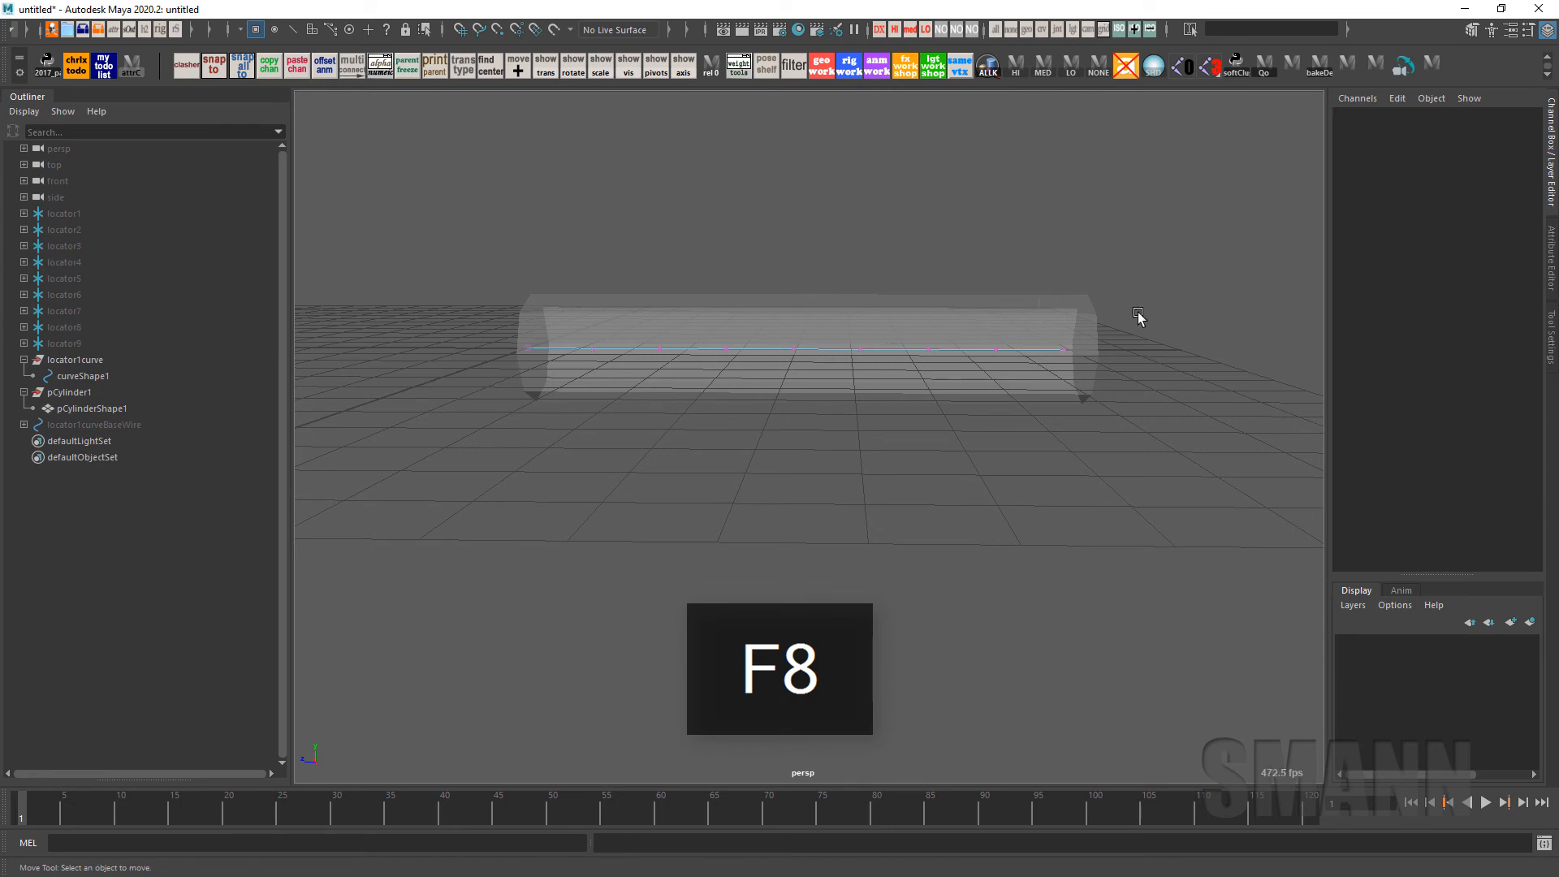
left_click_drag(1139, 314, 1179, 305)
key("F8")
left_click(1366, 298)
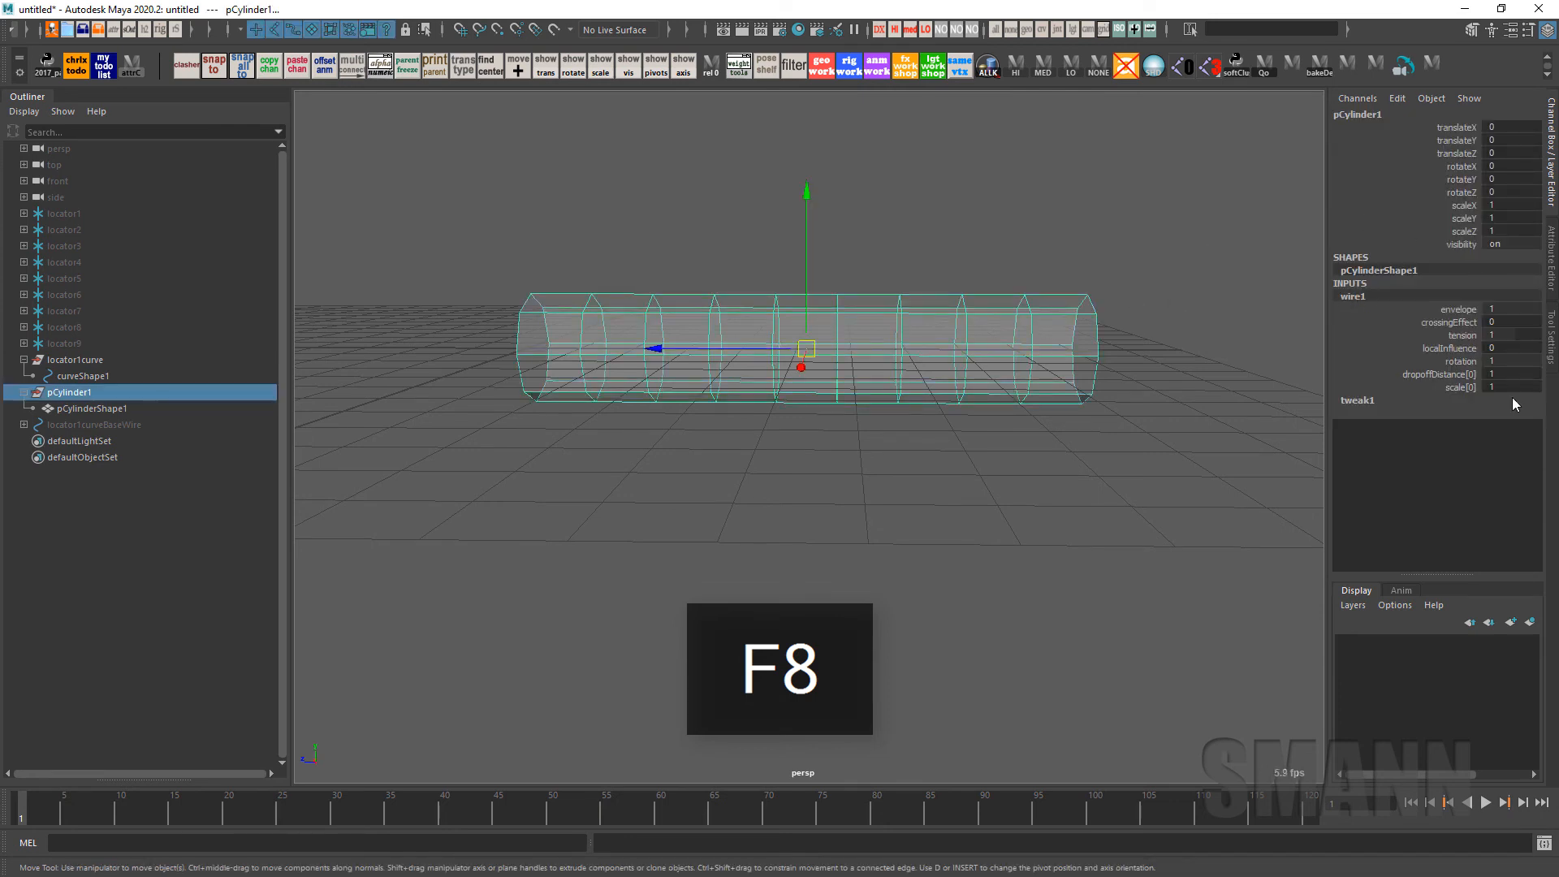
left_click(1441, 375)
left_click(1113, 415)
Reselect the end CV of locator1curve, test-move it about 3.3 units up in Y, and undo the move
left_click(1015, 331)
left_click_drag(1005, 275, 1108, 463)
left_click(999, 393, "shift")
key("F8")
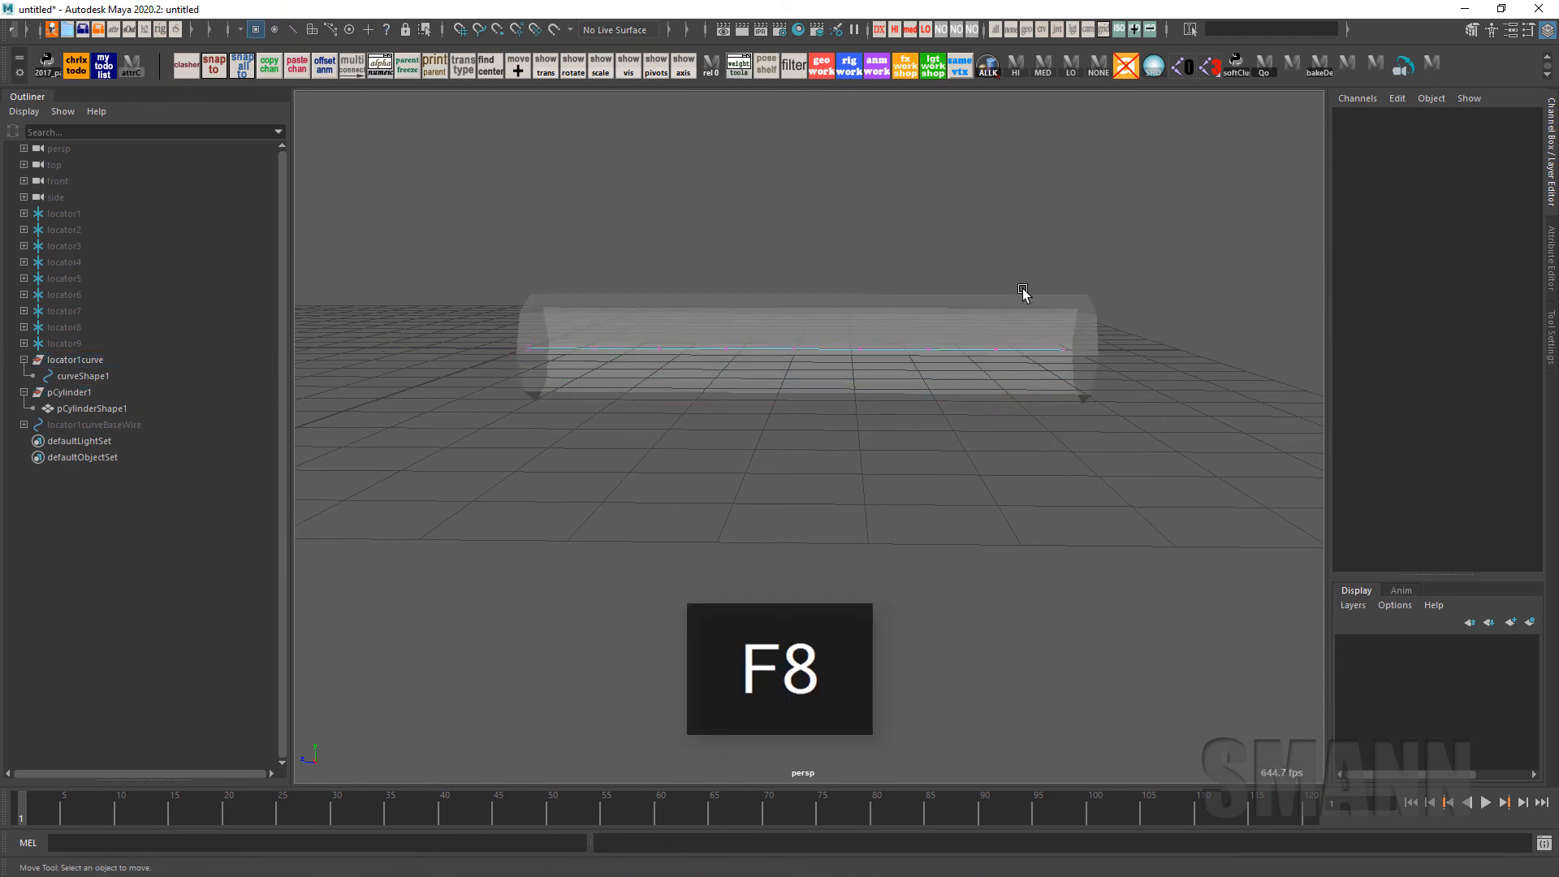
left_click_drag(1020, 293, 1102, 500)
middle_click_drag(1102, 501, 1099, 687)
key("ctrl+z")
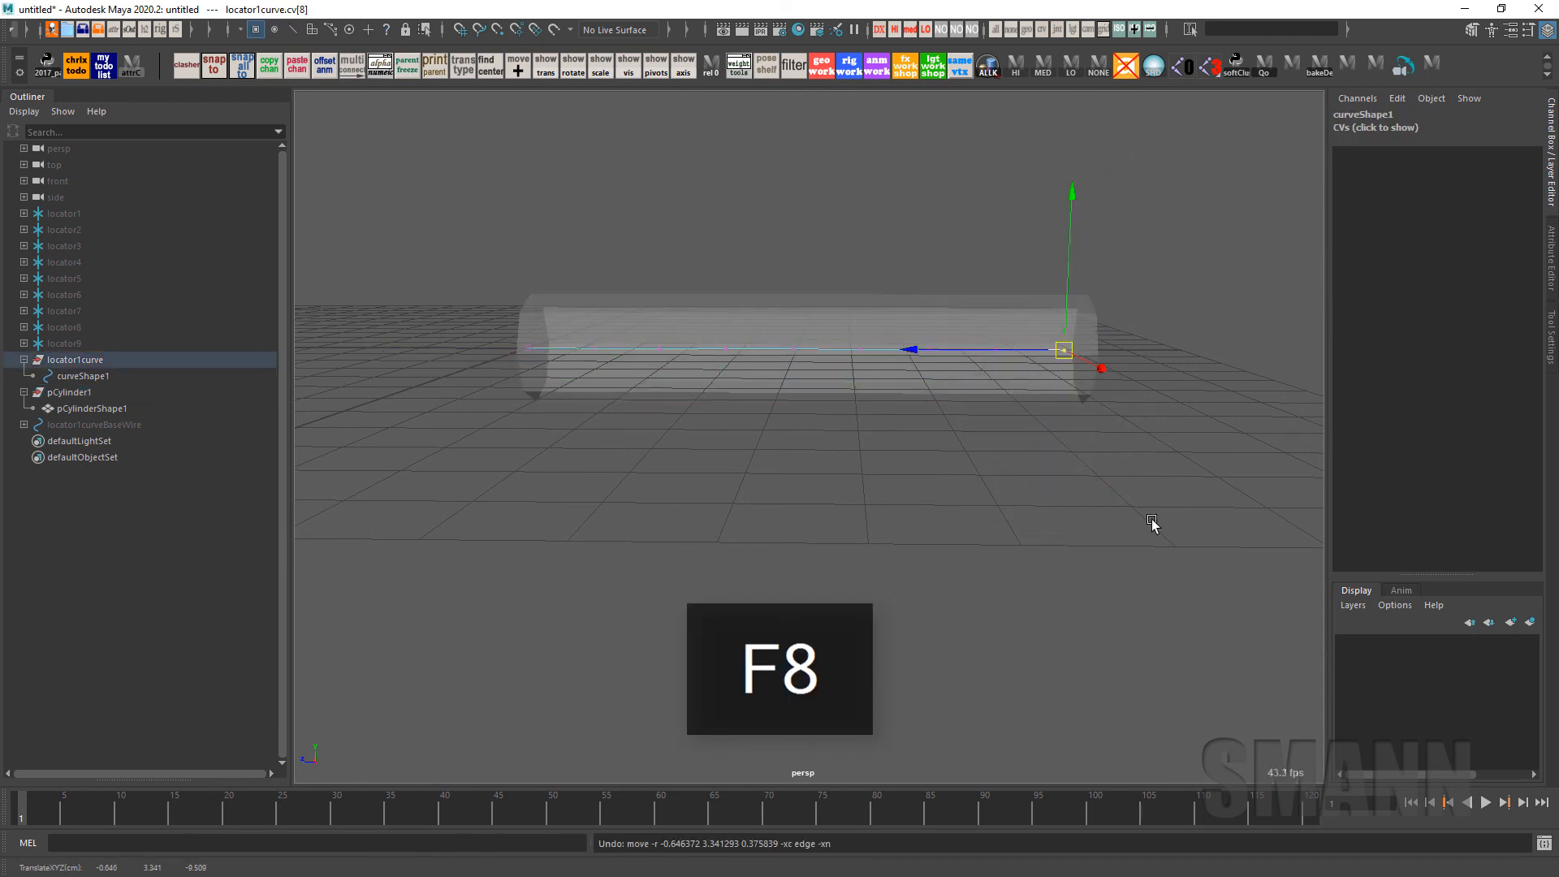
Try the curve CV selection commands on the wire curve's CVs, ending with the first CV selected
left_click_drag(491, 428, 942, 585)
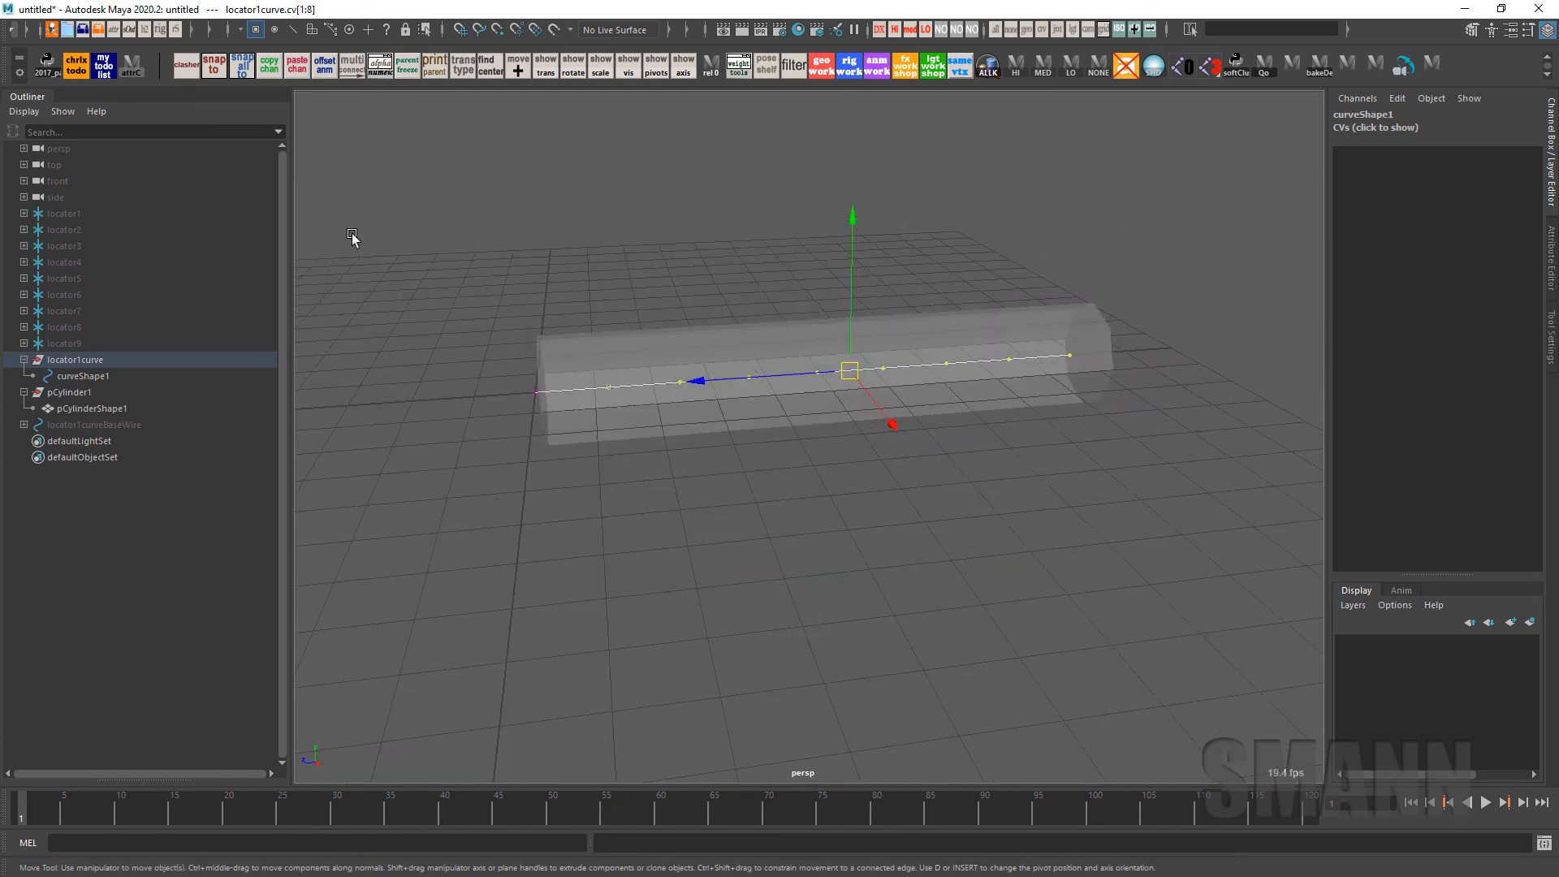
left_click_drag(352, 240, 1355, 533)
right_click_drag(1066, 276, 1071, 308)
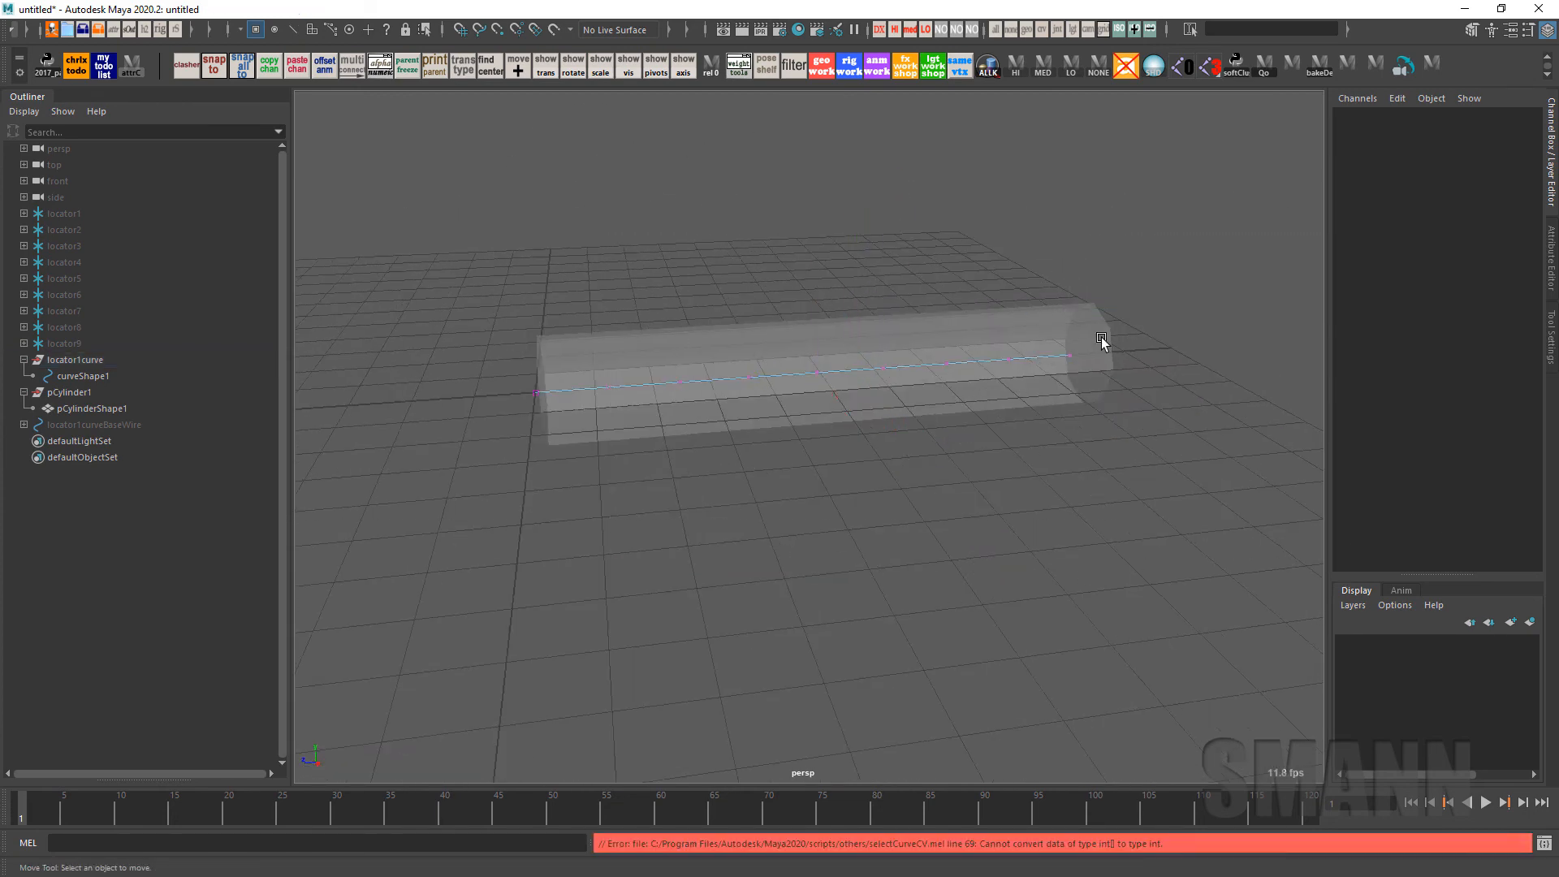
left_click_drag(1206, 286, 393, 495)
right_click_drag(923, 227, 931, 264)
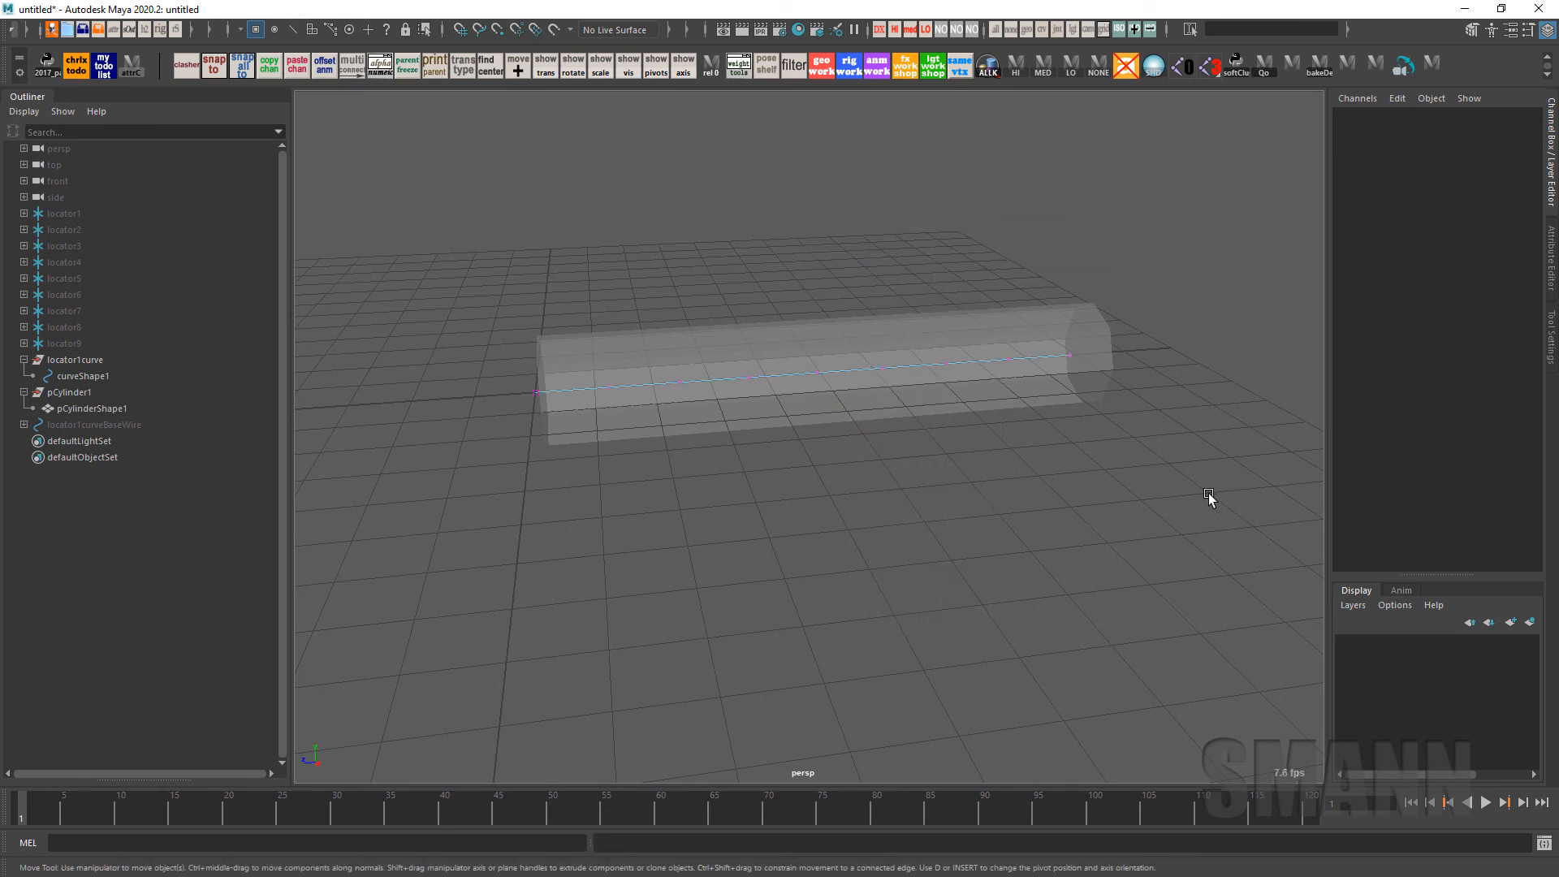
left_click_drag(931, 264, 1209, 494)
right_click_drag(961, 235, 958, 206)
left_click_drag(1137, 459, 1007, 419, "alt")
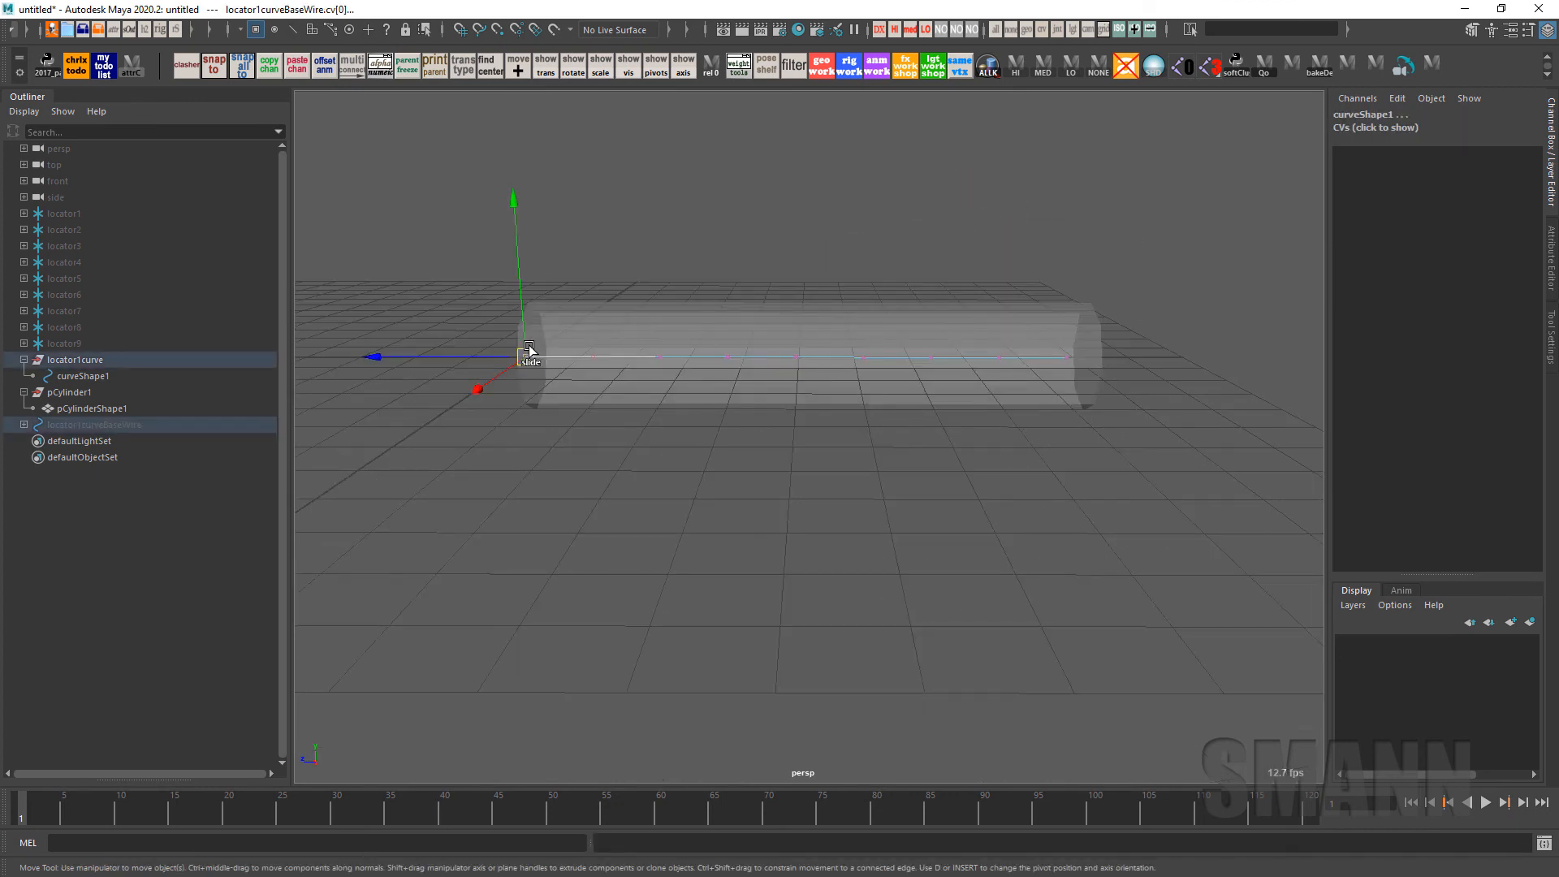
Test-move the first CV, extend the selection along the curve and raise it about 2.25 units in Y, undoing the moves
left_click_drag(529, 349, 484, 445)
key("ctrl+z")
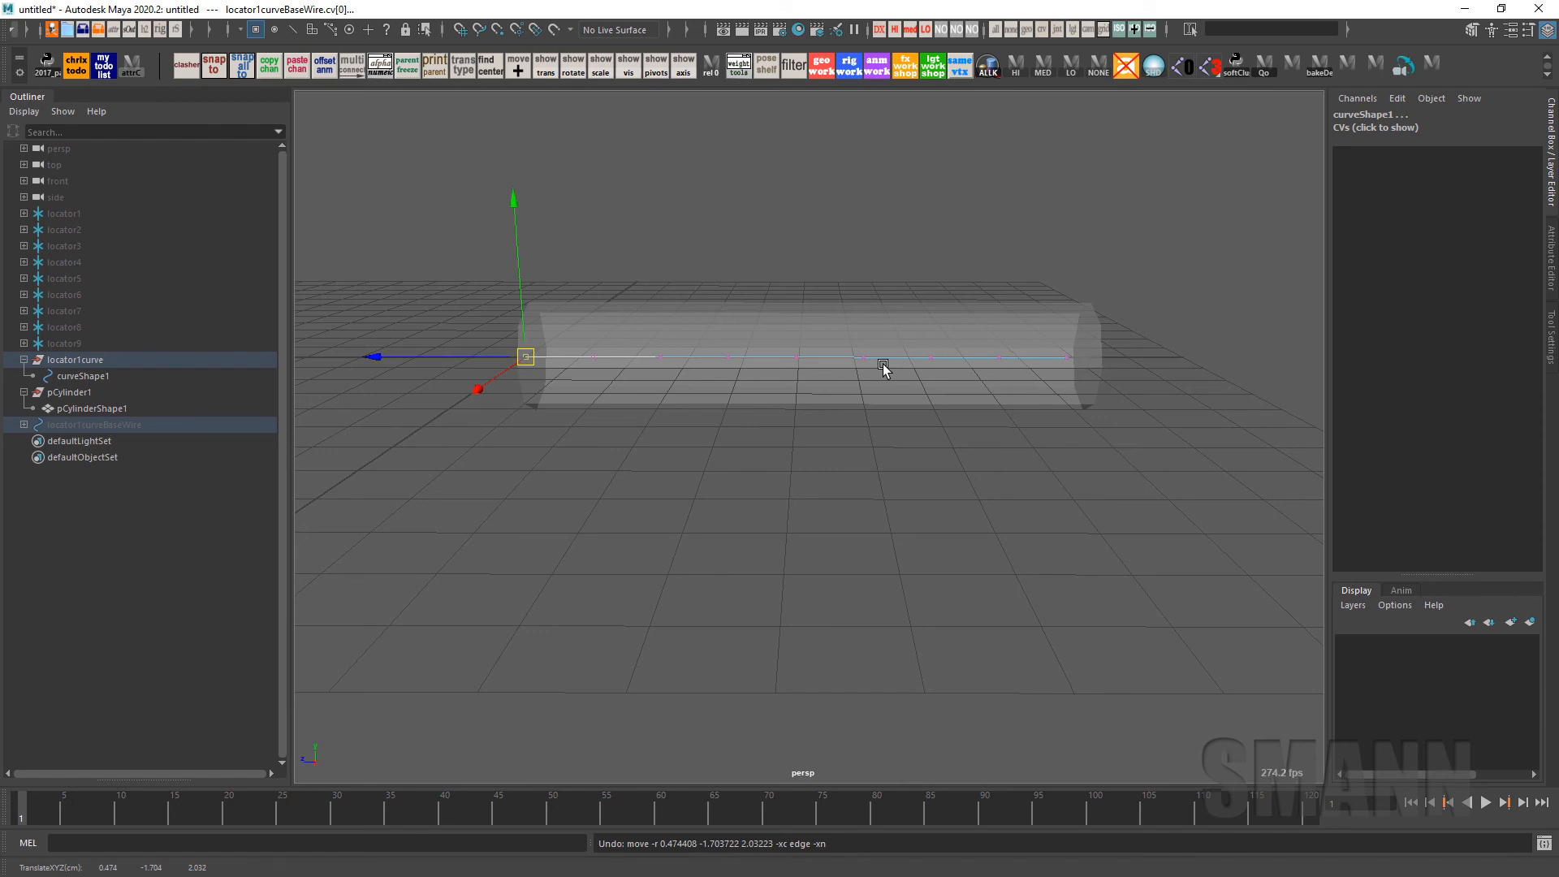
left_click_drag(895, 421, 881, 456, "alt")
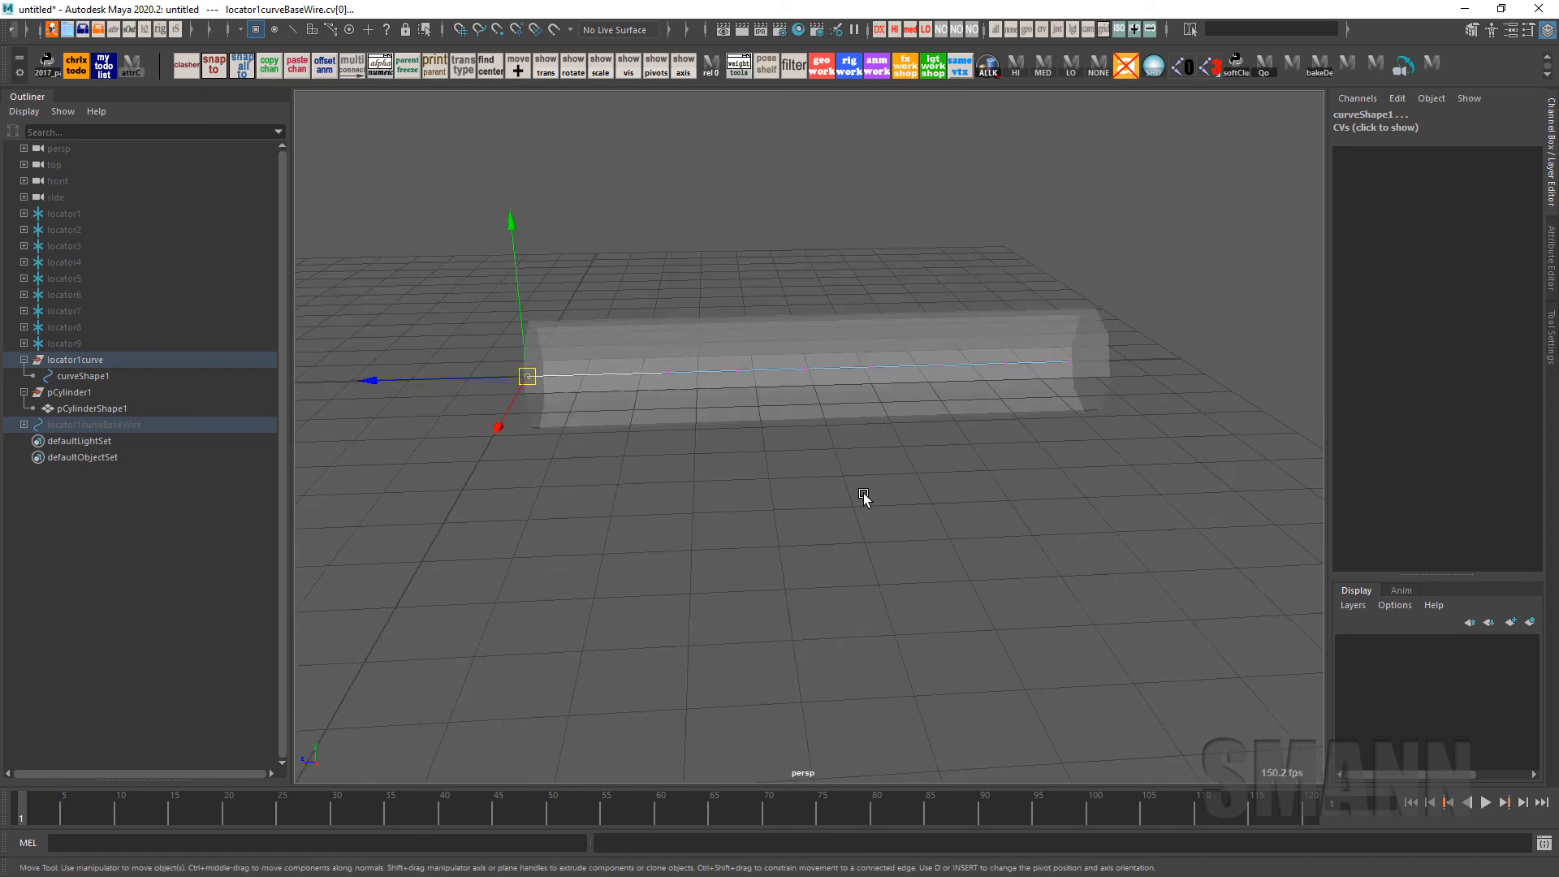
middle_click_drag(836, 485, 670, 601)
key("ctrl+Right")
left_click_drag(668, 236, 800, 698)
key("ctrl+z")
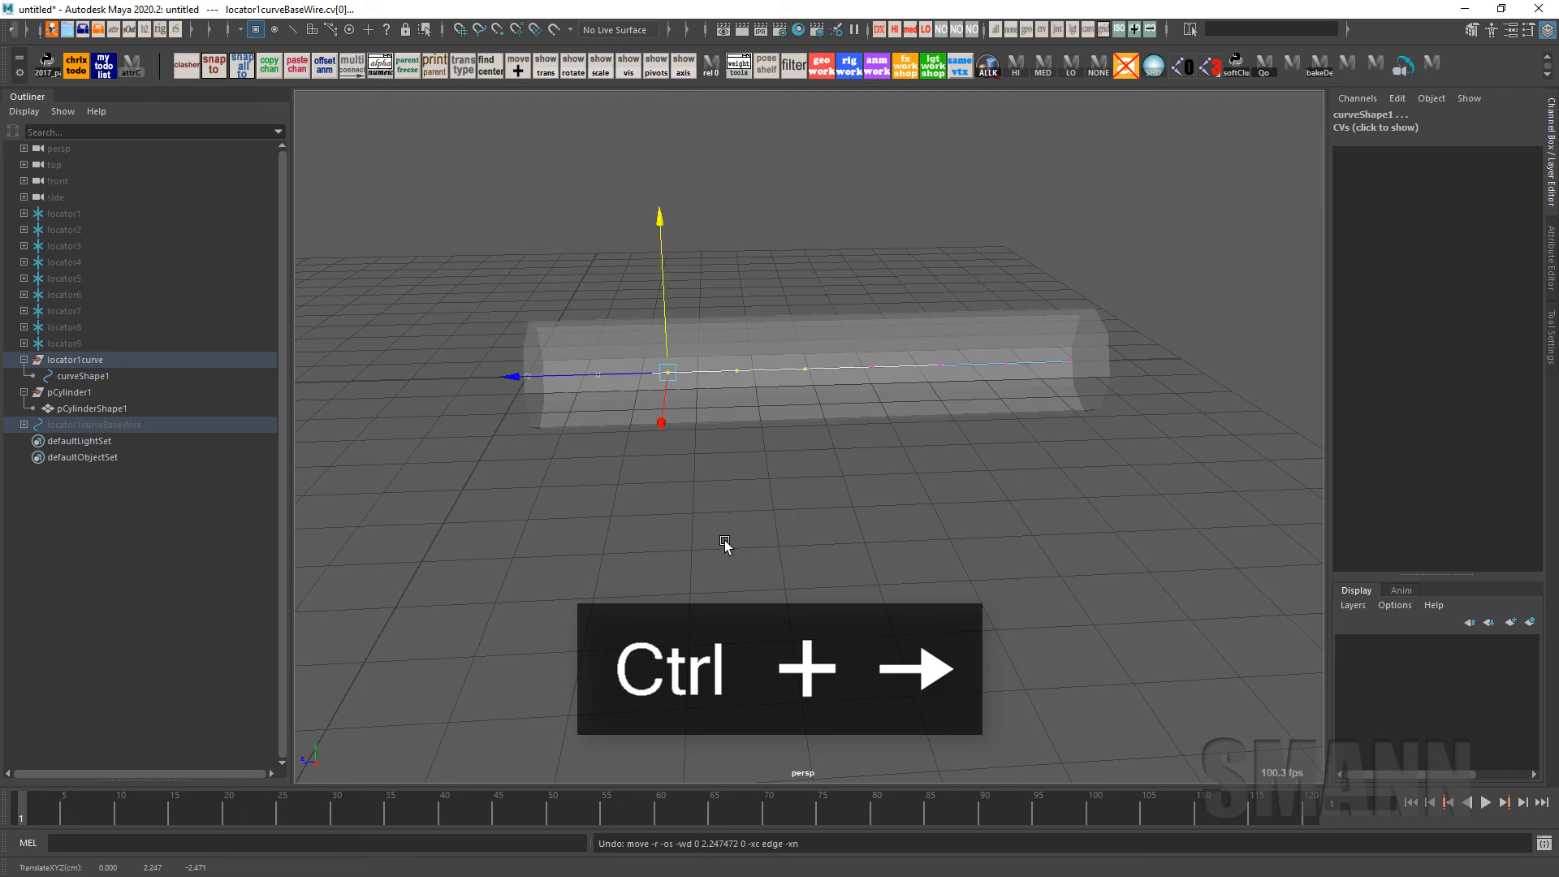
Expand locator1curveBaseWire and select the curveShape1 nodes under it and locator1curve to compare their names
left_click(721, 543)
left_click(24, 425)
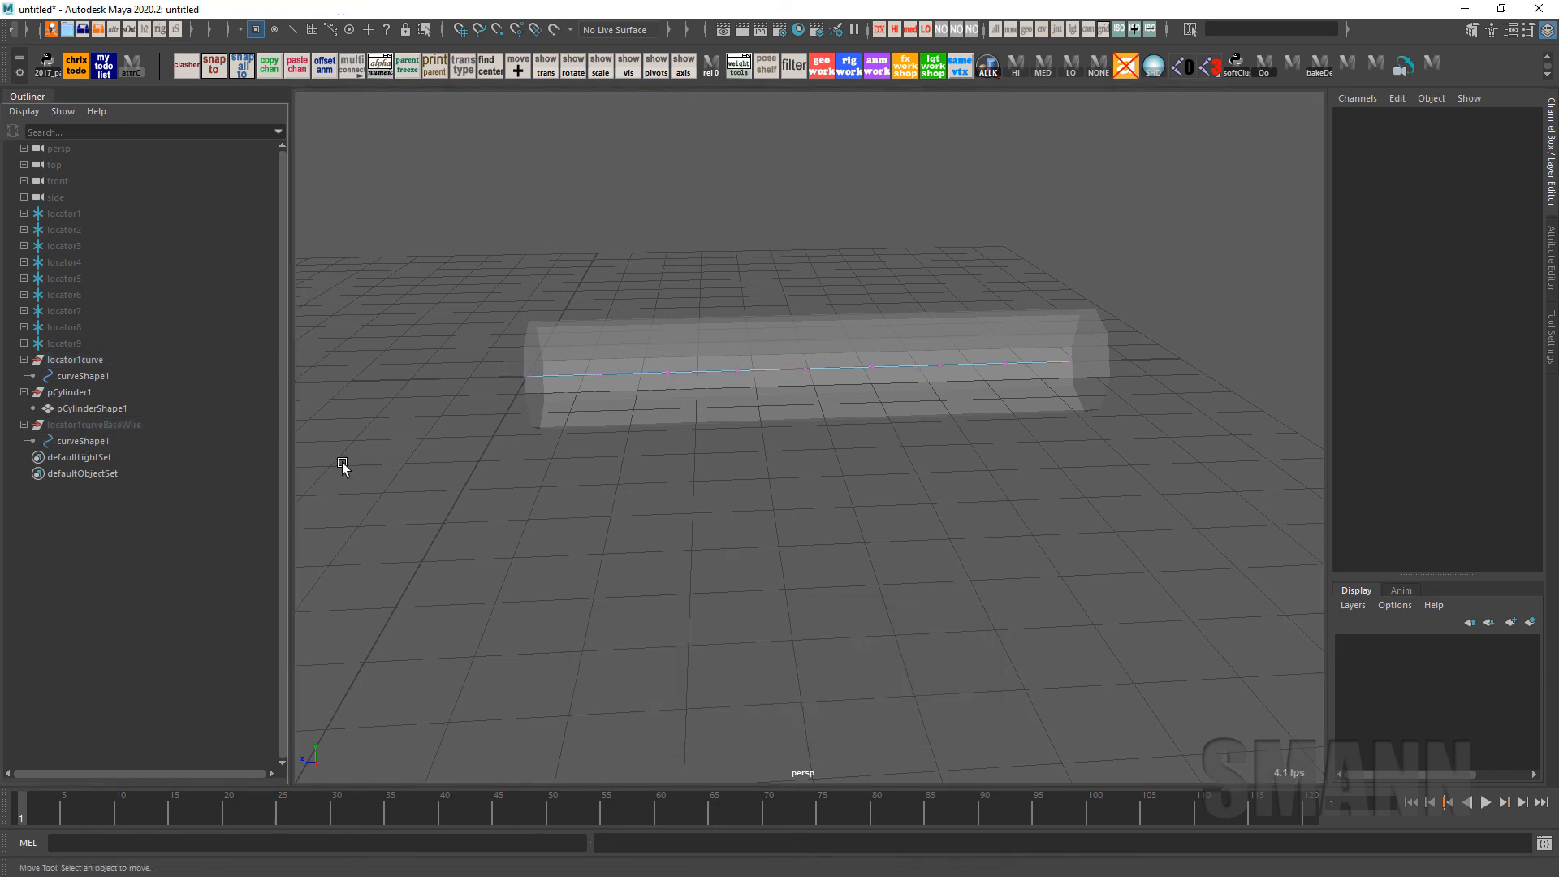
left_click(105, 441)
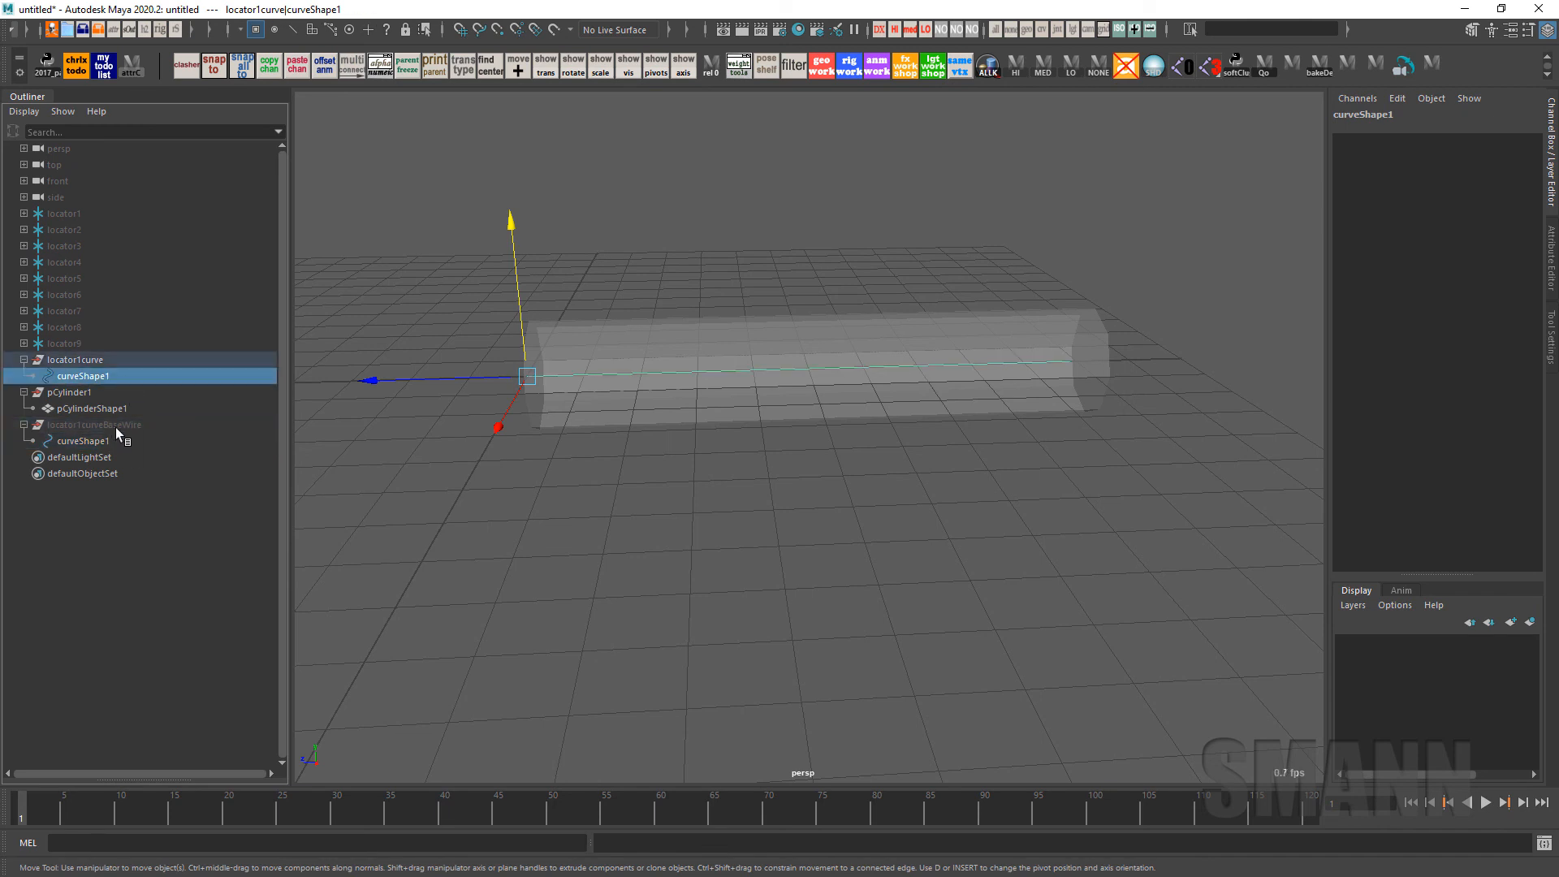
left_click(116, 438)
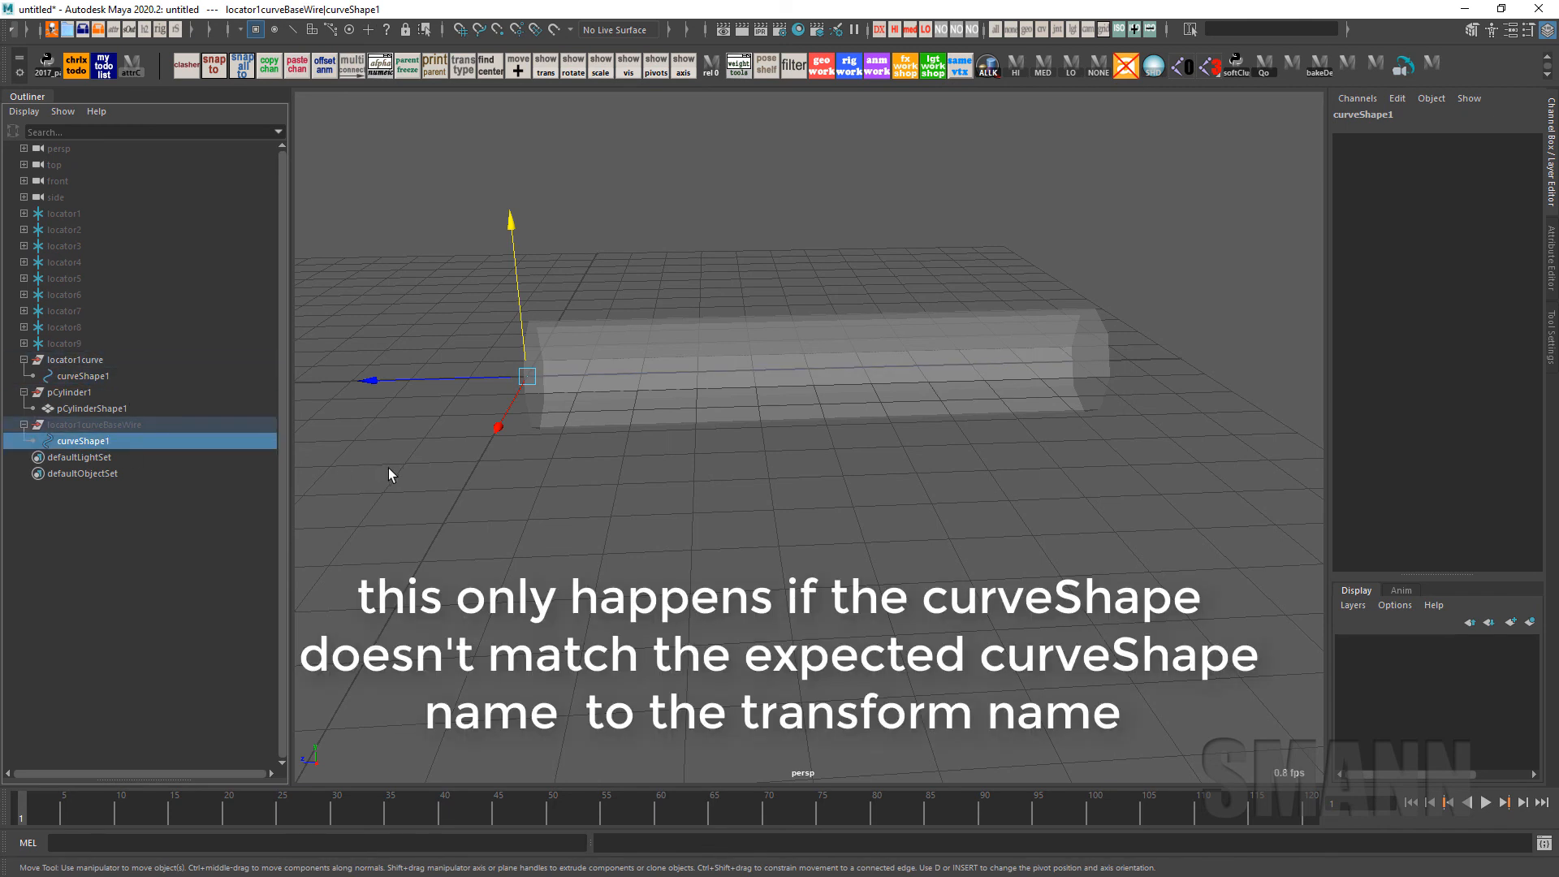
left_click(91, 376, "ctrl")
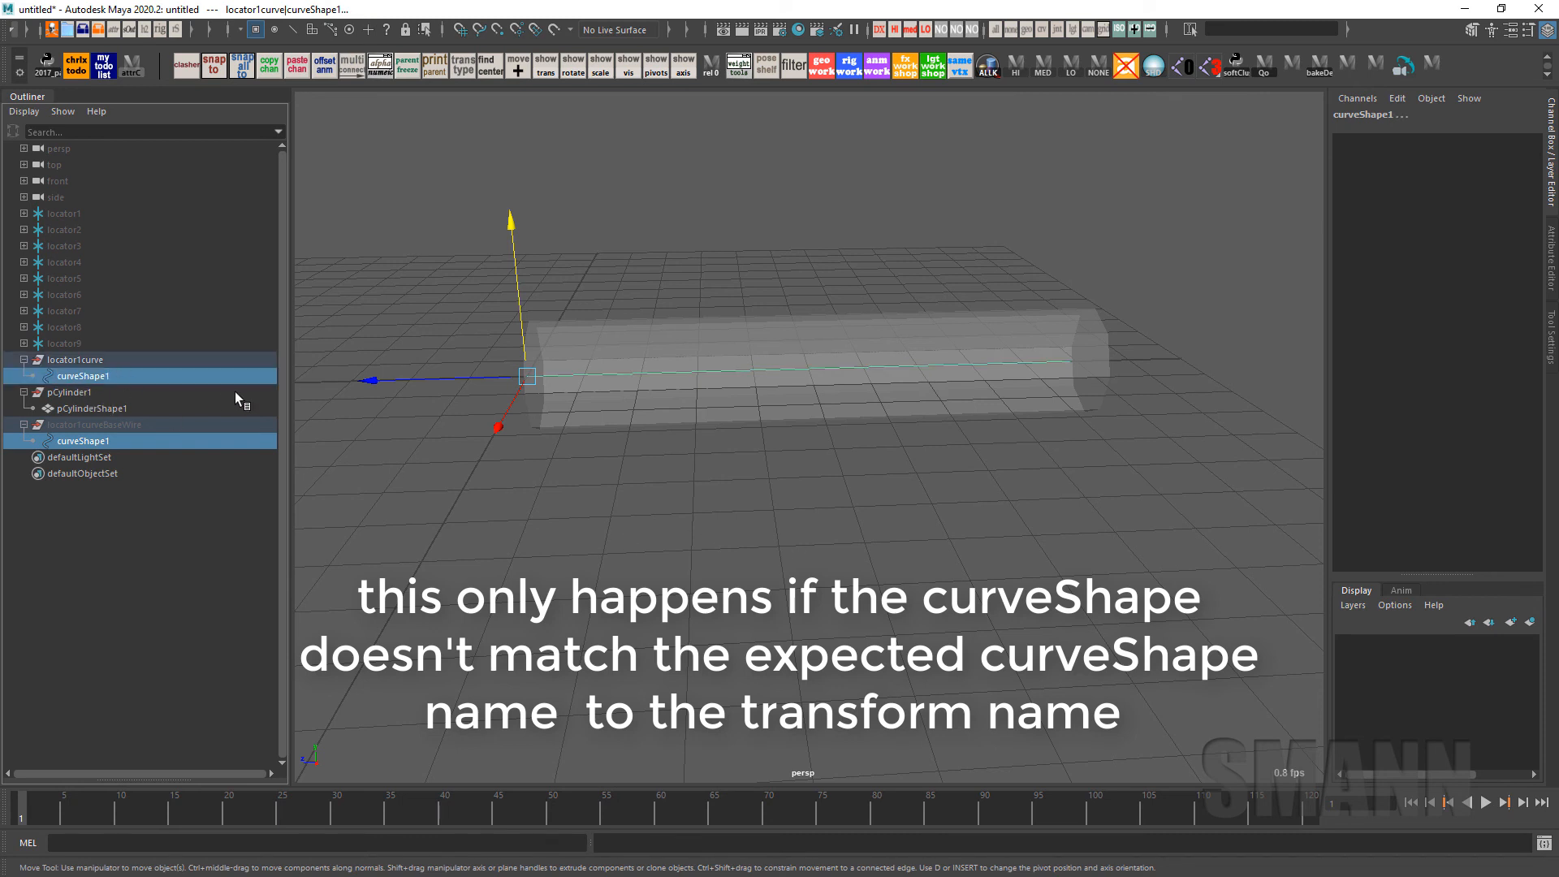
Use the NV naming command in smColorOverrideWin on the locator1curve and locator1curveBaseWire transforms so their shape names match, closing the window and clearing the selection
key("space")
left_click_drag(595, 316, 647, 336)
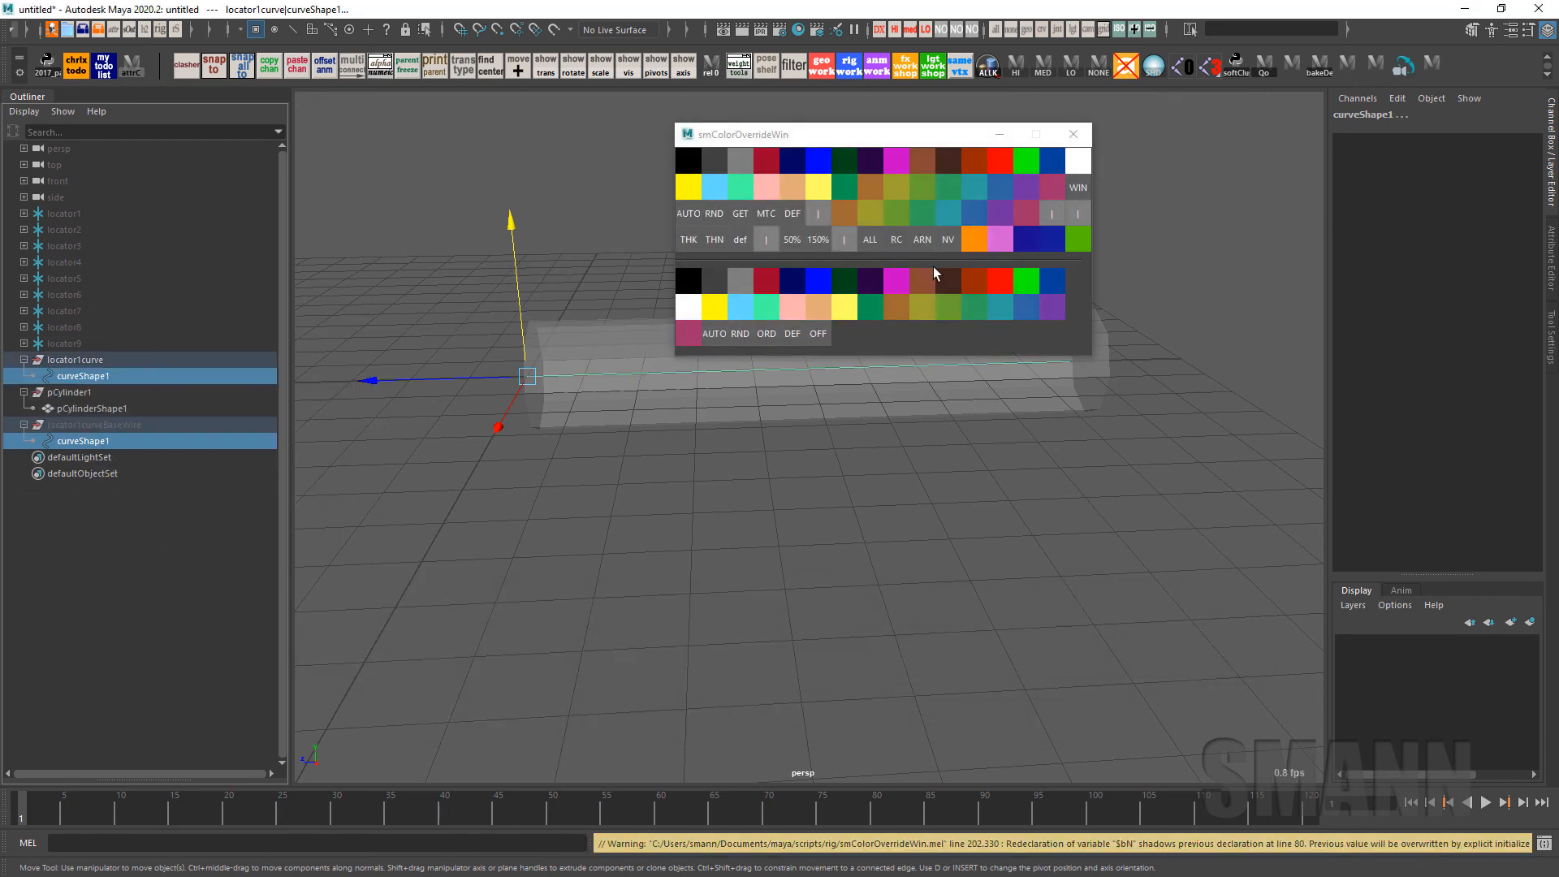
left_click(895, 237)
key("Up")
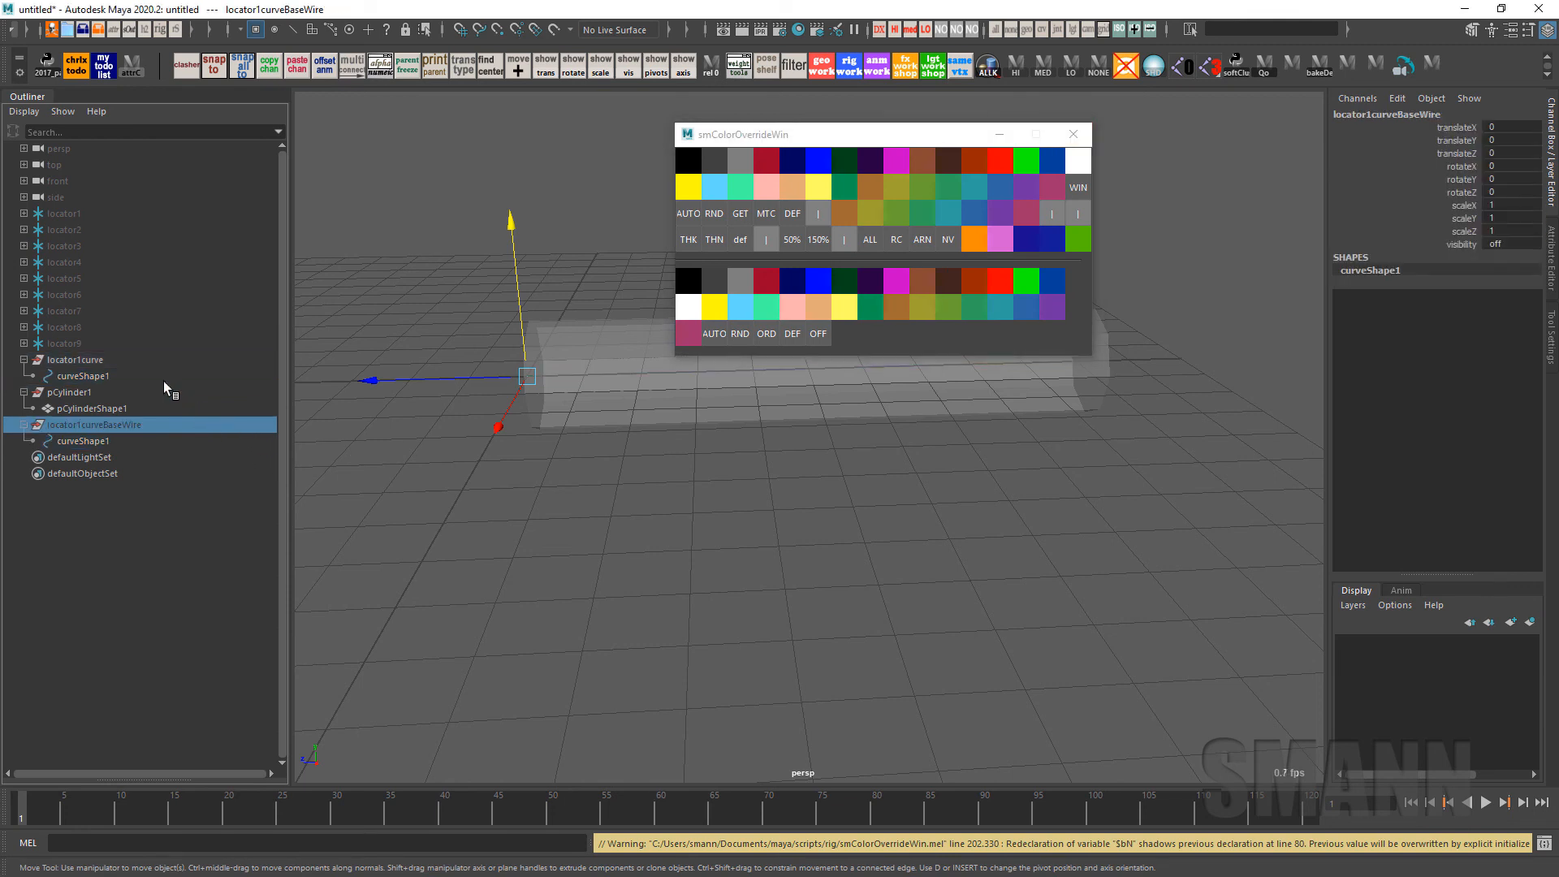
left_click(902, 247)
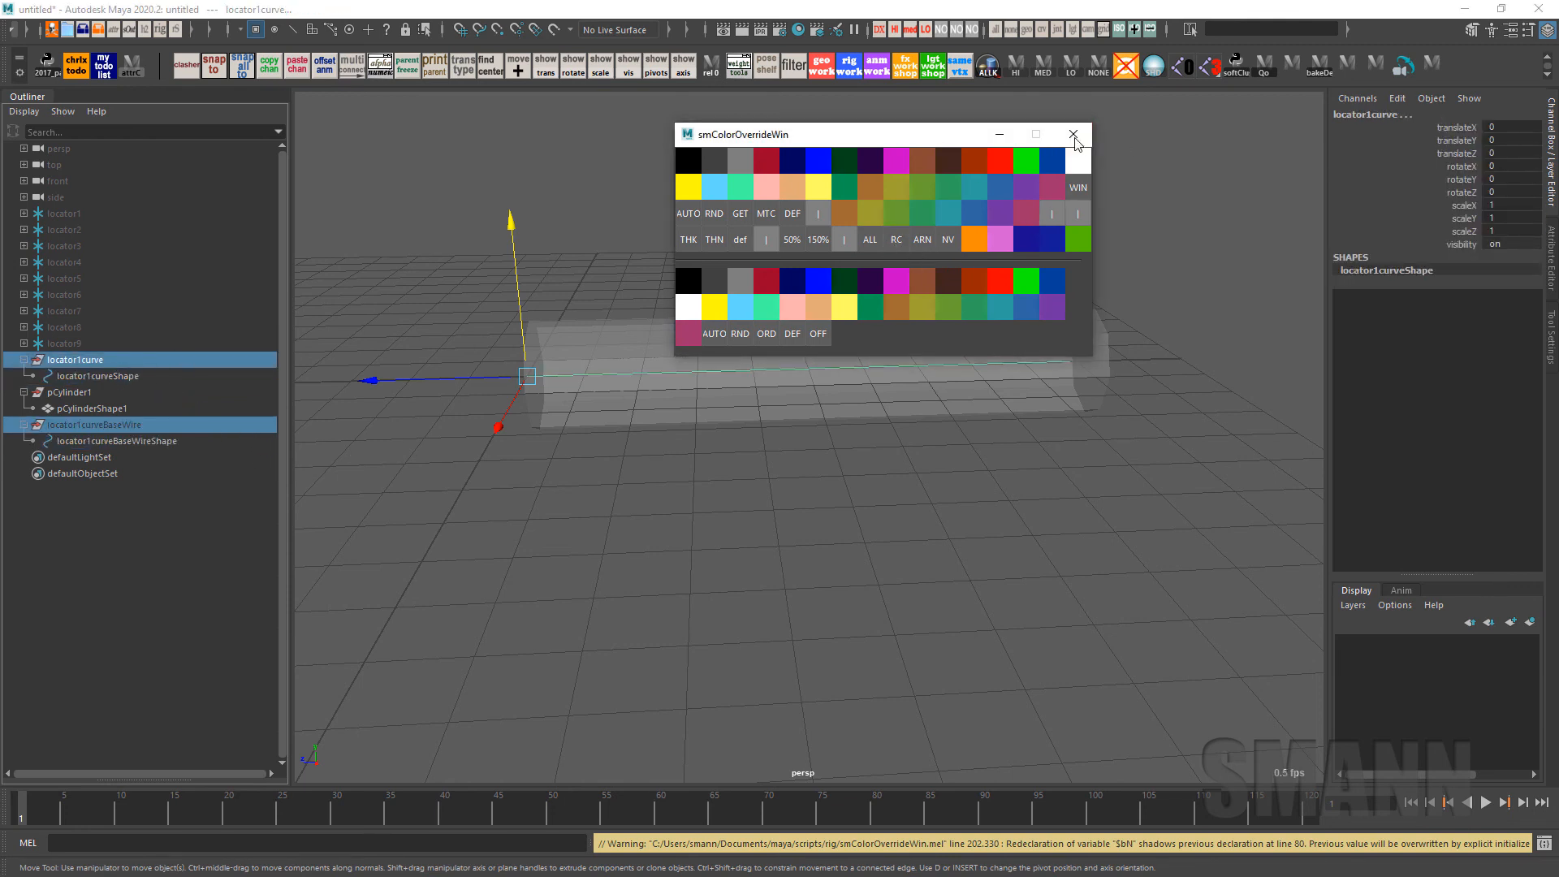
left_click(1082, 136)
left_click(728, 590)
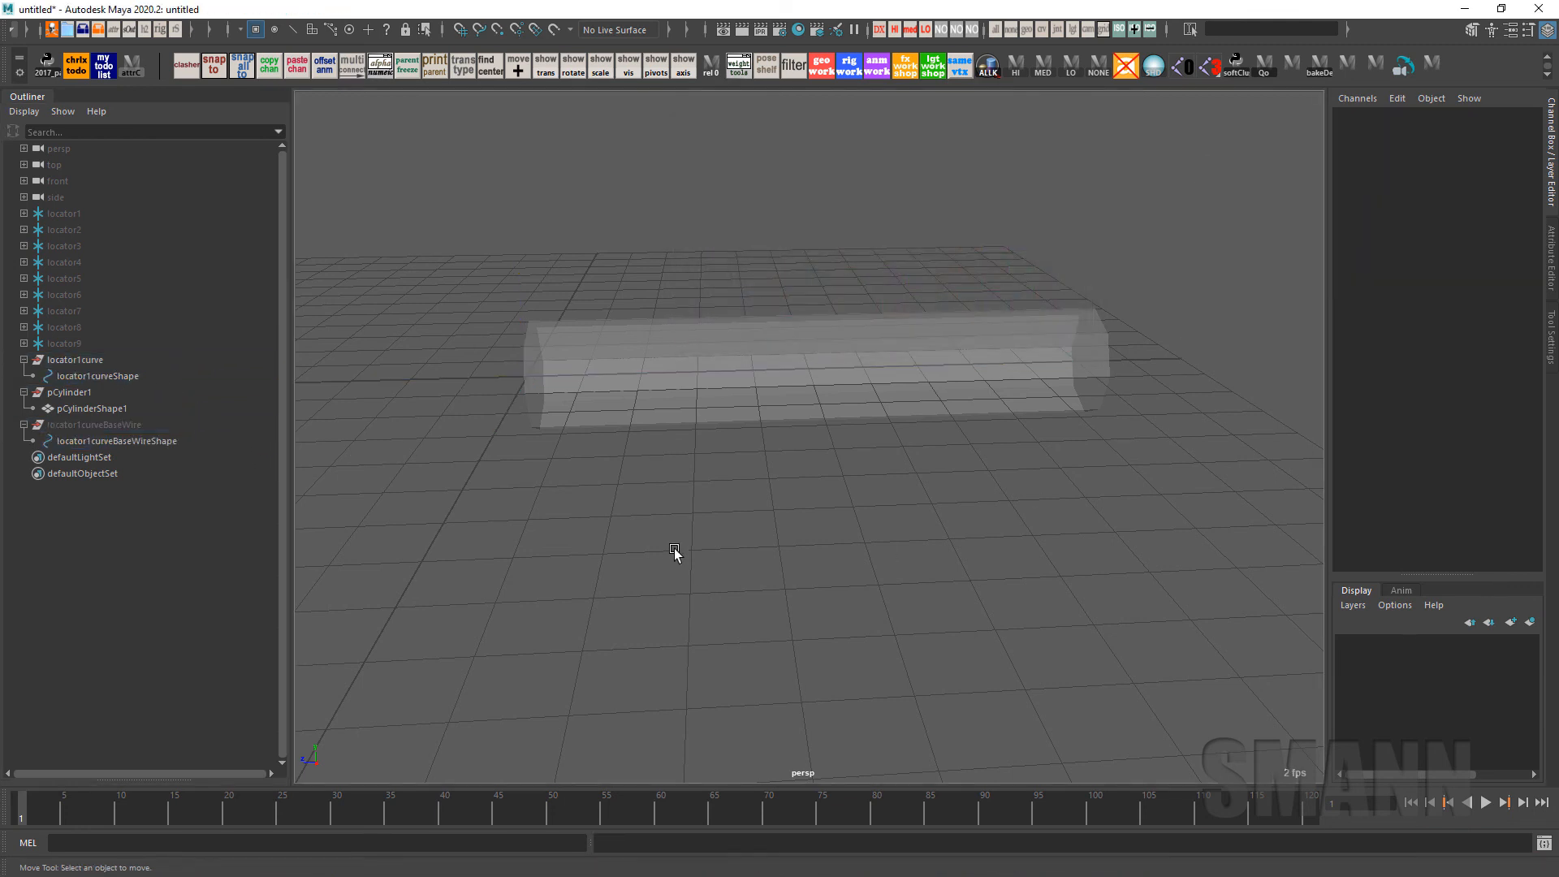
Select locator1curve and pick its CVs 2 to 8 in component mode
left_click_drag(653, 536, 714, 439, "alt")
left_click(714, 437)
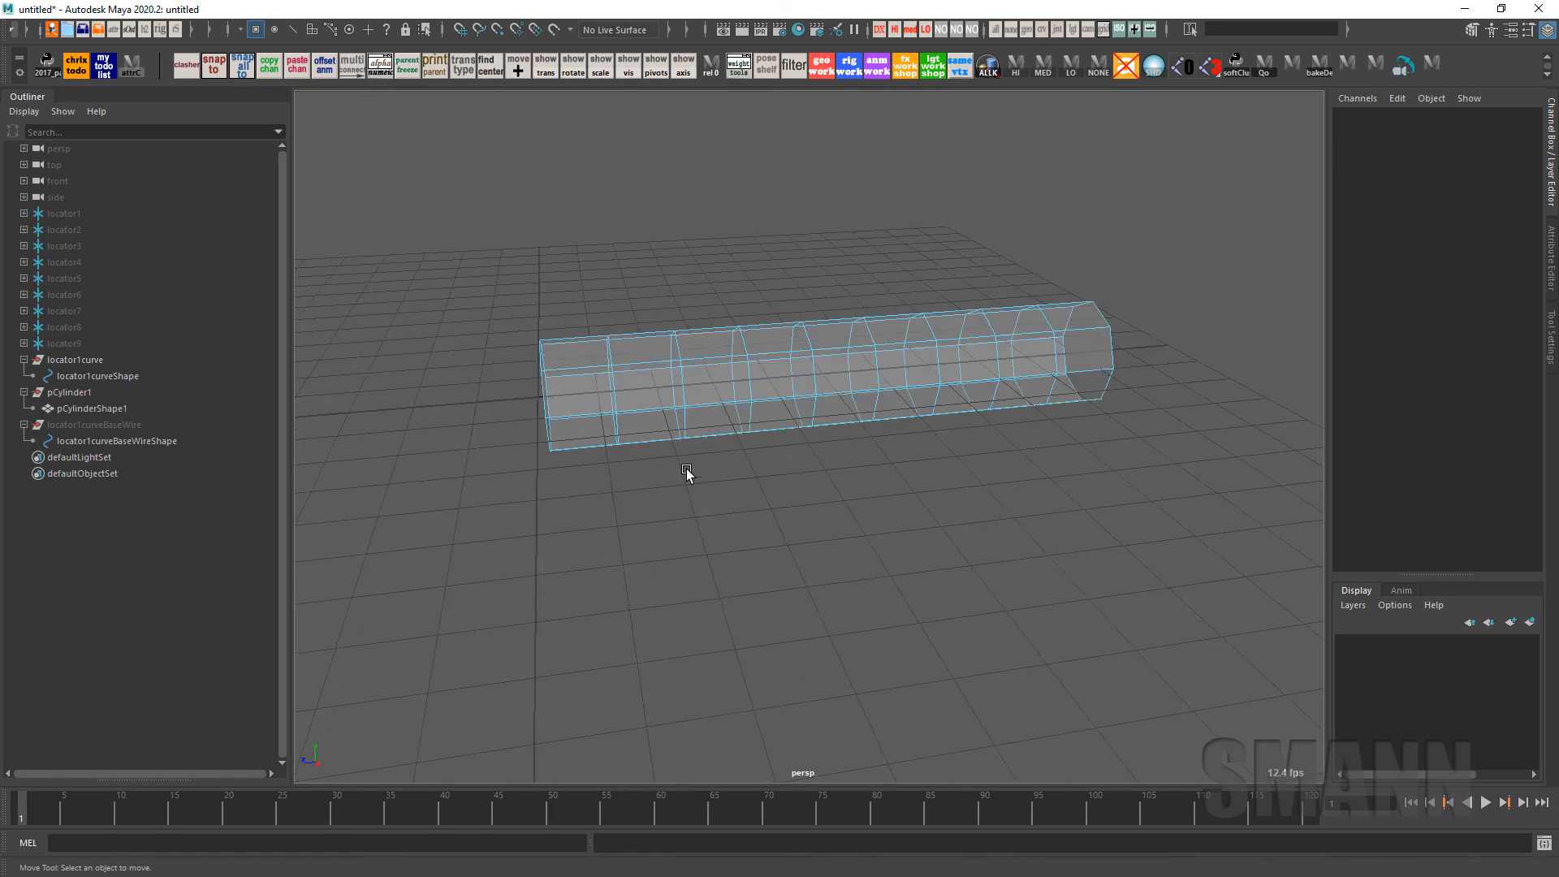
key("F8")
left_click(130, 360)
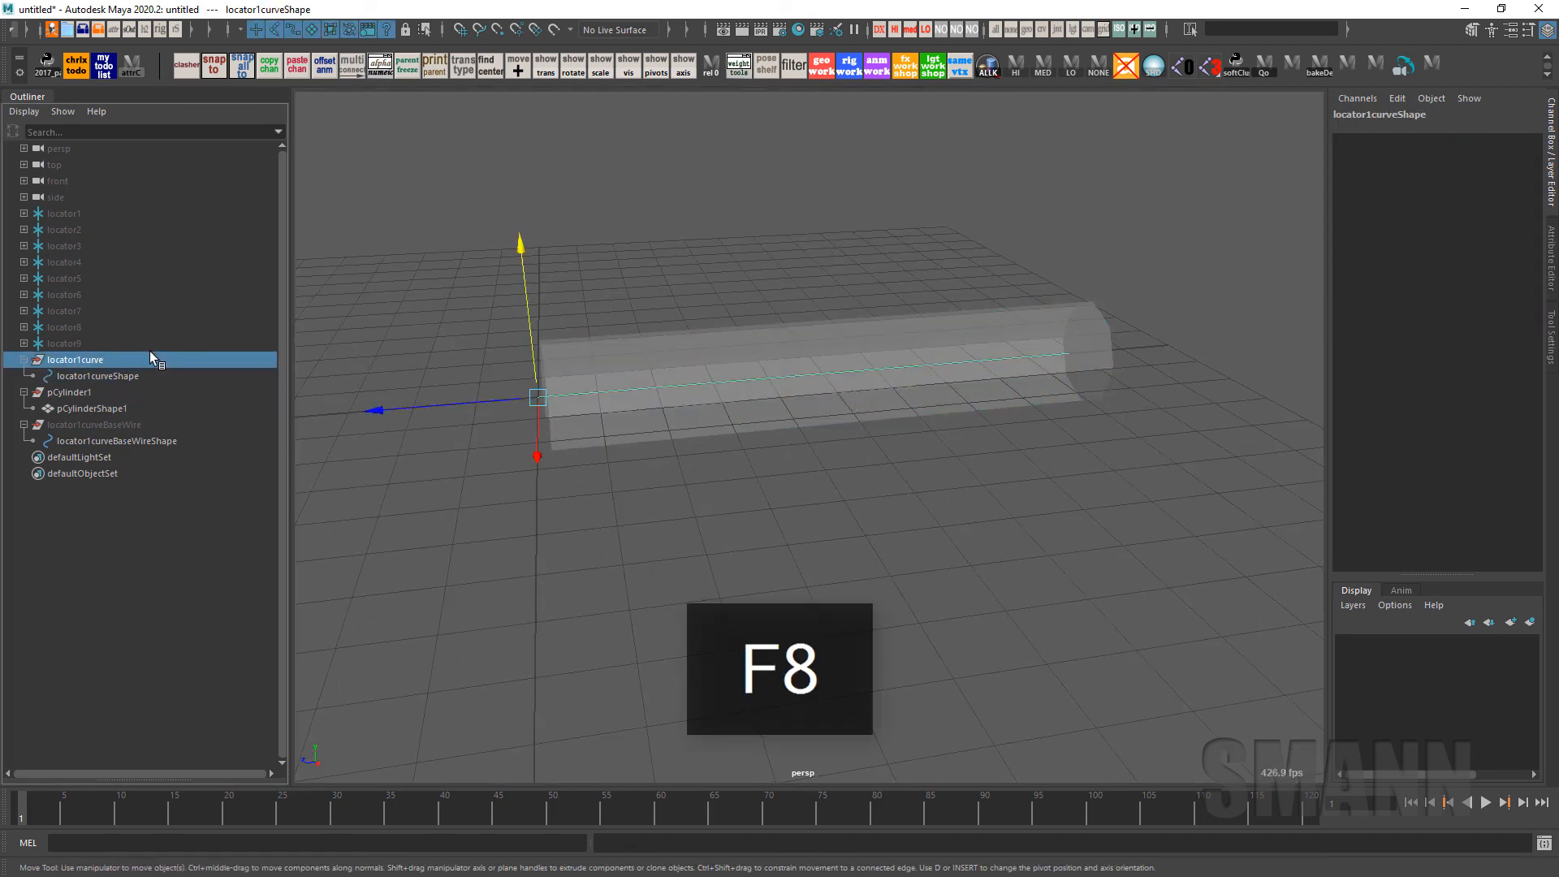
key("F8")
left_click_drag(650, 276, 1197, 560)
Test-move the selected CVs about 3.5 units up in Y and undo the move
right_click_drag(962, 492, 821, 510, "ctrl")
right_click_drag(926, 489, 949, 328, "ctrl")
middle_click_drag(727, 550, 724, 349)
key("ctrl+z")
Lock the curve length and move the CVs about 7.2 units in negative Z to bend the cylinder, unlocking length and returning to object mode
key("l")
left_click_drag(531, 365, 1023, 363)
key("l")
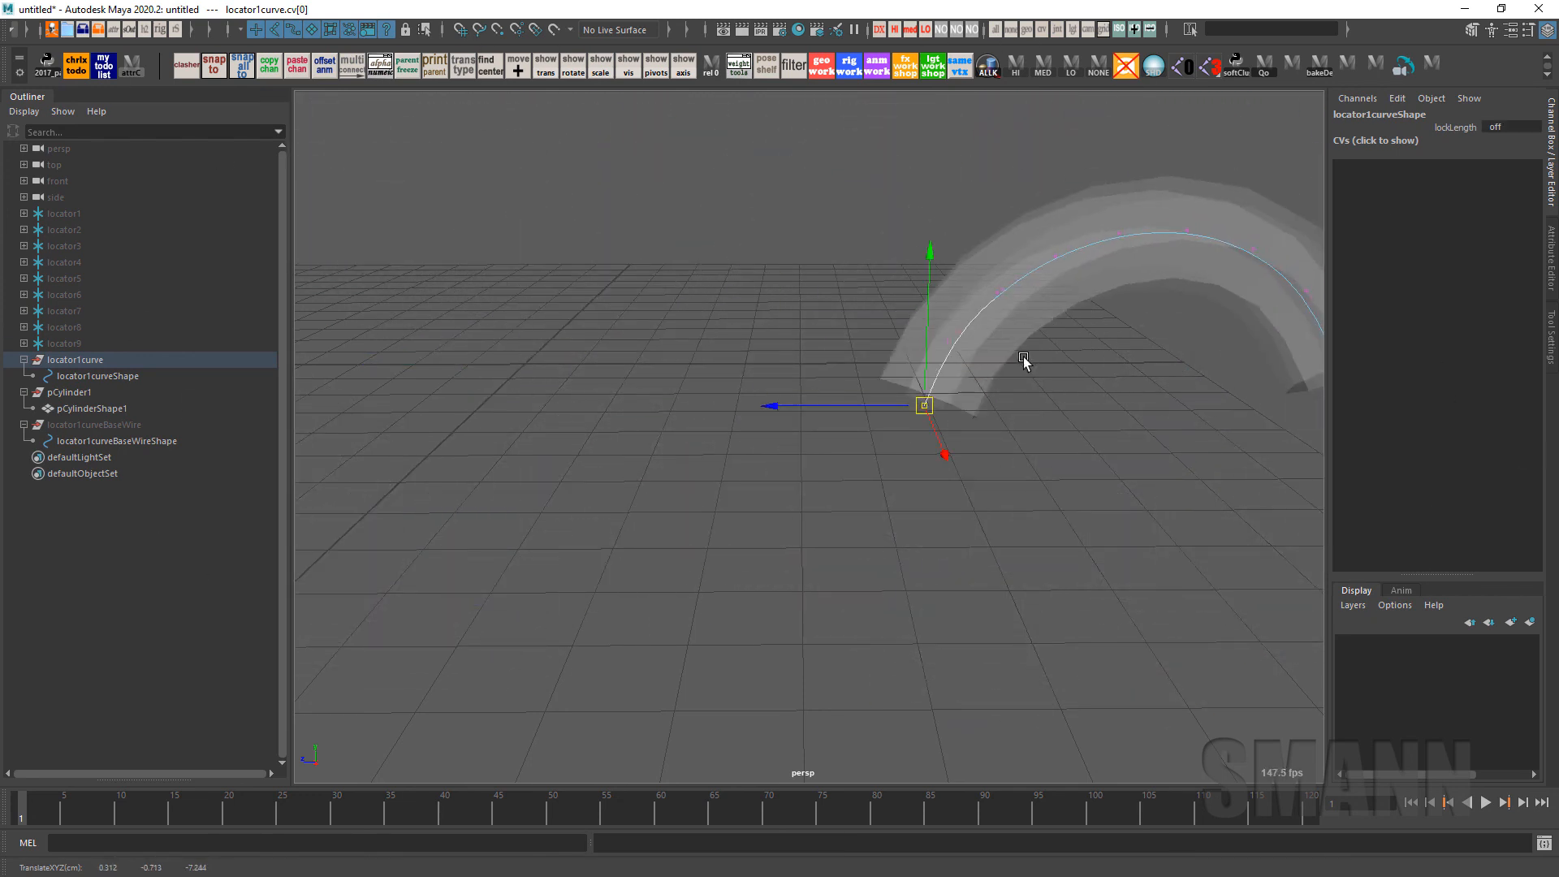
key("F8")
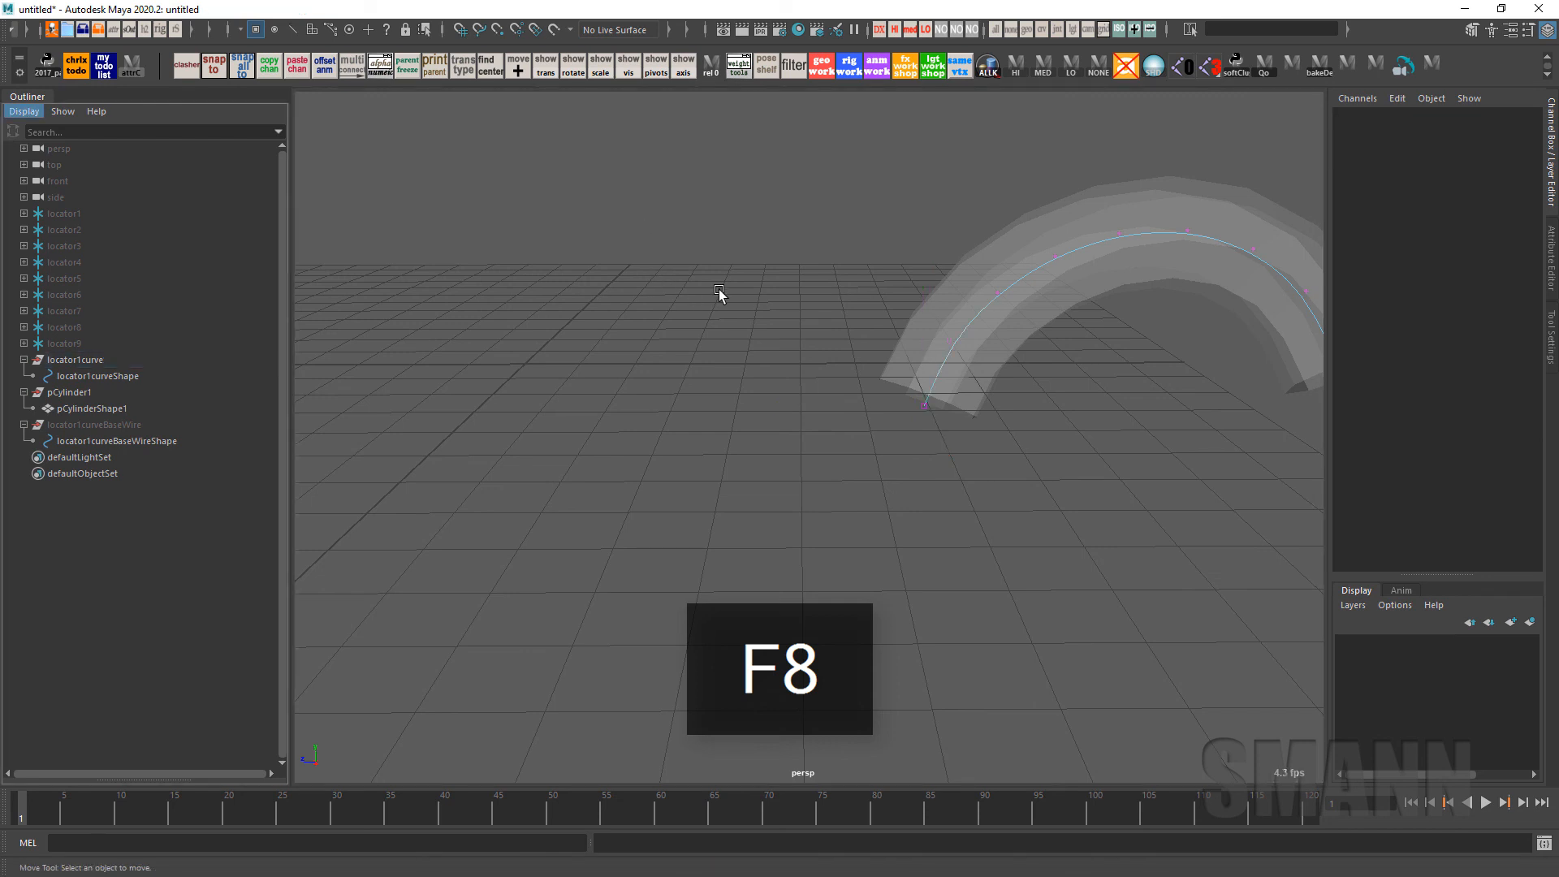
Select the locator1curve transform and hide the shape nodes in the Outliner
left_click(138, 362)
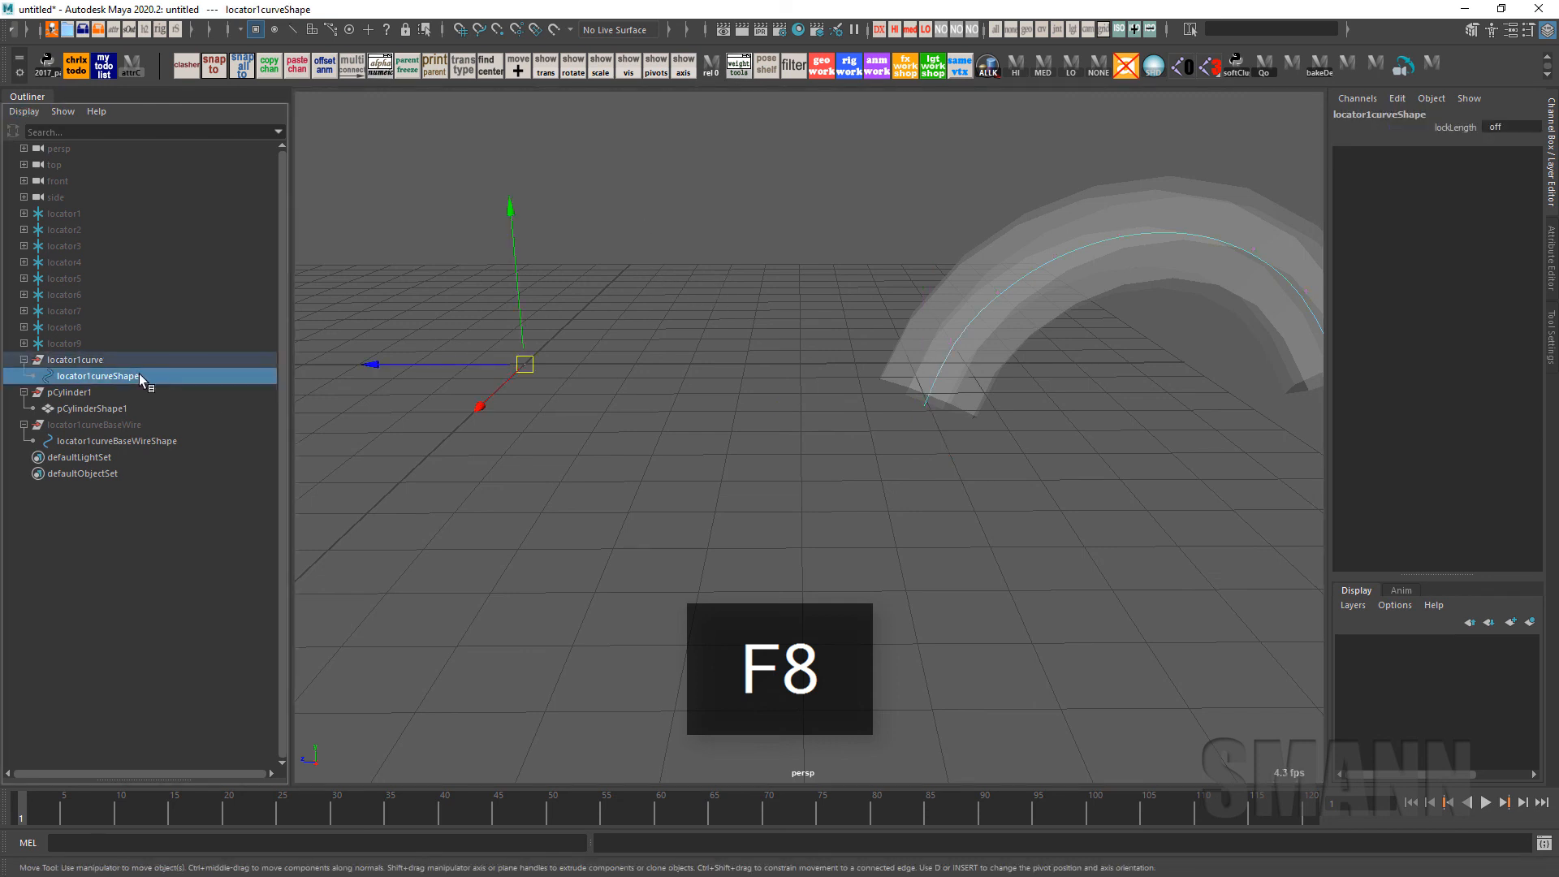
right_click(252, 147)
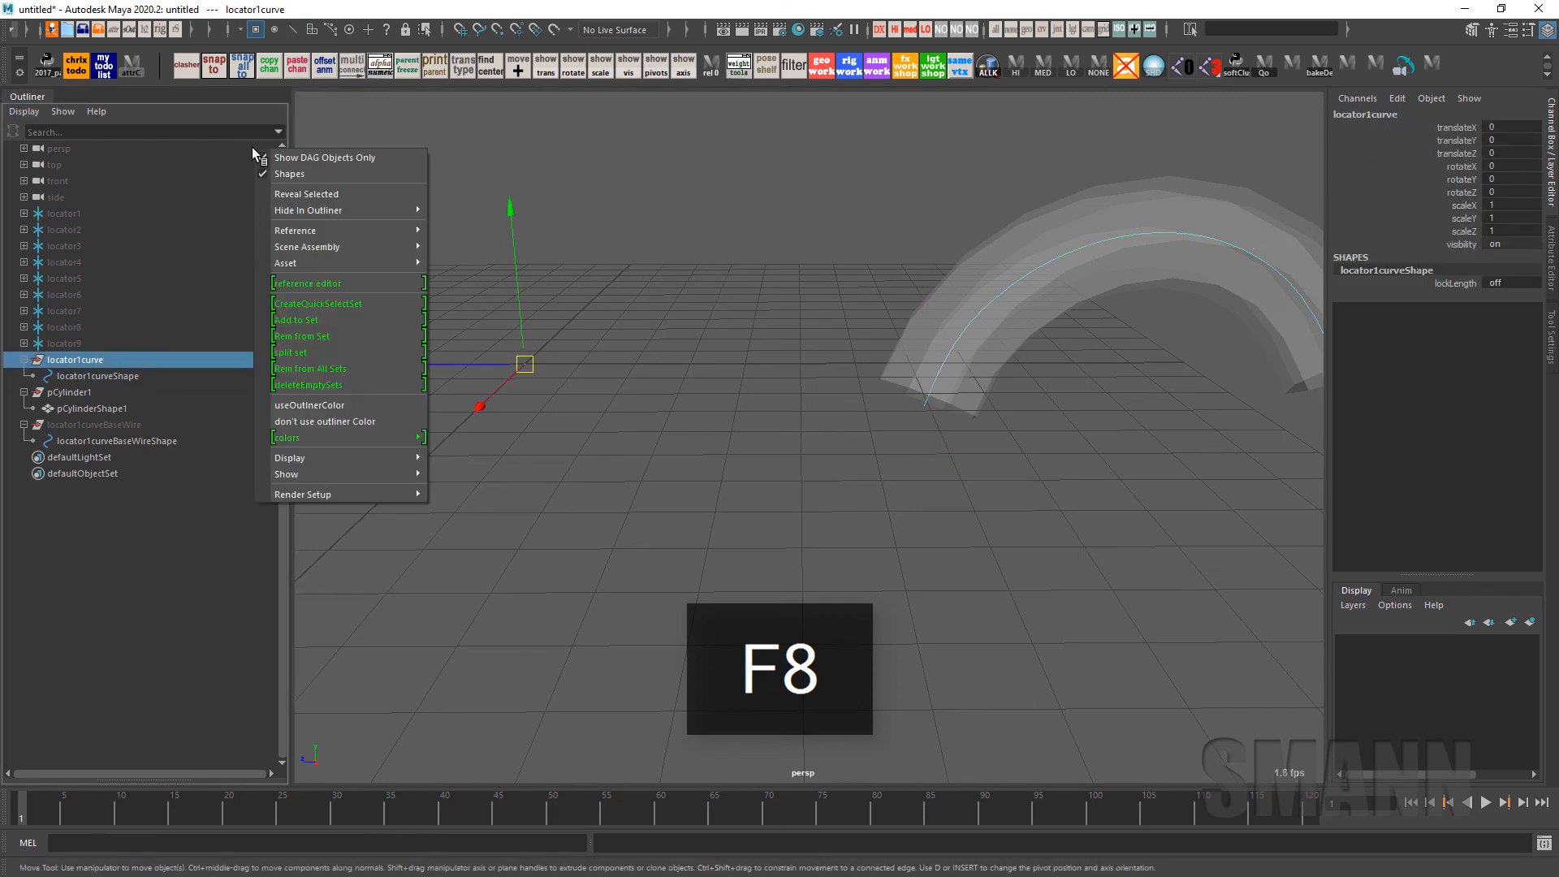
left_click(319, 181)
right_click(135, 168)
left_click(216, 198)
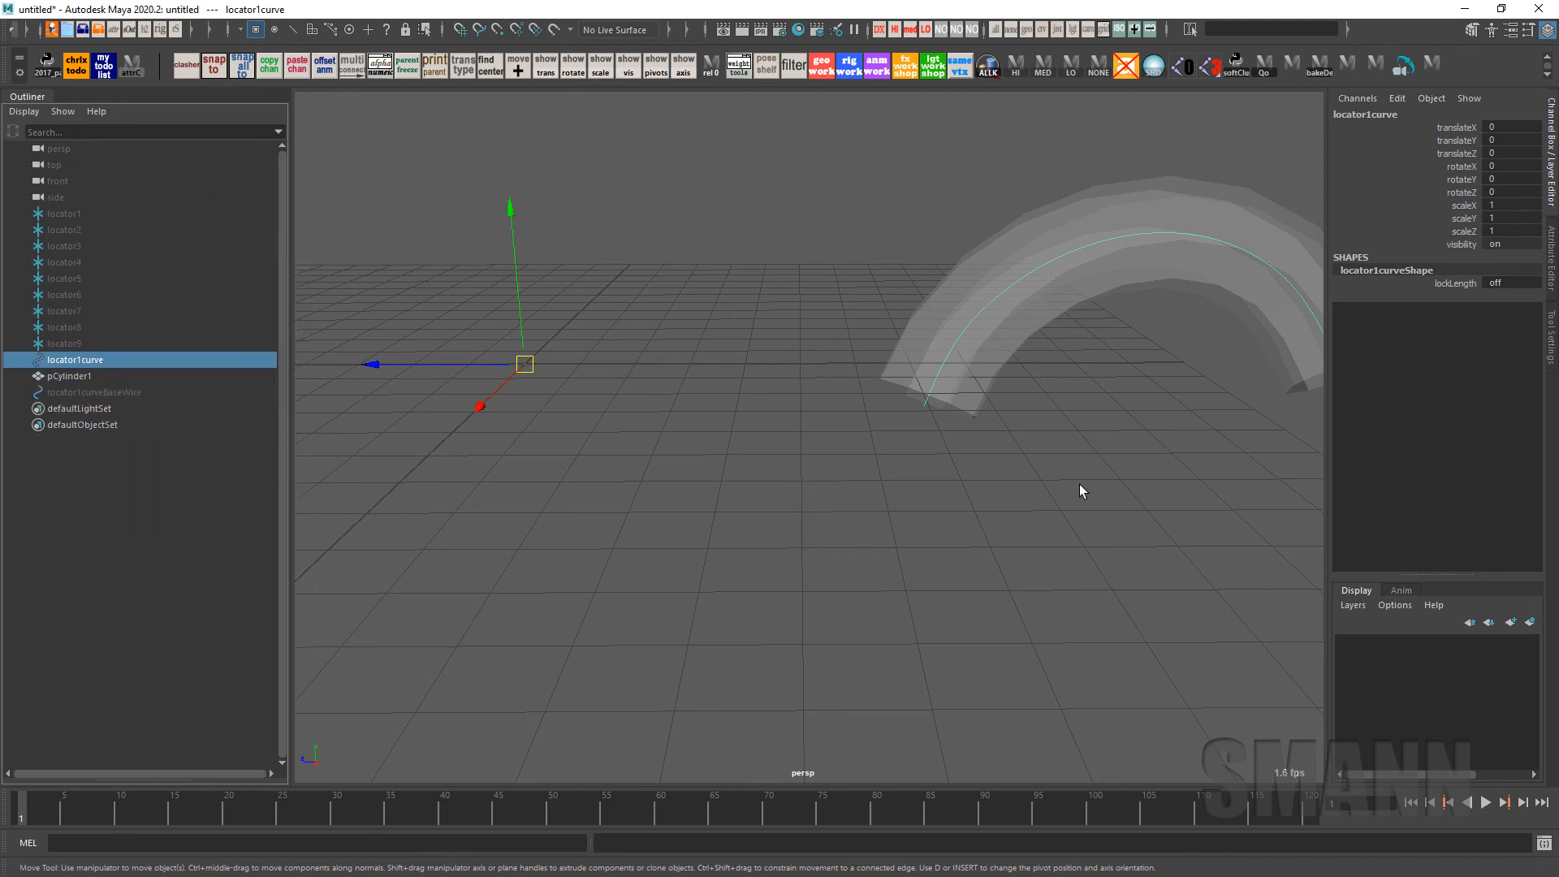
Bring up smColorOverrideWin for a look at its commands, close it and clear the curve selection
key("space")
left_click(1004, 292)
left_click_drag(859, 289, 861, 332)
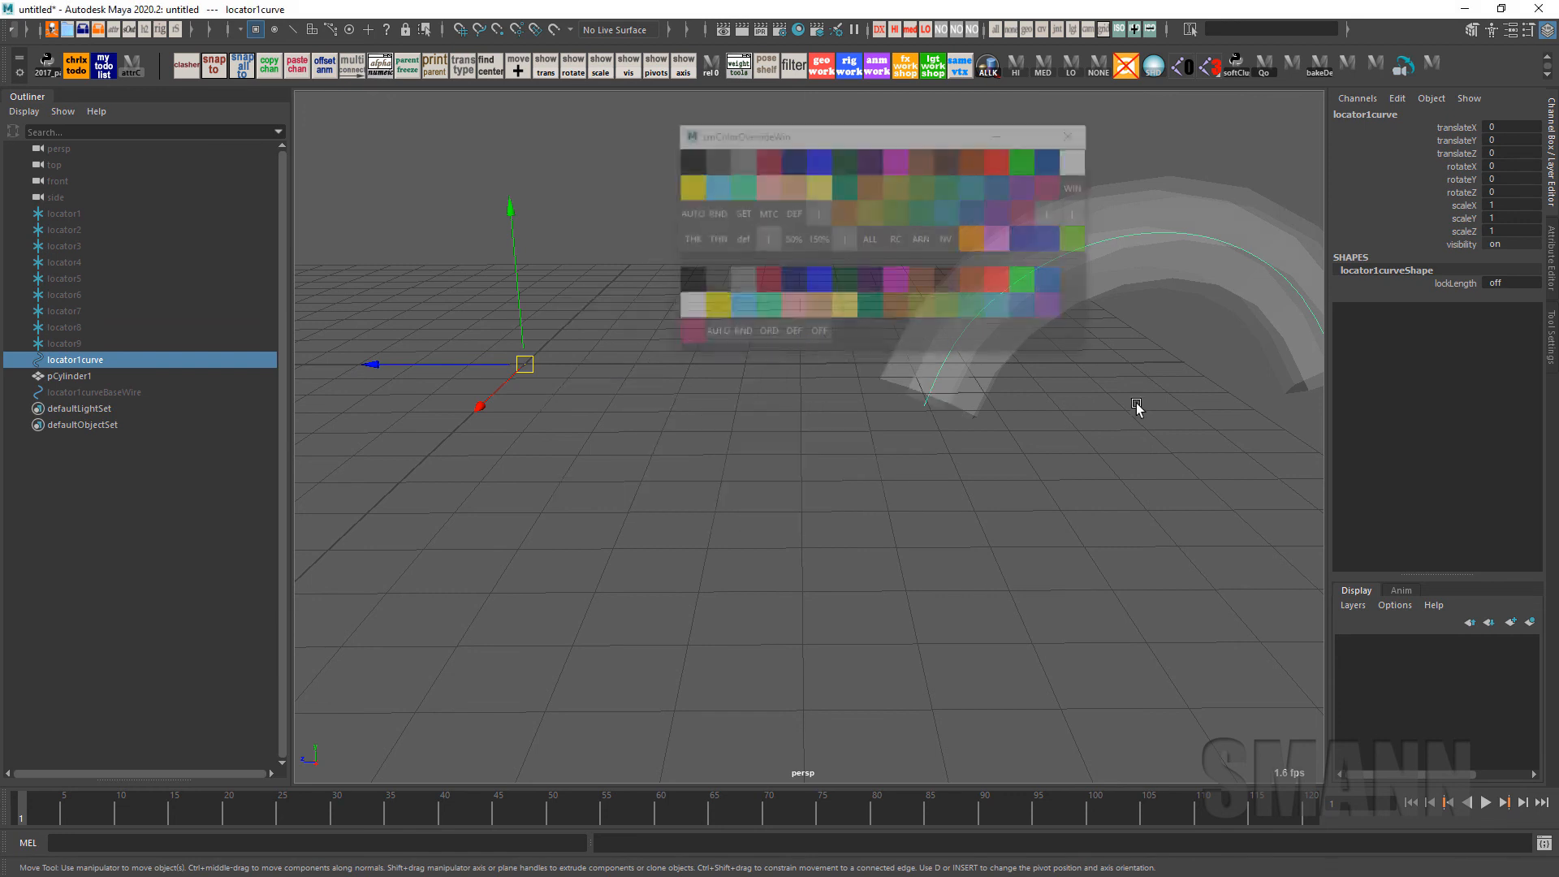
left_click_drag(889, 128, 729, 148)
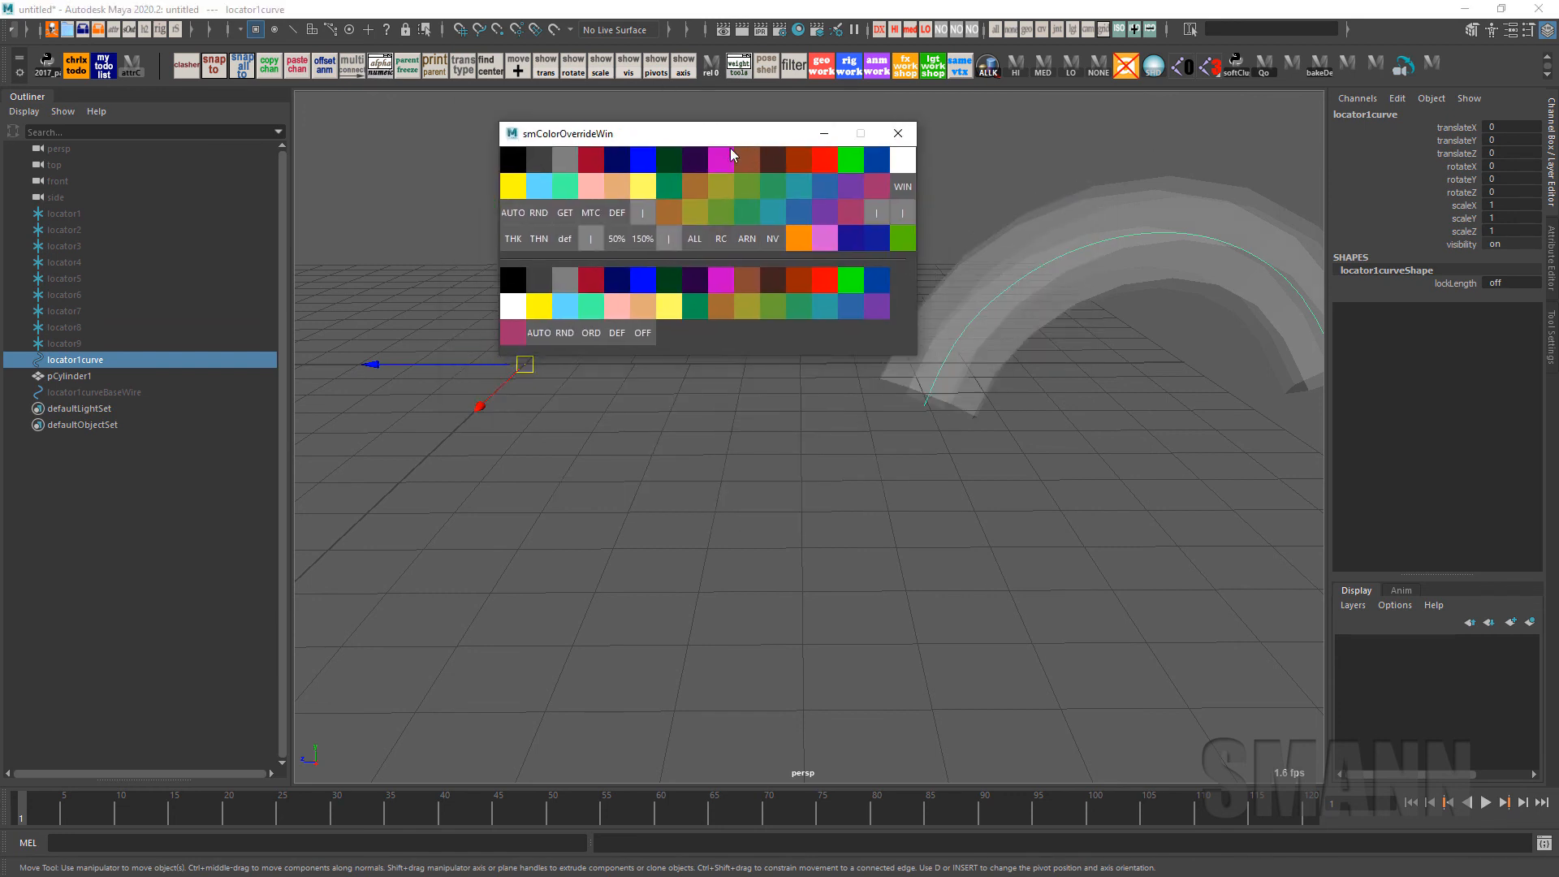
left_click(885, 137)
left_click(865, 159)
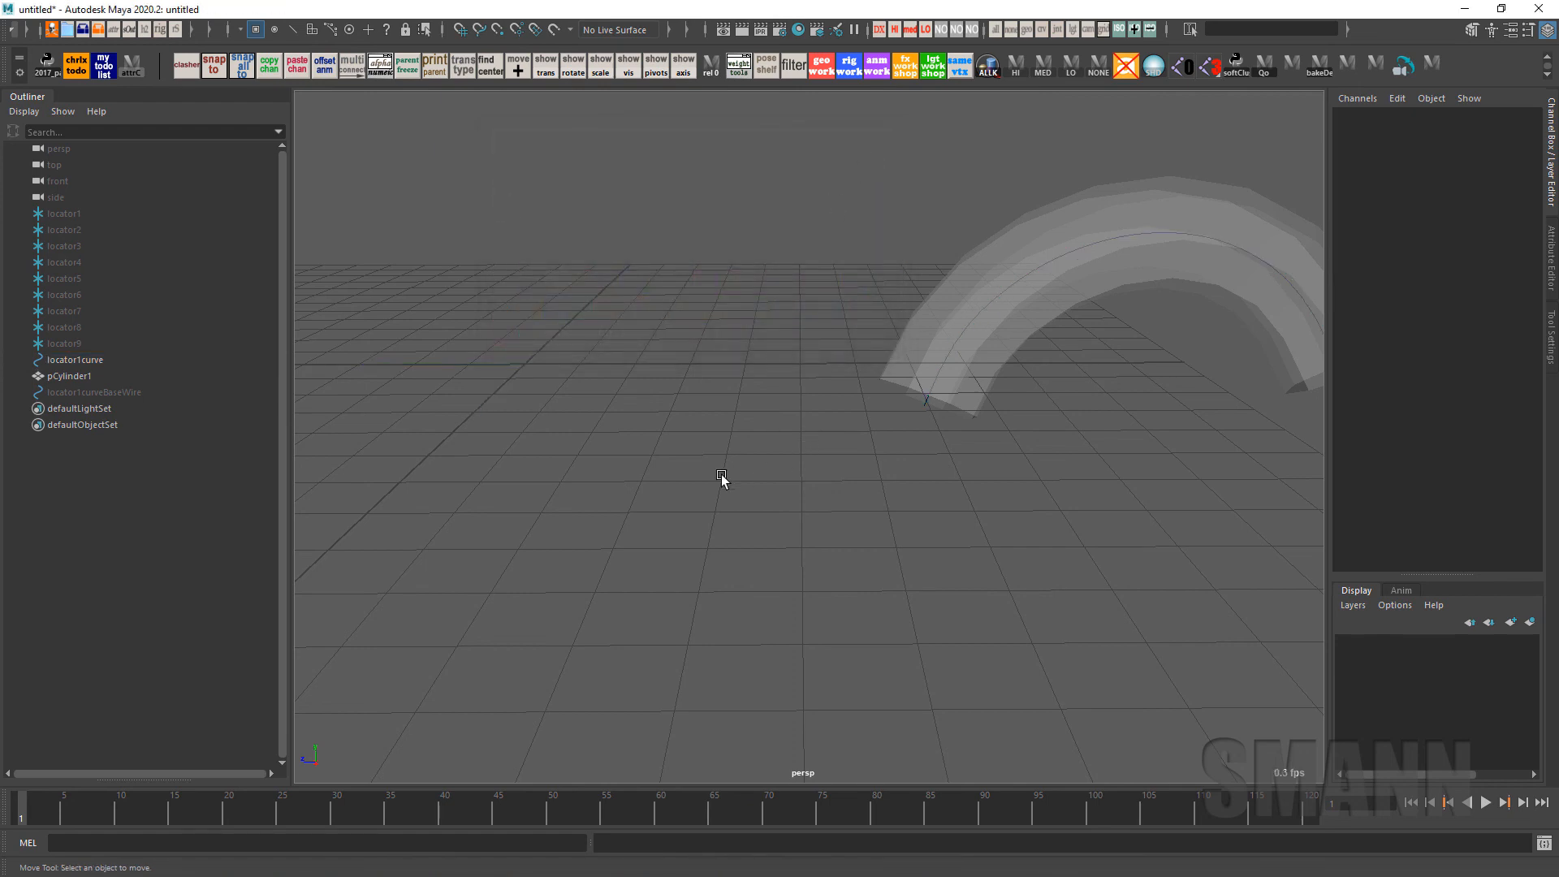
Inspect the bent cylinder and the Script Editor's command history, close the editor and switch windows
left_click_drag(724, 480, 806, 481, "alt")
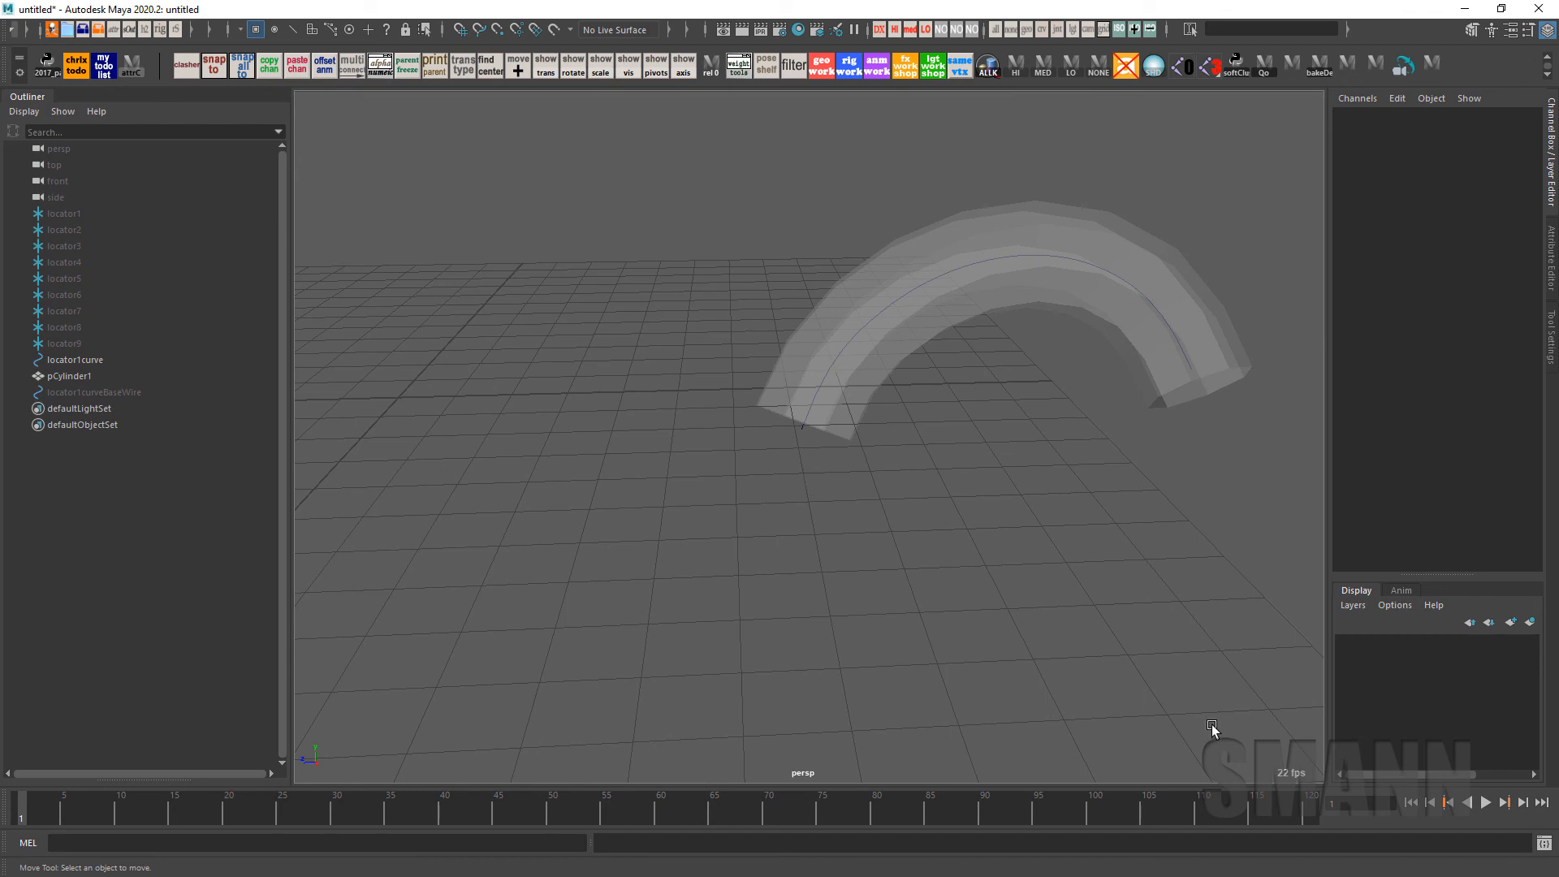
left_click(1544, 843)
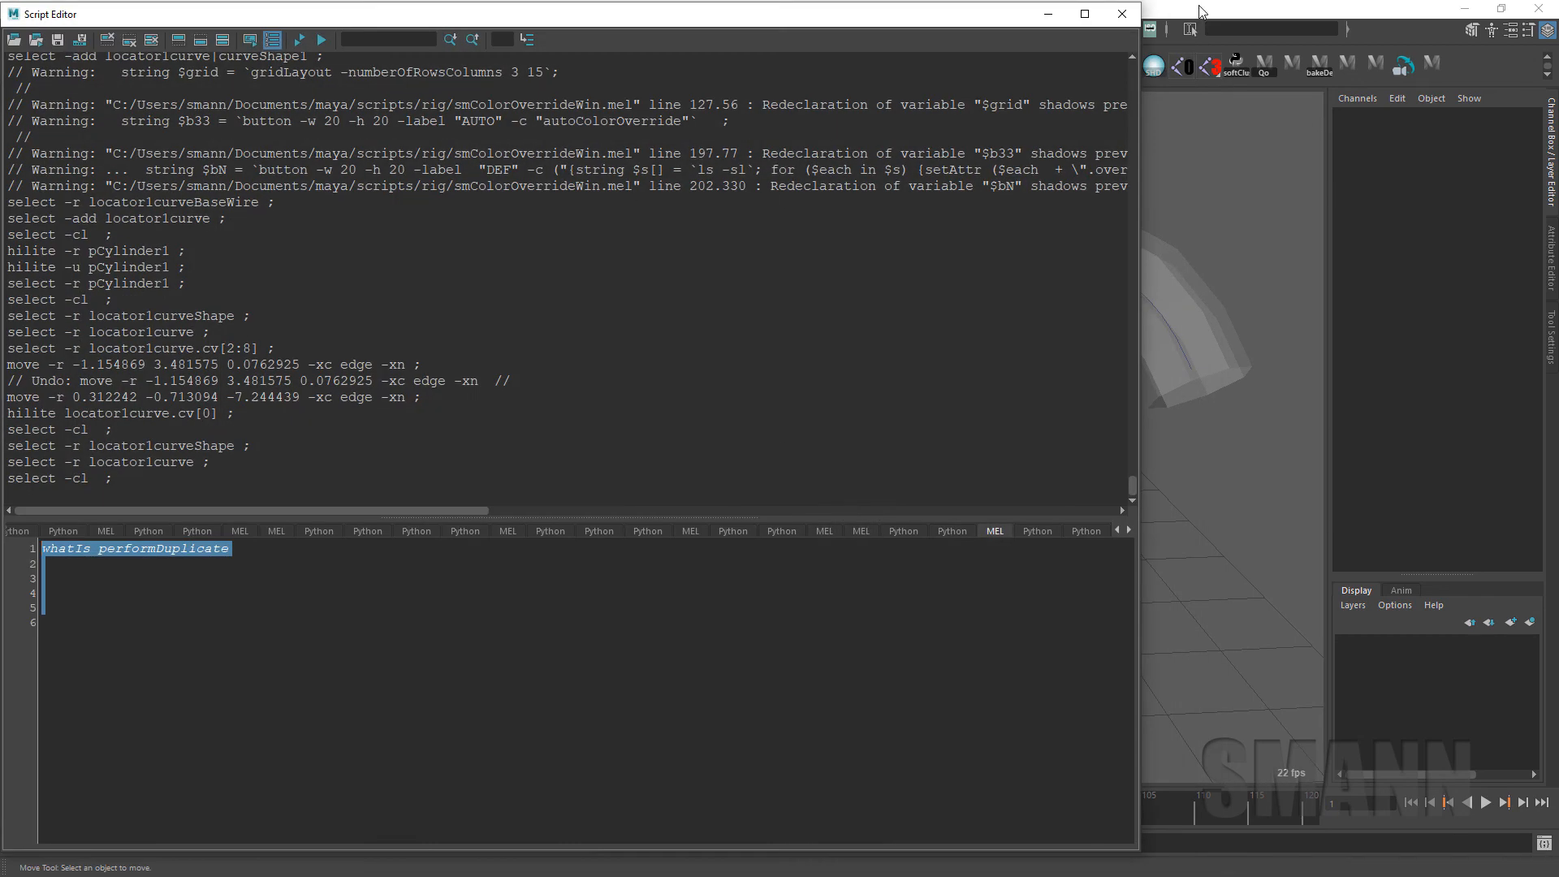
left_click(1121, 14)
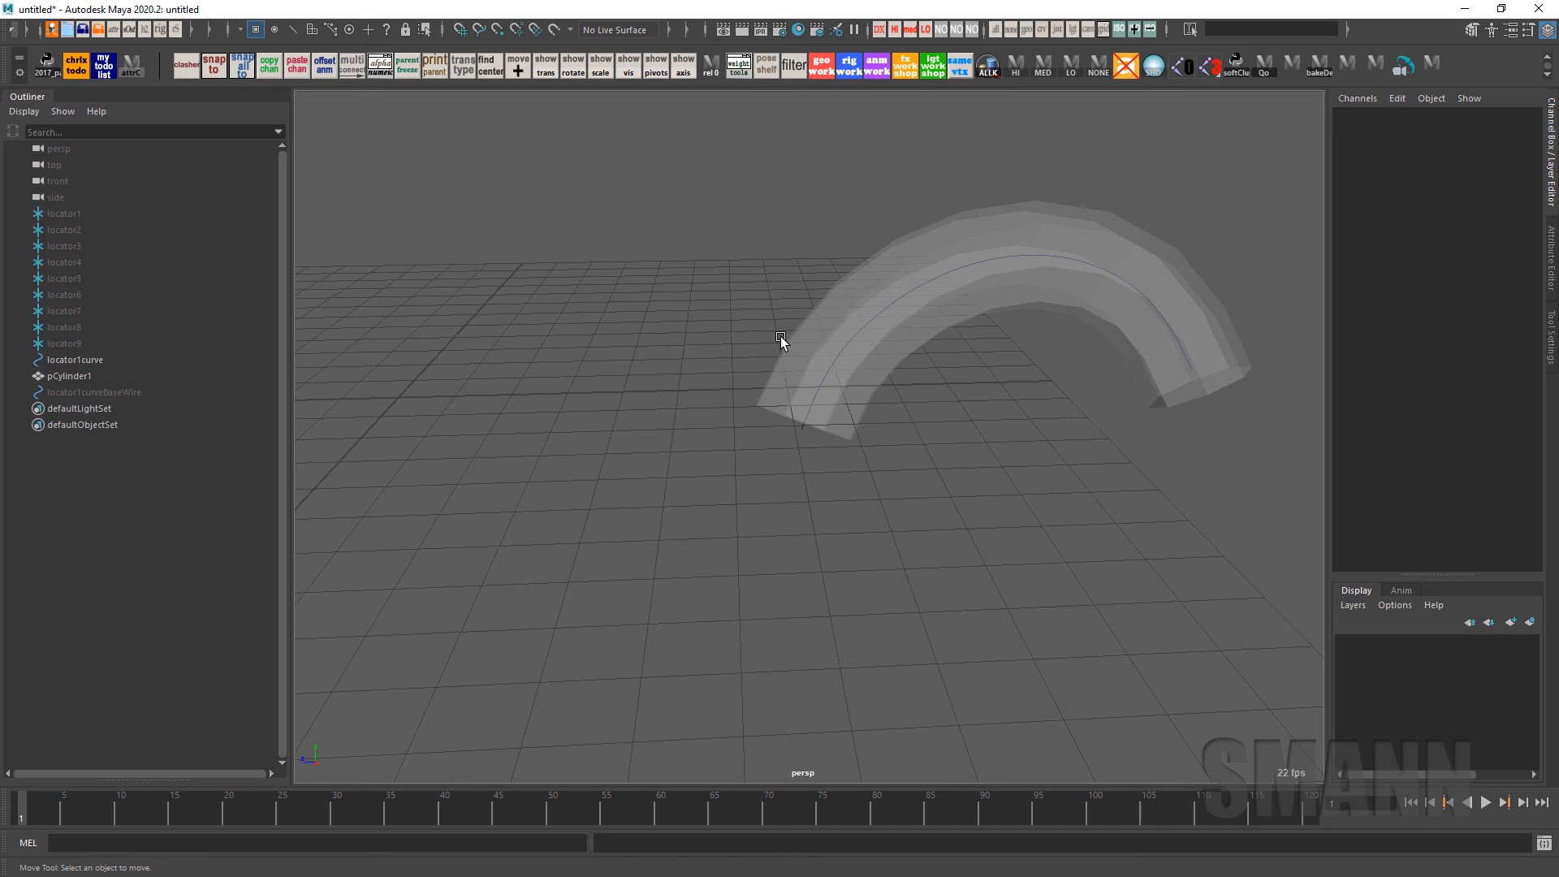
key("alt+Tab")
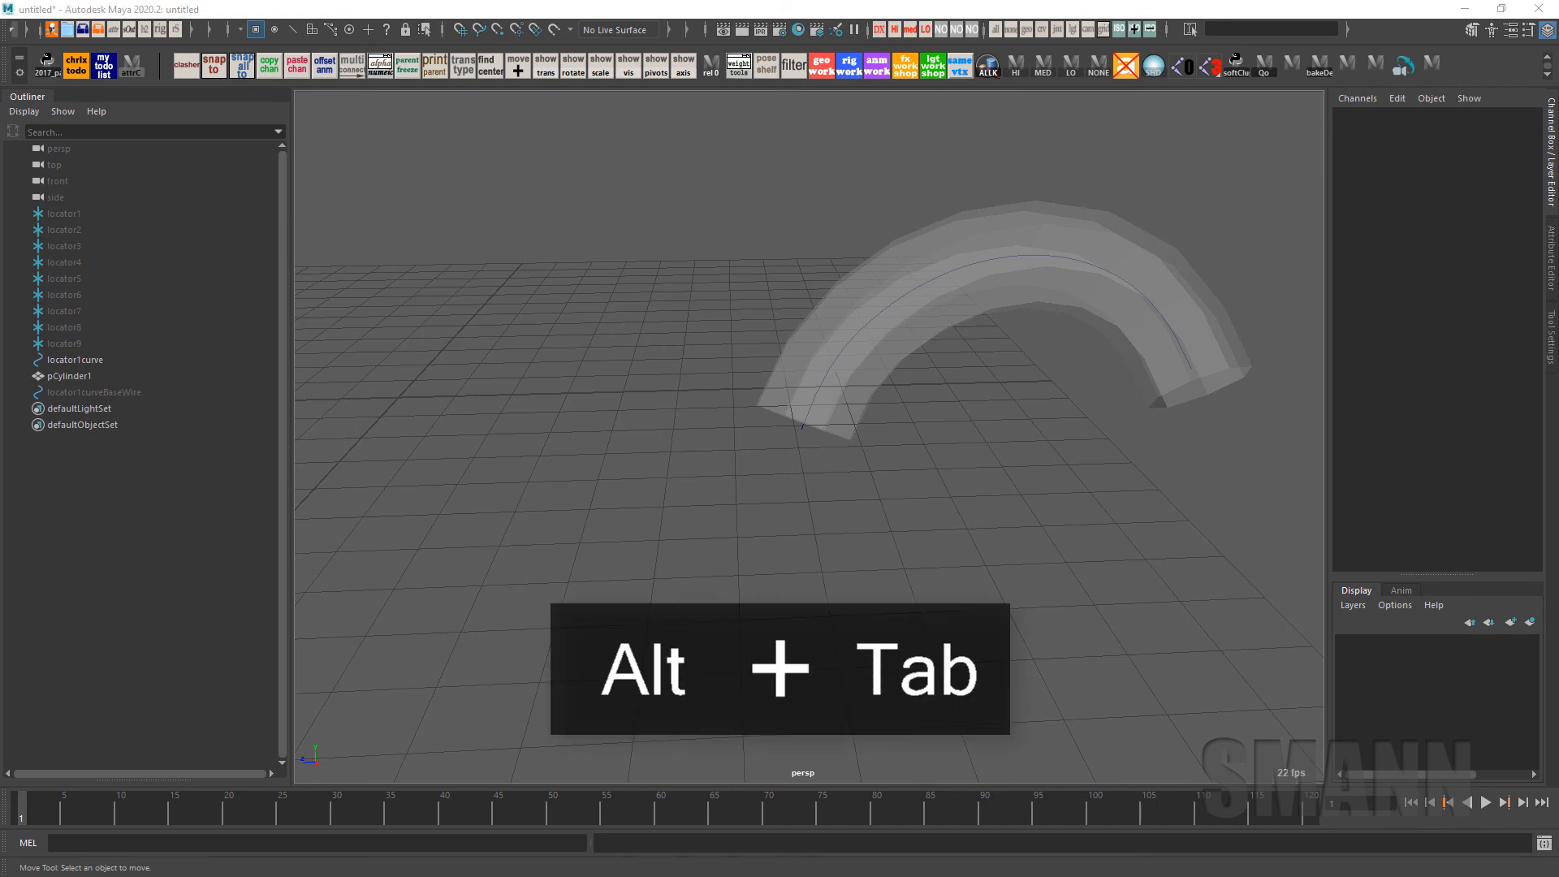